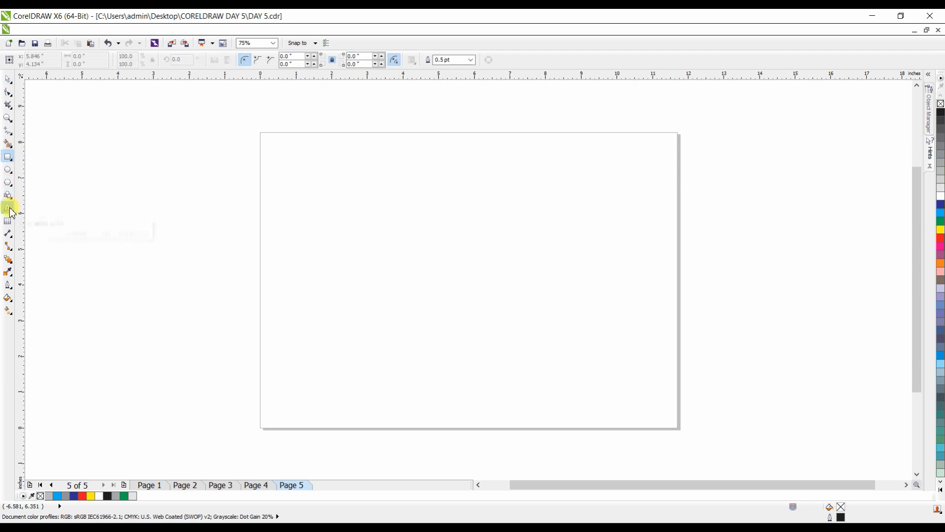
{"action": "left_click", "coordinate": [9, 209]}
{"action": "left_click_drag", "start_coordinate": [348, 184], "coordinate": [513, 372]}
{"action": "left_click", "coordinate": [7, 81]}
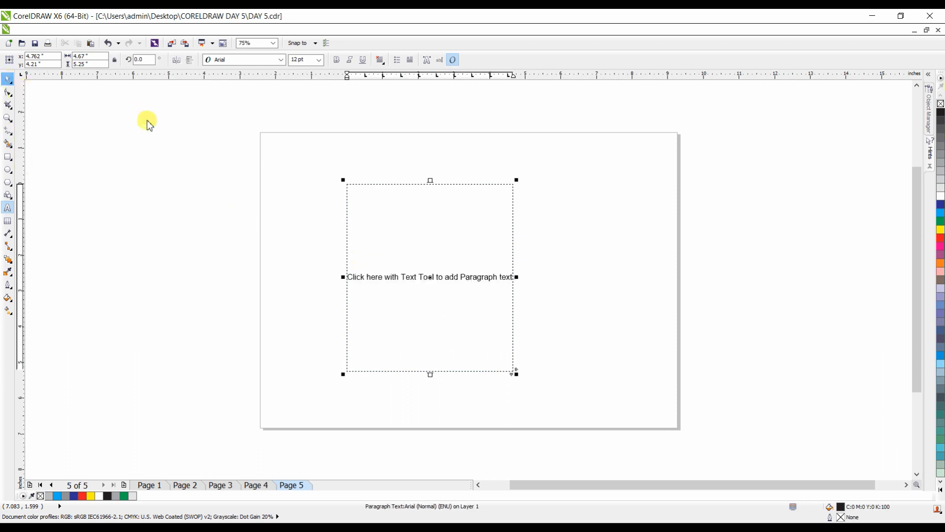
{"action": "key", "text": "Delete"}
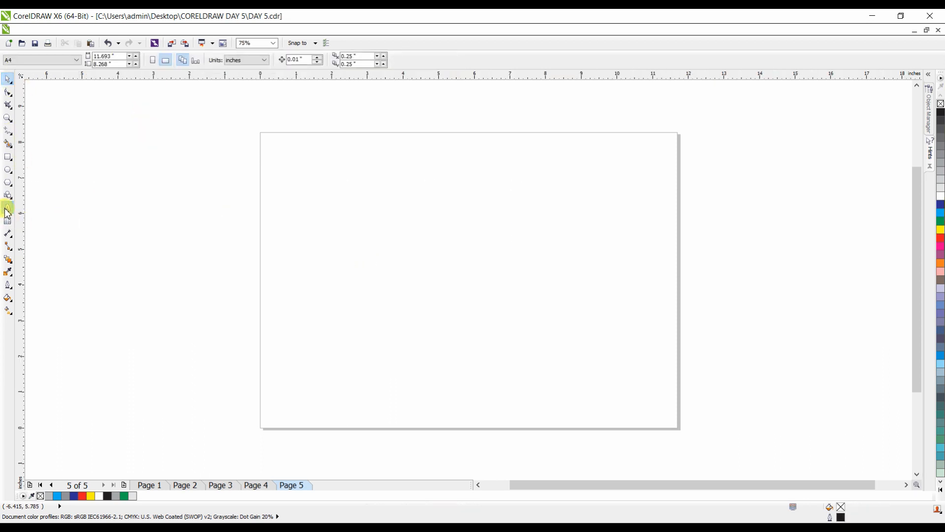
Step: Add the artistic text USA on page 5 and enlarge it to about 7.17 inches wide
{"action": "left_click", "coordinate": [7, 211]}
{"action": "left_click", "coordinate": [309, 269]}
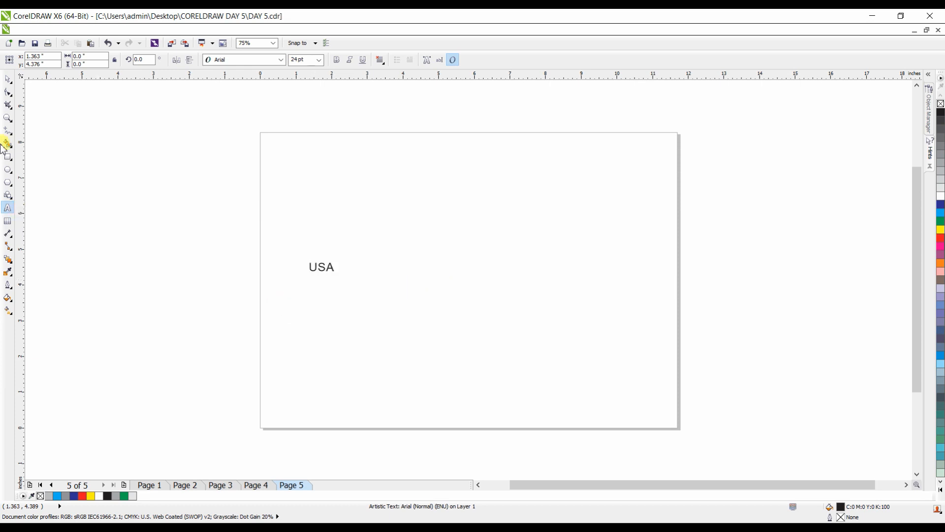
{"action": "left_click", "coordinate": [8, 79]}
{"action": "left_click_drag", "start_coordinate": [340, 261], "coordinate": [566, 164]}
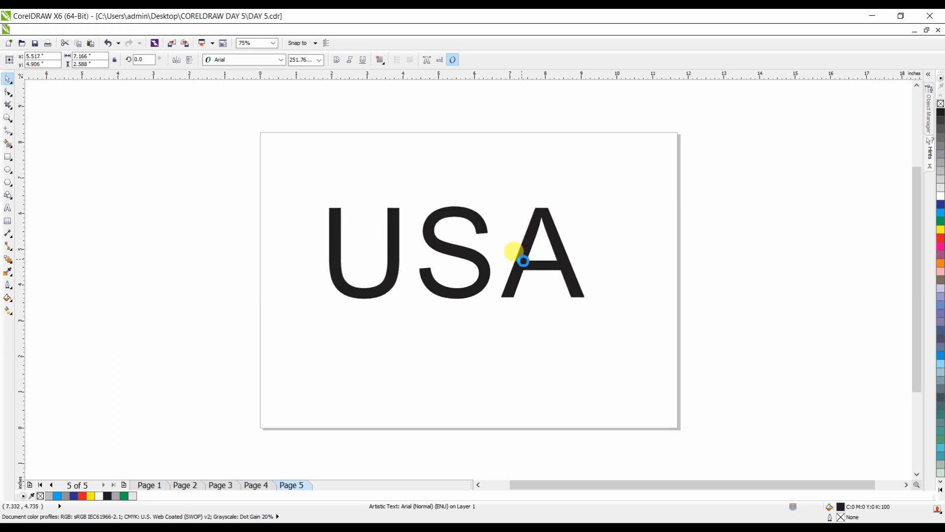
Step: Change the font of the USA text to Cooper Black
{"action": "left_click", "coordinate": [283, 59]}
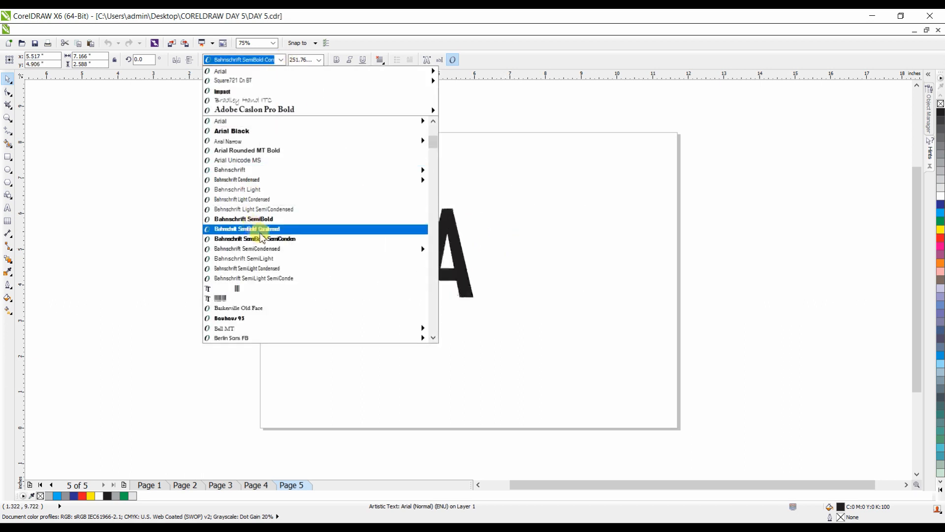
{"action": "scroll", "coordinate": [261, 236], "scroll_direction": "down", "scroll_amount": 7}
{"action": "mouse_move", "coordinate": [264, 234]}
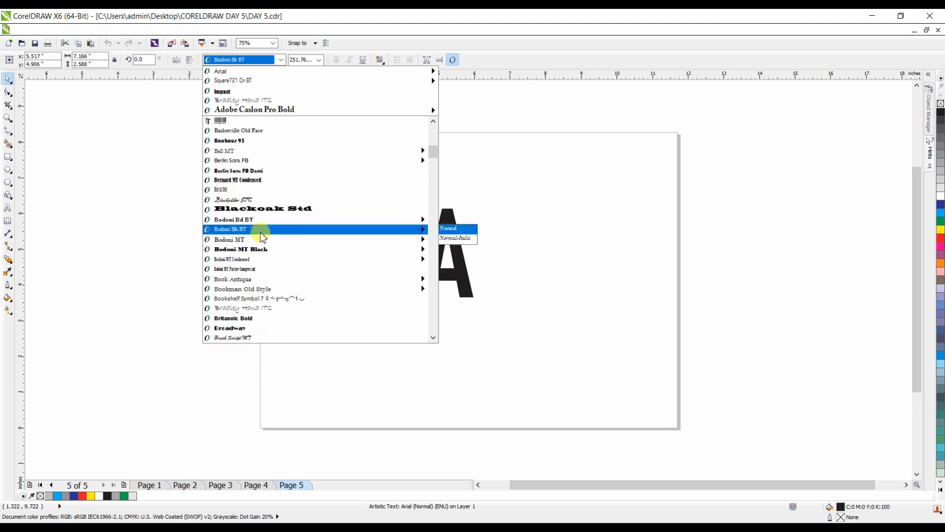
{"action": "scroll", "coordinate": [275, 222], "scroll_direction": "down", "scroll_amount": 12}
{"action": "mouse_move", "coordinate": [284, 212]}
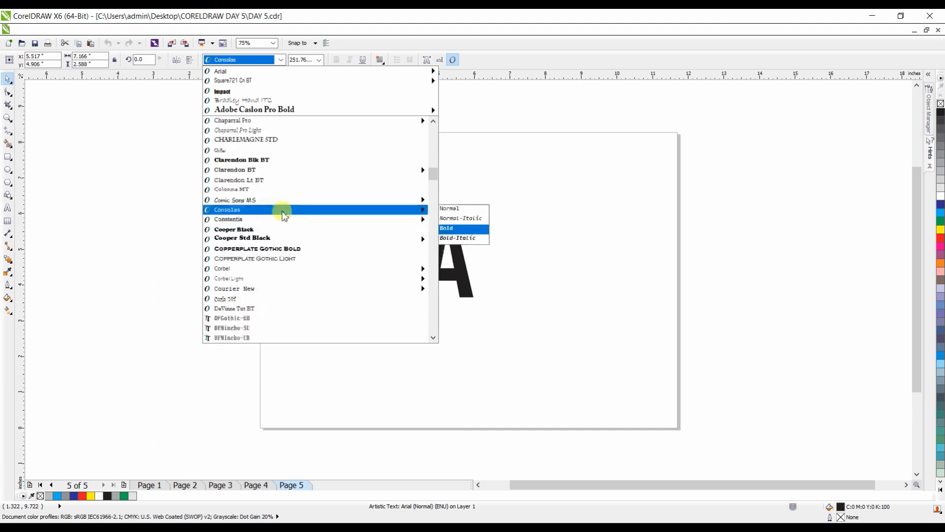
{"action": "left_click", "coordinate": [282, 229]}
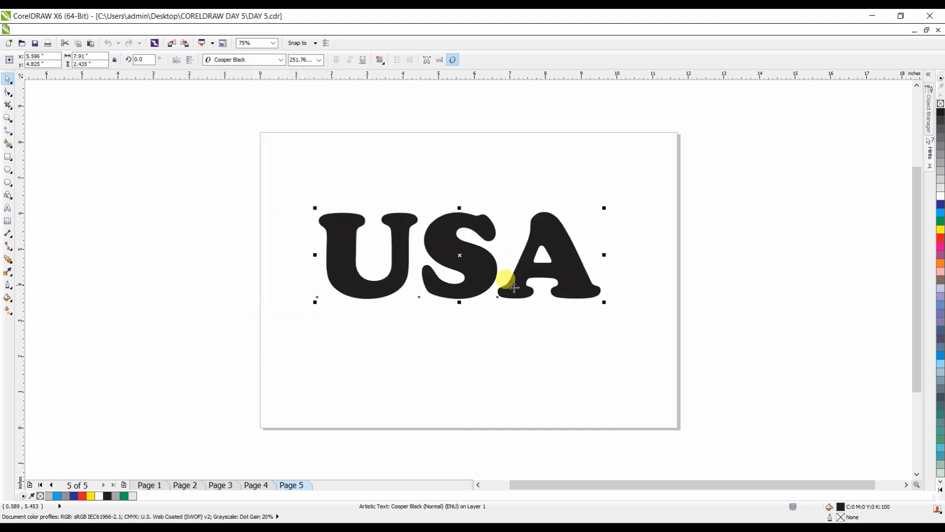
Step: Enlarge the USA text proportionally to about 10.24 inches wide and deselect it
{"action": "left_click", "coordinate": [463, 321]}
{"action": "left_click", "coordinate": [468, 284]}
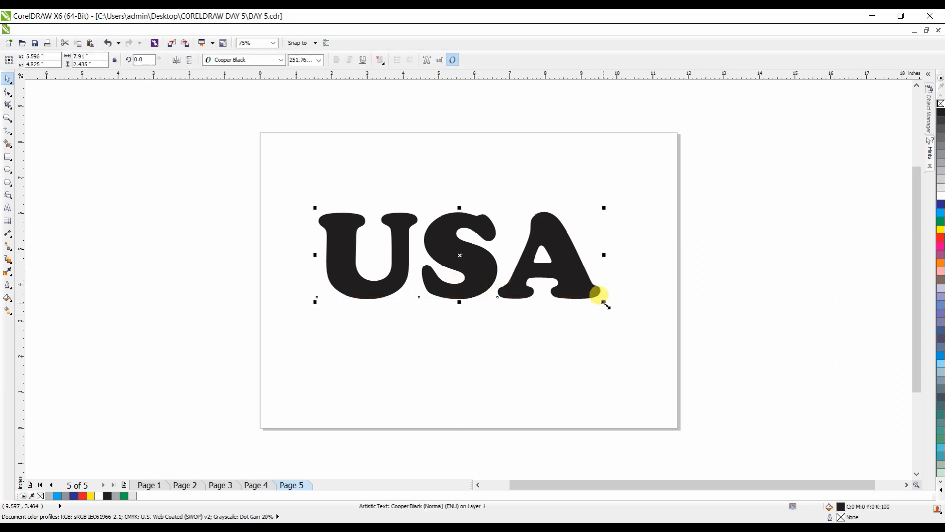
{"action": "left_click_drag", "start_coordinate": [604, 302], "coordinate": [642, 333]}
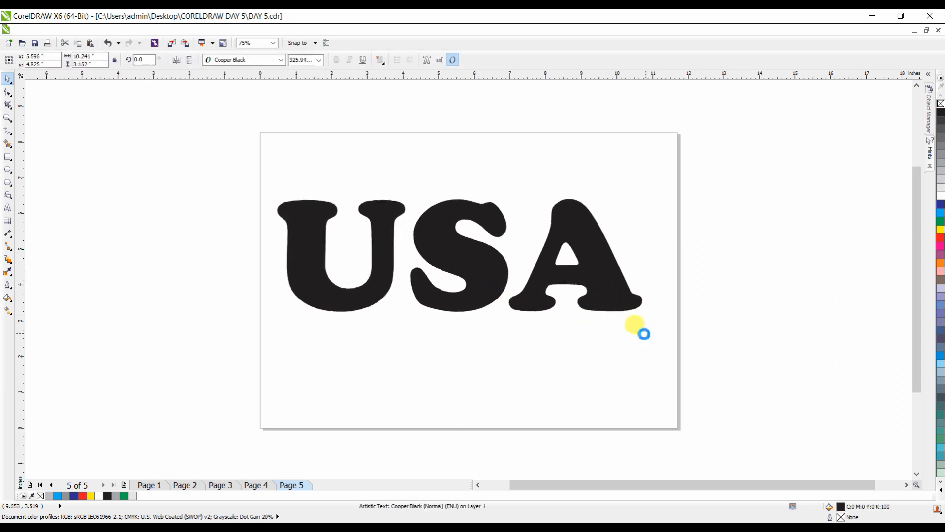
{"action": "left_click", "coordinate": [525, 359]}
Step: Import A(56).tif from the Exhibition Designs folder on the Desktop and place it about 5.45 inches wide below the USA text
{"action": "left_click", "coordinate": [173, 44]}
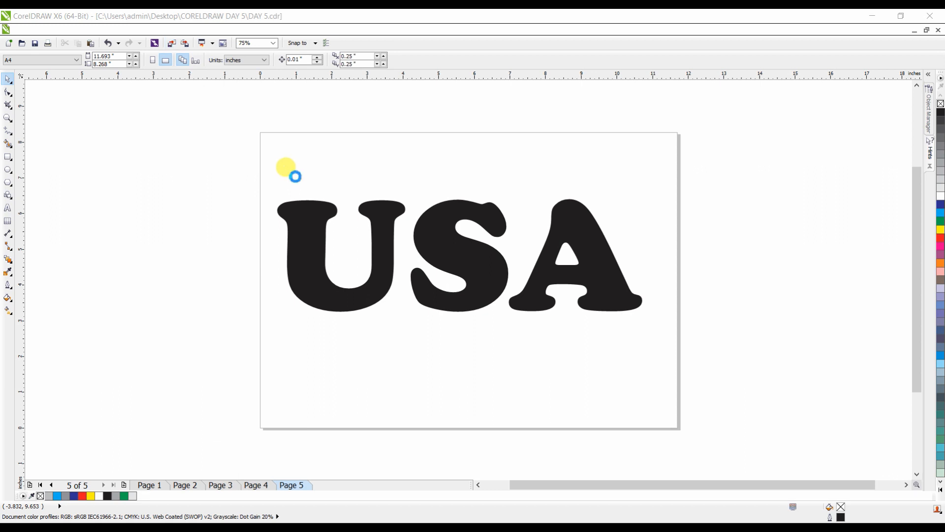
{"action": "scroll", "coordinate": [359, 227], "scroll_direction": "down", "scroll_amount": 1}
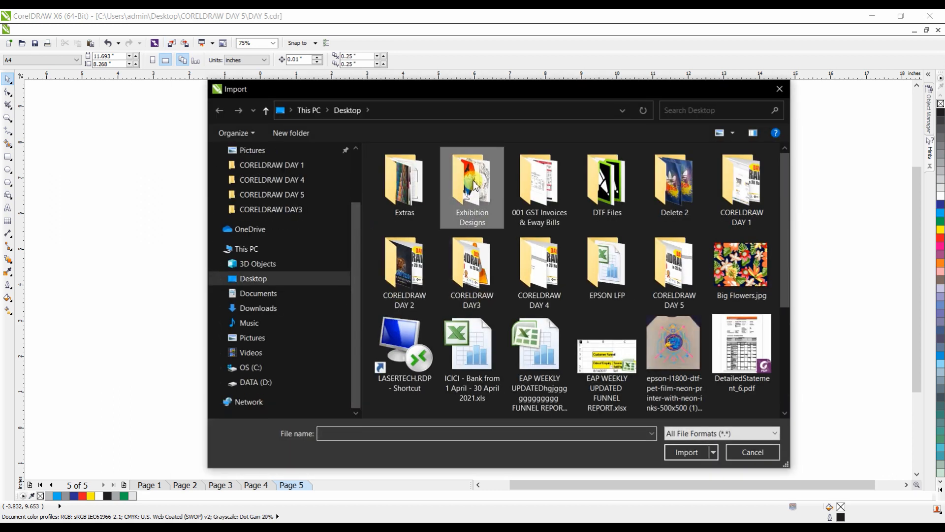
{"action": "left_click", "coordinate": [483, 212]}
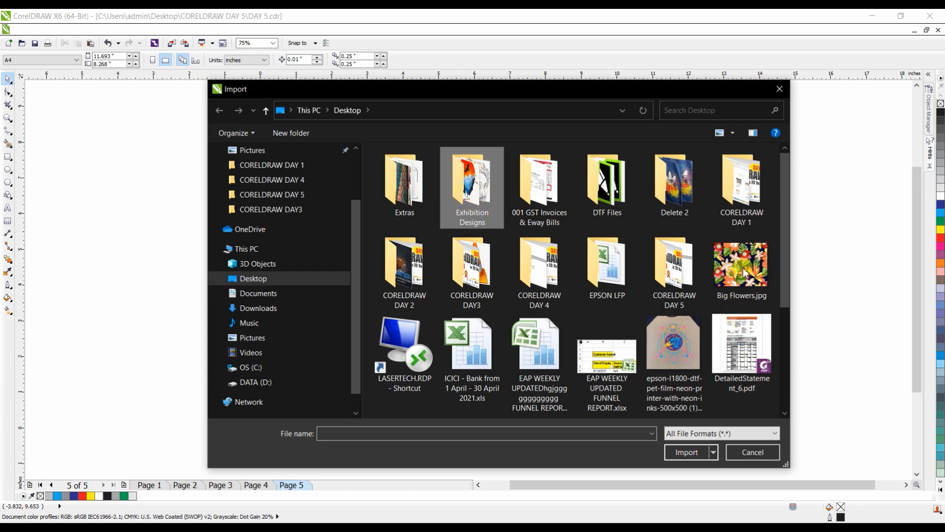
{"action": "double_click", "coordinate": [483, 212]}
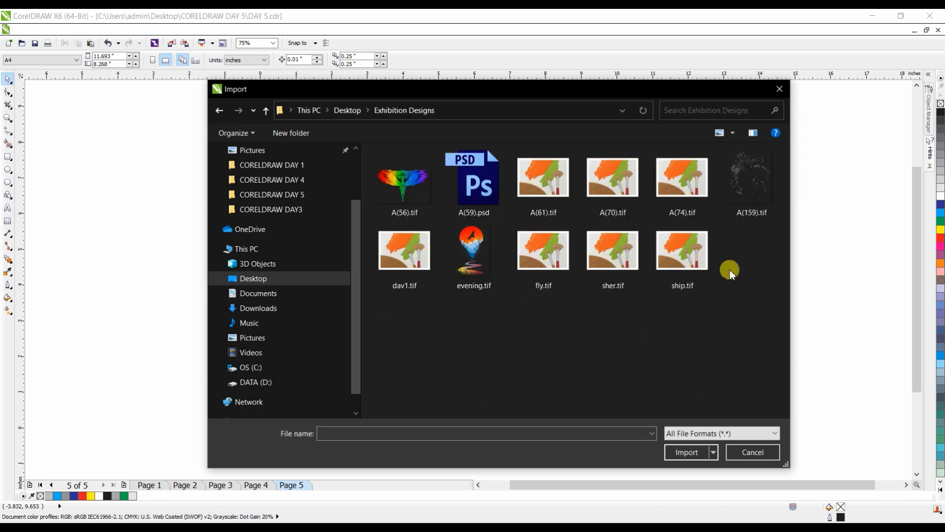
{"action": "left_click", "coordinate": [415, 176]}
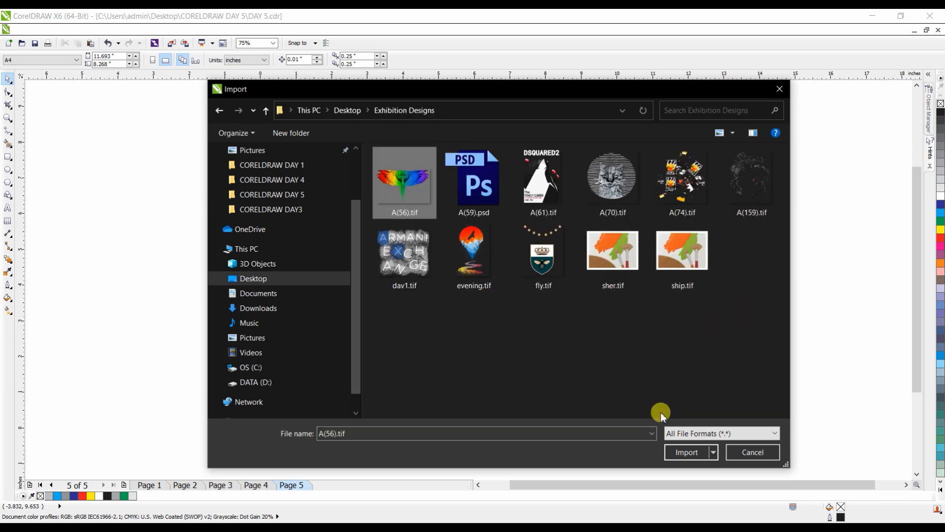
{"action": "left_click", "coordinate": [687, 451]}
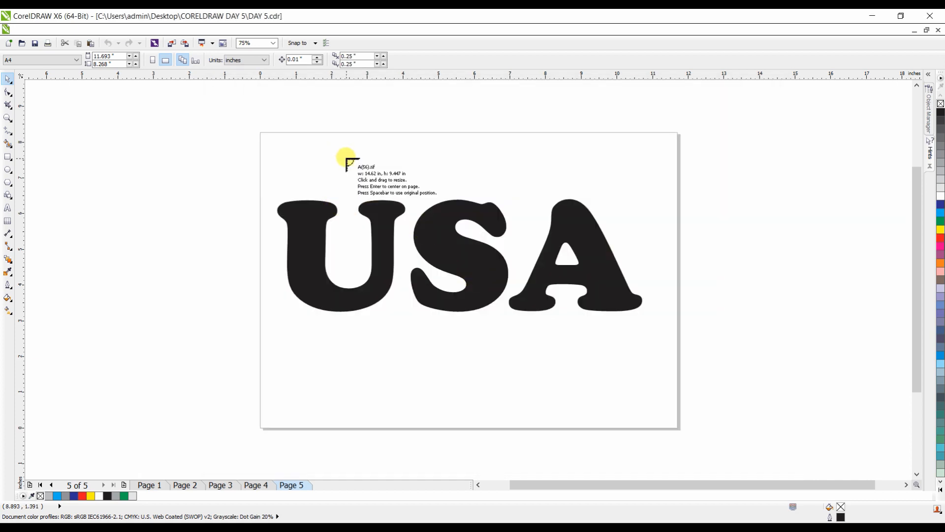
{"action": "left_click_drag", "start_coordinate": [299, 328], "coordinate": [493, 453]}
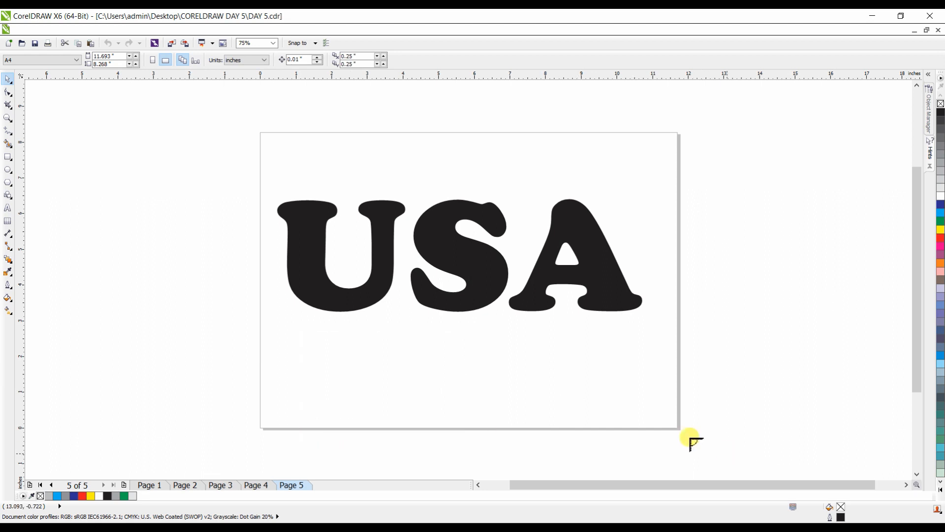
Step: Enlarge the imported wings image to about 9.96 inches wide and position it over the lower part of the USA text
{"action": "left_click_drag", "start_coordinate": [331, 347], "coordinate": [331, 347]}
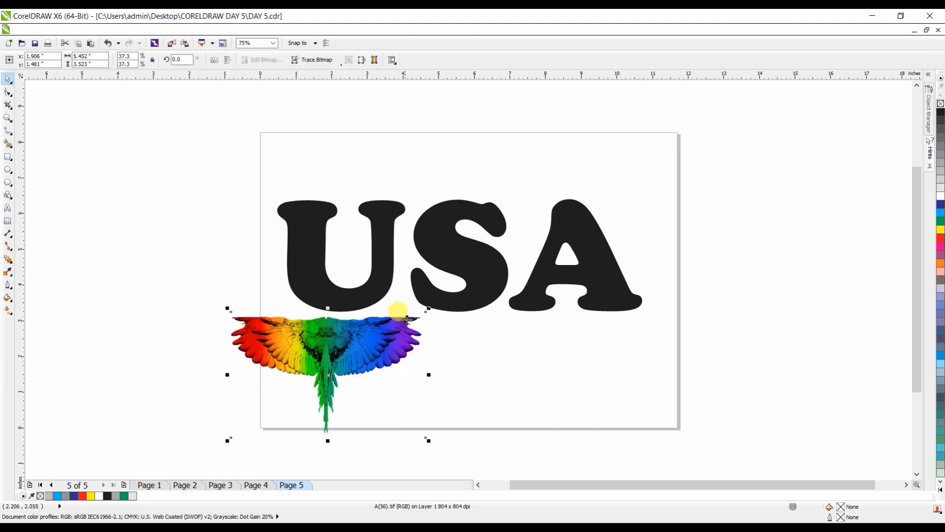
{"action": "left_click_drag", "start_coordinate": [426, 312], "coordinate": [610, 200]}
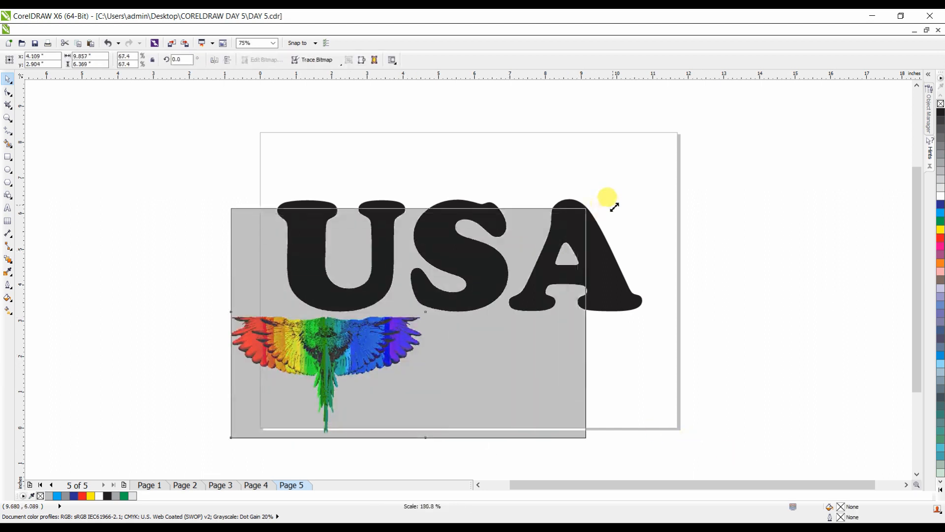
{"action": "left_click_drag", "start_coordinate": [437, 273], "coordinate": [480, 325]}
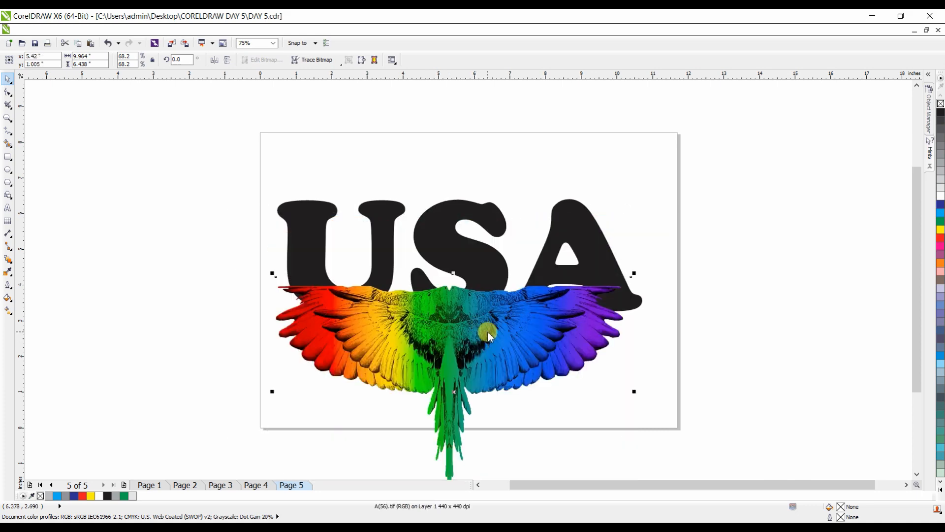
Step: PowerClip the wings image inside the USA text
{"action": "right_click", "coordinate": [486, 333]}
{"action": "left_click", "coordinate": [567, 61]}
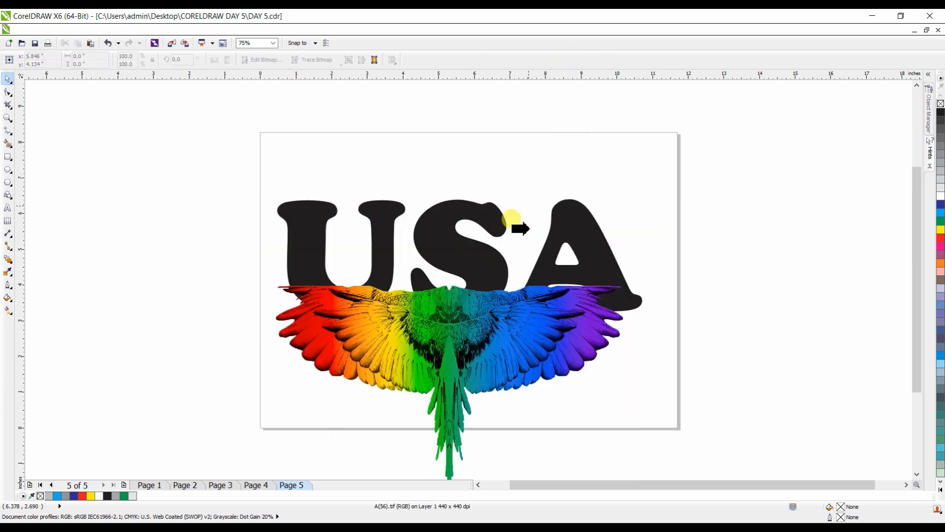
{"action": "left_click", "coordinate": [470, 207]}
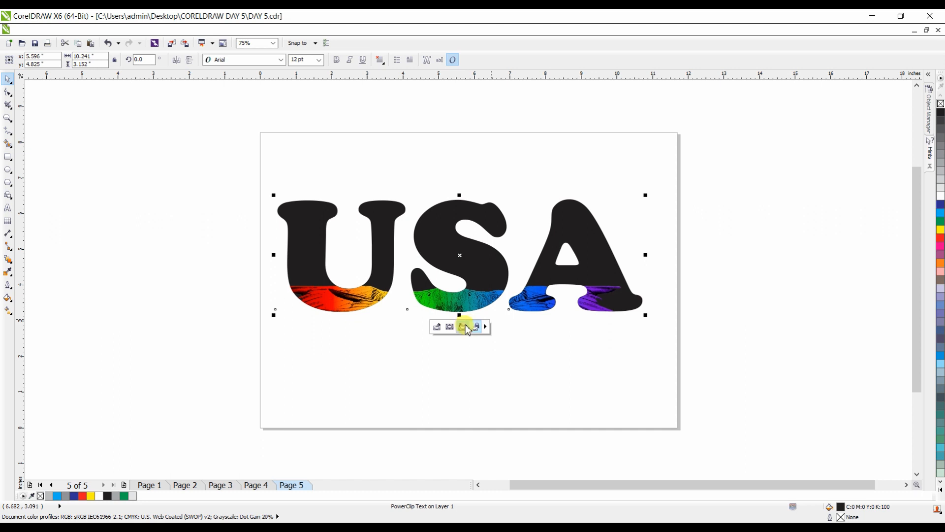
Step: Edit the PowerClip contents, moving the wings image up to cover most of the USA letters, and finish editing
{"action": "right_click", "coordinate": [590, 260]}
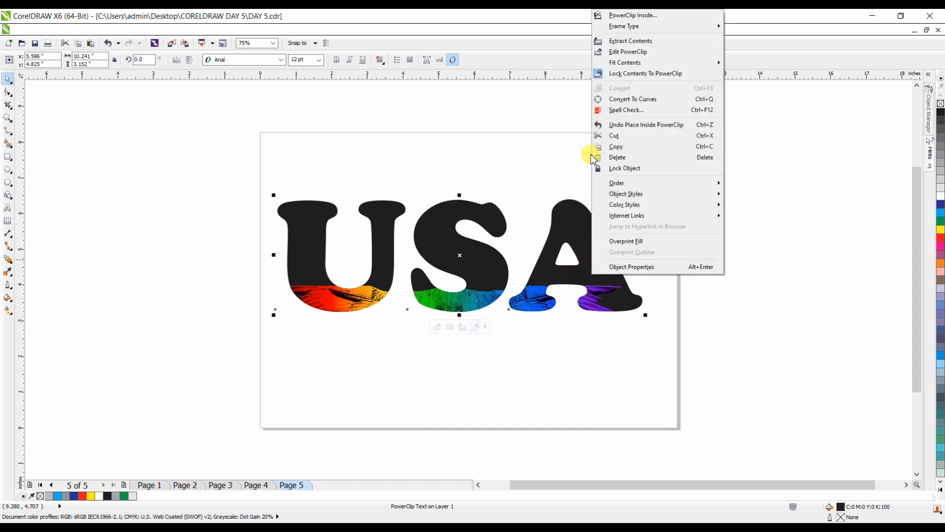
{"action": "left_click", "coordinate": [625, 52]}
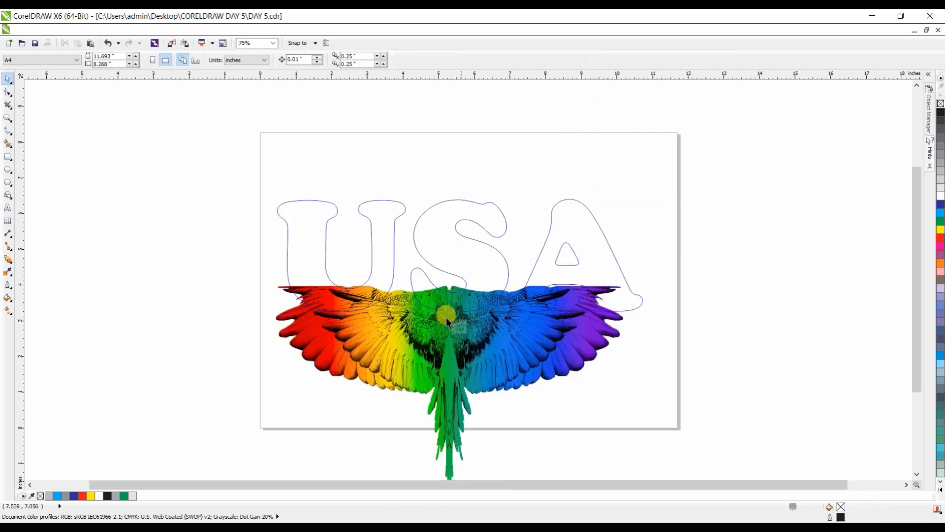
{"action": "left_click_drag", "start_coordinate": [443, 388], "coordinate": [450, 293]}
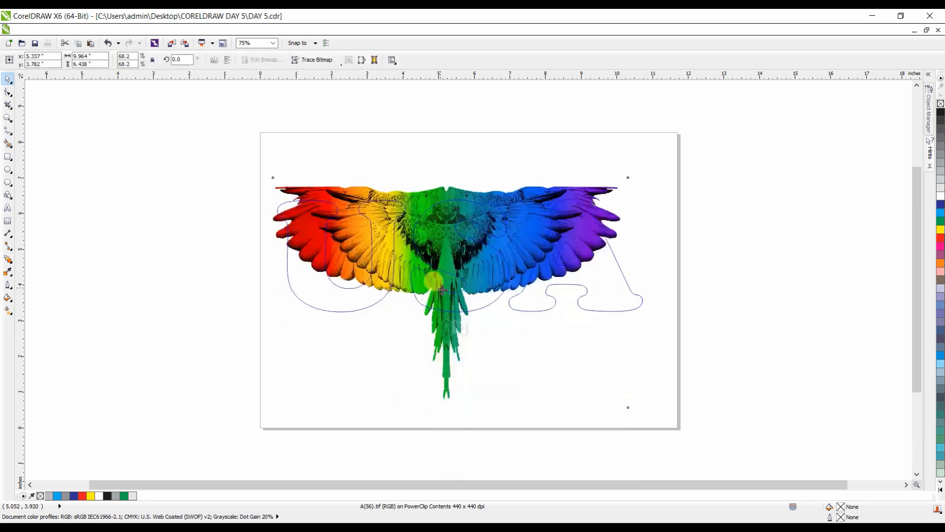
{"action": "mouse_move", "coordinate": [478, 265]}
{"action": "left_mouse_down"}
{"action": "mouse_move", "coordinate": [475, 283]}
{"action": "mouse_move", "coordinate": [487, 277]}
{"action": "left_mouse_up"}
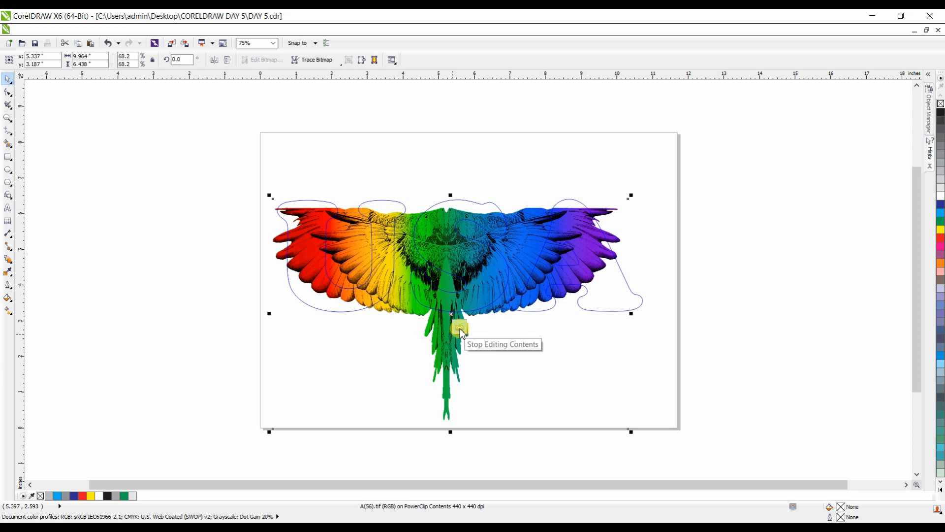
{"action": "left_click", "coordinate": [459, 328]}
{"action": "left_click", "coordinate": [763, 350]}
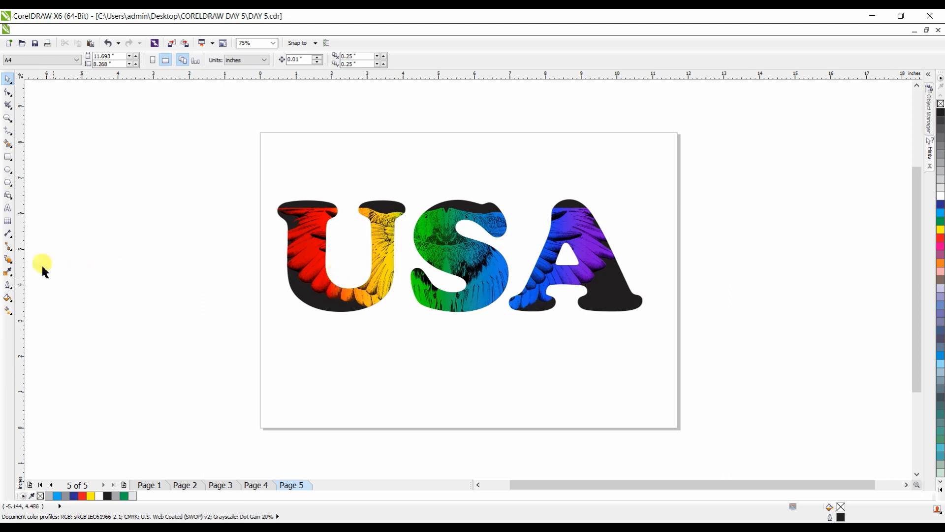
Step: Try a linear transparency running vertically through the PowerClipped USA text, and undo it
{"action": "left_click", "coordinate": [7, 261]}
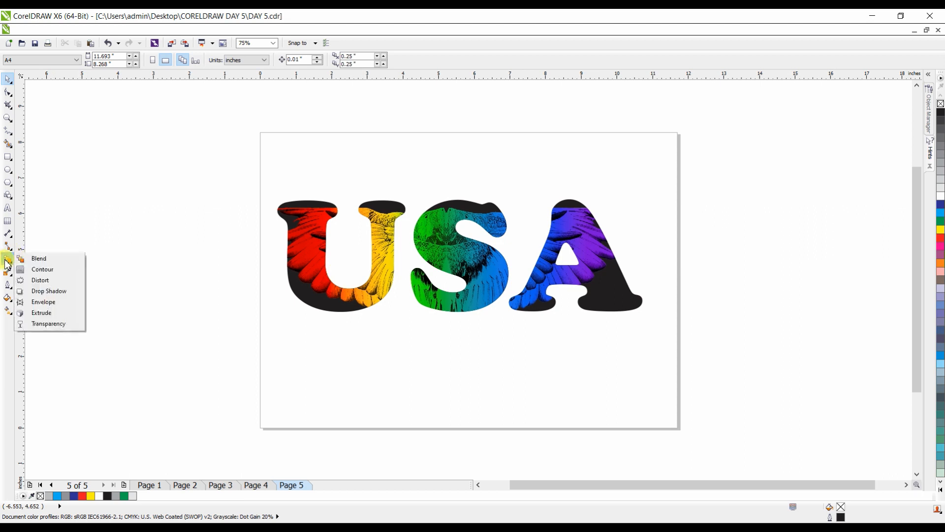
{"action": "left_click", "coordinate": [46, 245]}
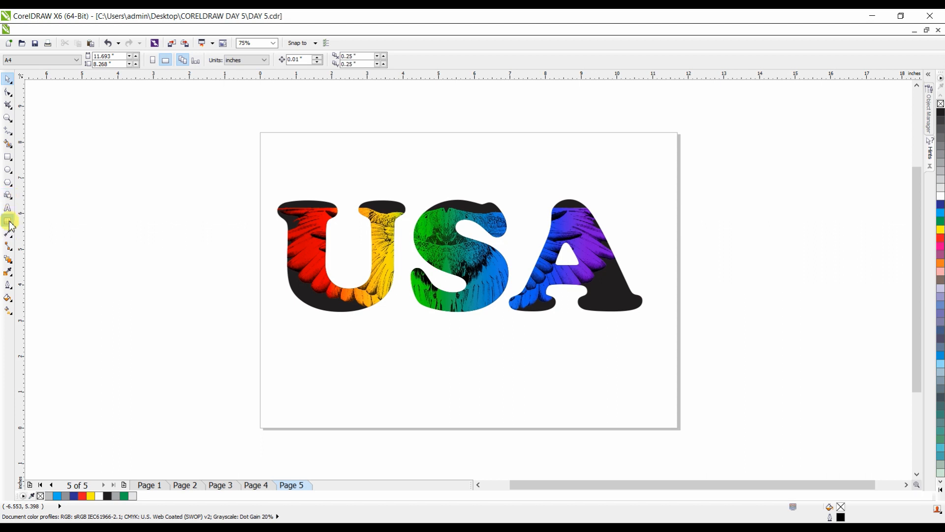
{"action": "left_click", "coordinate": [9, 261]}
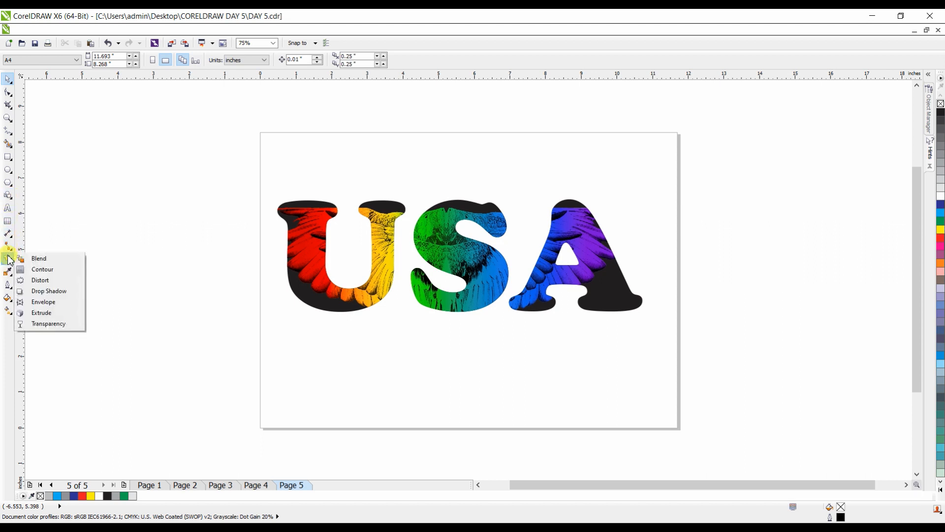
{"action": "left_click", "coordinate": [61, 325]}
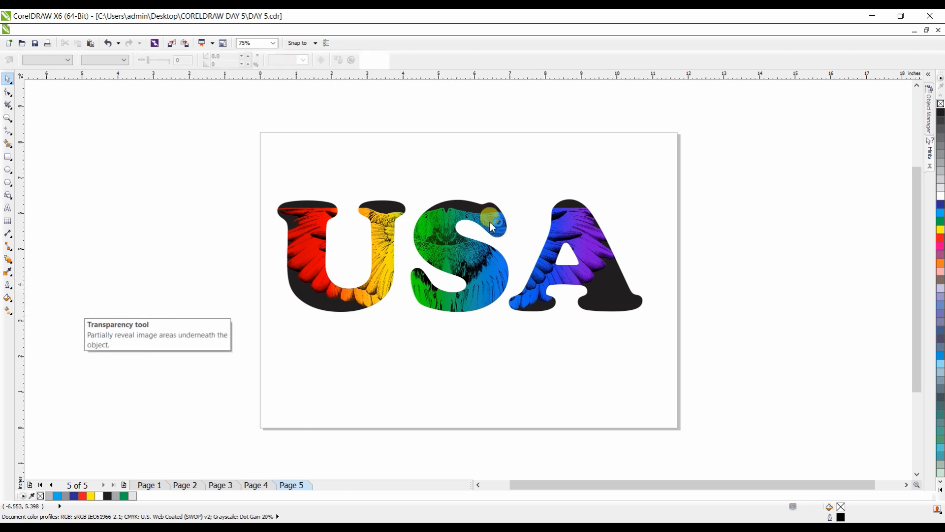
{"action": "left_click", "coordinate": [461, 212]}
{"action": "mouse_move", "coordinate": [454, 209]}
{"action": "left_mouse_down"}
{"action": "mouse_move", "coordinate": [456, 295]}
{"action": "mouse_move", "coordinate": [448, 214]}
{"action": "left_mouse_up"}
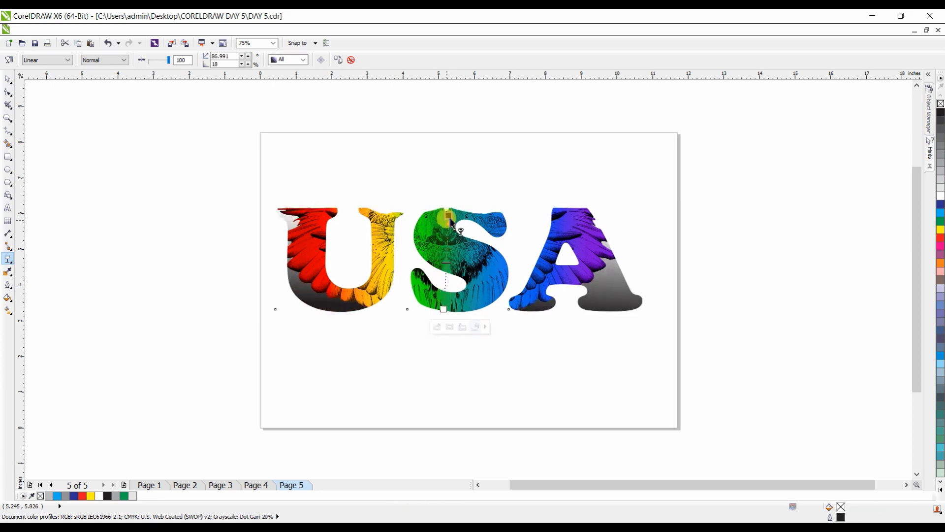
{"action": "key", "text": "ctrl+z"}
{"action": "key", "text": "ctrl+z"}
{"action": "key", "text": "space"}
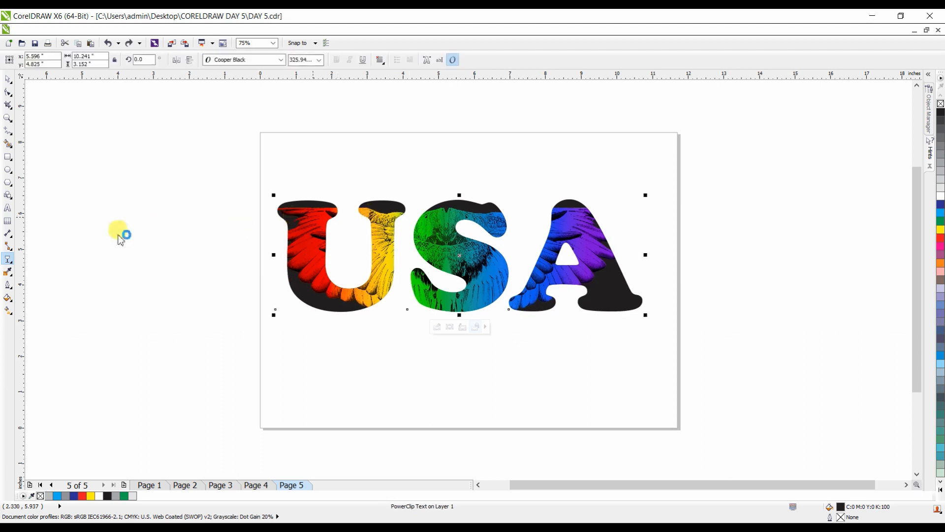
{"action": "left_click", "coordinate": [118, 234]}
Step: Switch to page 1 to view the Day 5 topic list
{"action": "left_click", "coordinate": [10, 261]}
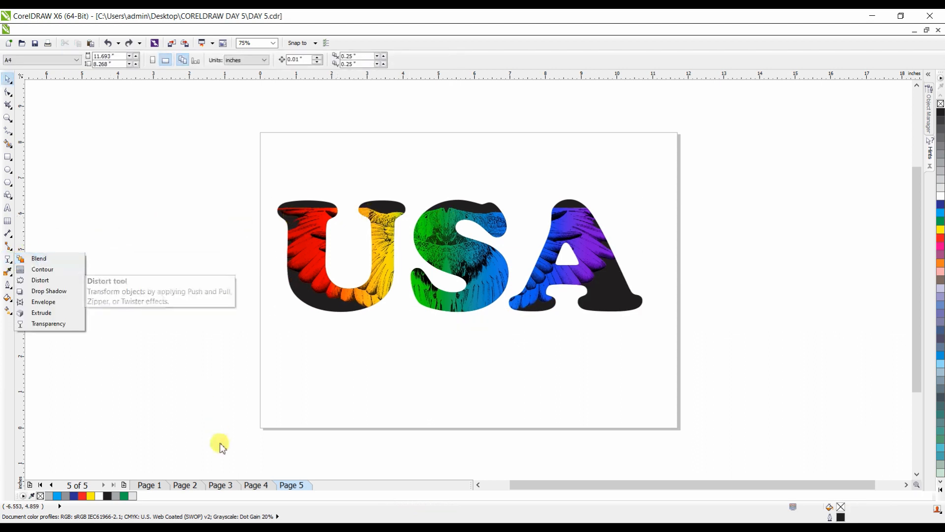
{"action": "left_click", "coordinate": [156, 486]}
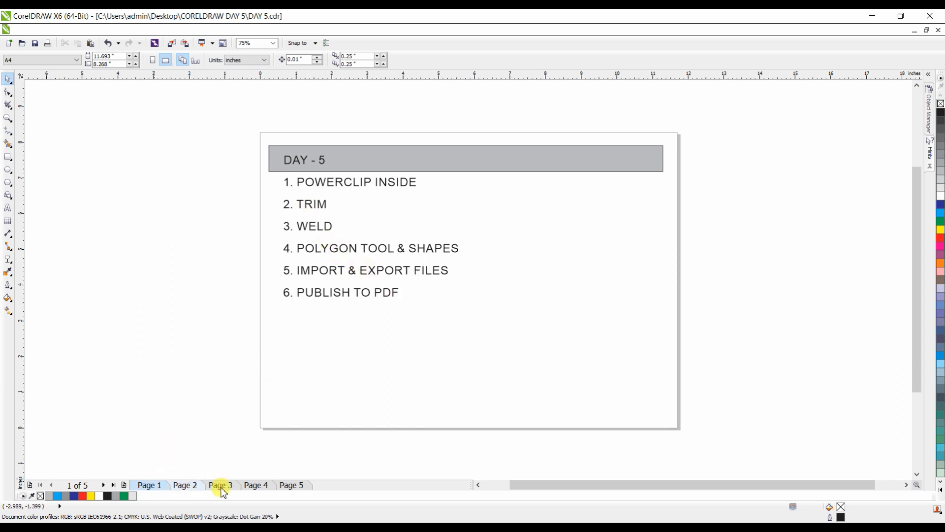
Step: On page 1, replace topics 3 to 6 of the Day 5 list with a single third topic, DROP SHADOW TOOL
{"action": "left_click", "coordinate": [290, 485]}
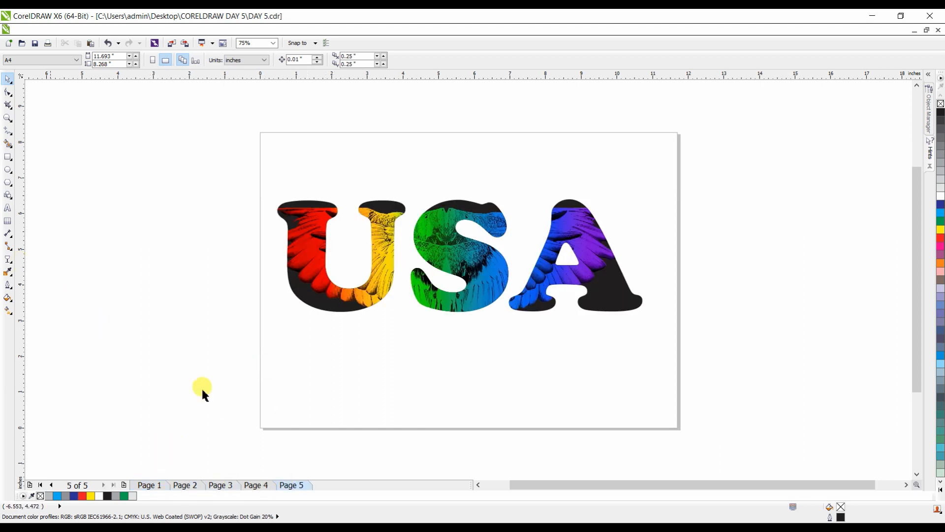
{"action": "left_click", "coordinate": [150, 486]}
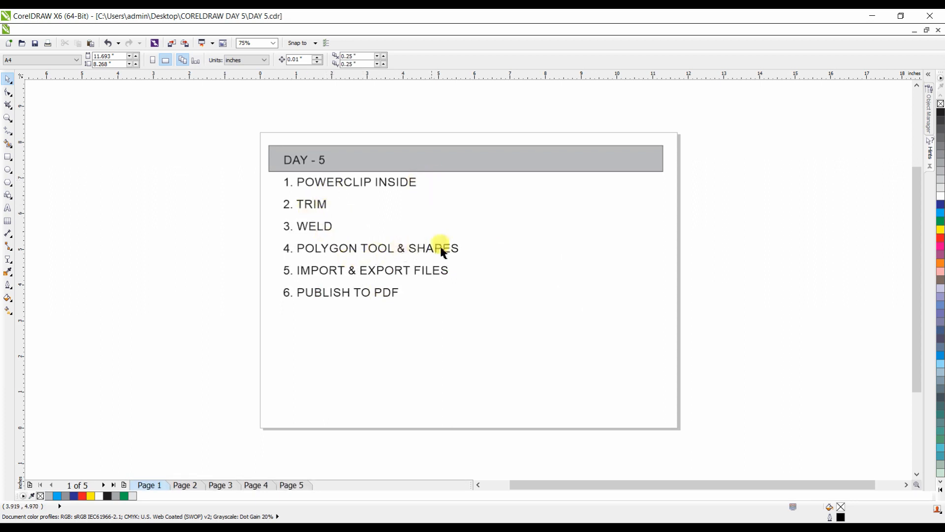
{"action": "double_click", "coordinate": [395, 276]}
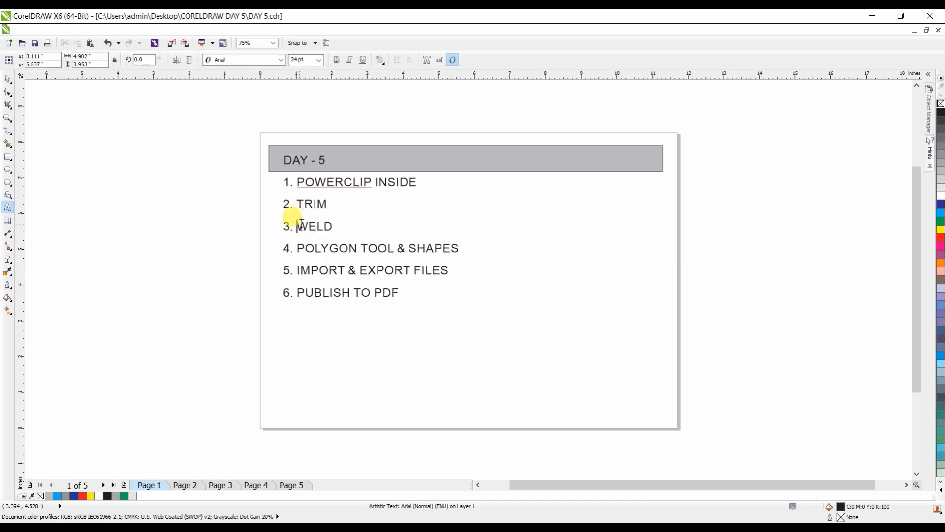
{"action": "left_click_drag", "start_coordinate": [302, 225], "coordinate": [432, 310]}
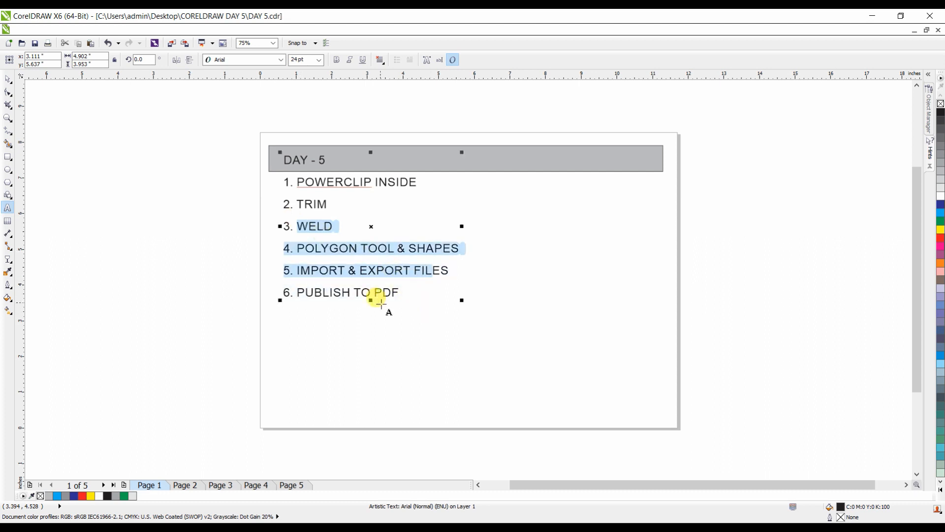
{"action": "left_click", "coordinate": [381, 303], "text": "shift"}
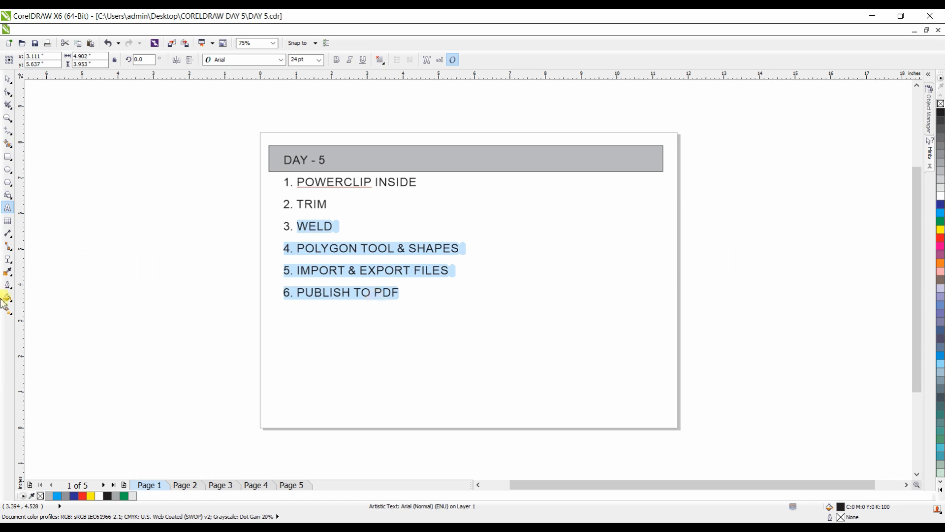
{"action": "left_click", "coordinate": [10, 266]}
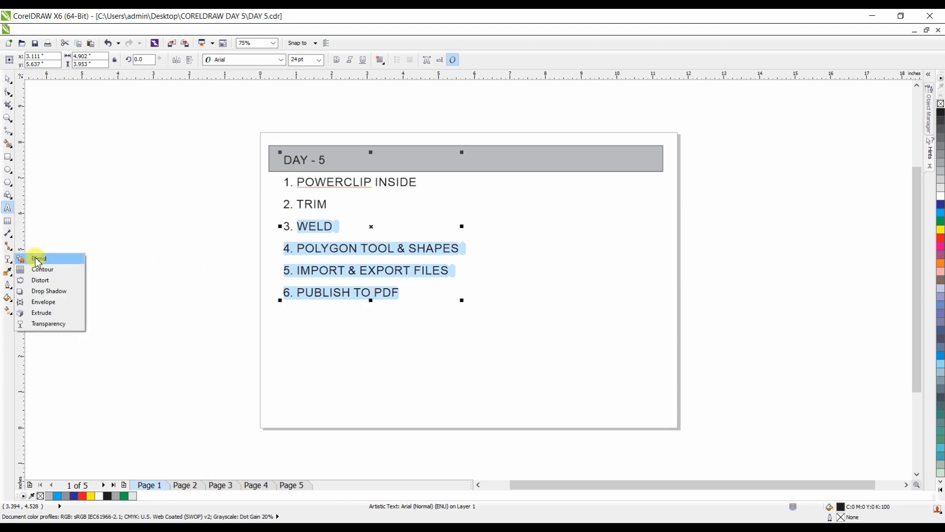
{"action": "left_click", "coordinate": [307, 228]}
{"action": "type", "text": "a"}
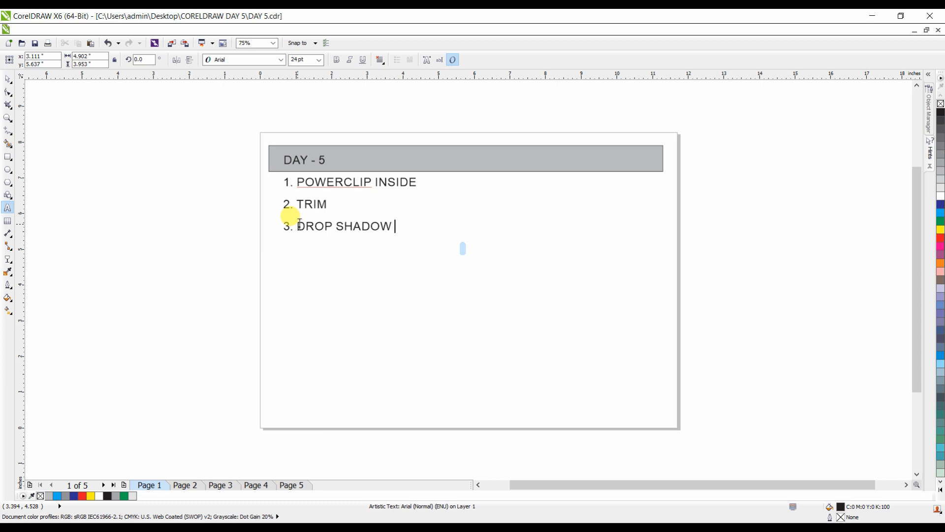
Step: Apply a drop shadow to the PowerClipped USA text on page 5, running horizontally from the left edge to the right end
{"action": "left_click", "coordinate": [288, 486]}
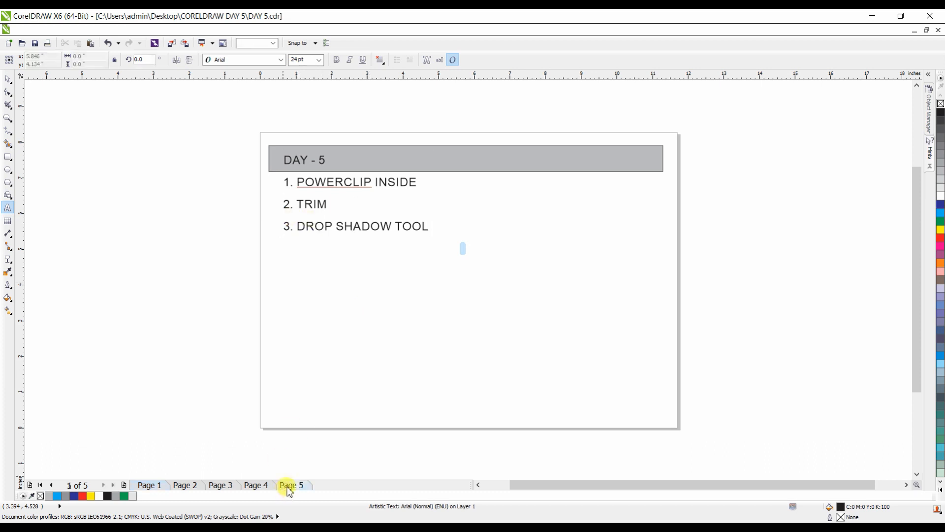
{"action": "left_click", "coordinate": [8, 80]}
{"action": "left_click", "coordinate": [9, 264]}
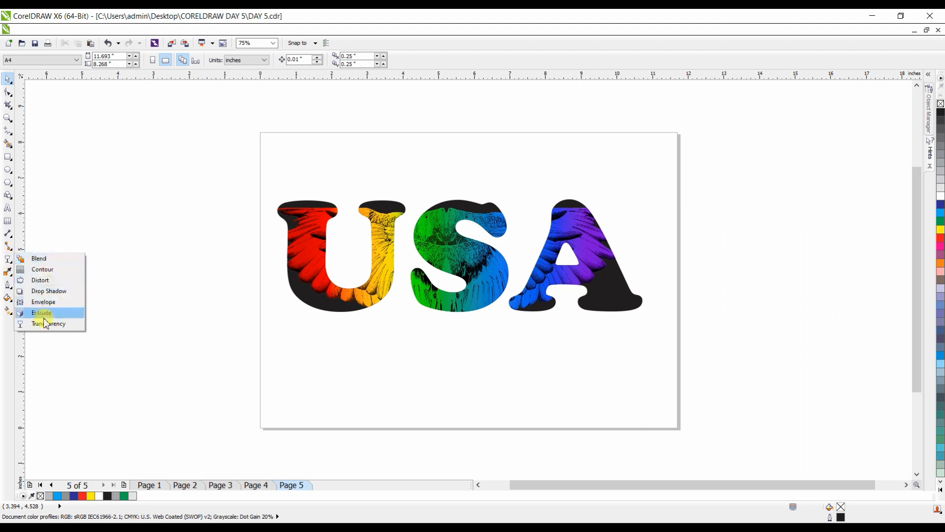
{"action": "left_click", "coordinate": [49, 291]}
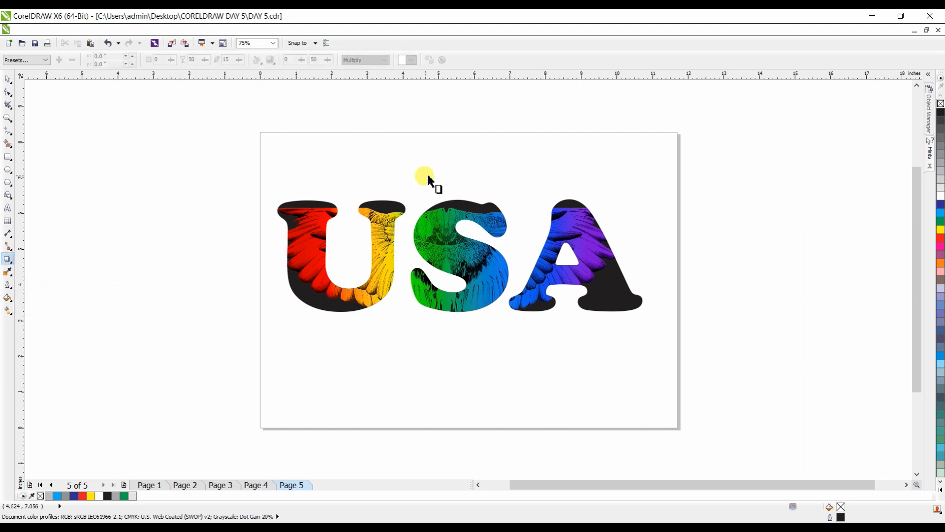
{"action": "left_click", "coordinate": [298, 251]}
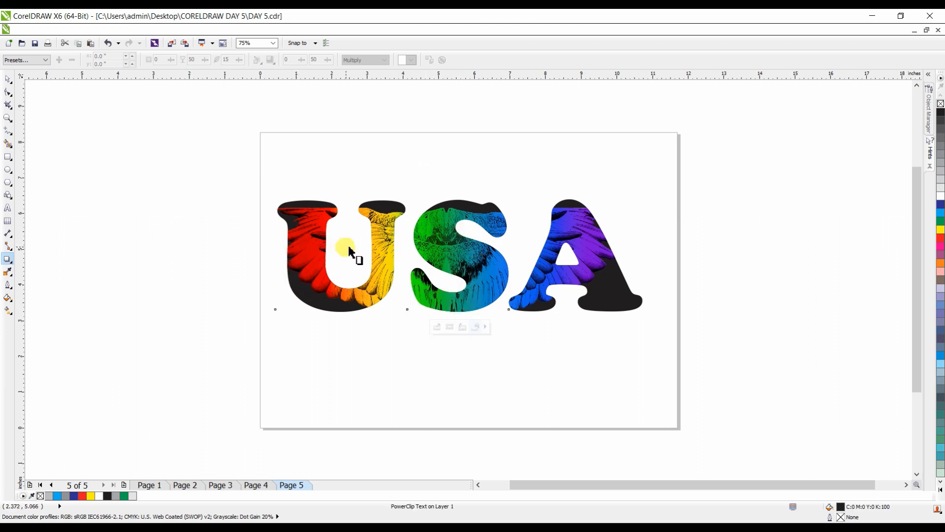
{"action": "left_click_drag", "start_coordinate": [304, 254], "coordinate": [635, 260]}
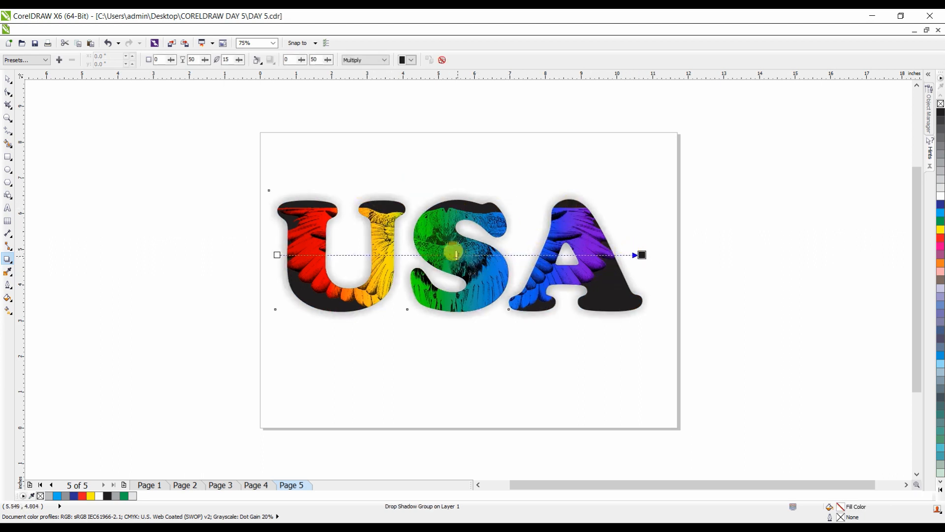
Step: Raise the USA text's drop shadow opacity to 100 and colour the shadow blue
{"action": "left_click_drag", "start_coordinate": [457, 255], "coordinate": [642, 256]}
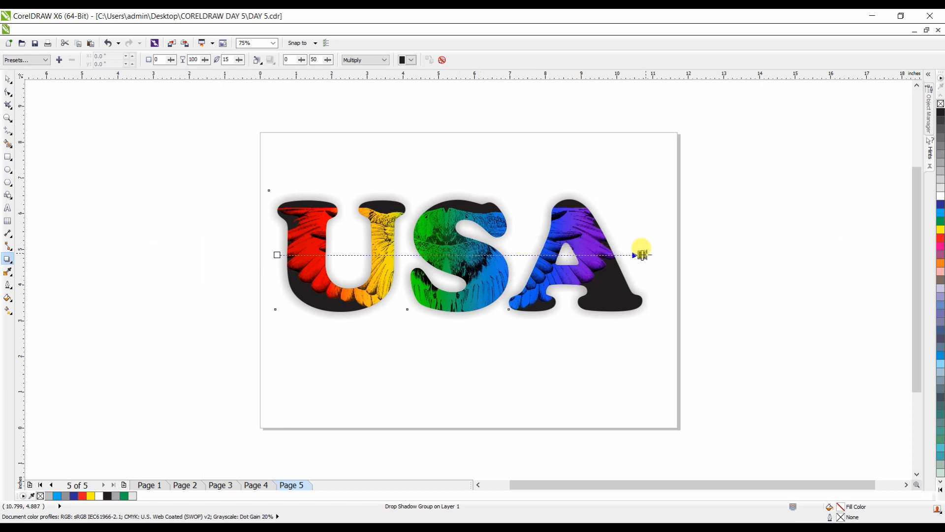
{"action": "left_click", "coordinate": [411, 61]}
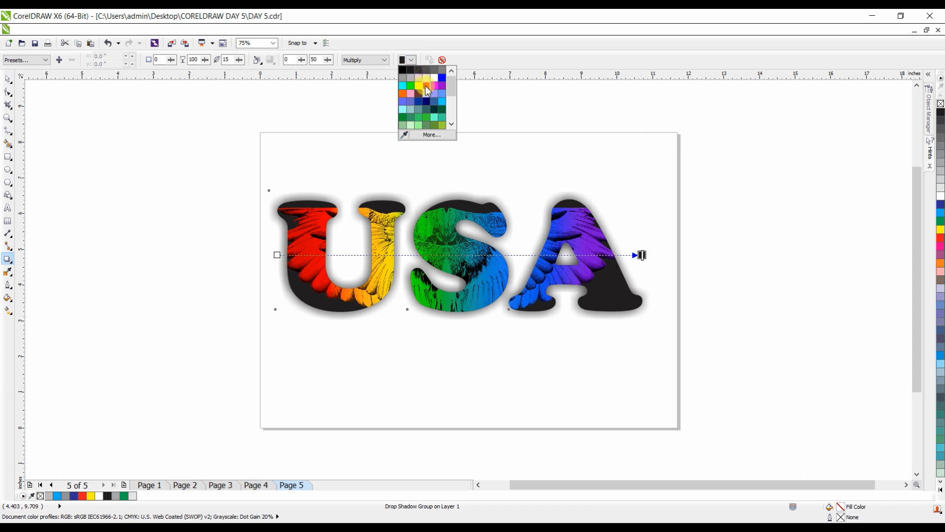
{"action": "left_click", "coordinate": [444, 84]}
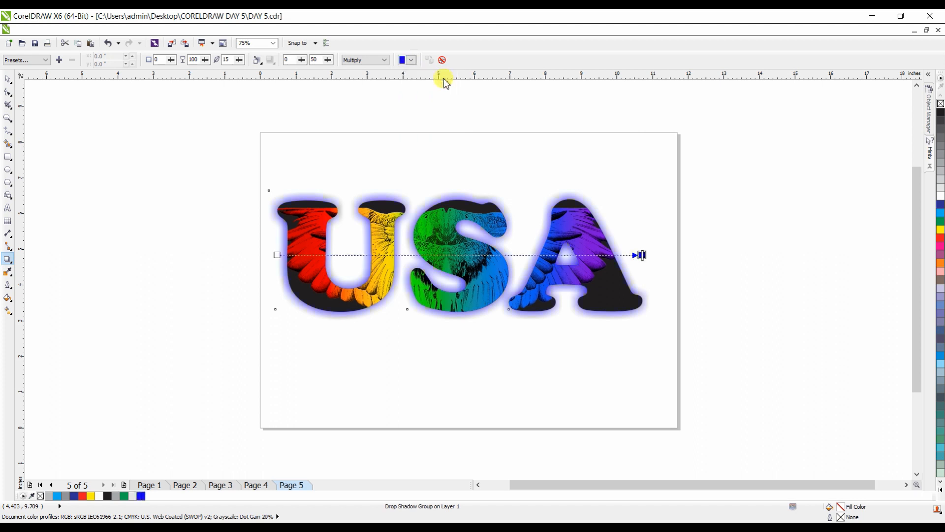
{"action": "key", "text": "space"}
{"action": "left_click", "coordinate": [387, 138]}
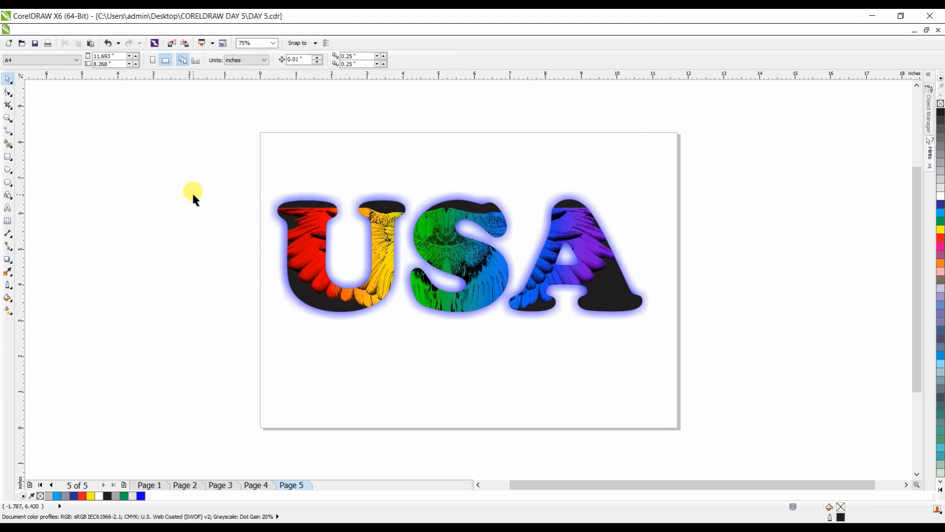
Step: Set the page width to 18 inches
{"action": "double_click", "coordinate": [118, 61]}
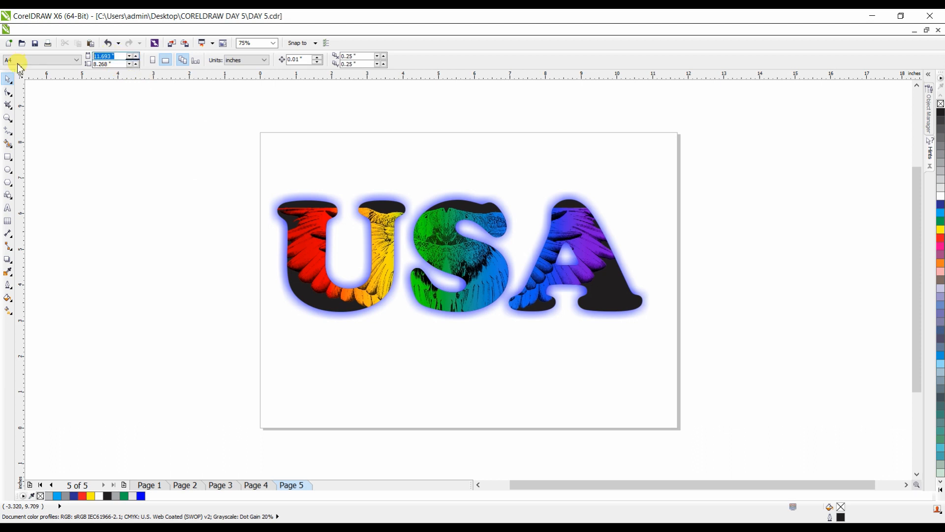
{"action": "type", "text": "18"}
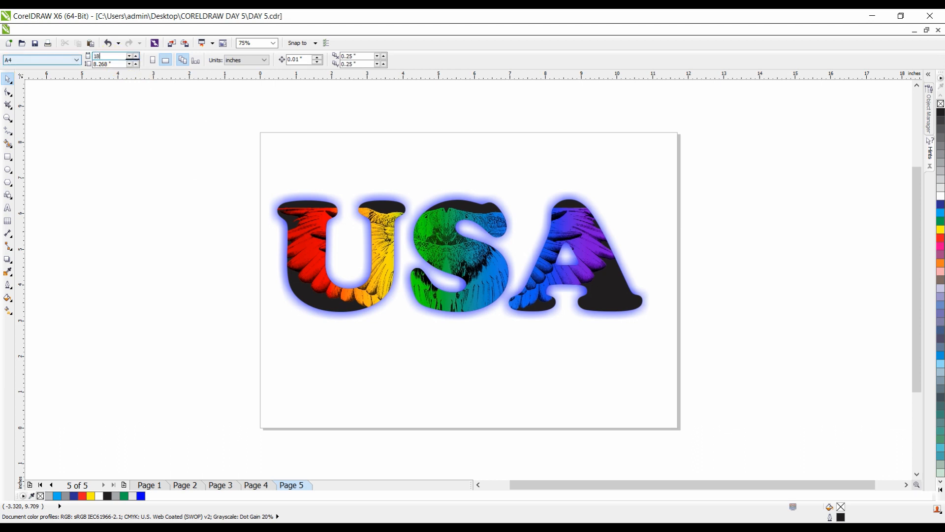
{"action": "key", "text": "Return"}
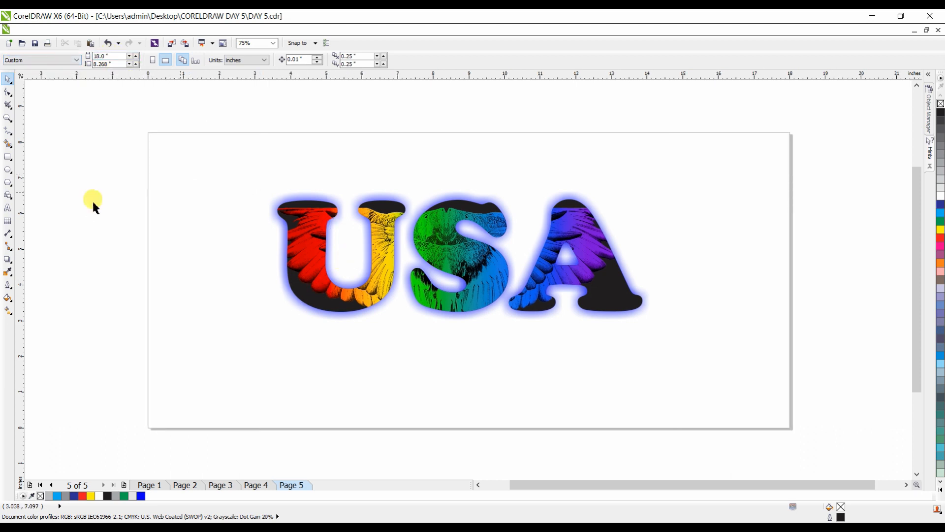
Step: Draw a rectangle about 18.06 by 8.18 inches over the page, fill it with 30% black, and send it behind the USA text
{"action": "left_click", "coordinate": [8, 157]}
{"action": "left_click_drag", "start_coordinate": [144, 133], "coordinate": [790, 426]}
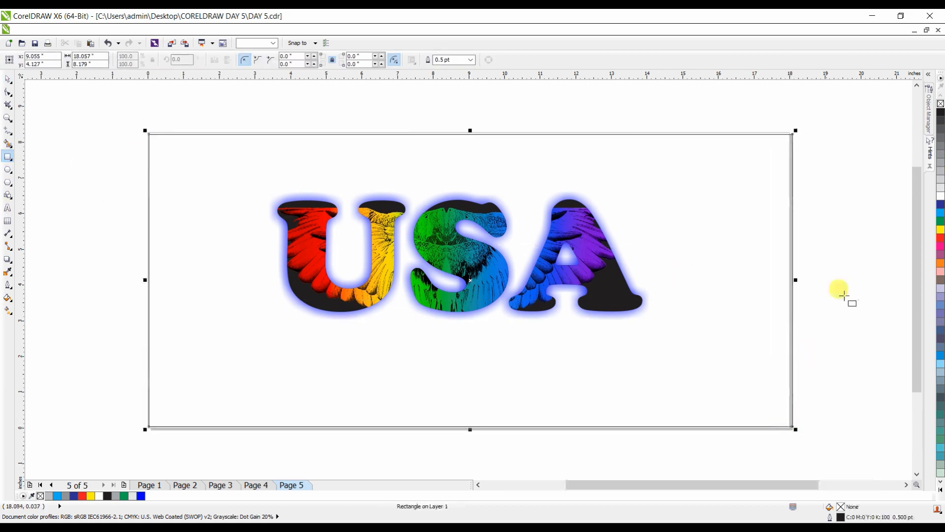
{"action": "key", "text": "space"}
{"action": "left_click", "coordinate": [940, 173]}
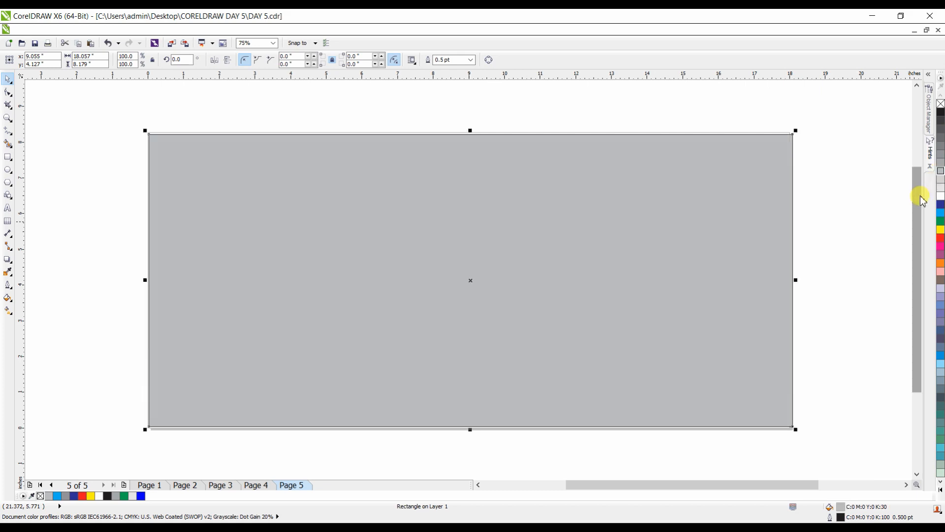
{"action": "key", "text": "shift+Page_Down"}
{"action": "left_click", "coordinate": [893, 205]}
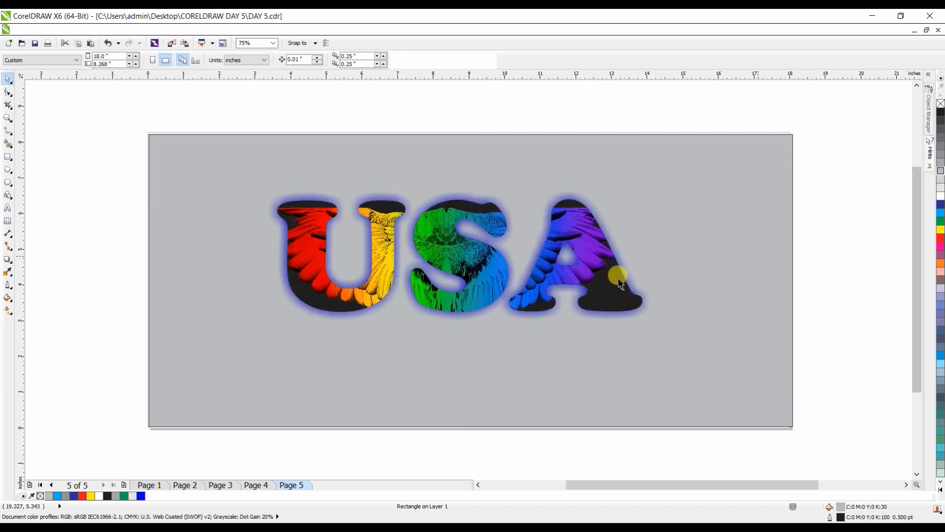
Step: Change the colour of the USA text's drop shadow to yellow
{"action": "left_click", "coordinate": [709, 227]}
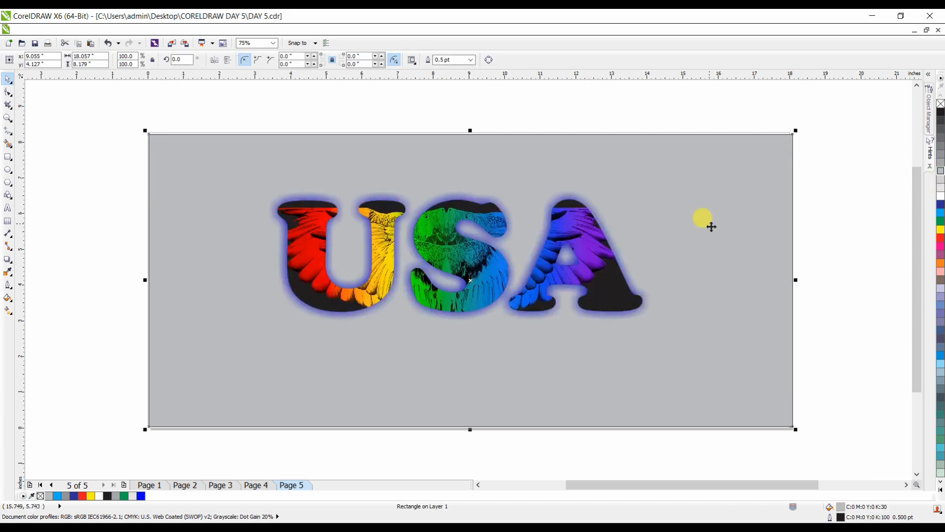
{"action": "left_click", "coordinate": [432, 261]}
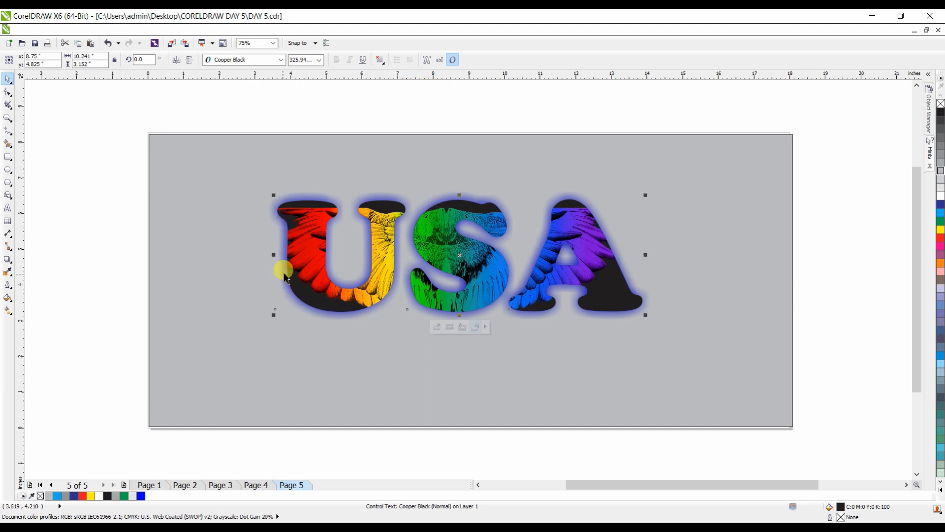
{"action": "left_click", "coordinate": [285, 272]}
{"action": "left_click", "coordinate": [414, 63]}
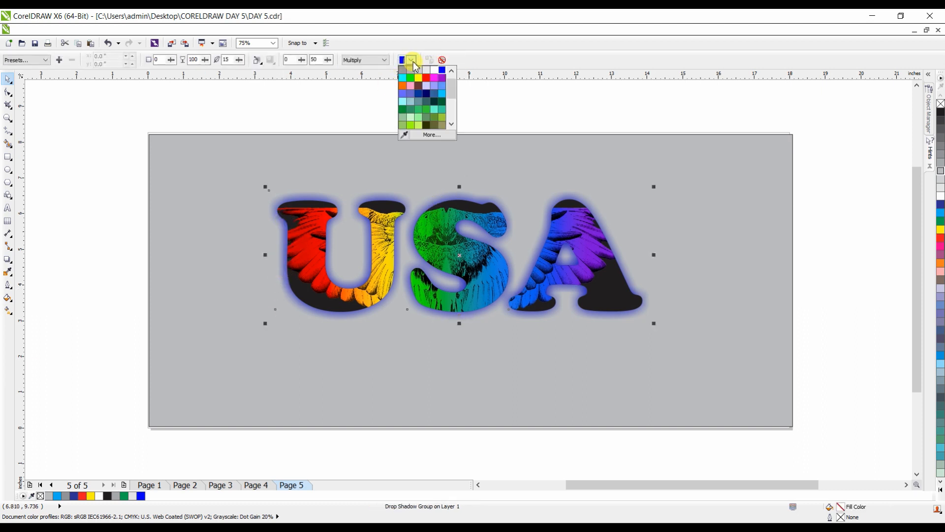
{"action": "left_click", "coordinate": [420, 83]}
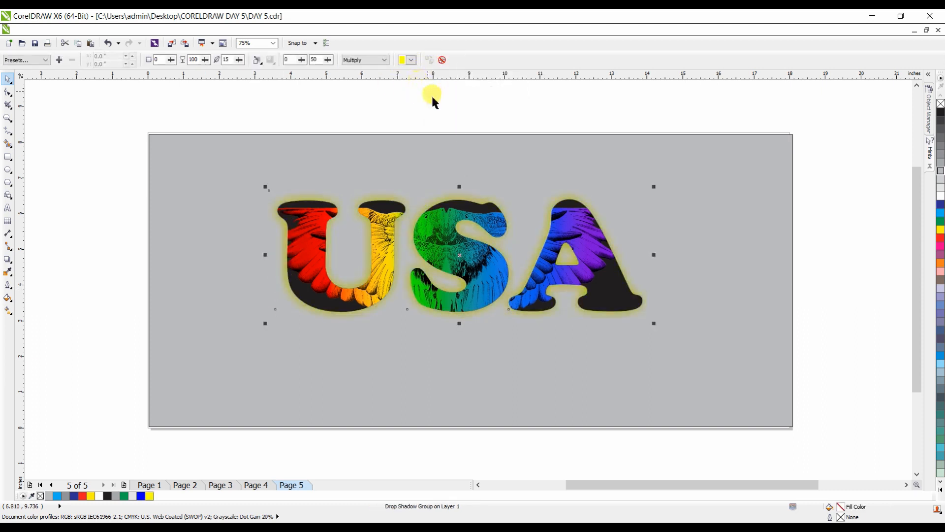
Step: Fill the background rectangle with light blue (40% cyan)
{"action": "left_click", "coordinate": [732, 181]}
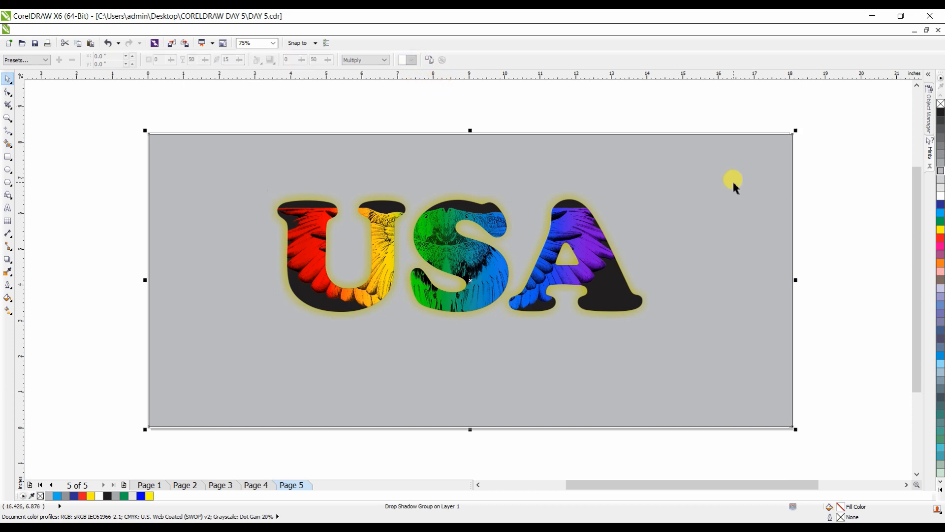
{"action": "left_click", "coordinate": [940, 365]}
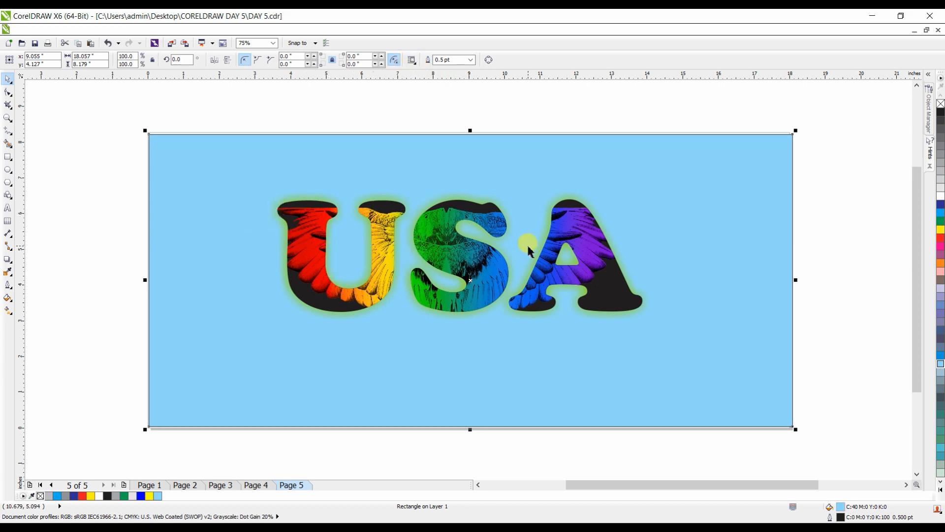
{"action": "left_click", "coordinate": [687, 111]}
Step: Delete the USA text with its drop shadow and the light blue background rectangle from page 5
{"action": "left_click", "coordinate": [571, 259]}
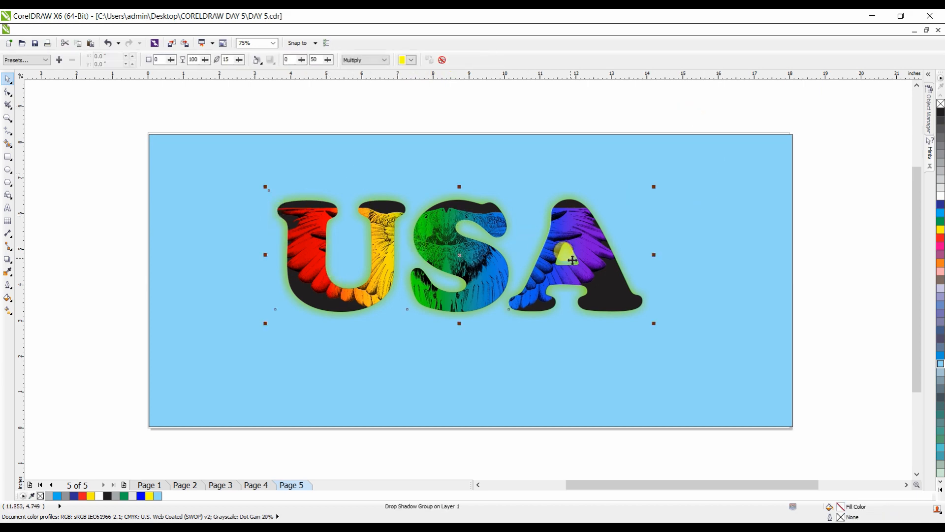
{"action": "key", "text": "Delete"}
{"action": "left_click", "coordinate": [582, 246]}
{"action": "key", "text": "Delete"}
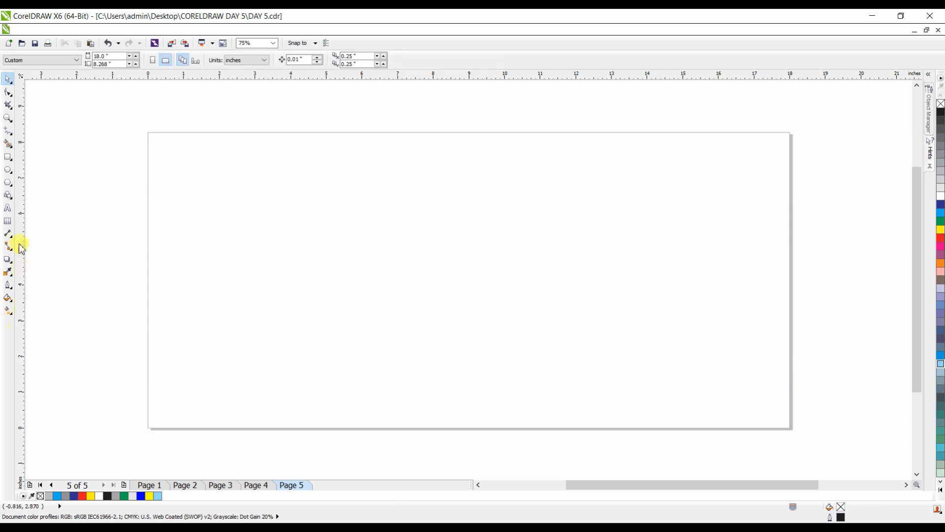
Step: Draw a rectangle about 2.98 by 2.67 inches left of the page centre and fill it with bright blue
{"action": "left_click", "coordinate": [8, 157]}
{"action": "left_click_drag", "start_coordinate": [332, 231], "coordinate": [439, 326]}
{"action": "key", "text": "space"}
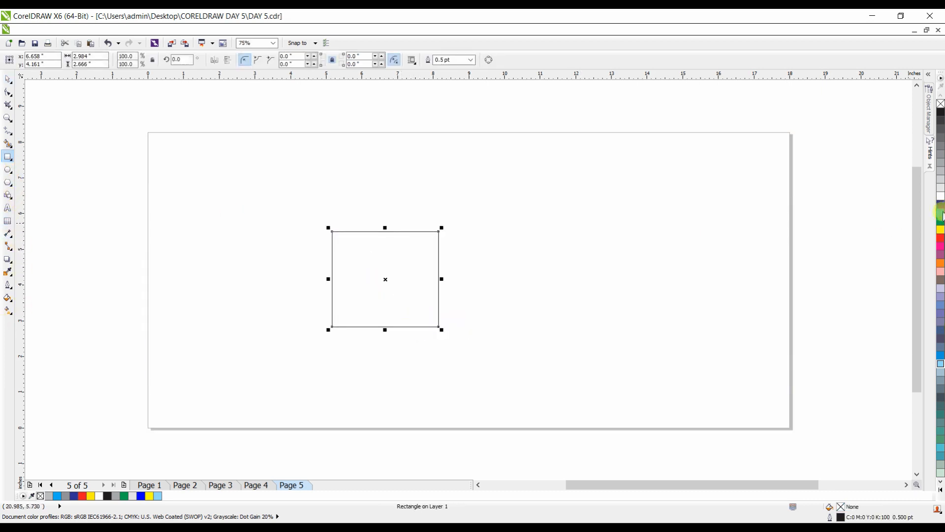
{"action": "left_click", "coordinate": [941, 212]}
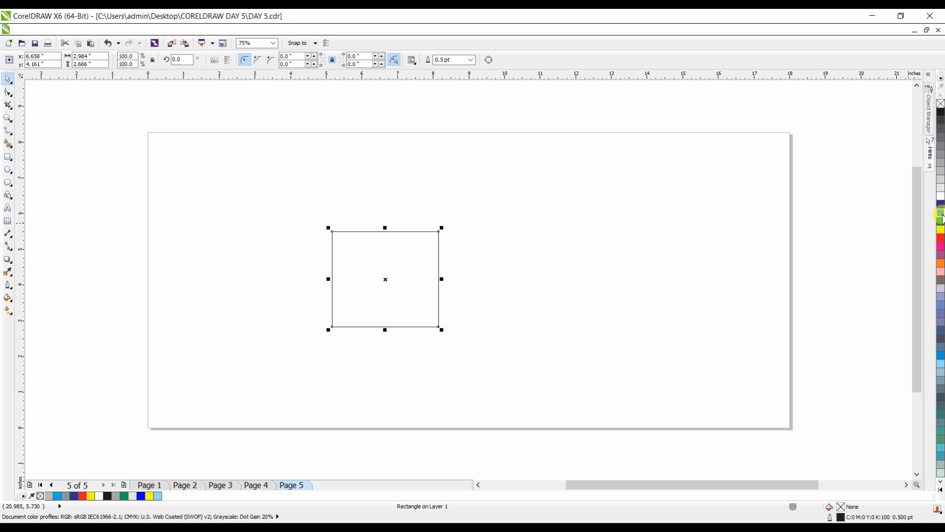
Step: Cast a slanted drop shadow from the blue rectangle's left edge up and to the right, and delete the rectangle with its shadow
{"action": "left_click", "coordinate": [9, 260]}
{"action": "left_click_drag", "start_coordinate": [367, 287], "coordinate": [408, 219]}
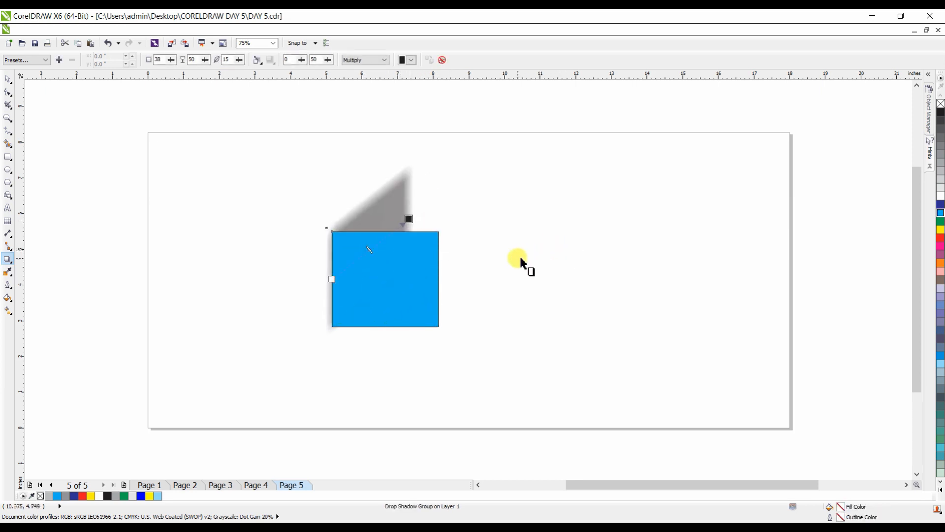
{"action": "key", "text": "space"}
{"action": "key", "text": "Delete"}
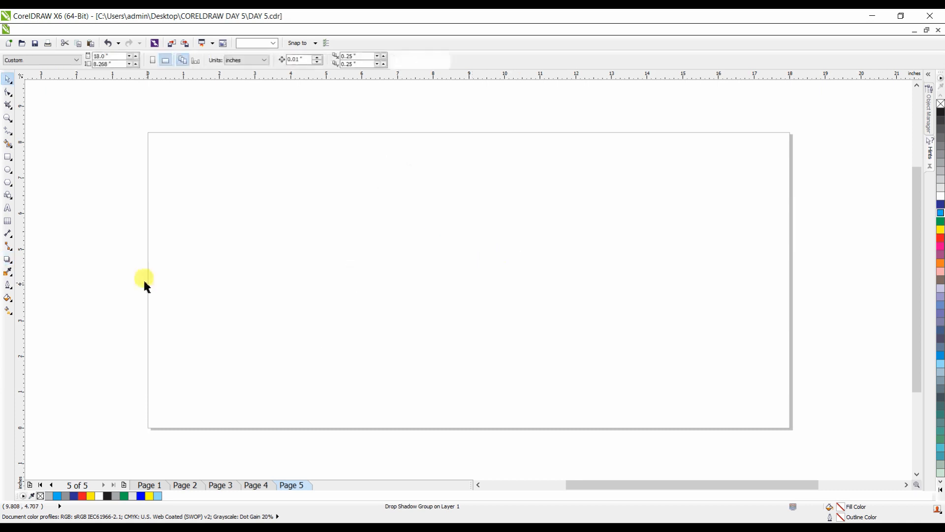
Step: Add LASERTECH text to the empty page, enlarge it to about 12.64 by 1.53 inches, and make it bold
{"action": "left_click", "coordinate": [8, 207]}
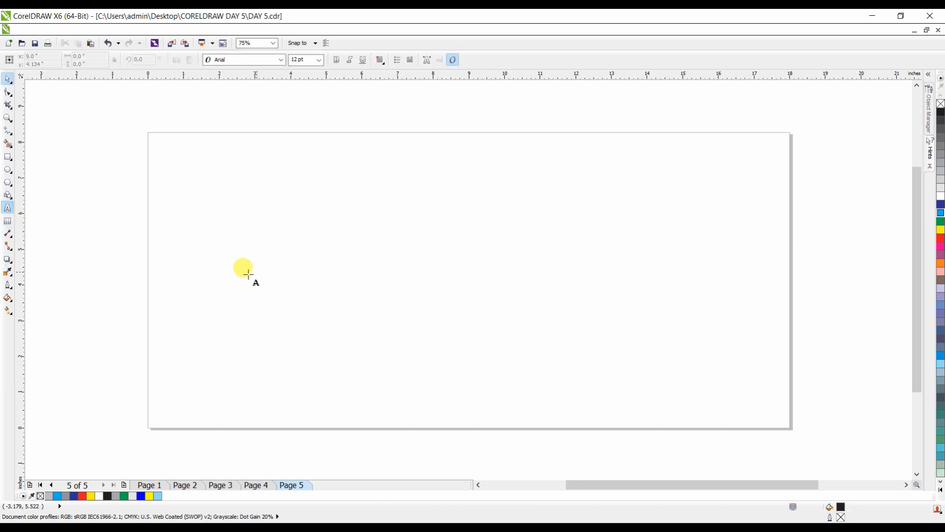
{"action": "left_click", "coordinate": [218, 270]}
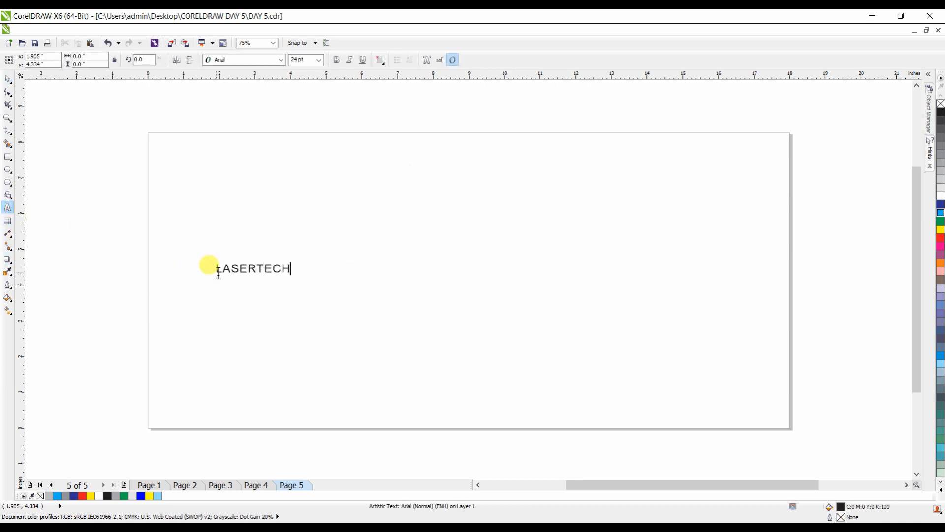
{"action": "left_click", "coordinate": [7, 78]}
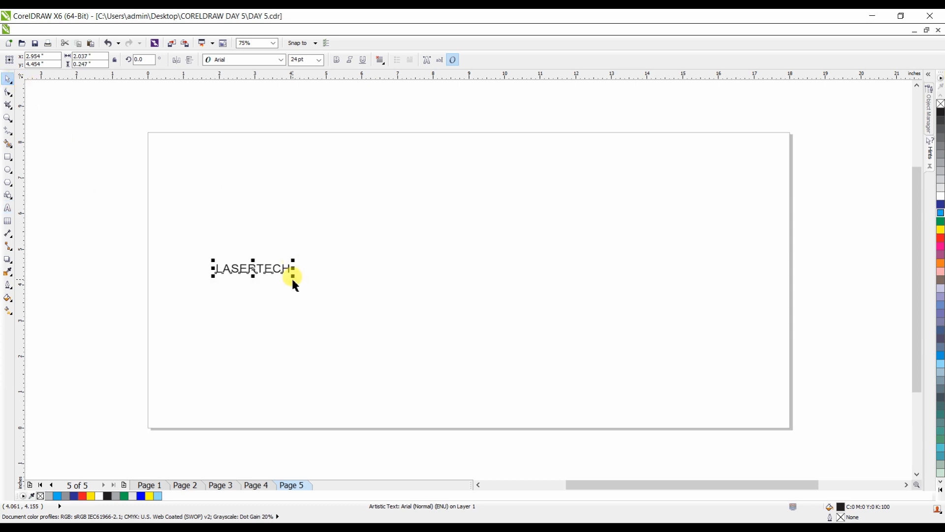
{"action": "left_click_drag", "start_coordinate": [293, 279], "coordinate": [670, 387]}
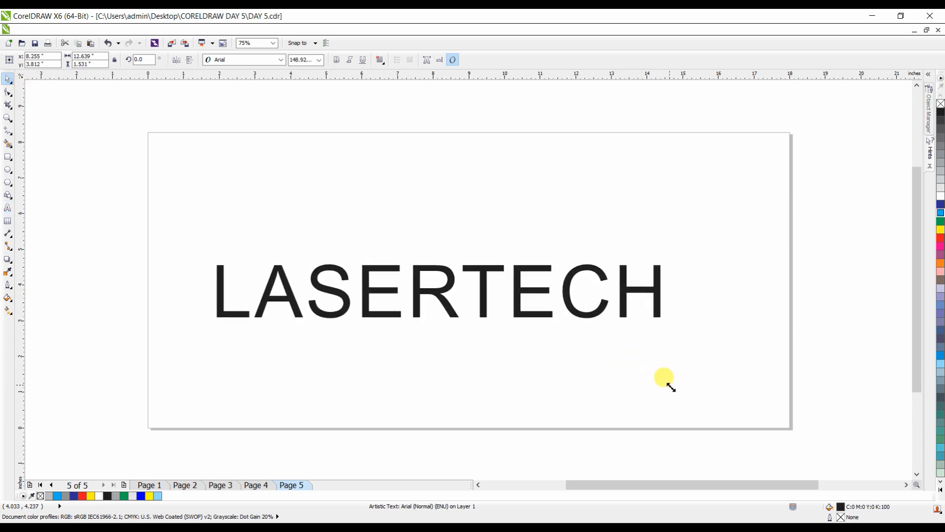
{"action": "left_click", "coordinate": [337, 60]}
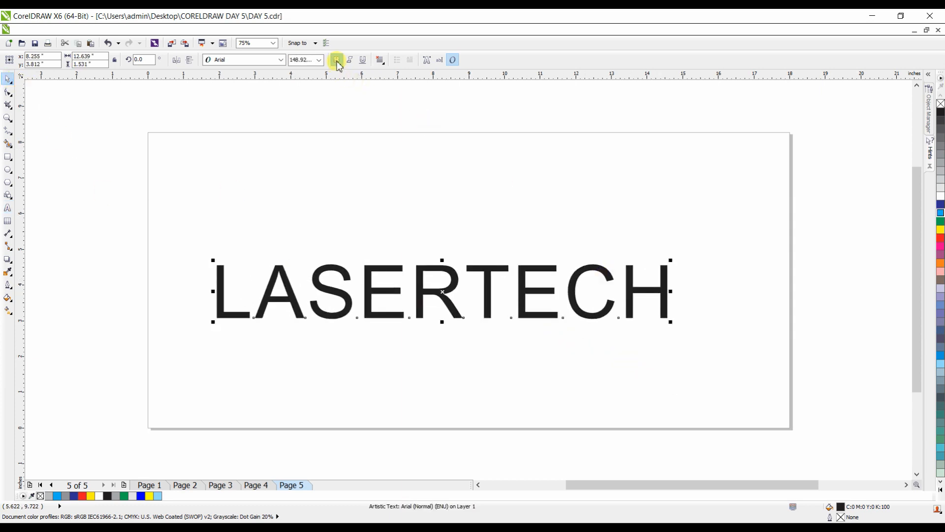
{"action": "double_click", "coordinate": [376, 294]}
Step: Cast a slanted drop shadow from the base of the LASERTECH text up and to the right, with an opacity of 28
{"action": "left_click", "coordinate": [7, 259]}
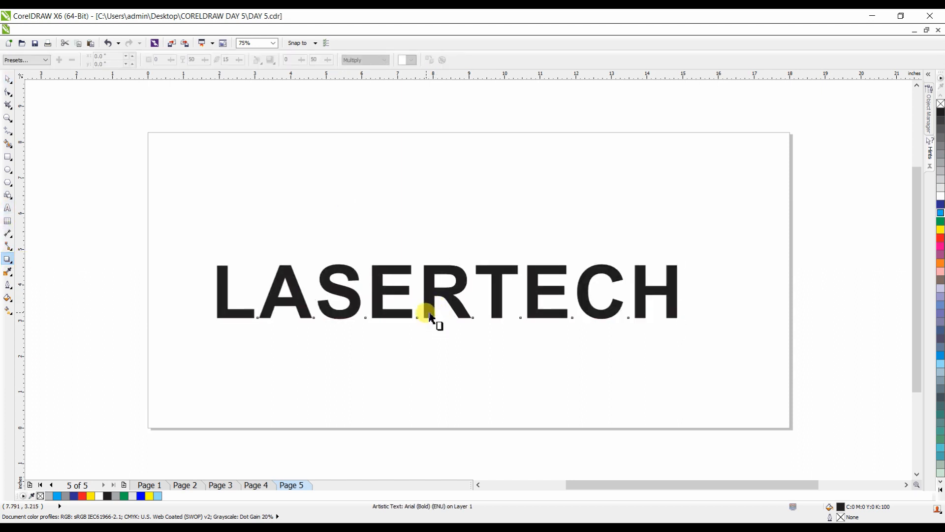
{"action": "left_click_drag", "start_coordinate": [432, 320], "coordinate": [484, 338]}
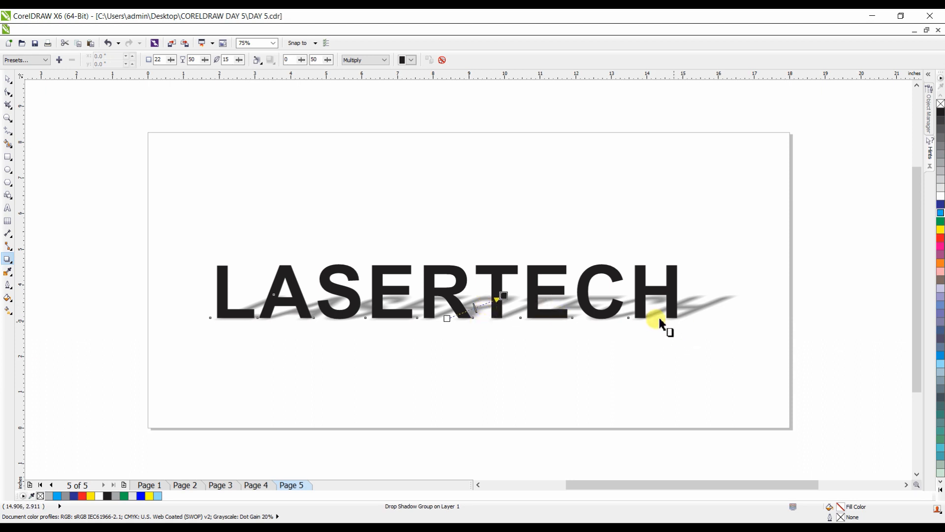
{"action": "left_click_drag", "start_coordinate": [504, 295], "coordinate": [471, 315]}
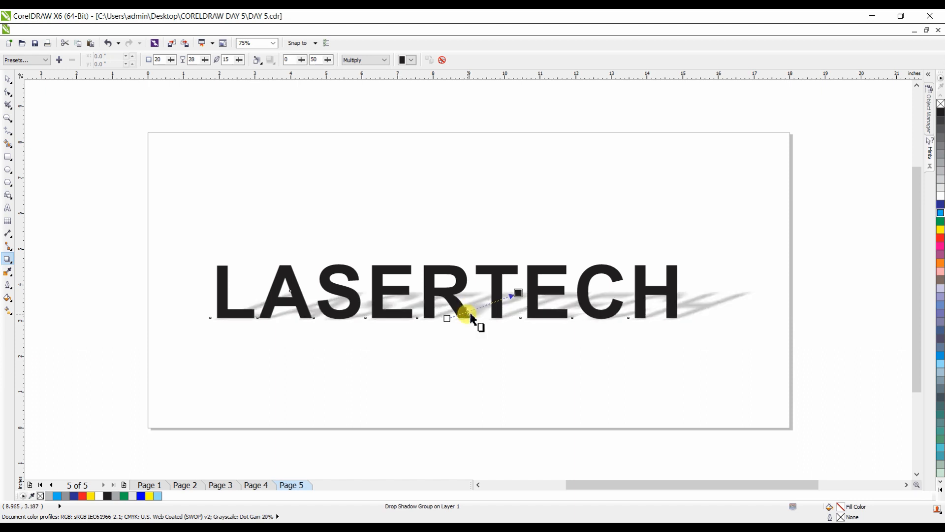
Step: Stretch the shadowed LASERTECH text upward to about 3.43 inches tall, and delete it together with its shadow
{"action": "key", "text": "space"}
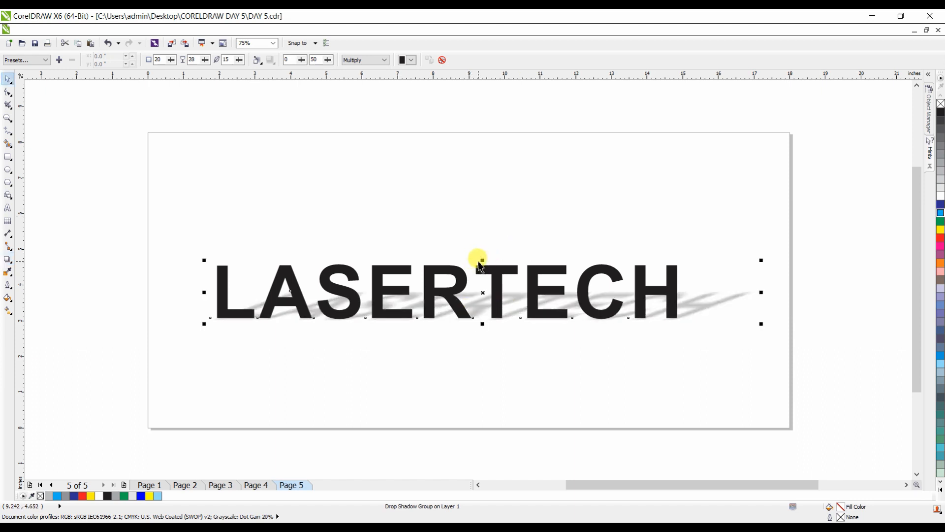
{"action": "left_click_drag", "start_coordinate": [481, 261], "coordinate": [507, 197]}
{"action": "left_click", "coordinate": [544, 339]}
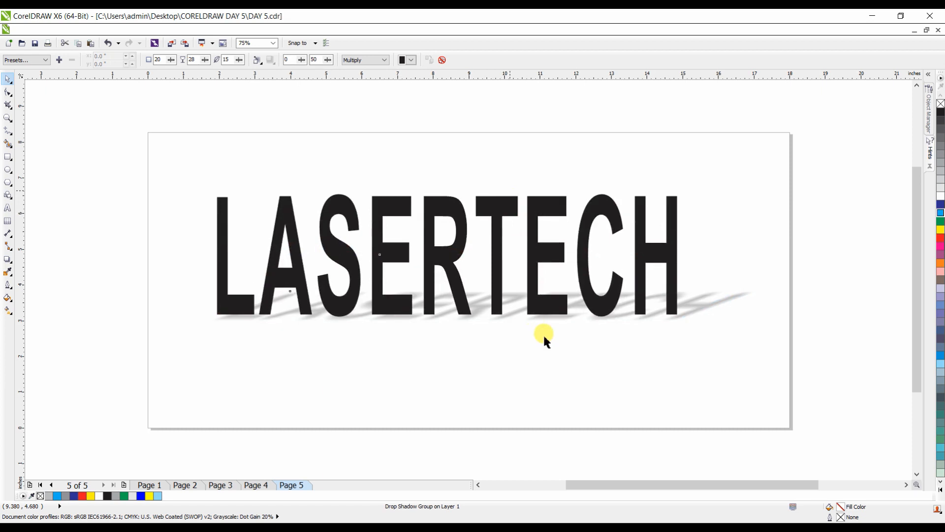
{"action": "left_click", "coordinate": [544, 337]}
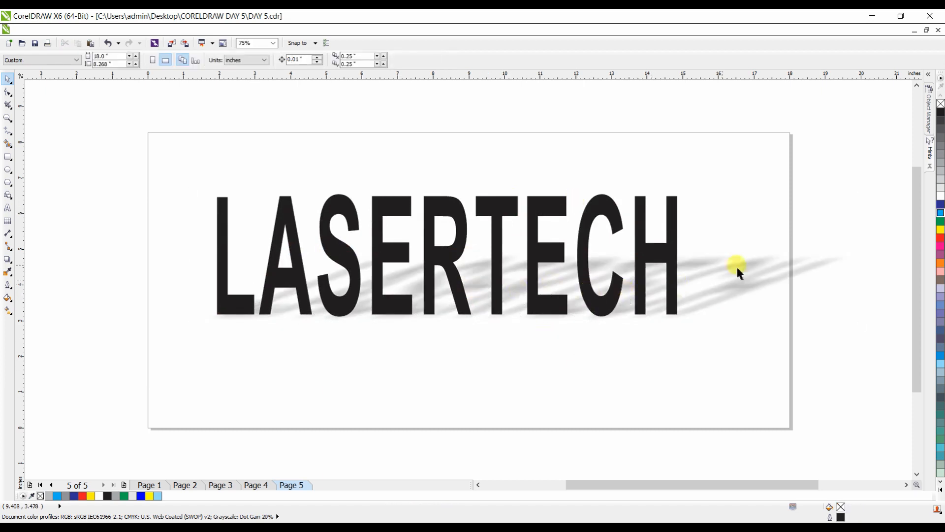
{"action": "left_click", "coordinate": [640, 303]}
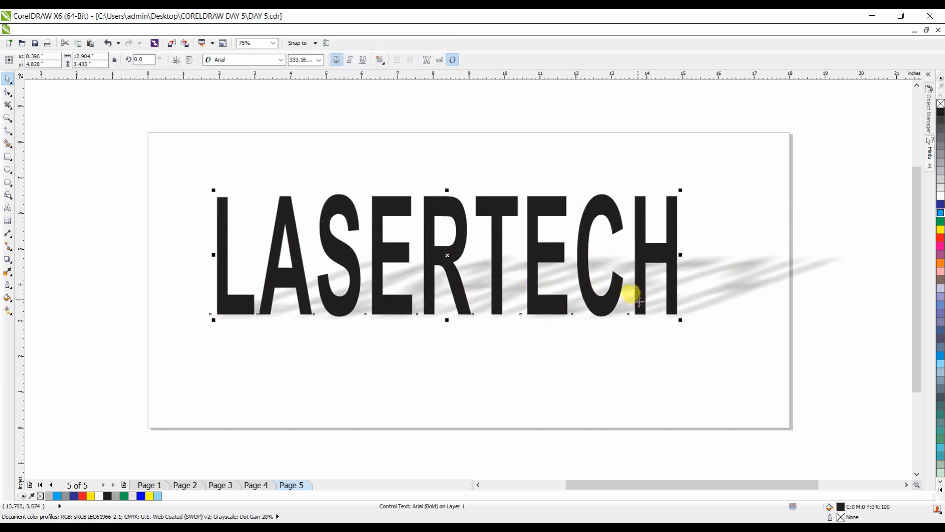
{"action": "key", "text": "Delete"}
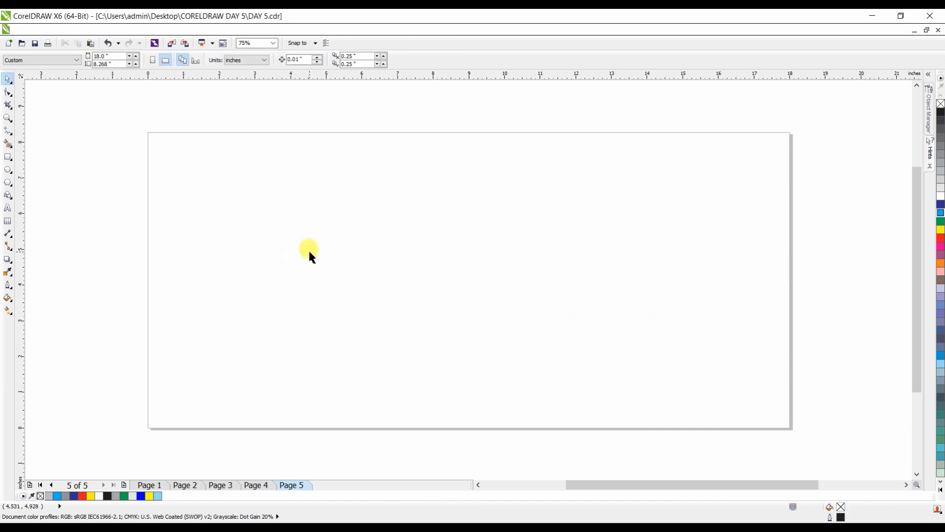
Step: Draw a square about 6.12 inches wide near the page centre and create a concentric copy inside it scaled to about 86.5%
{"action": "left_click", "coordinate": [3, 265]}
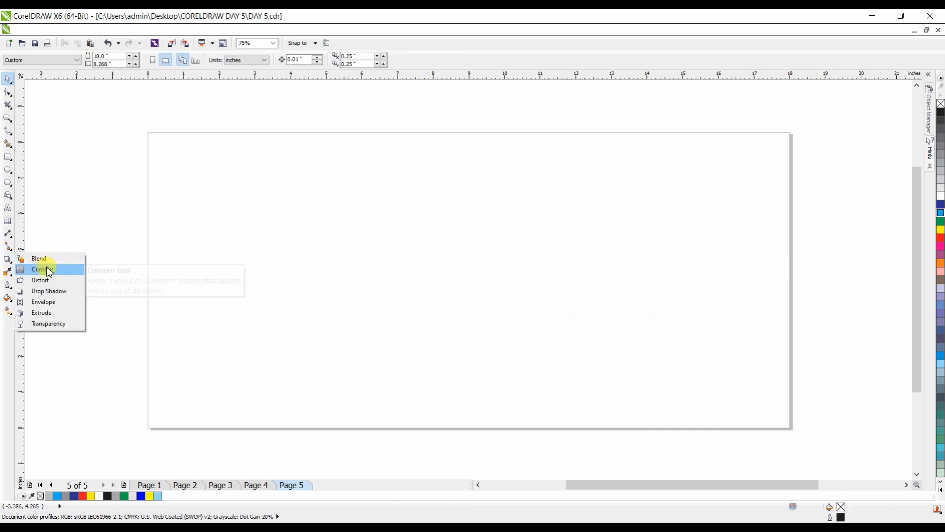
{"action": "left_click", "coordinate": [8, 156]}
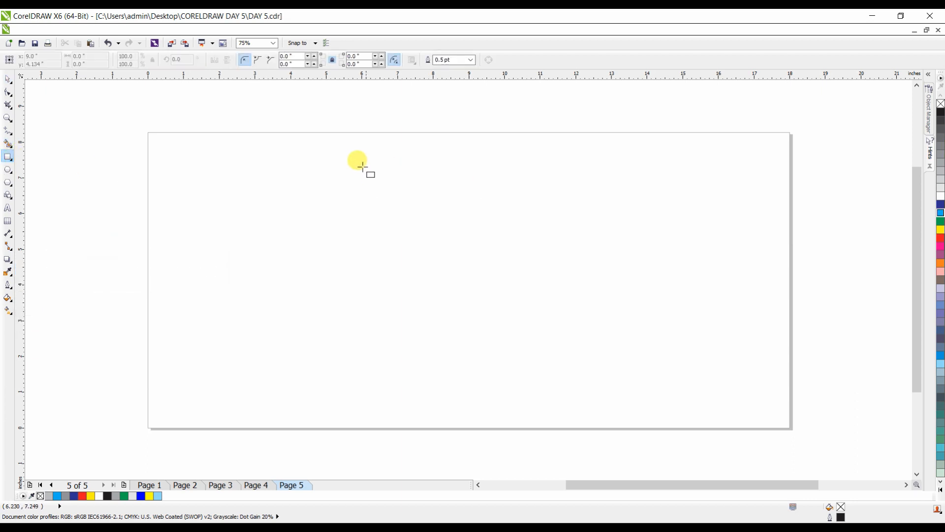
{"action": "left_click_drag", "start_coordinate": [354, 163], "coordinate": [572, 363]}
{"action": "key", "text": "space"}
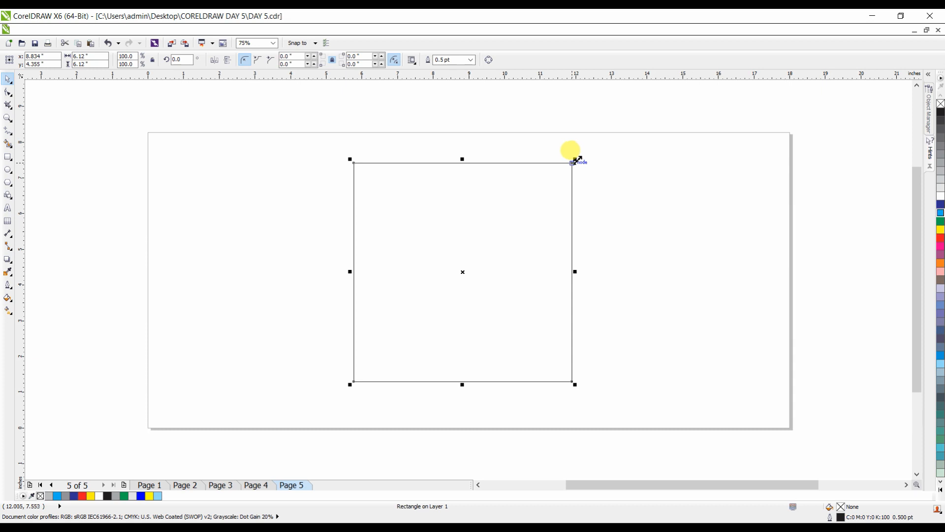
{"action": "left_click_drag", "start_coordinate": [577, 160], "coordinate": [565, 175]}
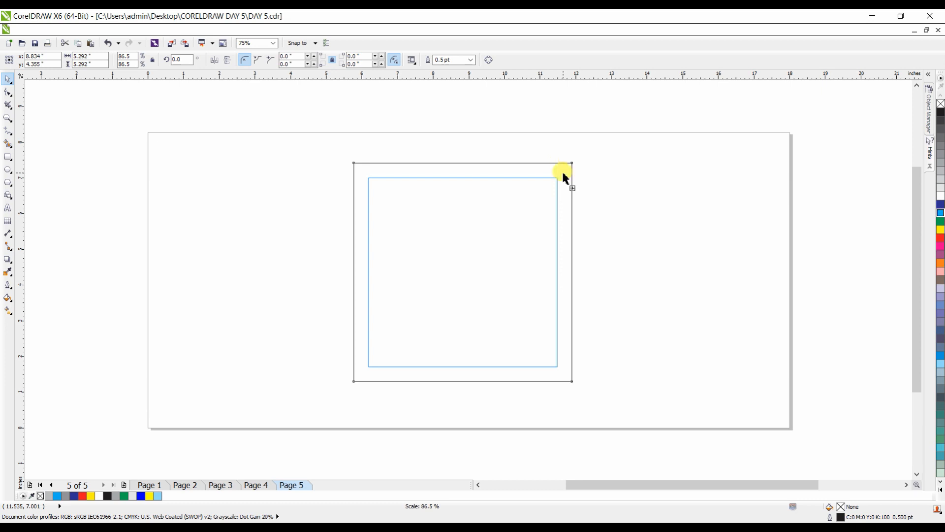
{"action": "left_click_drag", "start_coordinate": [563, 173], "coordinate": [564, 175]}
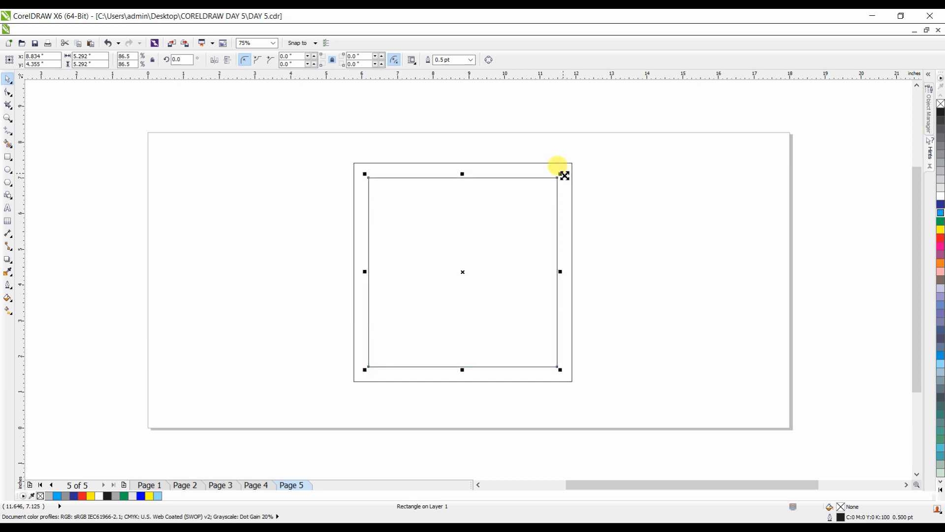
Step: Repeat the scaled concentric copy 23 times so the nested squares shrink toward the centre
{"action": "key", "text": "ctrl+r"}
{"action": "key", "text": "ctrl+r"}
{"action": "key", "text": "ctrl+r"}
{"action": "key", "text": "ctrl+r"}
{"action": "key", "text": "ctrl+r"}
{"action": "key", "text": "ctrl+r"}
{"action": "key", "text": "ctrl+r"}
{"action": "key", "text": "ctrl+r"}
{"action": "key", "text": "ctrl+r"}
{"action": "key", "text": "ctrl+r"}
{"action": "key", "text": "ctrl+r"}
{"action": "key", "text": "ctrl+r"}
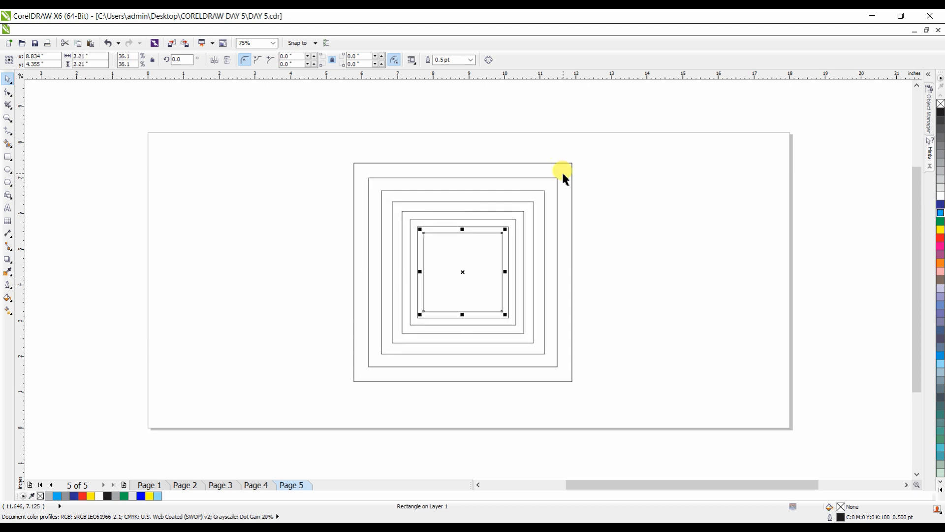
{"action": "key", "text": "ctrl+r"}
{"action": "key", "text": "ctrl+r"}
{"action": "key", "text": "ctrl+r"}
{"action": "key", "text": "ctrl+r"}
{"action": "key", "text": "ctrl+r"}
{"action": "key", "text": "ctrl+r"}
{"action": "key", "text": "ctrl+r"}
{"action": "key", "text": "ctrl+r"}
{"action": "key", "text": "ctrl+r"}
{"action": "key", "text": "ctrl+r"}
{"action": "key", "text": "ctrl+r"}
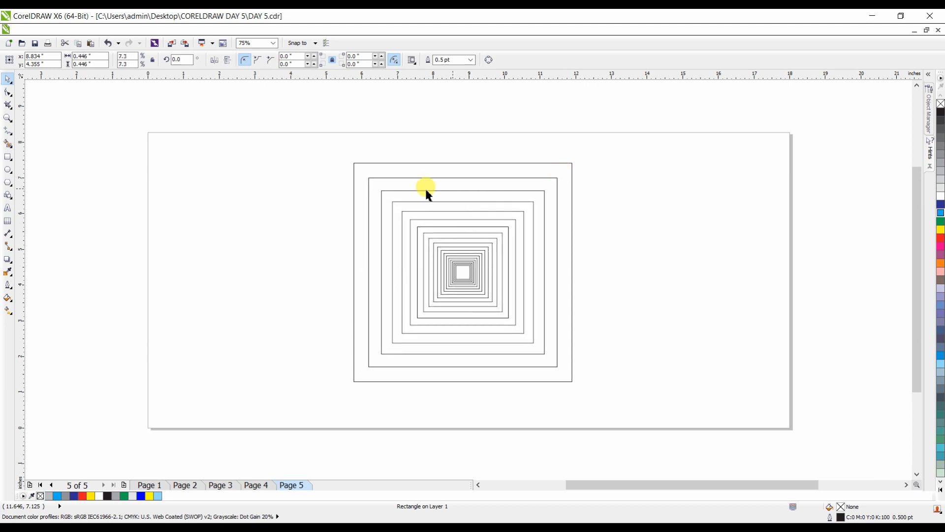
Step: Move all the nested squares to the left half of the page and copy only the outermost square to the right half
{"action": "left_click_drag", "start_coordinate": [322, 148], "coordinate": [659, 384]}
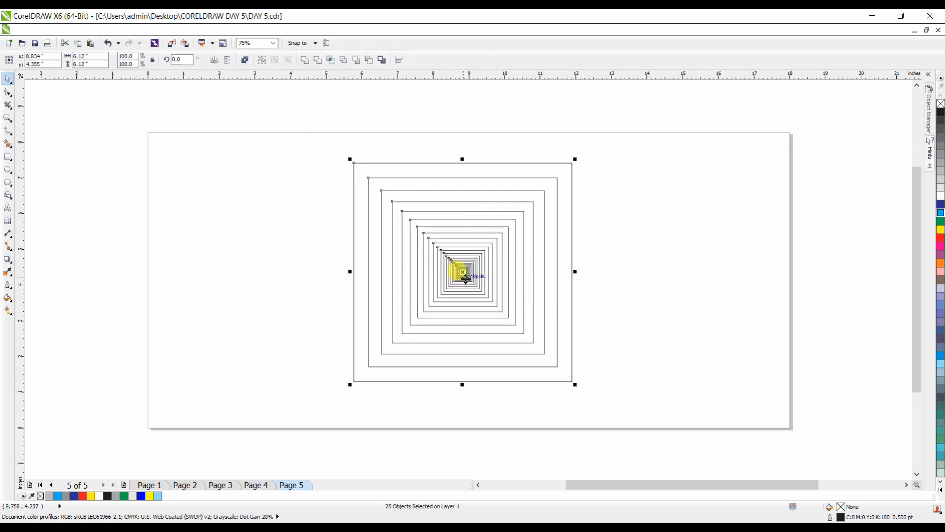
{"action": "left_click_drag", "start_coordinate": [466, 273], "coordinate": [291, 284]}
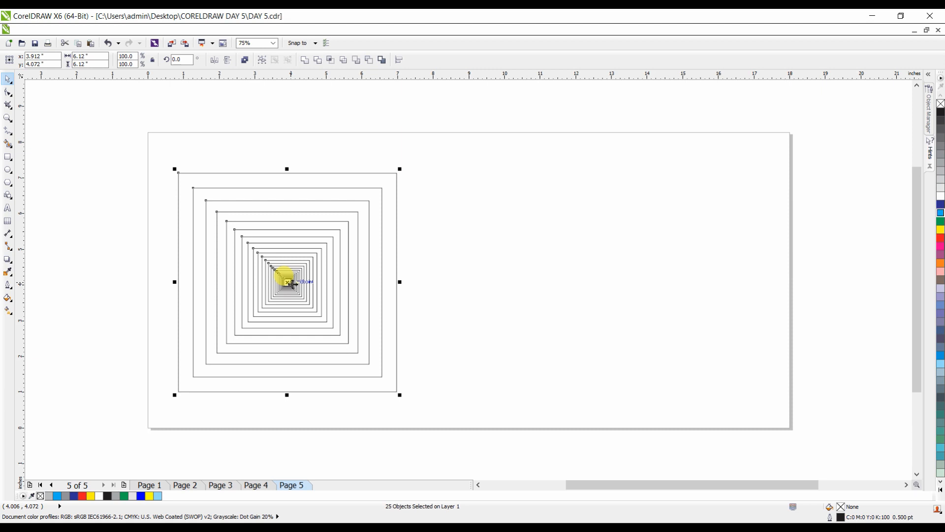
{"action": "left_click", "coordinate": [382, 178]}
{"action": "left_click", "coordinate": [385, 173]}
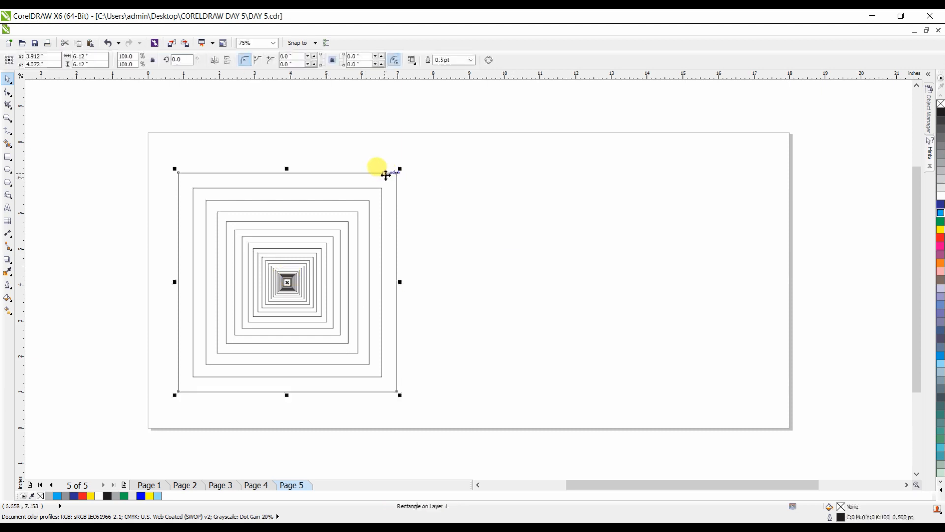
{"action": "left_click_drag", "start_coordinate": [386, 176], "coordinate": [662, 176]}
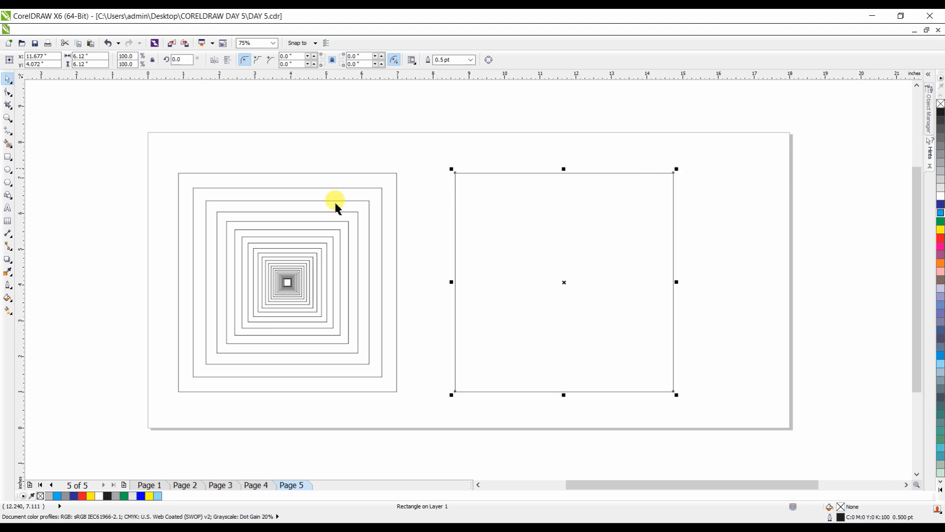
Step: Apply an inside contour to the copied square on the right half of the page with an offset of about 0.228 inches
{"action": "left_click", "coordinate": [10, 264]}
{"action": "left_click", "coordinate": [52, 270]}
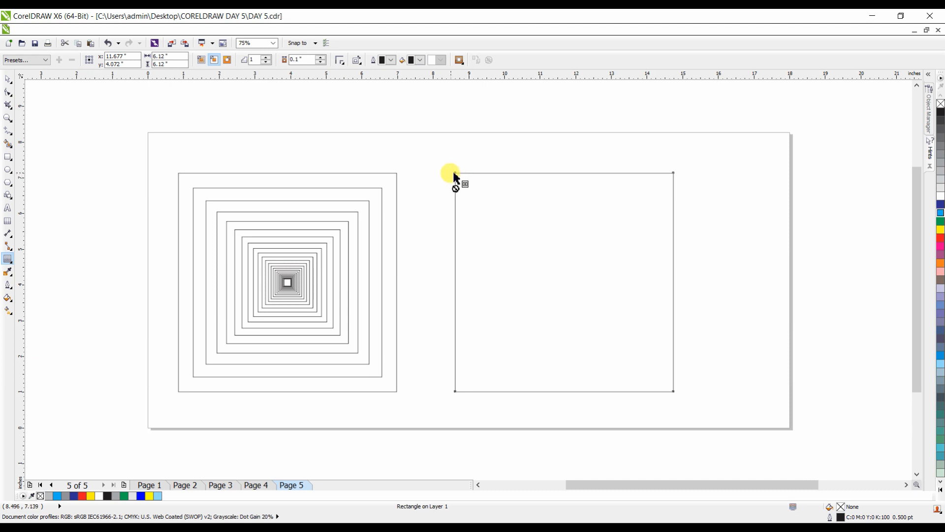
{"action": "left_click_drag", "start_coordinate": [457, 174], "coordinate": [470, 186]}
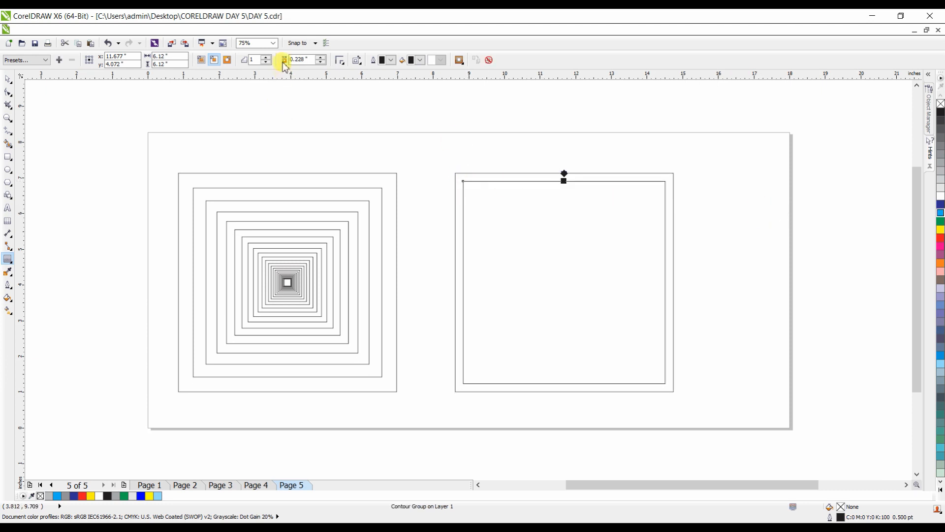
Step: Increase the inside contour of the right square to 13 steps and deselect it
{"action": "left_click", "coordinate": [267, 58]}
{"action": "left_click", "coordinate": [267, 58]}
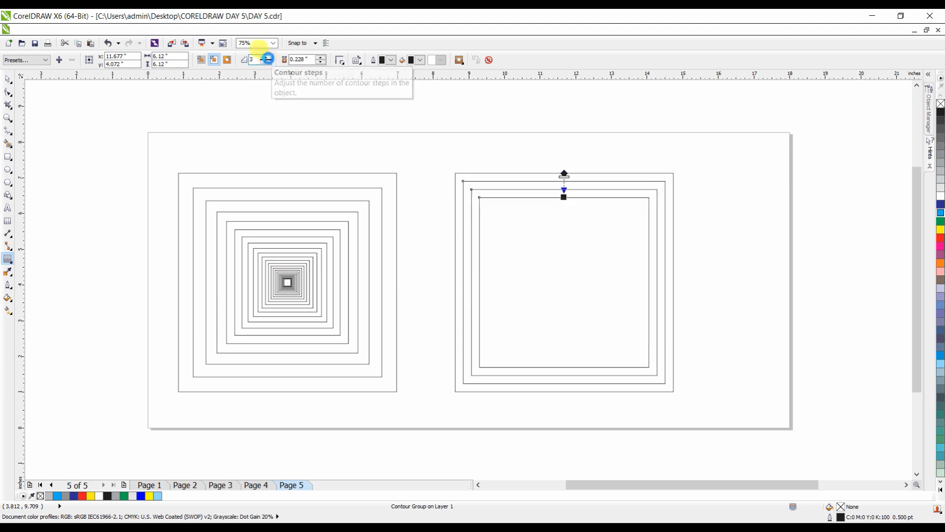
{"action": "left_click", "coordinate": [267, 58]}
{"action": "left_click", "coordinate": [268, 58]}
{"action": "left_click", "coordinate": [268, 59]}
{"action": "left_click", "coordinate": [267, 58]}
{"action": "left_click", "coordinate": [267, 58]}
{"action": "left_click", "coordinate": [267, 57]}
{"action": "left_click", "coordinate": [267, 57]}
{"action": "left_click", "coordinate": [268, 57]}
{"action": "left_click", "coordinate": [267, 58]}
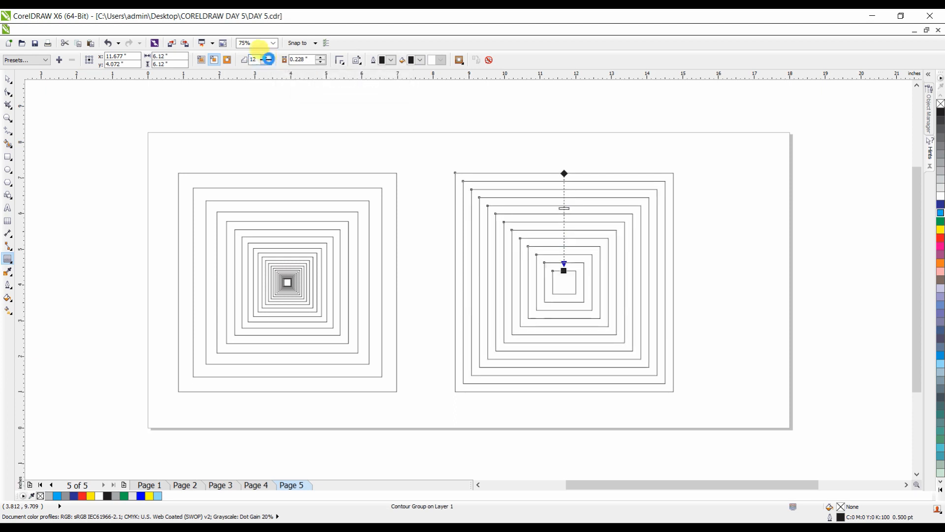
{"action": "left_click", "coordinate": [268, 58]}
{"action": "key", "text": "space"}
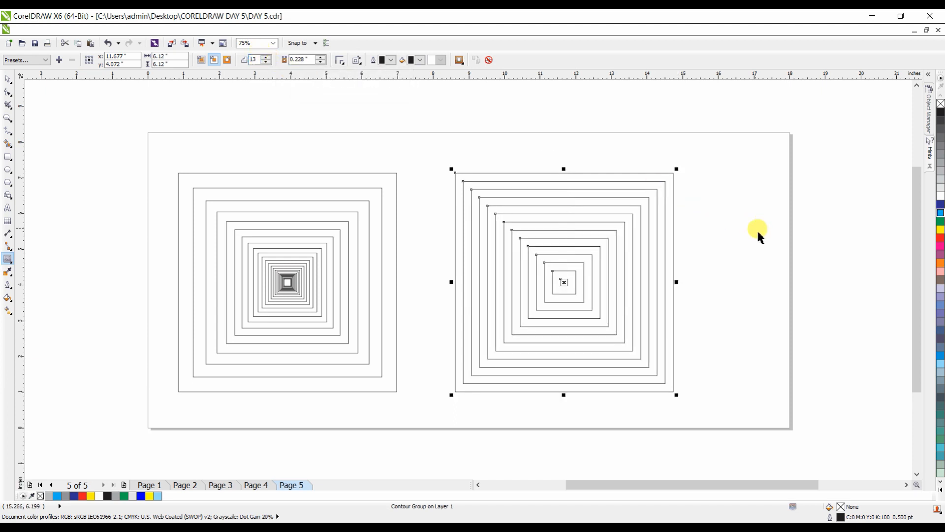
{"action": "left_click", "coordinate": [757, 229]}
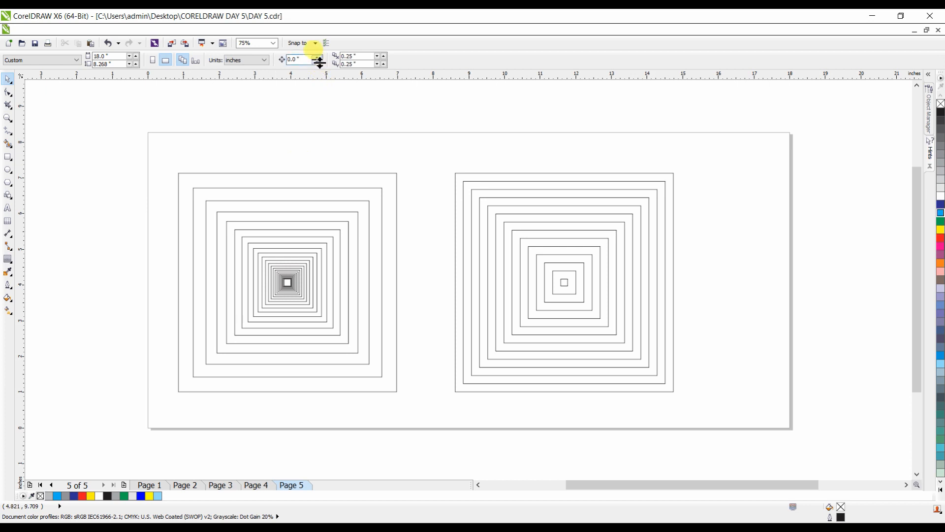
Step: Reselect the contoured square and change its number of contour steps to 10
{"action": "left_click", "coordinate": [528, 173]}
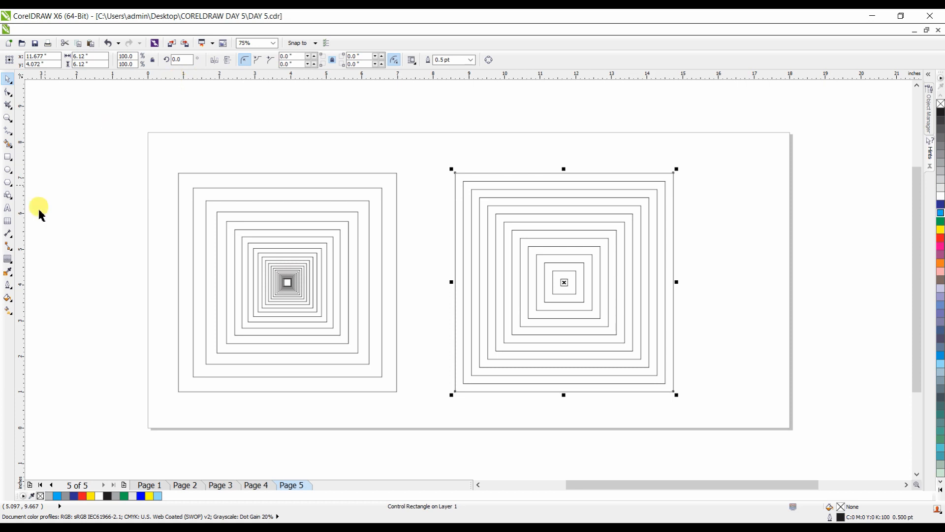
{"action": "left_click", "coordinate": [8, 259]}
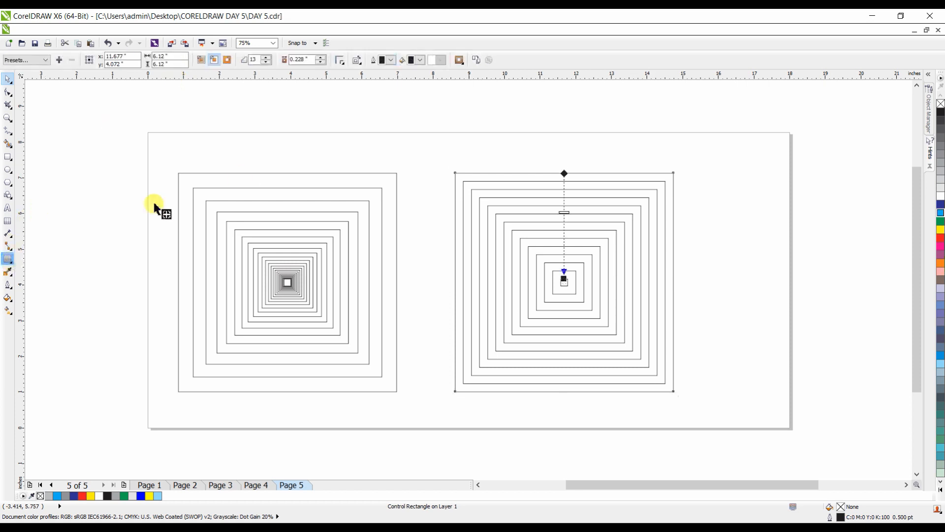
{"action": "left_click", "coordinate": [268, 62]}
{"action": "left_click", "coordinate": [267, 62]}
{"action": "left_click", "coordinate": [268, 62]}
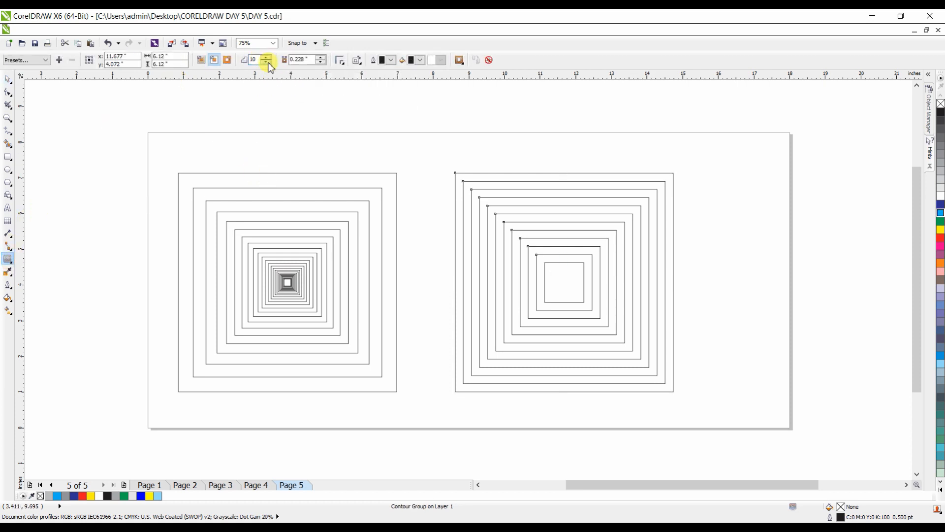
{"action": "left_click", "coordinate": [267, 62]}
{"action": "left_click", "coordinate": [266, 57]}
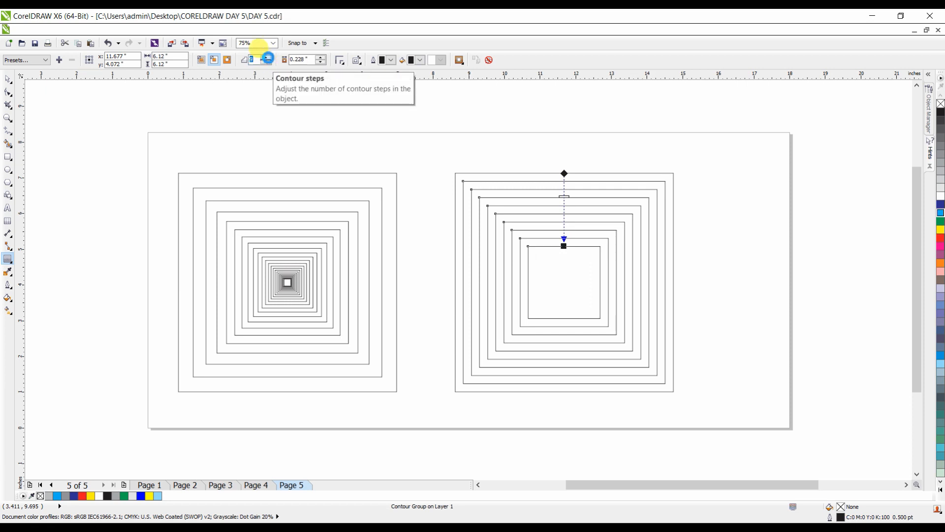
{"action": "left_click", "coordinate": [267, 57]}
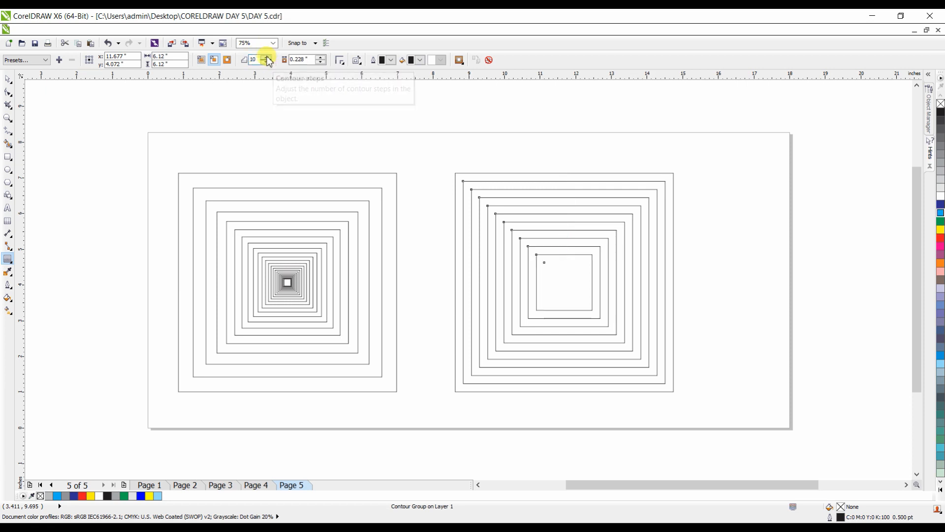
Step: Reduce the contour offset of the right square to 0.128 inches
{"action": "left_click", "coordinate": [322, 63]}
{"action": "left_click", "coordinate": [322, 63]}
{"action": "left_click", "coordinate": [322, 63]}
{"action": "left_click", "coordinate": [322, 63]}
{"action": "left_click", "coordinate": [322, 63]}
{"action": "left_click", "coordinate": [322, 63]}
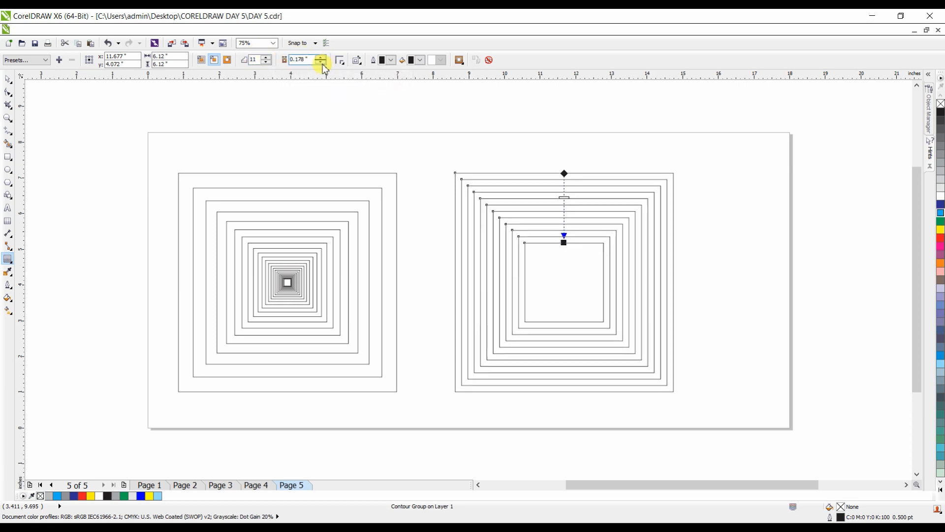
{"action": "left_click", "coordinate": [322, 63]}
{"action": "left_click", "coordinate": [322, 63]}
{"action": "left_click", "coordinate": [322, 63]}
{"action": "left_click", "coordinate": [322, 63]}
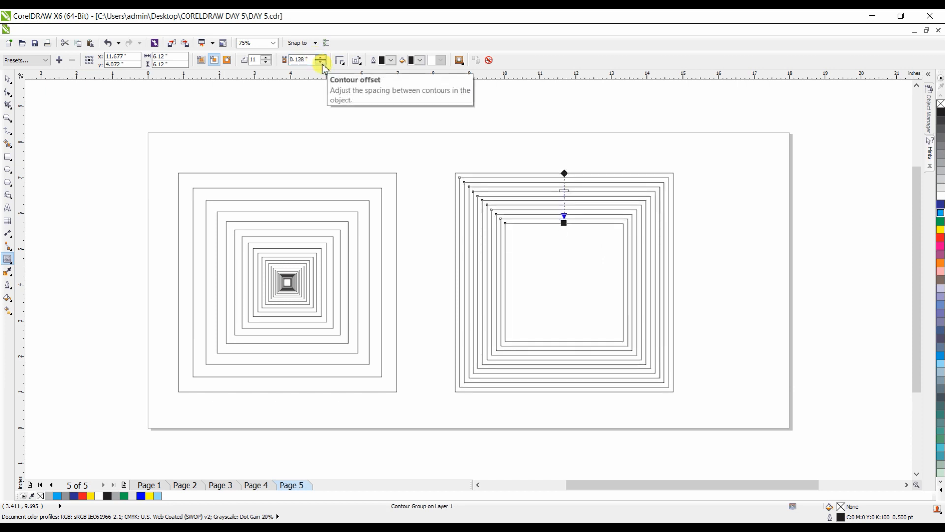
Step: Raise the contour offset of the right square to 0.188 inches
{"action": "left_click", "coordinate": [322, 57]}
{"action": "left_click", "coordinate": [321, 58]}
{"action": "left_click", "coordinate": [322, 58]}
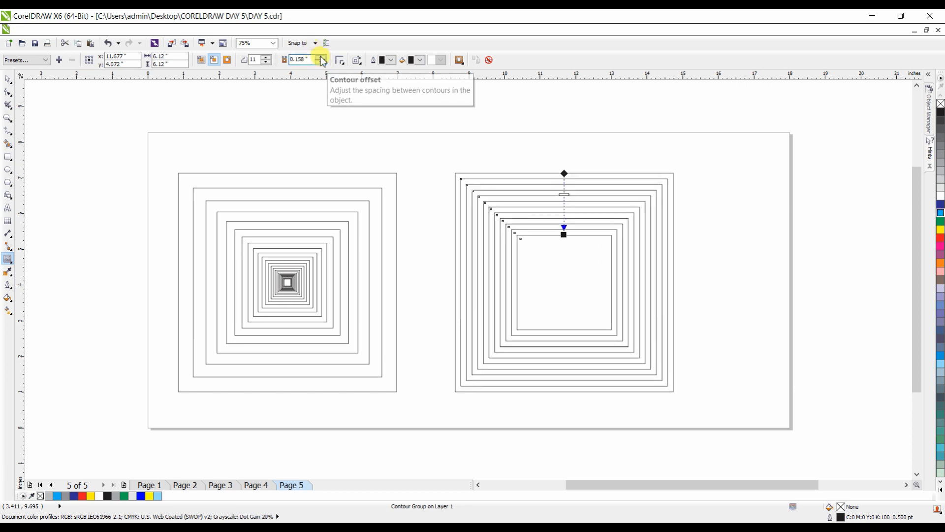
{"action": "left_click", "coordinate": [321, 58]}
{"action": "left_click", "coordinate": [321, 57]}
{"action": "left_click", "coordinate": [321, 57]}
Step: Lower the contour offset of the right square to 0.098 inches
{"action": "left_click", "coordinate": [322, 63]}
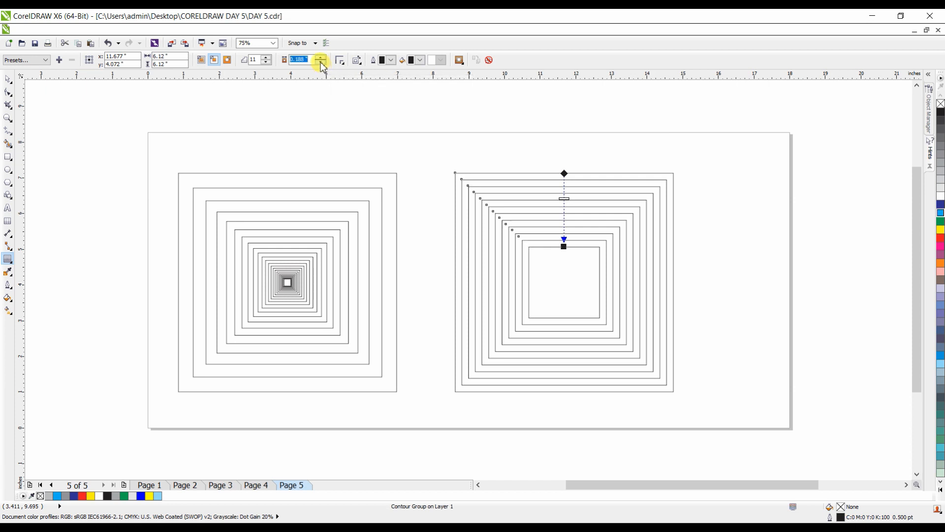
{"action": "left_click", "coordinate": [322, 63]}
{"action": "left_click", "coordinate": [322, 63]}
{"action": "left_click", "coordinate": [322, 63]}
{"action": "left_click", "coordinate": [321, 63]}
{"action": "left_click", "coordinate": [321, 63]}
{"action": "left_click", "coordinate": [321, 63]}
{"action": "left_click", "coordinate": [322, 63]}
{"action": "left_click", "coordinate": [322, 63]}
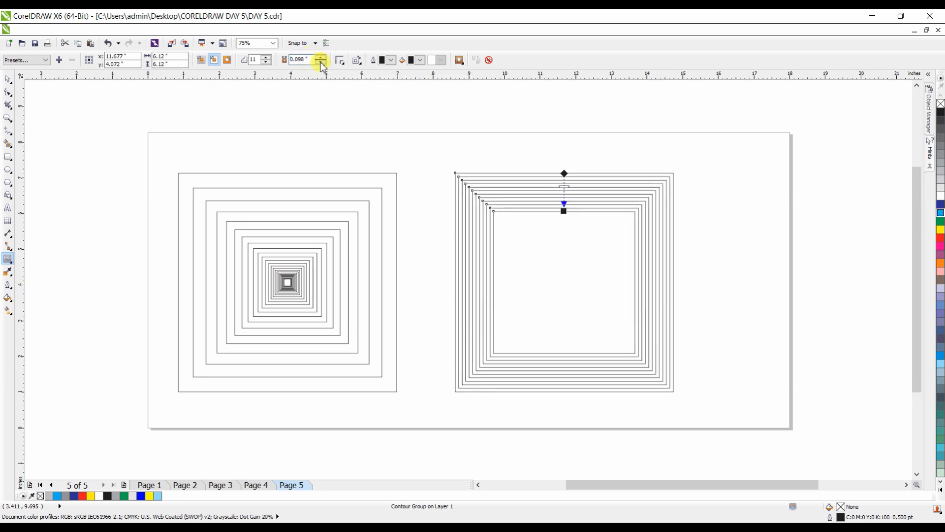
Step: Select the contour group on the right half of the page and look up the Break Contour Group Apart command
{"action": "key", "text": "space"}
{"action": "key", "text": "space"}
{"action": "key", "text": "space"}
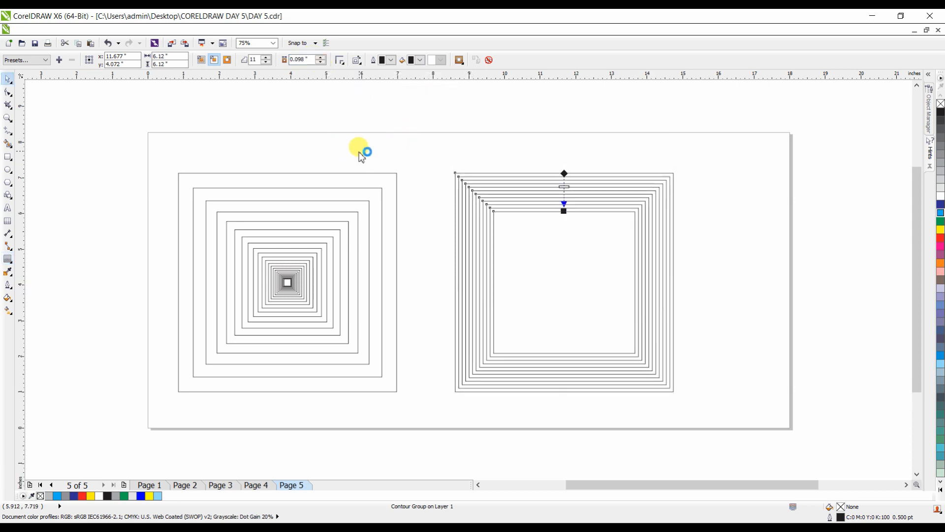
{"action": "left_click", "coordinate": [335, 151]}
{"action": "left_click", "coordinate": [468, 173]}
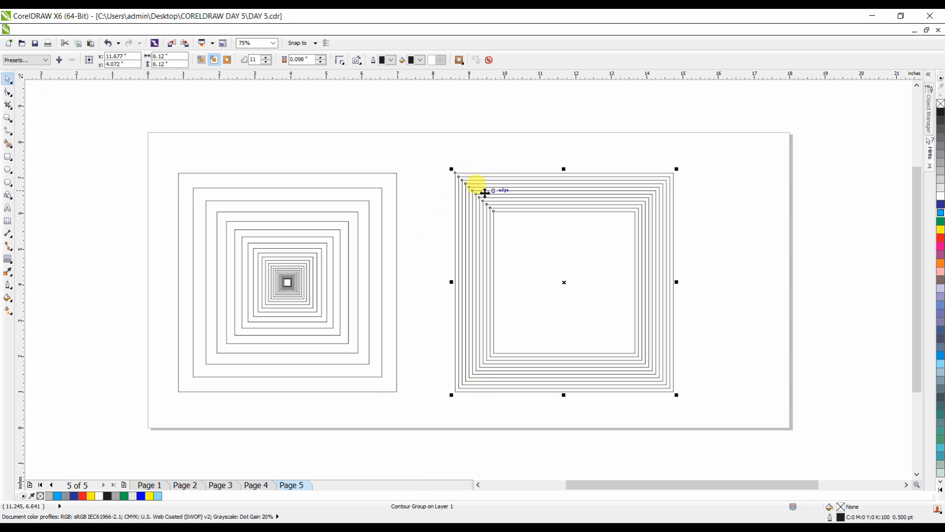
{"action": "left_click", "coordinate": [117, 30]}
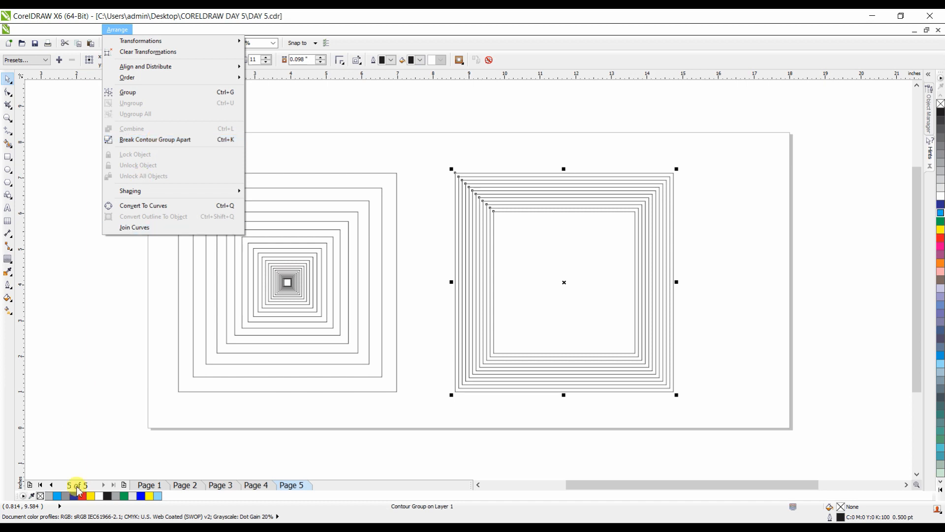
Step: Add the line "4. BRAKE APART - TO OPEN COMBINED OBJECTS" below DROP SHADOW TOOL in the topic list on Page 1
{"action": "left_click", "coordinate": [150, 485]}
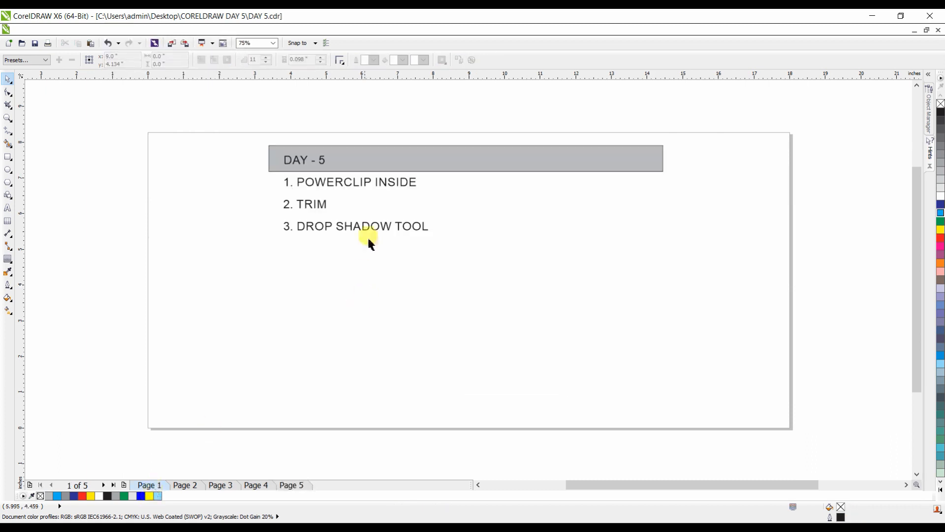
{"action": "double_click", "coordinate": [373, 227]}
{"action": "left_click", "coordinate": [432, 227]}
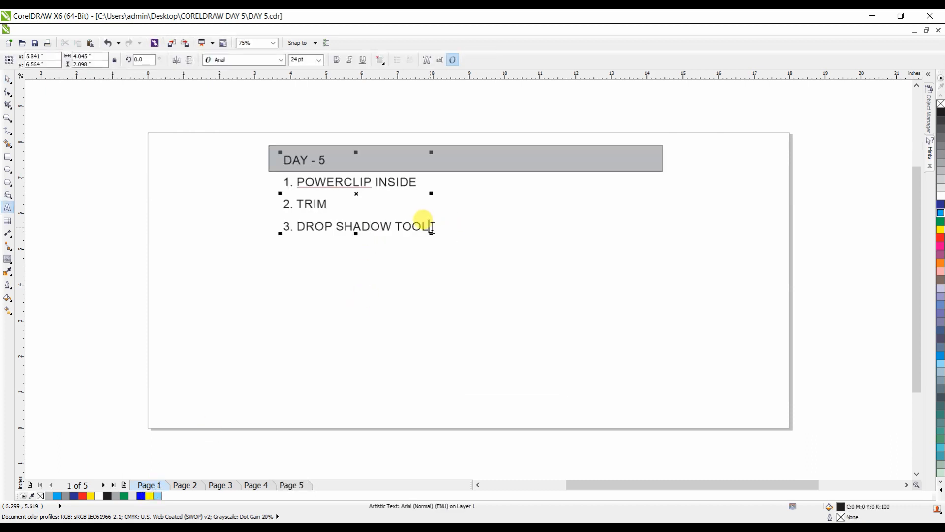
{"action": "key", "text": "Return"}
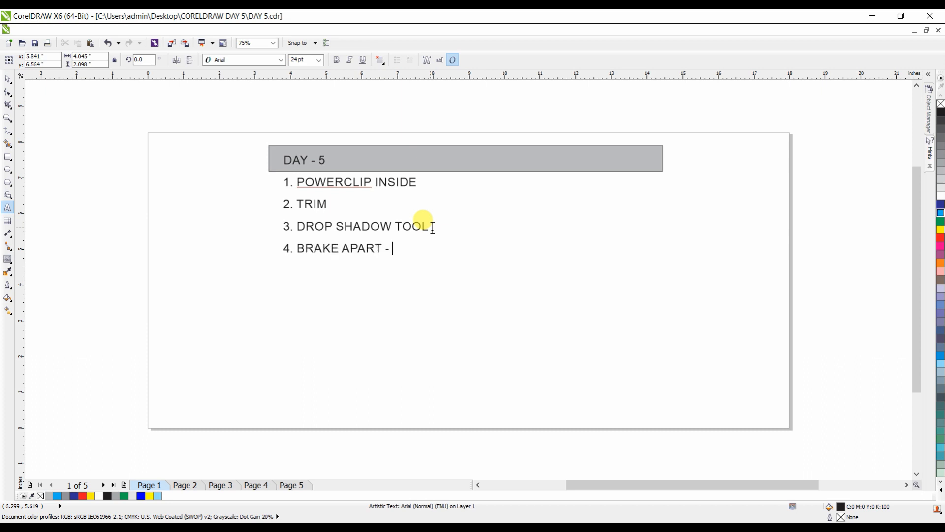
{"action": "type", "text": "4. BRAKE APART - TO OPEN COMBINED OBJECTS"}
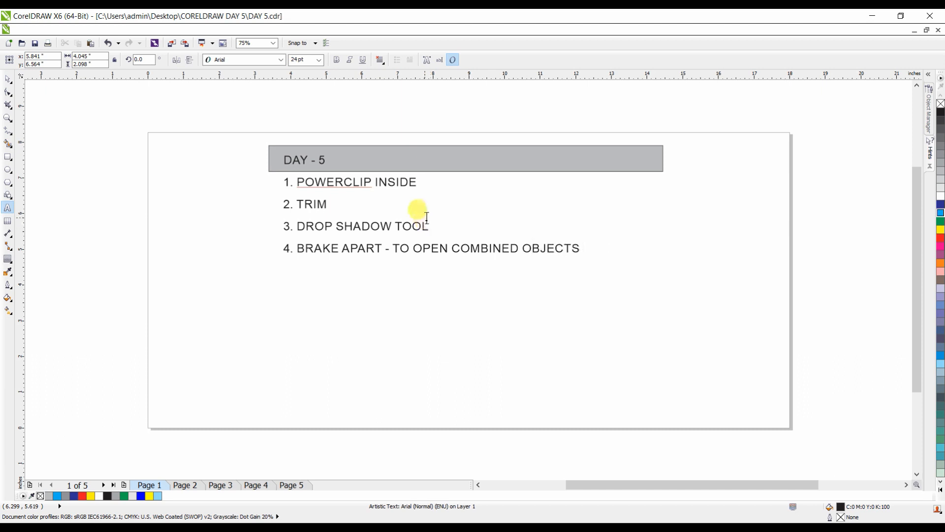
Step: Break apart the right contour group on Page 5 and ungroup its inner squares into separate objects
{"action": "left_click", "coordinate": [298, 484]}
{"action": "left_click", "coordinate": [8, 78]}
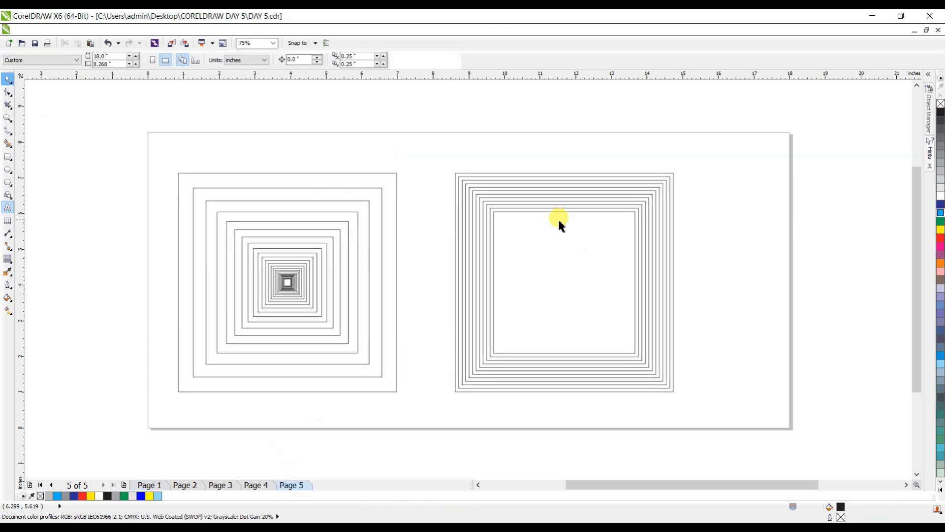
{"action": "left_click", "coordinate": [524, 197]}
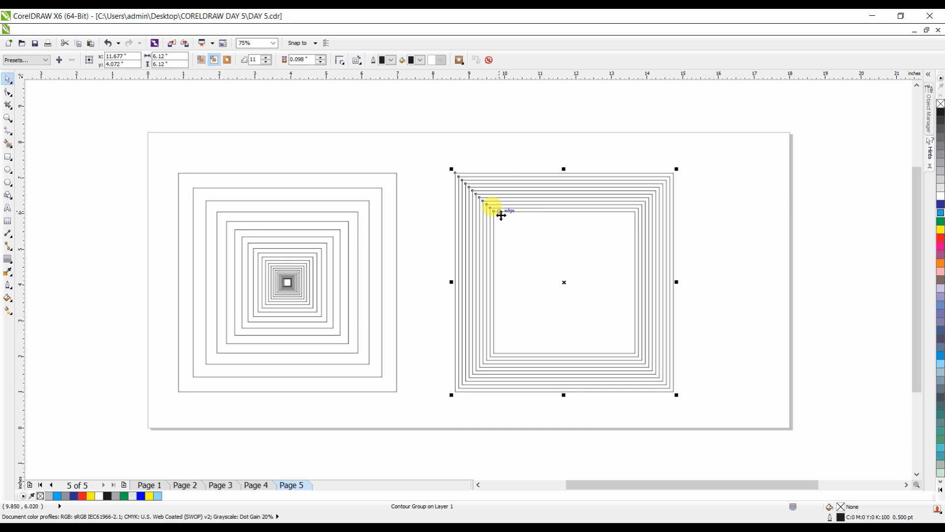
{"action": "key", "text": "ctrl+k"}
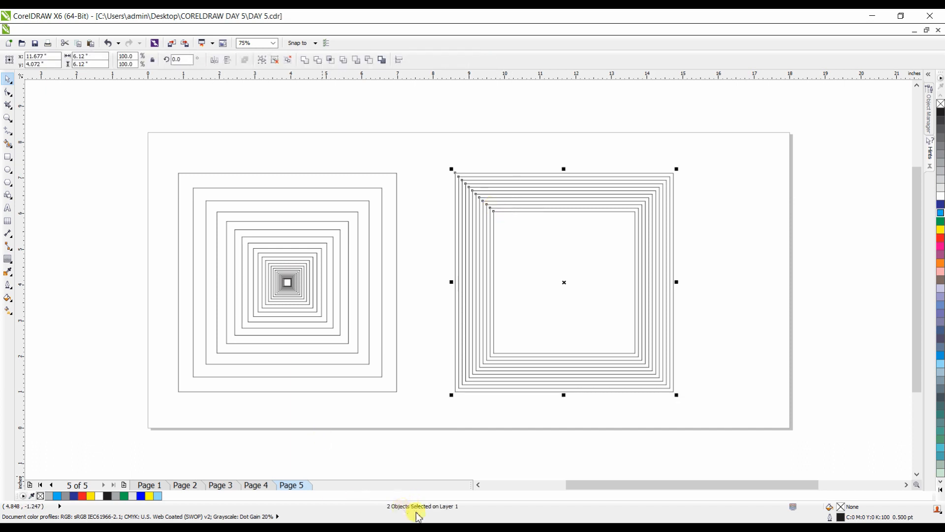
{"action": "left_click", "coordinate": [581, 190]}
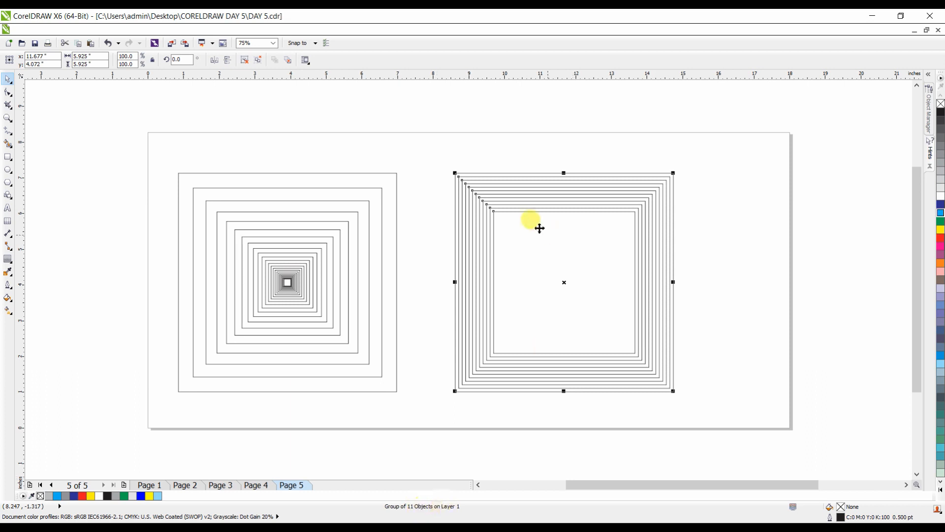
{"action": "key", "text": "ctrl+u"}
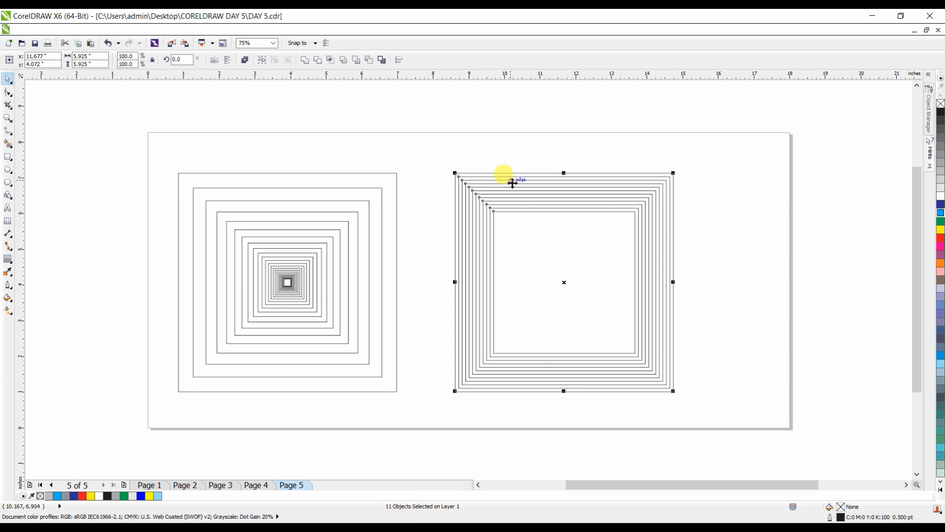
Step: Fill all squares of both nested sets with dark blue (C100 M100 Y0 K0) and remove their outlines
{"action": "left_click", "coordinate": [426, 151]}
{"action": "left_click", "coordinate": [297, 199]}
{"action": "left_click", "coordinate": [300, 212]}
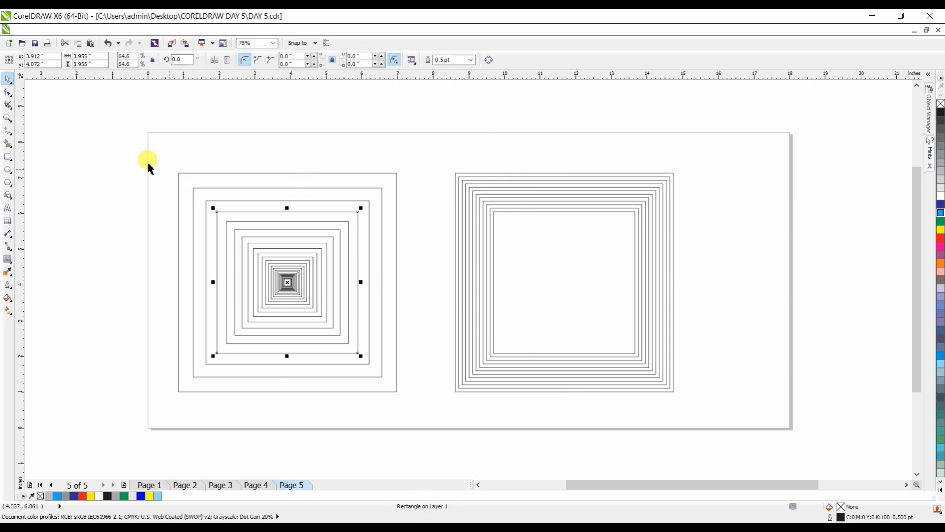
{"action": "left_click_drag", "start_coordinate": [139, 154], "coordinate": [750, 451]}
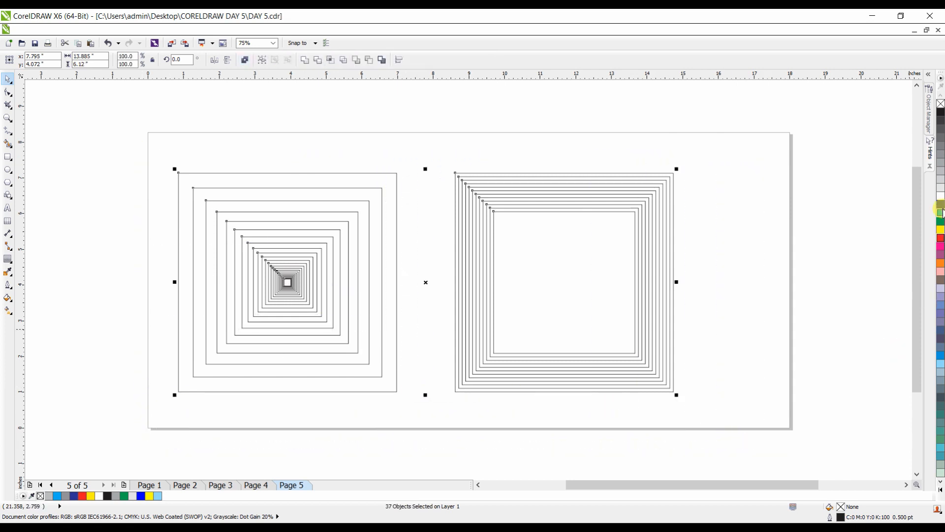
{"action": "left_click", "coordinate": [940, 208]}
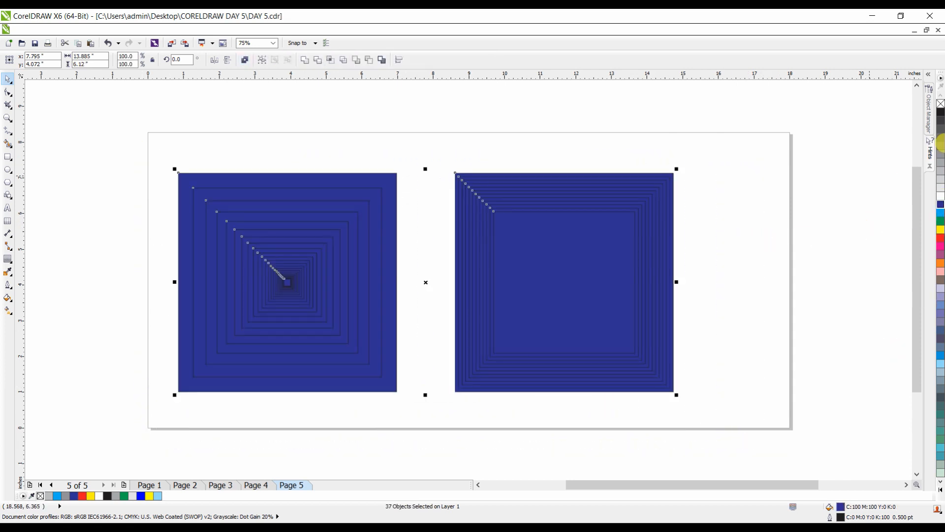
{"action": "right_click", "coordinate": [940, 104]}
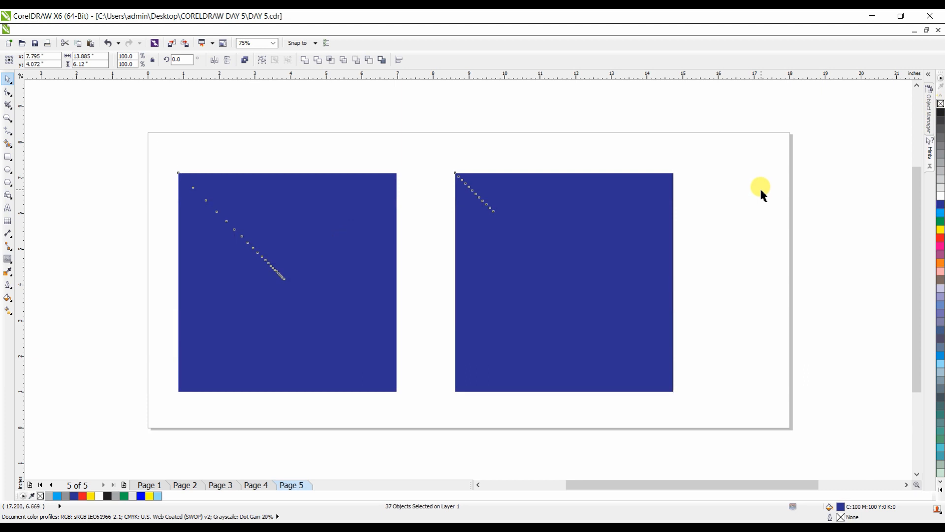
Step: Combine all the blue squares of both sets into a single curve and deselect it
{"action": "left_click", "coordinate": [760, 187]}
{"action": "left_click_drag", "start_coordinate": [141, 146], "coordinate": [813, 435]}
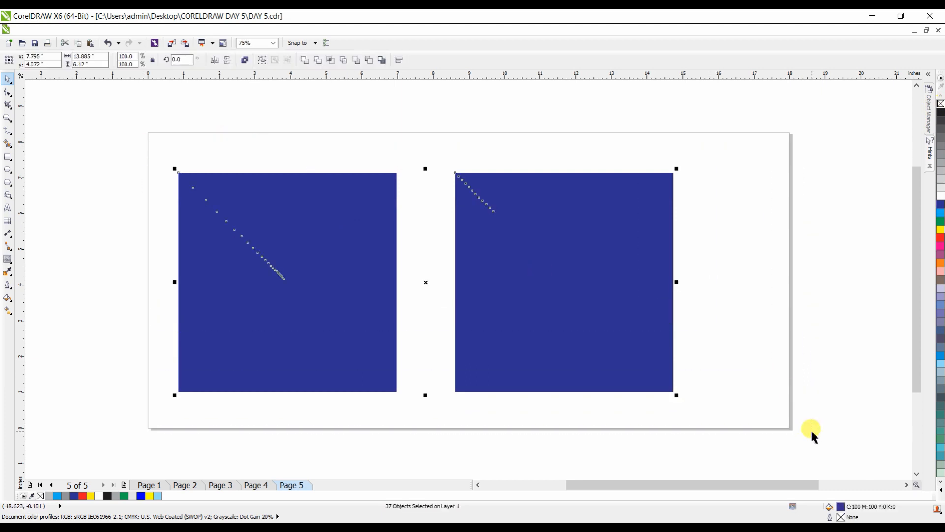
{"action": "key", "text": "ctrl+l"}
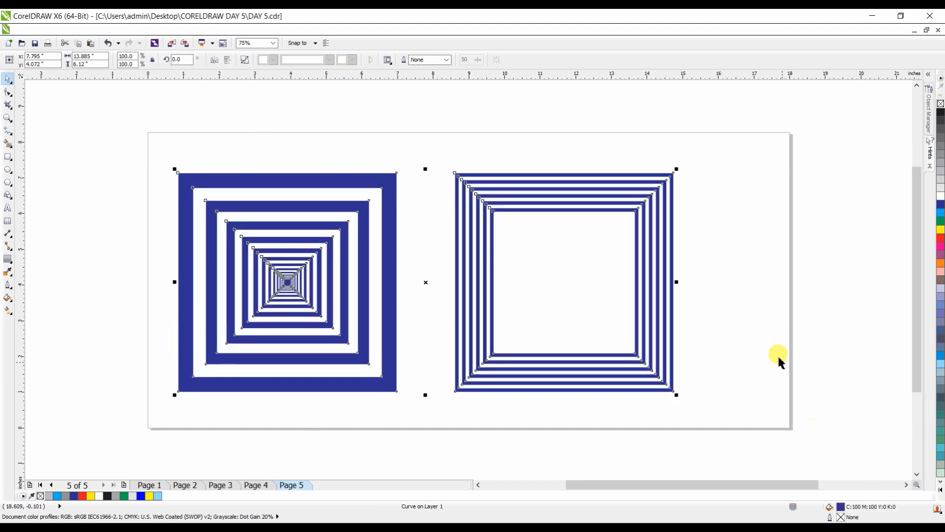
{"action": "left_click", "coordinate": [757, 316]}
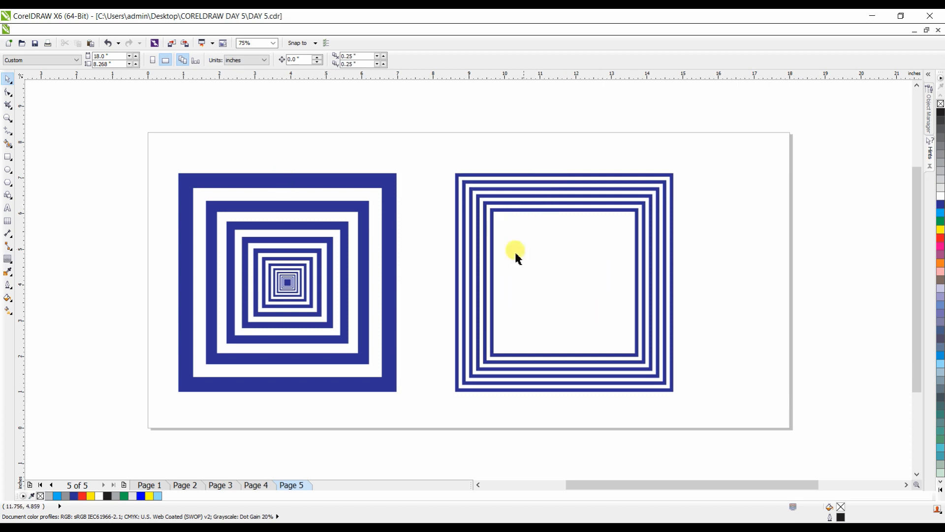
Step: Start importing an image and open the folder 006 TEST Print Ver 1 on drive D
{"action": "left_click", "coordinate": [171, 43]}
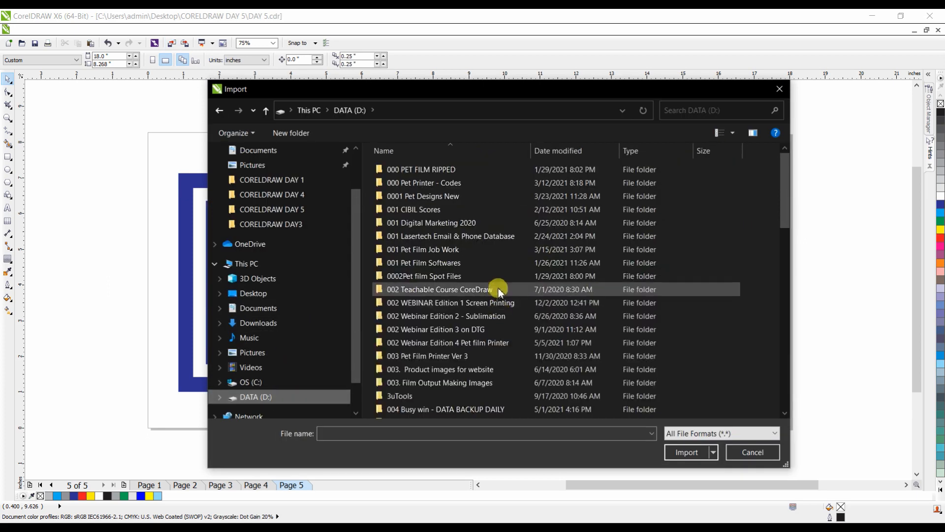
{"action": "scroll", "coordinate": [498, 288], "scroll_direction": "down", "scroll_amount": 12}
{"action": "scroll", "coordinate": [492, 301], "scroll_direction": "down", "scroll_amount": 3}
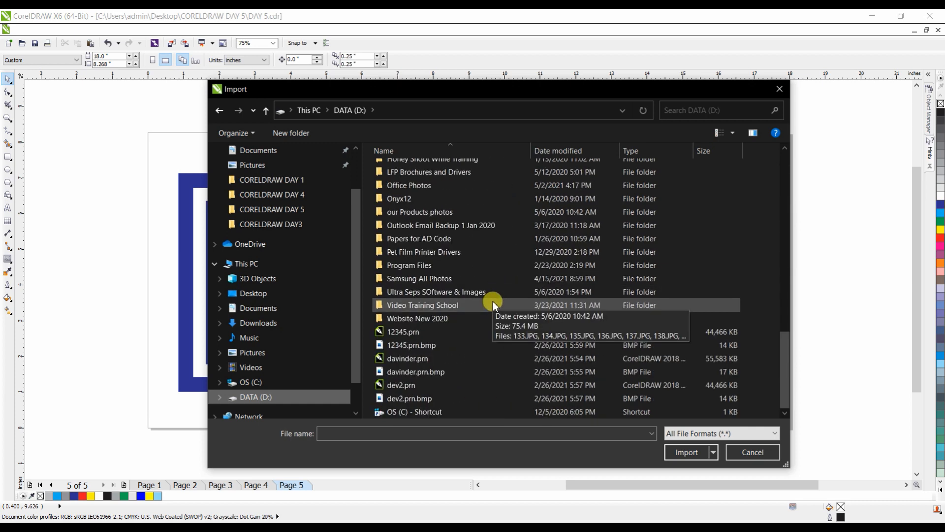
{"action": "scroll", "coordinate": [491, 305], "scroll_direction": "up", "scroll_amount": 9}
{"action": "scroll", "coordinate": [492, 304], "scroll_direction": "up", "scroll_amount": 3}
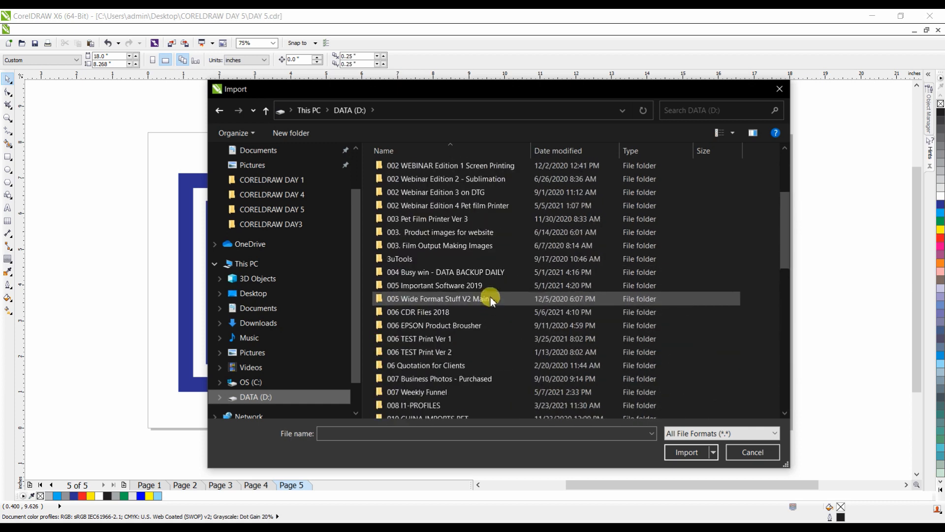
{"action": "double_click", "coordinate": [440, 340]}
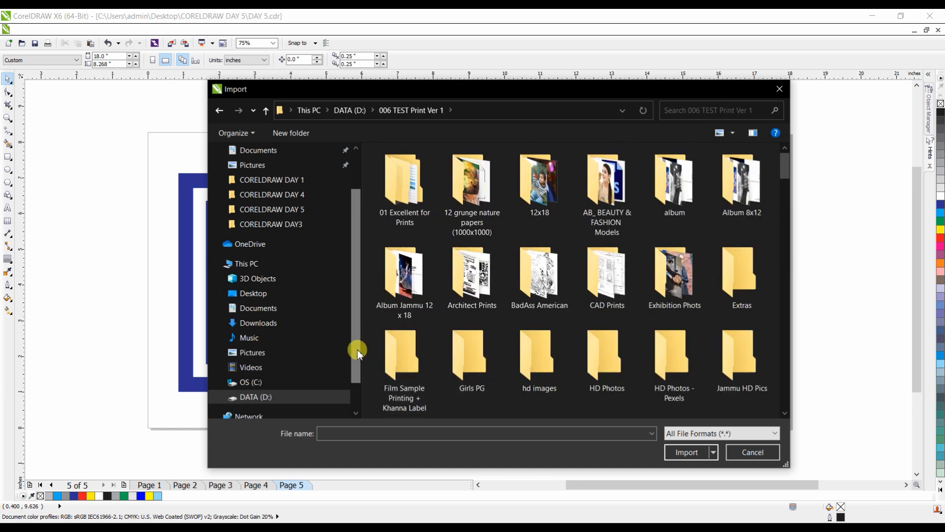
Step: Import the photo 20181107_nikon_z6_rwr_555.tif and place it over the right square pattern, about 5.5 by 3.7 inches
{"action": "scroll", "coordinate": [542, 305], "scroll_direction": "down", "scroll_amount": 3}
{"action": "scroll", "coordinate": [542, 305], "scroll_direction": "down", "scroll_amount": 6}
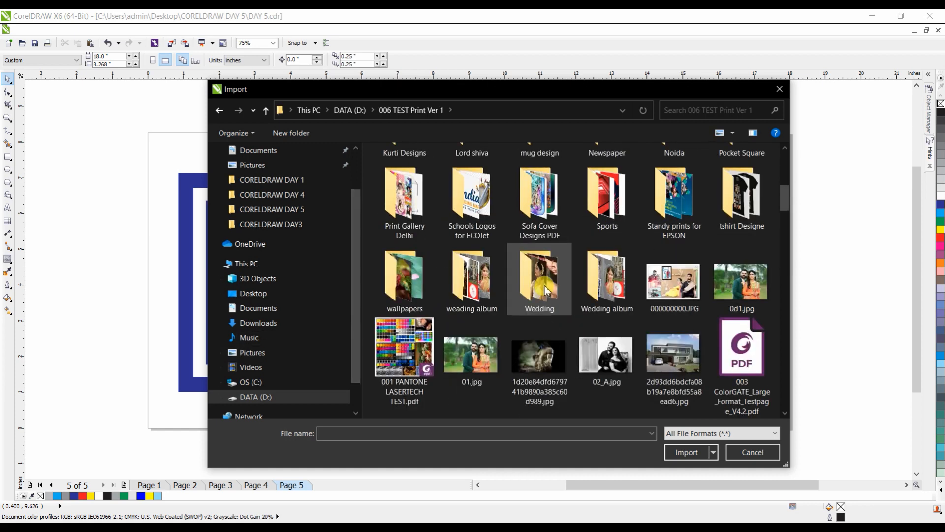
{"action": "scroll", "coordinate": [547, 289], "scroll_direction": "down", "scroll_amount": 6}
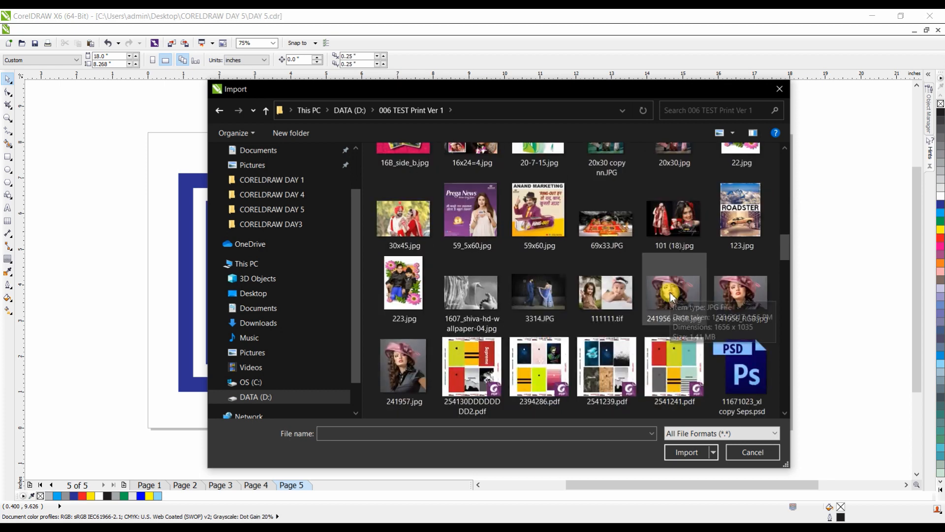
{"action": "scroll", "coordinate": [538, 280], "scroll_direction": "down", "scroll_amount": 5}
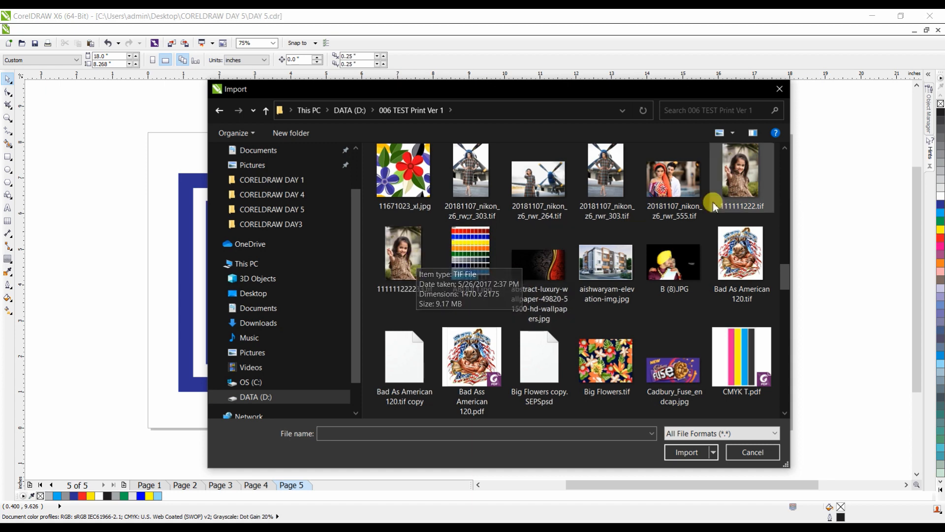
{"action": "left_click", "coordinate": [677, 190]}
{"action": "left_click", "coordinate": [688, 452]}
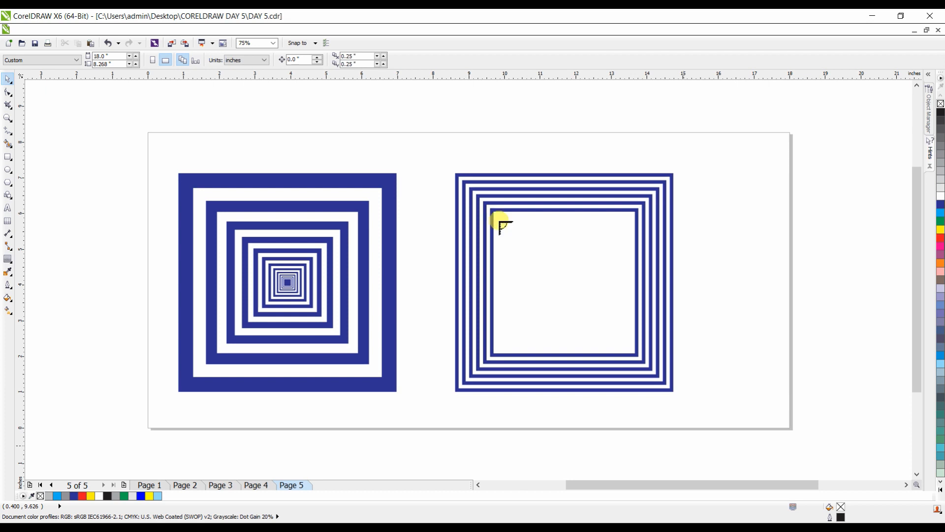
{"action": "left_click_drag", "start_coordinate": [498, 219], "coordinate": [696, 367]}
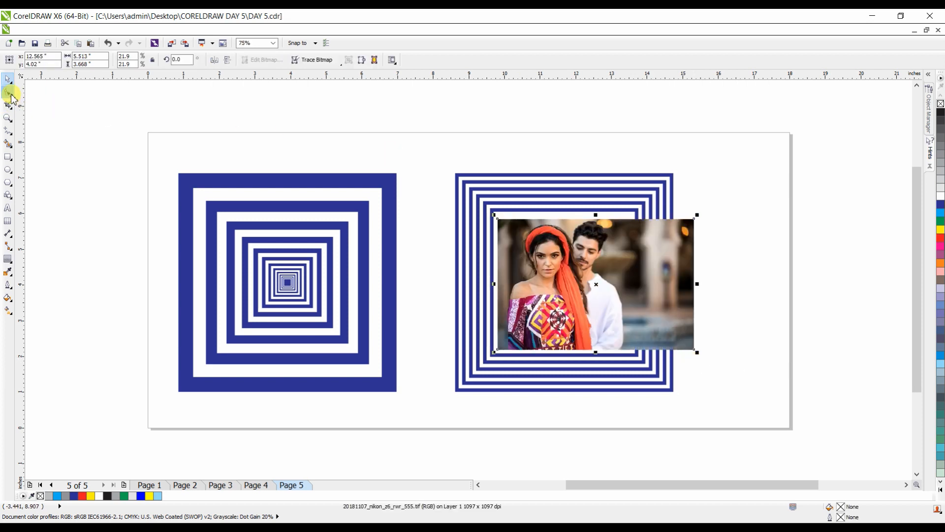
{"action": "left_click", "coordinate": [8, 92]}
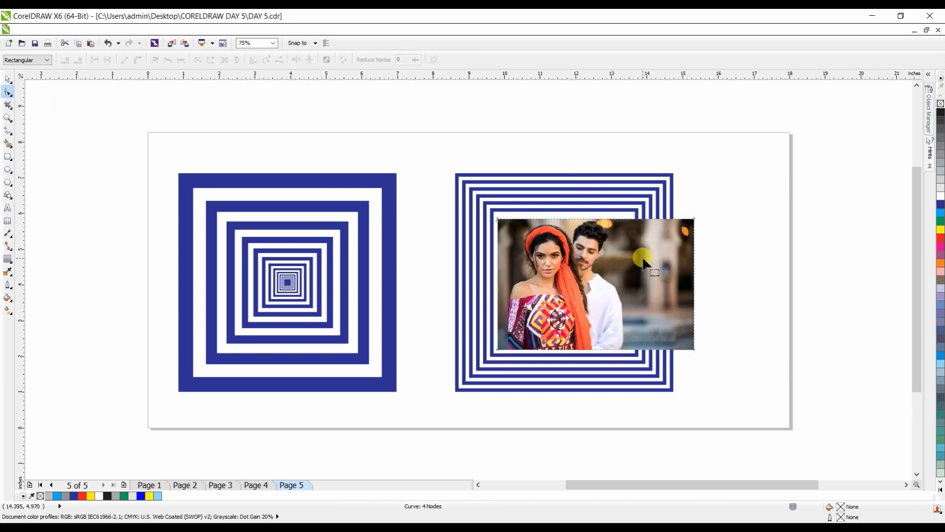
{"action": "key", "text": "space"}
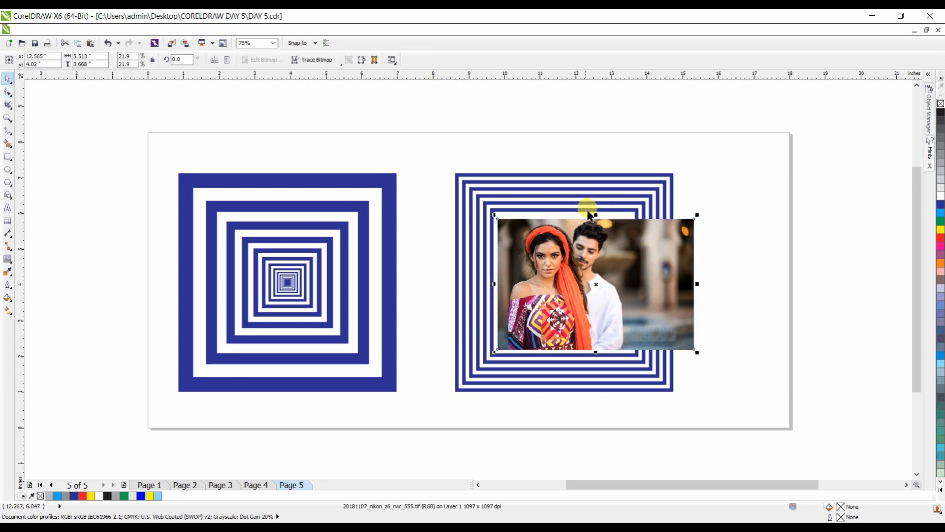
Step: Crop the photo's right side with the Shape tool so it ends inside the innermost square of the right pattern
{"action": "left_click", "coordinate": [614, 206]}
{"action": "left_click", "coordinate": [666, 232]}
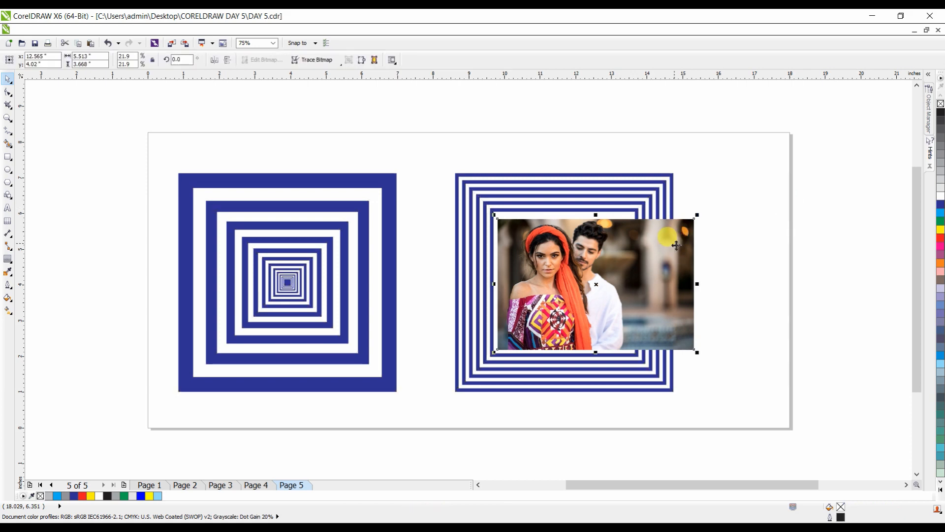
{"action": "left_click", "coordinate": [8, 93]}
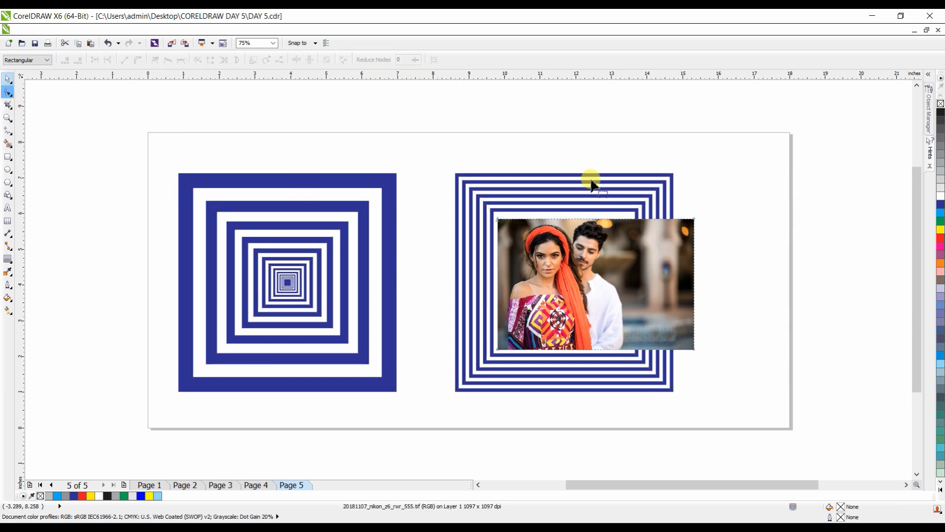
{"action": "left_click_drag", "start_coordinate": [753, 199], "coordinate": [669, 397]}
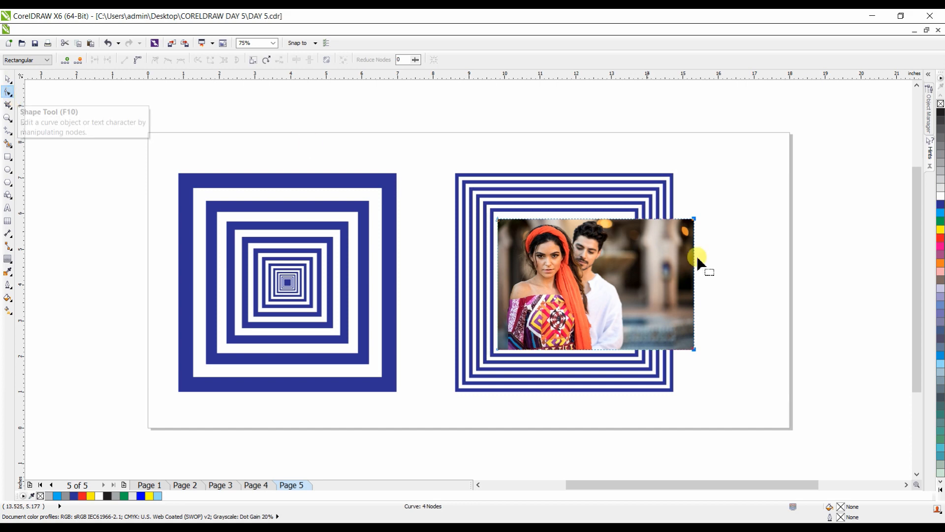
{"action": "left_click_drag", "start_coordinate": [746, 180], "coordinate": [638, 352]}
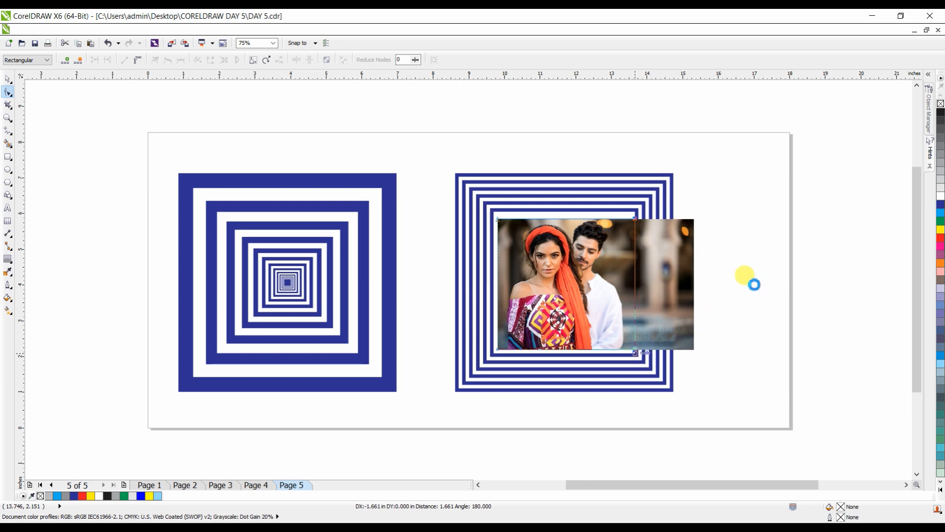
{"action": "key", "text": "space"}
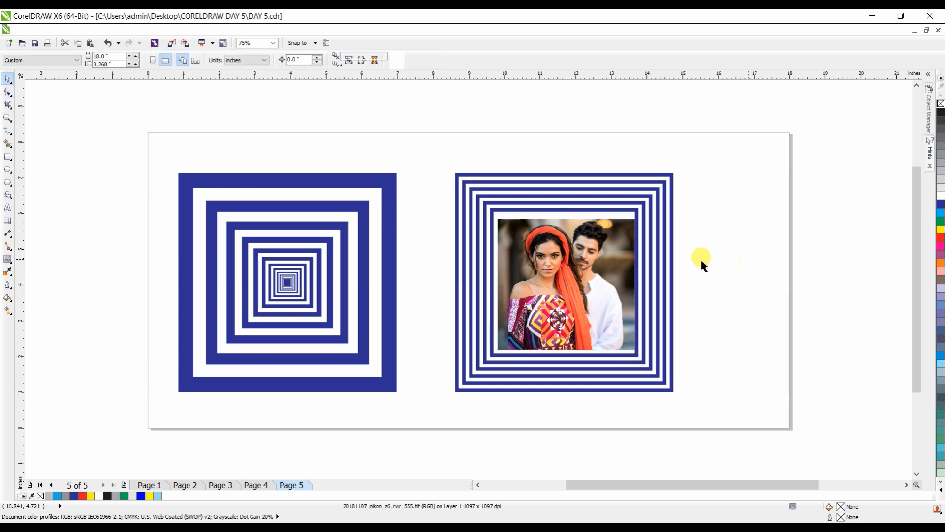
Step: Nudge the cropped photo slightly up and left within the innermost square of the right pattern, and deselect it
{"action": "left_click", "coordinate": [542, 193]}
{"action": "left_click", "coordinate": [521, 195]}
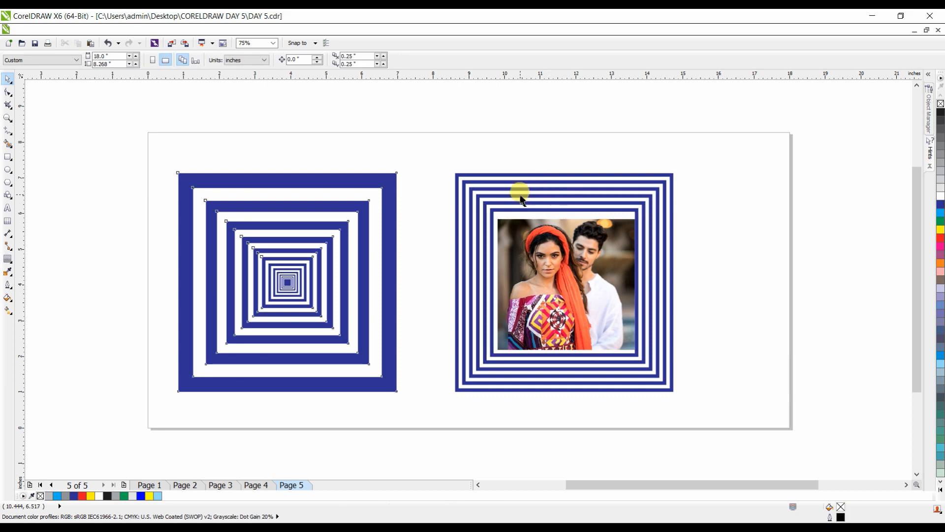
{"action": "left_click", "coordinate": [755, 230]}
{"action": "left_click", "coordinate": [610, 252]}
{"action": "left_click_drag", "start_coordinate": [609, 255], "coordinate": [607, 251]}
{"action": "left_click", "coordinate": [743, 243]}
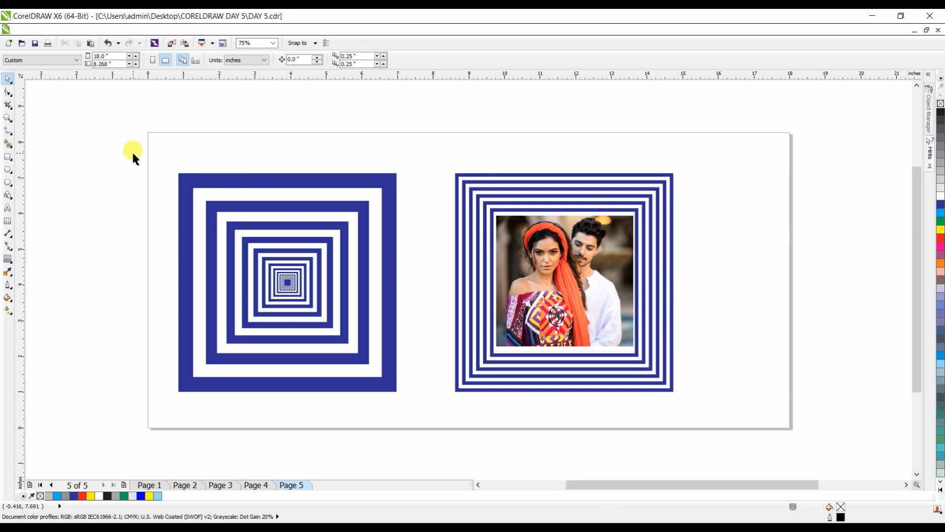
Step: Delete the square patterns and photo from page 5 and add the artistic text LASERTECH
{"action": "left_click_drag", "start_coordinate": [132, 151], "coordinate": [740, 429]}
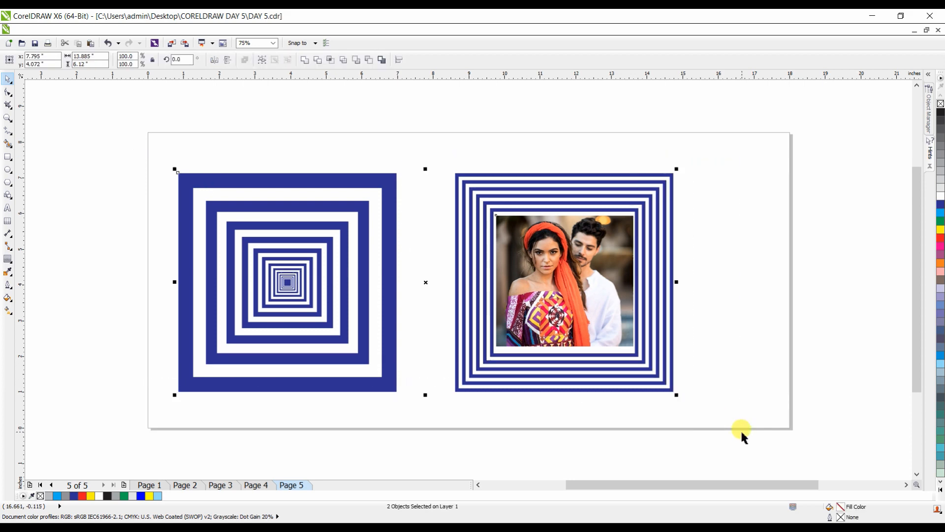
{"action": "key", "text": "Delete"}
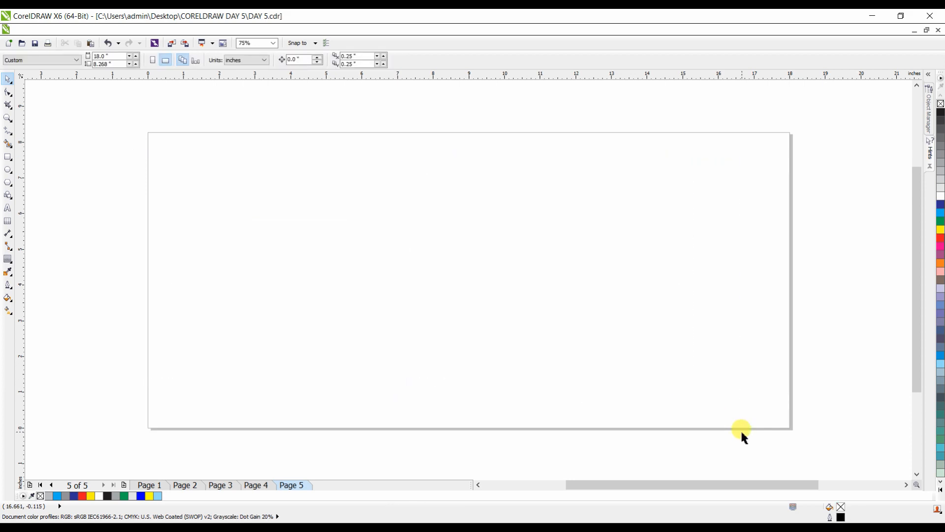
{"action": "left_click", "coordinate": [8, 215]}
{"action": "left_click", "coordinate": [269, 277]}
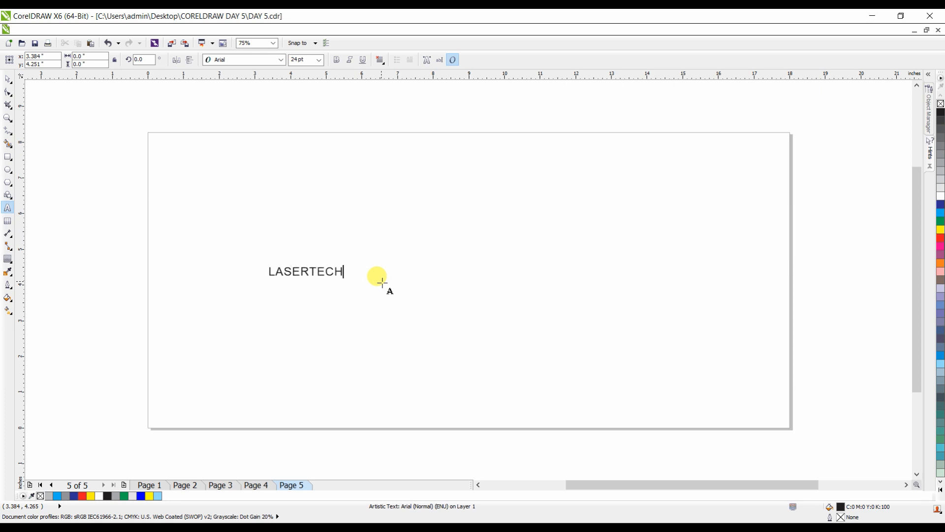
{"action": "key", "text": "Escape"}
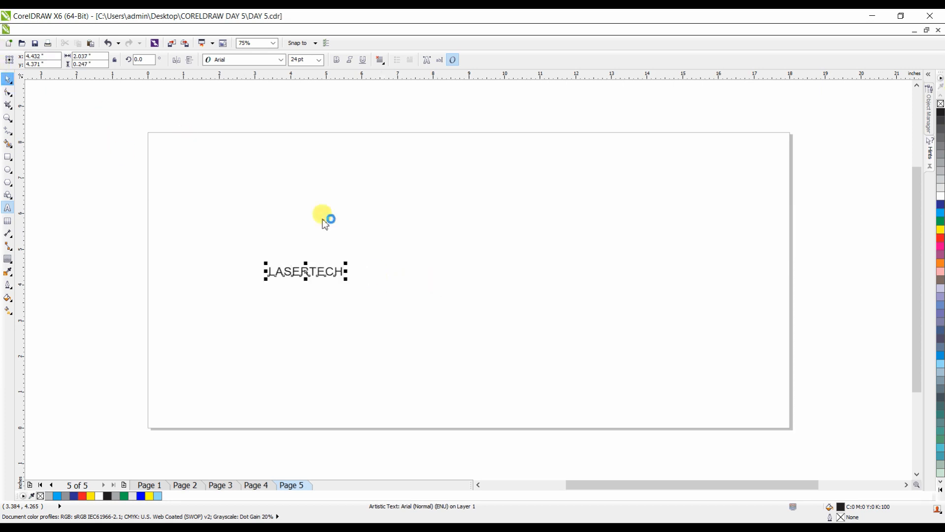
Step: Set the LASERTECH text in Impact, enlarge it to about 10.85 by 2.09 inches and move it to the upper half of the page
{"action": "left_click_drag", "start_coordinate": [346, 264], "coordinate": [661, 177]}
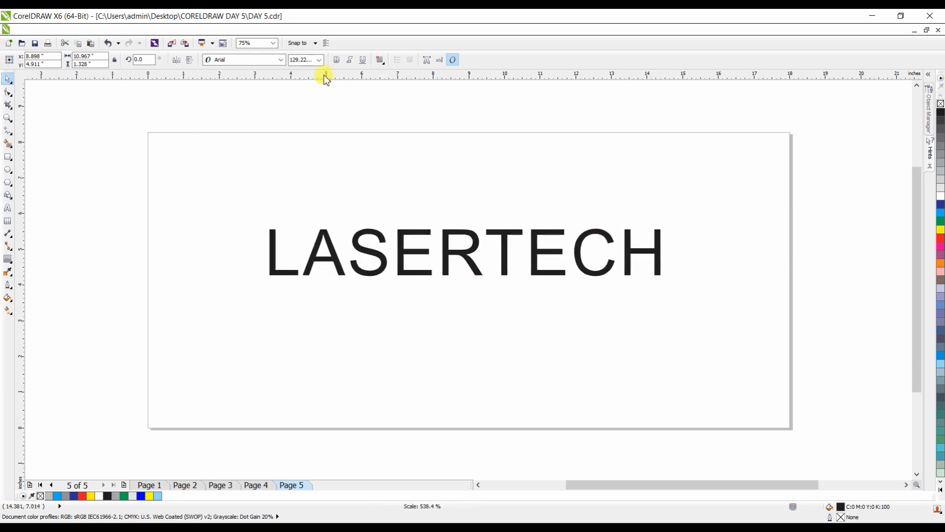
{"action": "left_click", "coordinate": [281, 59]}
{"action": "left_click", "coordinate": [246, 98]}
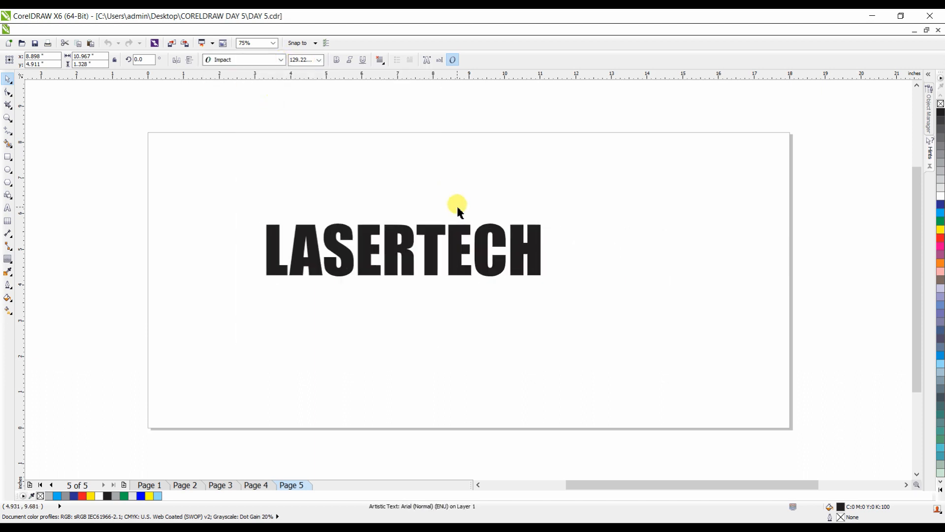
{"action": "left_click_drag", "start_coordinate": [450, 247], "coordinate": [453, 269]}
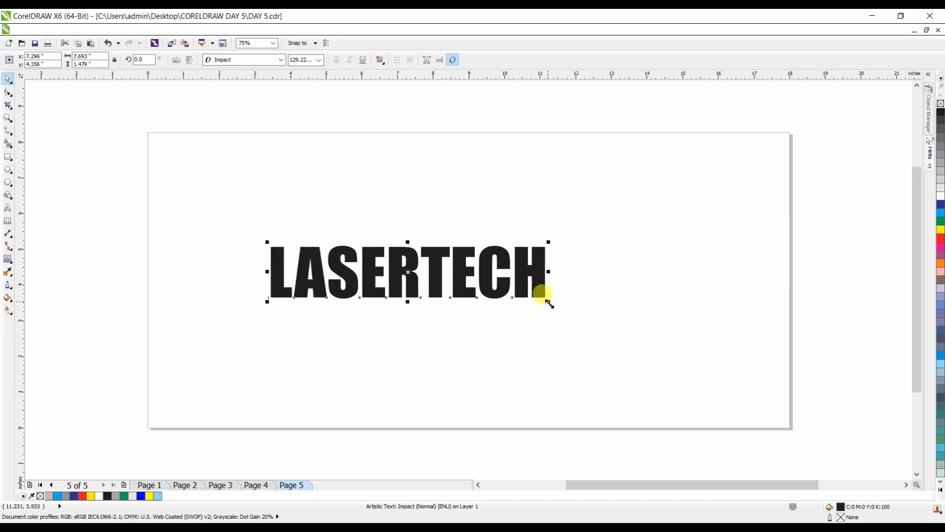
{"action": "left_click_drag", "start_coordinate": [550, 304], "coordinate": [662, 362]}
{"action": "left_click", "coordinate": [459, 199]}
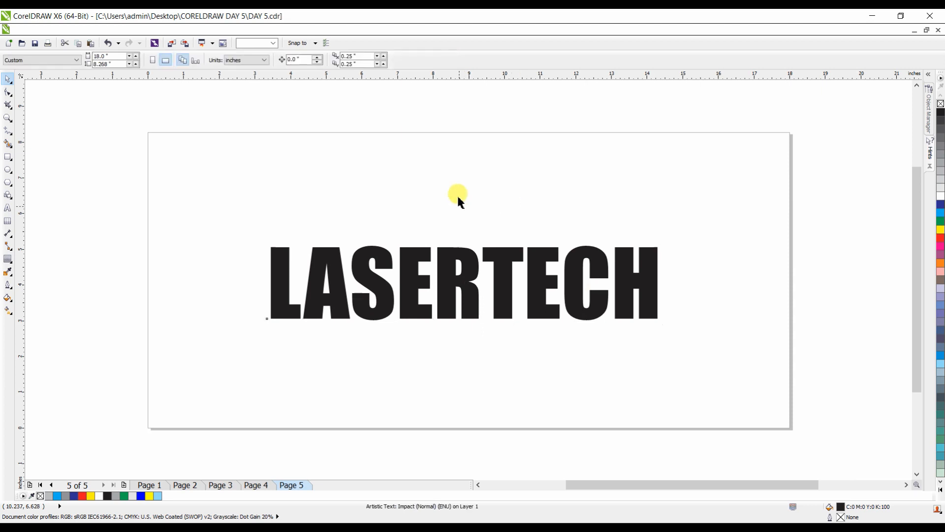
{"action": "left_click_drag", "start_coordinate": [418, 257], "coordinate": [405, 199]}
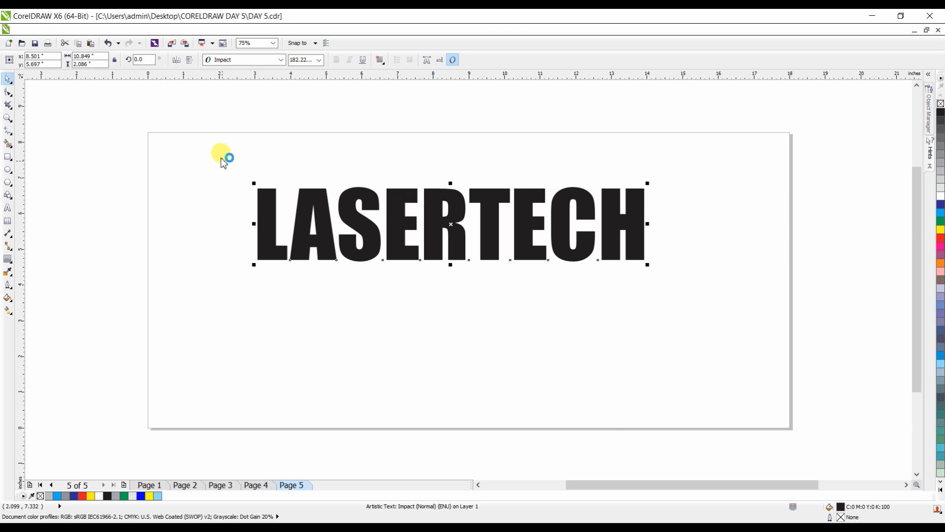
Step: Place a copy of the LASERTECH text slightly down and right of the original and fill it with 40% black
{"action": "scroll", "coordinate": [320, 209], "scroll_direction": "up", "scroll_amount": 3}
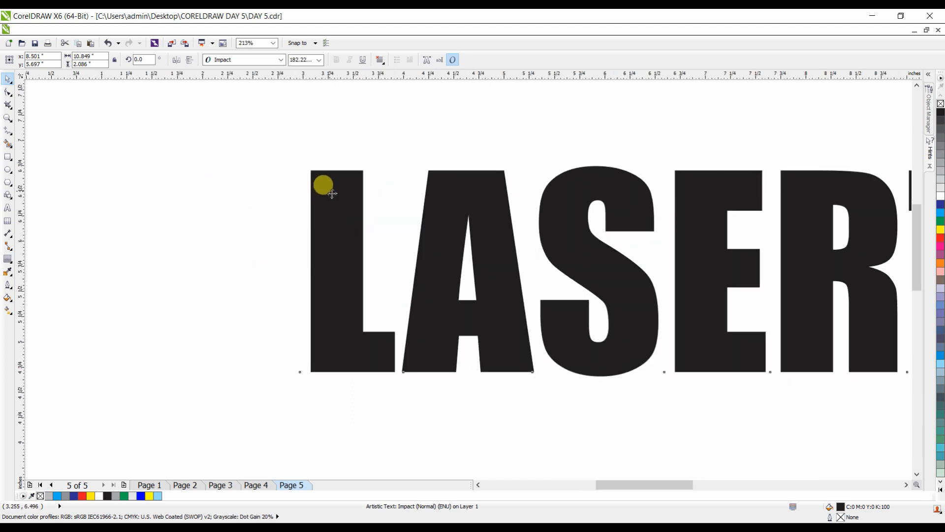
{"action": "left_click_drag", "start_coordinate": [332, 194], "coordinate": [336, 197]}
{"action": "right_click", "coordinate": [337, 197]}
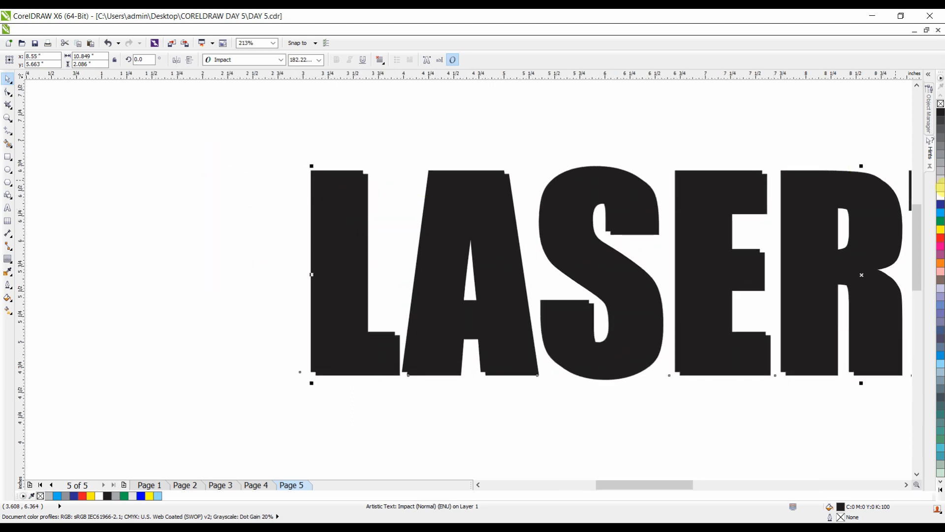
{"action": "left_click", "coordinate": [941, 163]}
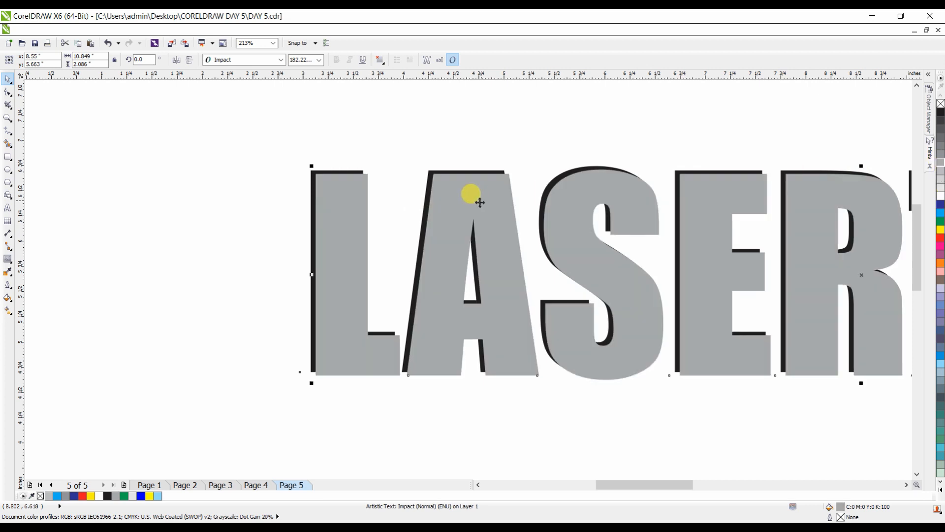
Step: Place another copy slightly up and left, fill it with 80% black and send it behind the other text layers
{"action": "left_click_drag", "start_coordinate": [468, 196], "coordinate": [458, 189]}
{"action": "right_click", "coordinate": [457, 189]}
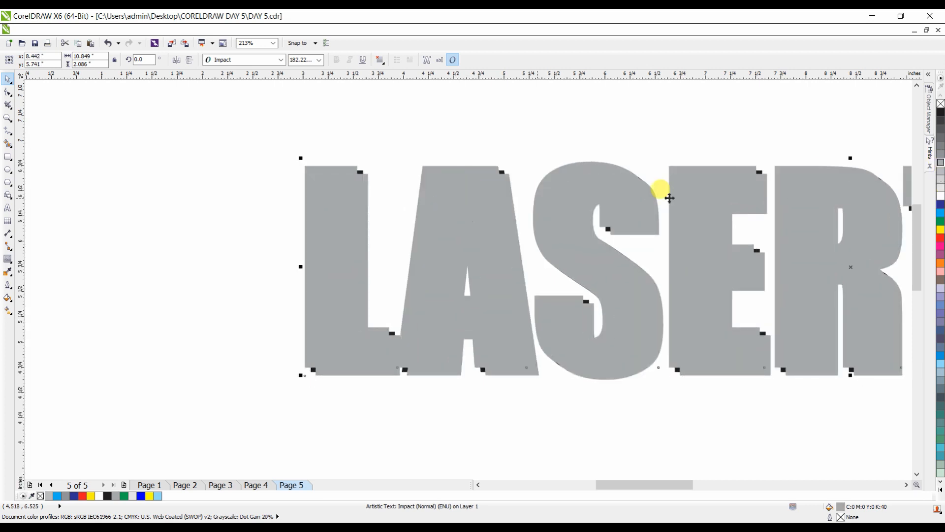
{"action": "left_click", "coordinate": [941, 129]}
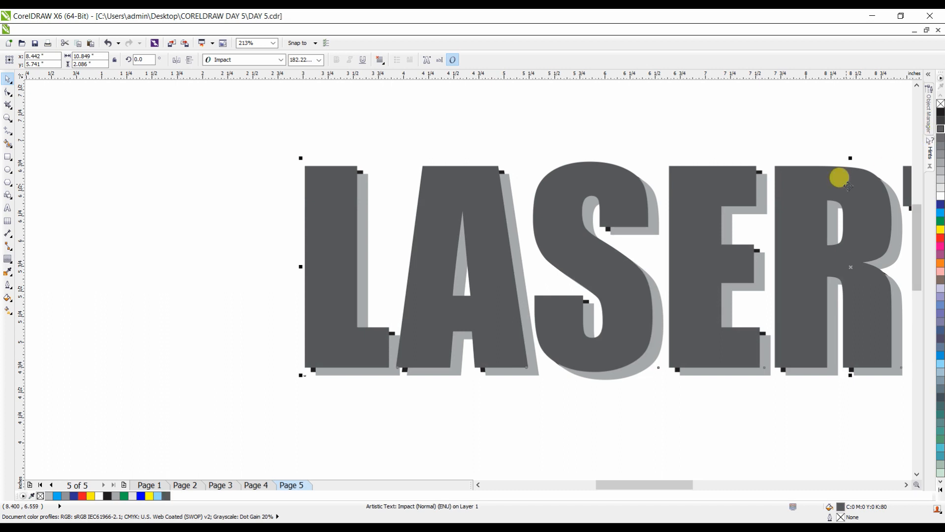
{"action": "key", "text": "ctrl+Page_Down"}
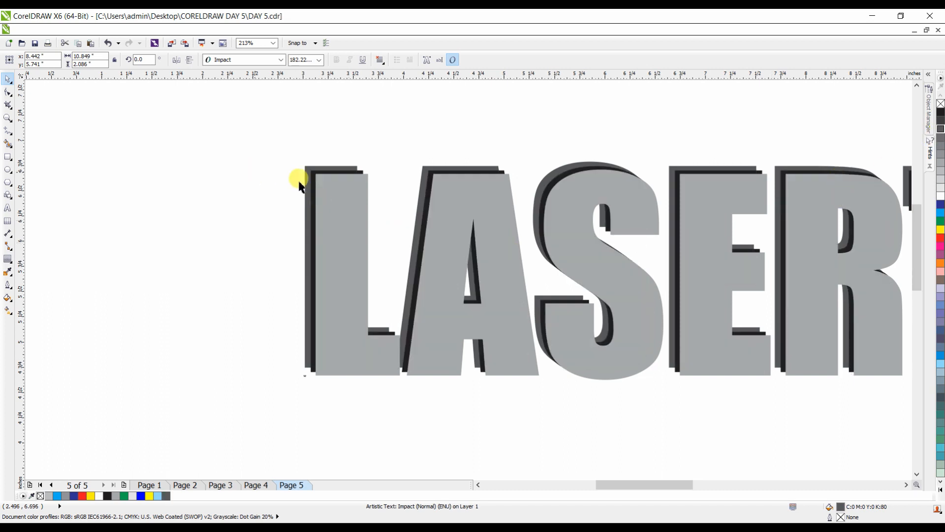
Step: Select all three LASERTECH text layers and move them together up and right, closer to the page's upper edge
{"action": "left_click", "coordinate": [299, 182]}
{"action": "left_click", "coordinate": [336, 184]}
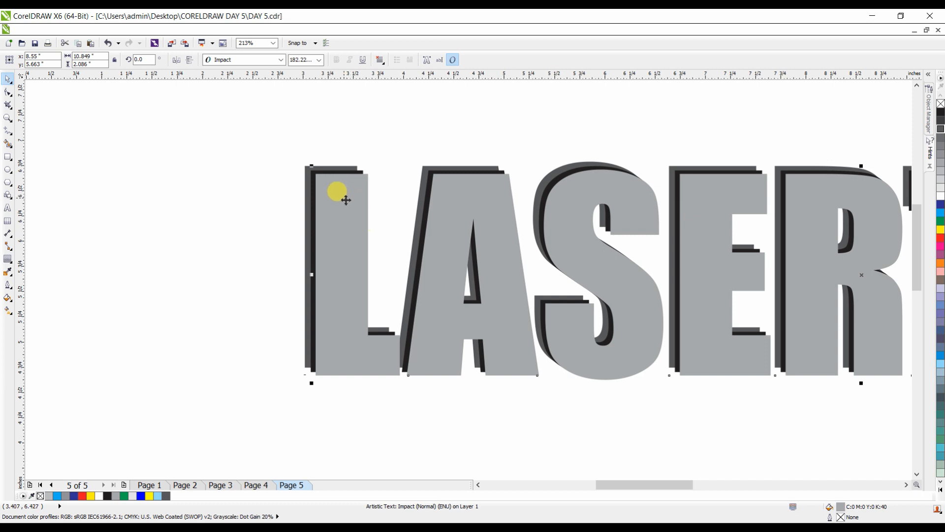
{"action": "scroll", "coordinate": [346, 200], "scroll_direction": "down", "scroll_amount": 4}
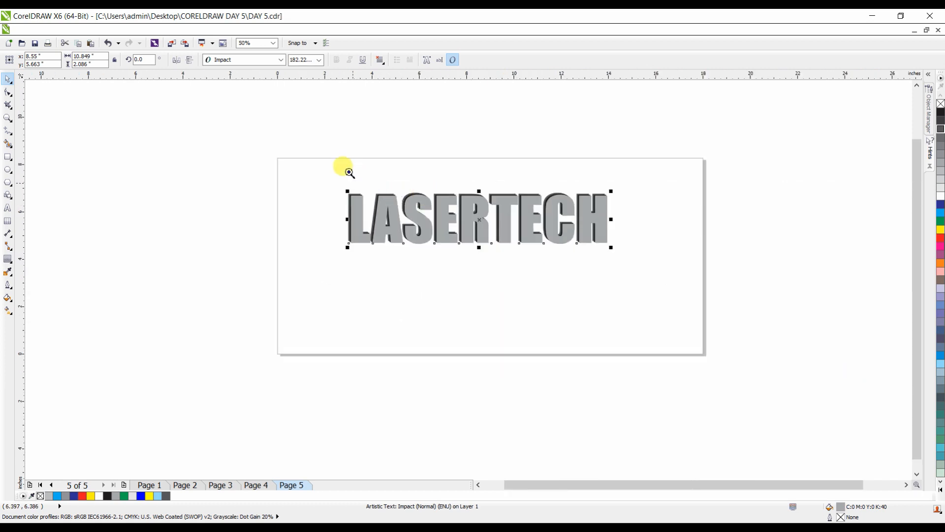
{"action": "left_click_drag", "start_coordinate": [349, 173], "coordinate": [692, 270]}
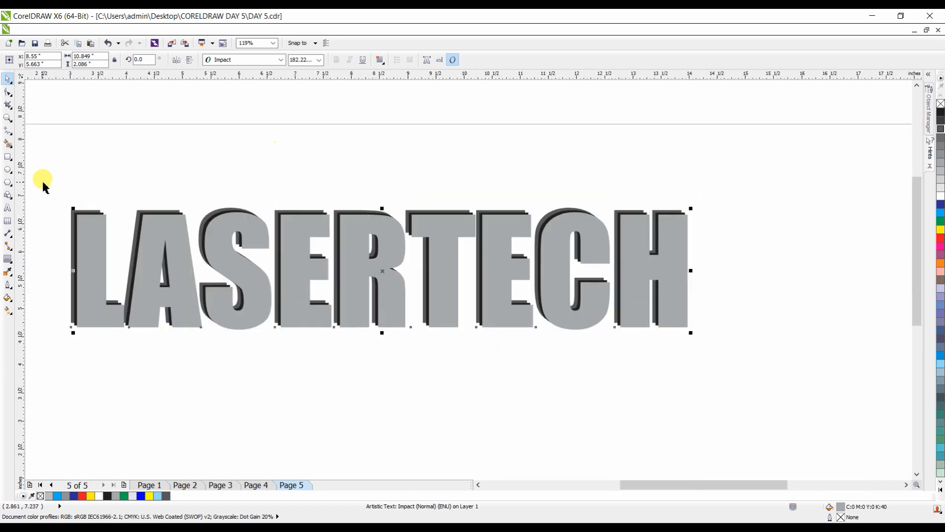
{"action": "left_click_drag", "start_coordinate": [44, 186], "coordinate": [748, 406]}
{"action": "left_click_drag", "start_coordinate": [498, 274], "coordinate": [531, 213]}
{"action": "left_click", "coordinate": [474, 219]}
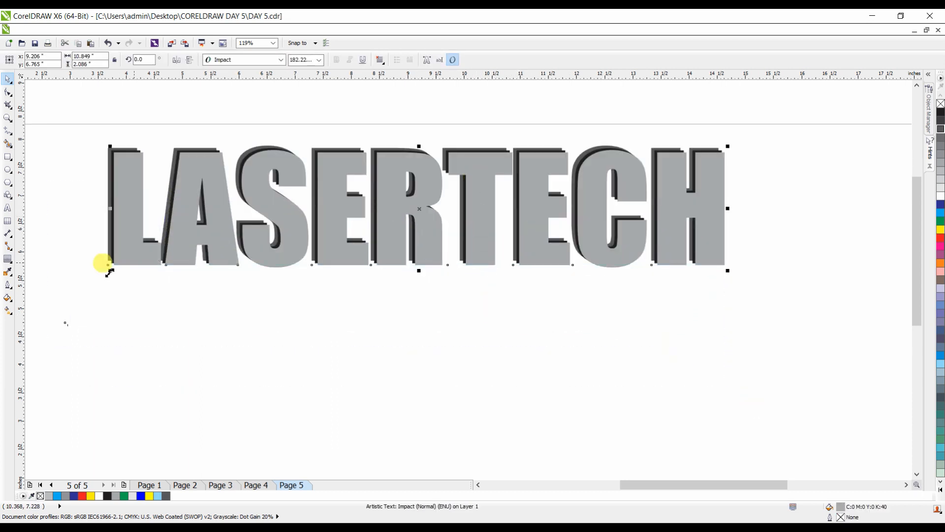
{"action": "left_click", "coordinate": [82, 303]}
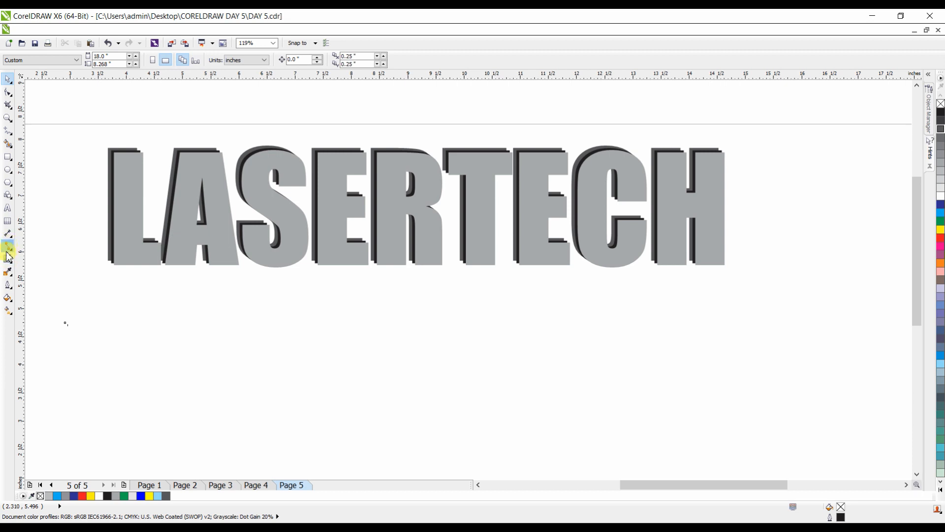
Step: Apply a vertical linear transparency to the light gray front text, fading out toward the bottom of the letters
{"action": "left_click", "coordinate": [9, 258]}
{"action": "left_click", "coordinate": [50, 324]}
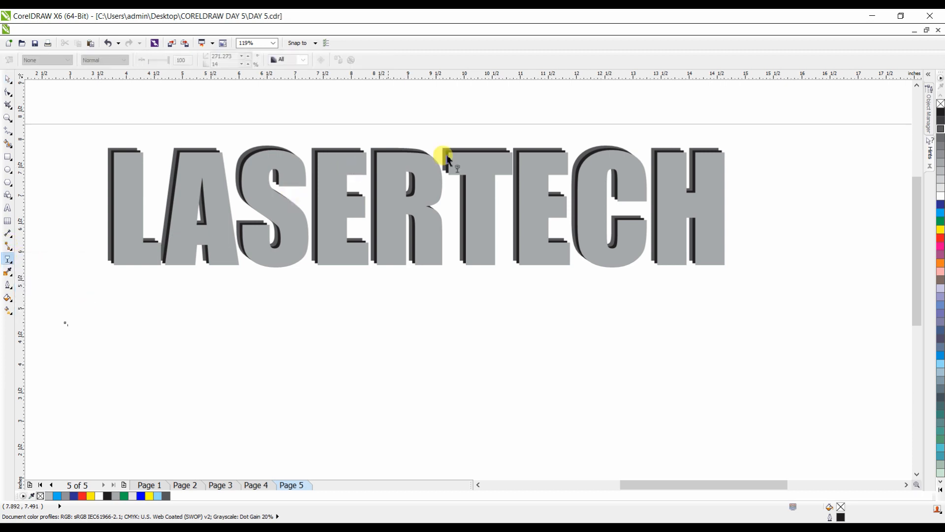
{"action": "left_click", "coordinate": [487, 208]}
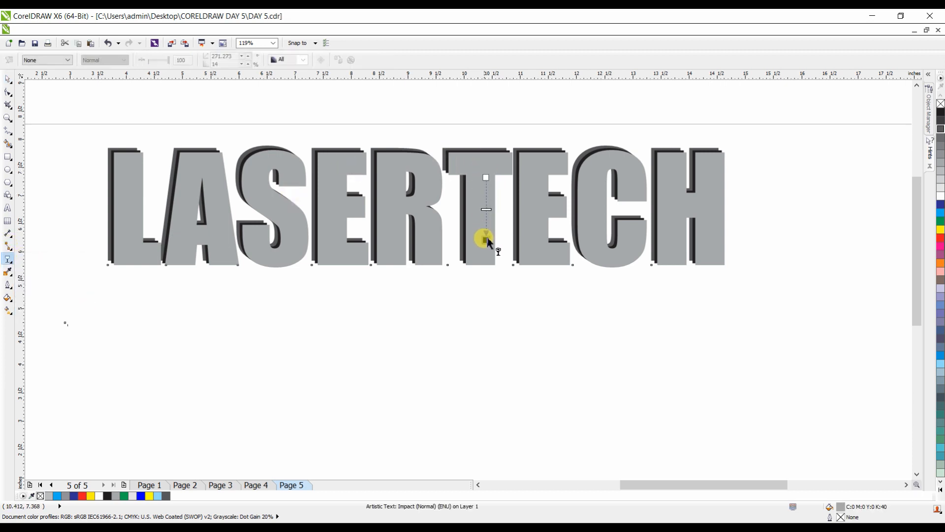
{"action": "left_click_drag", "start_coordinate": [489, 242], "coordinate": [485, 240]}
{"action": "key", "text": "space"}
{"action": "left_click", "coordinate": [424, 355]}
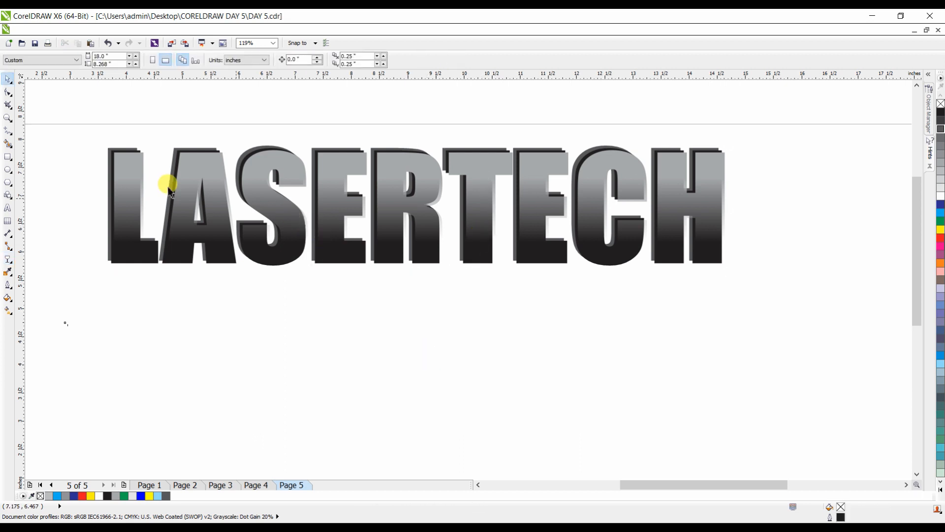
Step: Place a copy of the dark gray back text below the stacked LASERTECH lettering
{"action": "left_click", "coordinate": [122, 151]}
{"action": "left_click", "coordinate": [131, 143]}
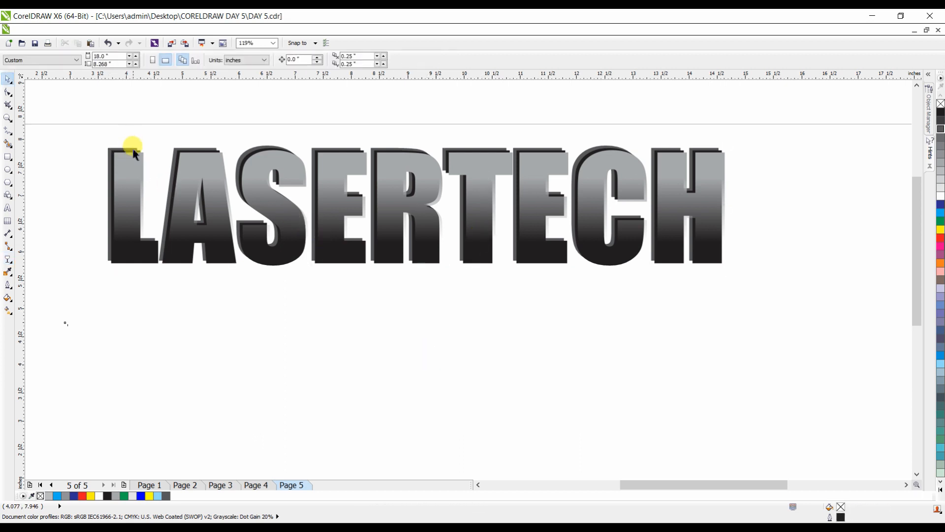
{"action": "double_click", "coordinate": [132, 149]}
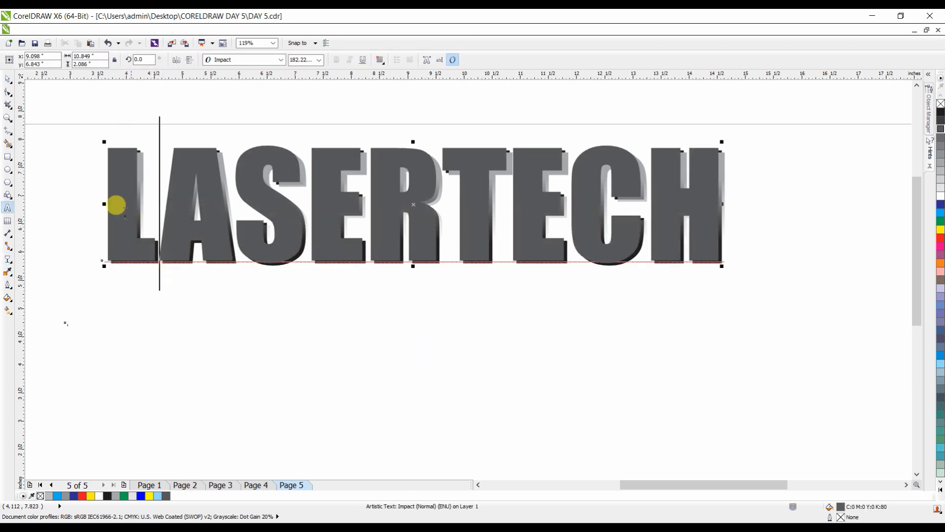
{"action": "key", "text": "ctrl+z"}
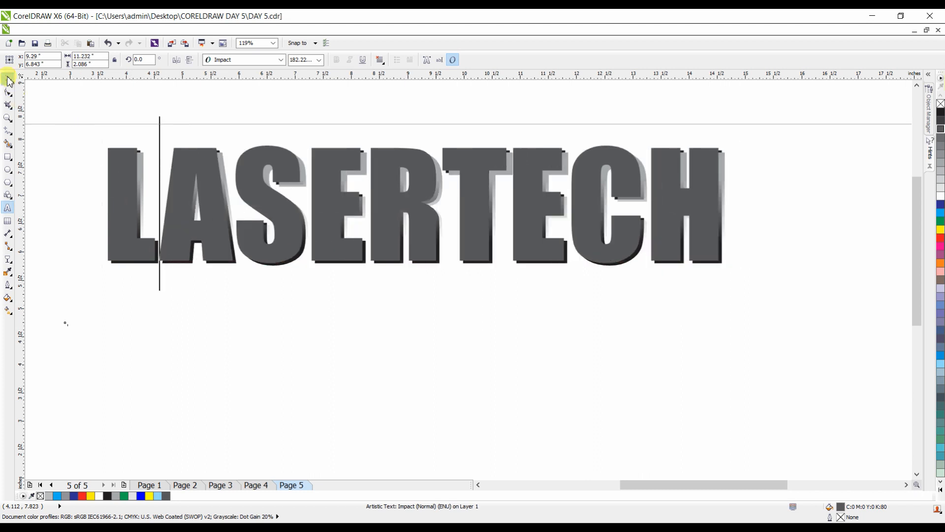
{"action": "left_click", "coordinate": [8, 81]}
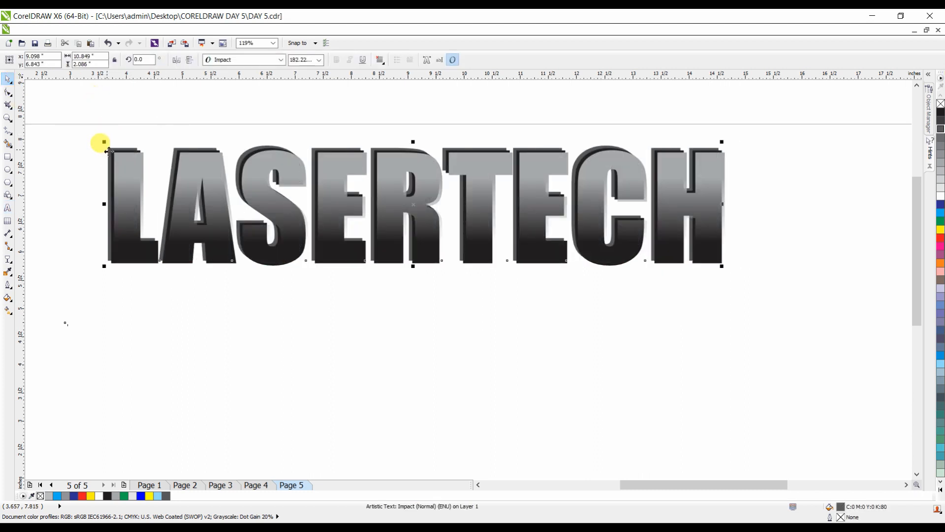
{"action": "left_click_drag", "start_coordinate": [107, 151], "coordinate": [111, 315]}
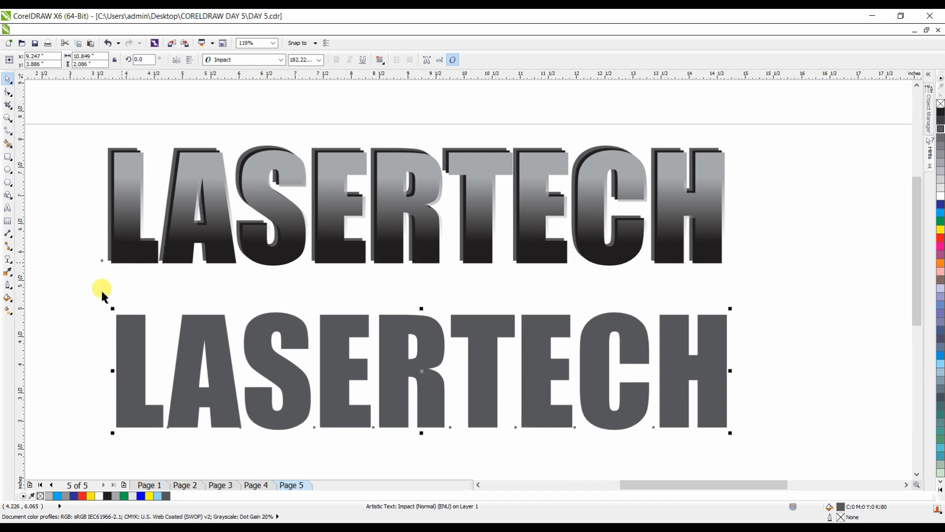
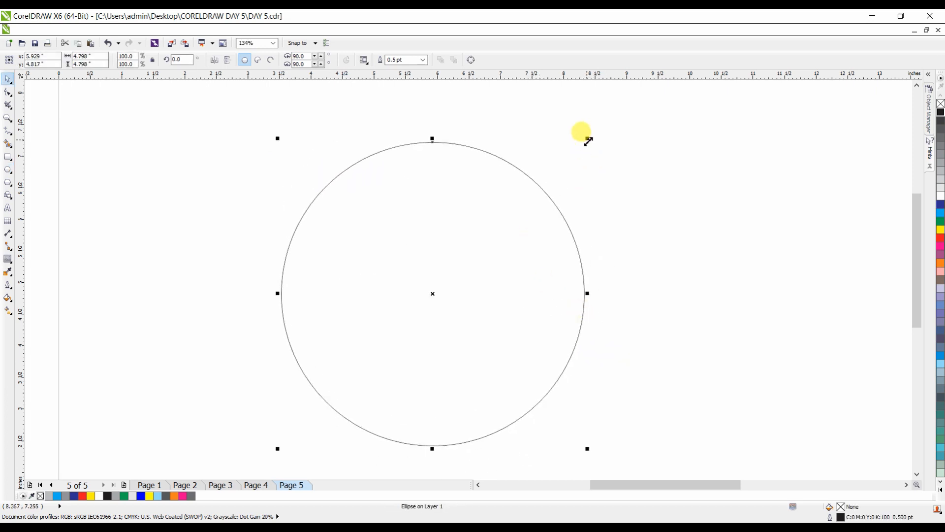
Step: Place a concentric copy of the circle scaled to 91.2%, and repeat the duplication inward to build a set of nested circles
{"action": "left_click_drag", "start_coordinate": [588, 140], "coordinate": [583, 154]}
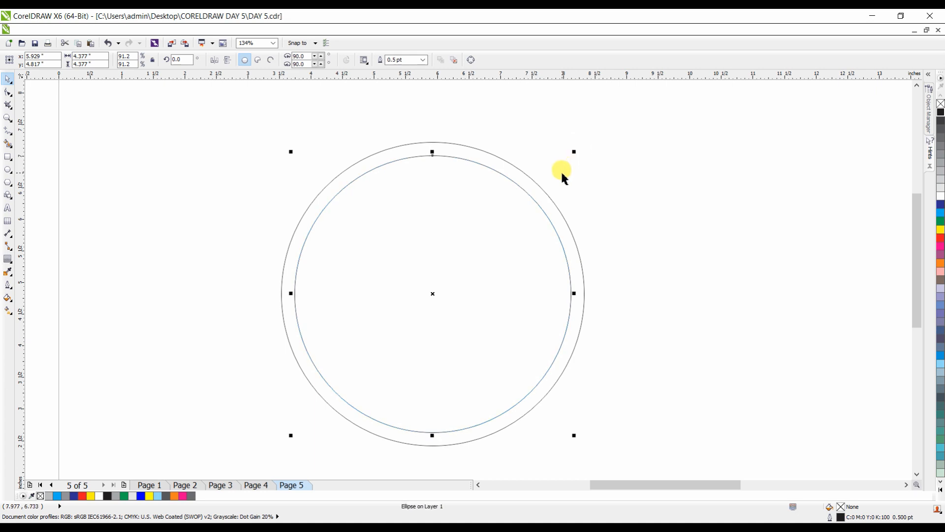
{"action": "key", "text": "ctrl+r"}
{"action": "key", "text": "ctrl+r"}
{"action": "key", "text": "ctrl+r"}
{"action": "key", "text": "ctrl+r"}
{"action": "key", "text": "ctrl+r"}
{"action": "key", "text": "ctrl+r"}
{"action": "key", "text": "ctrl+r"}
{"action": "key", "text": "ctrl+r"}
{"action": "key", "text": "ctrl+r"}
{"action": "key", "text": "ctrl+r"}
{"action": "key", "text": "ctrl+r"}
{"action": "key", "text": "ctrl+r"}
{"action": "key", "text": "ctrl+r"}
{"action": "key", "text": "ctrl+r"}
{"action": "key", "text": "ctrl+r"}
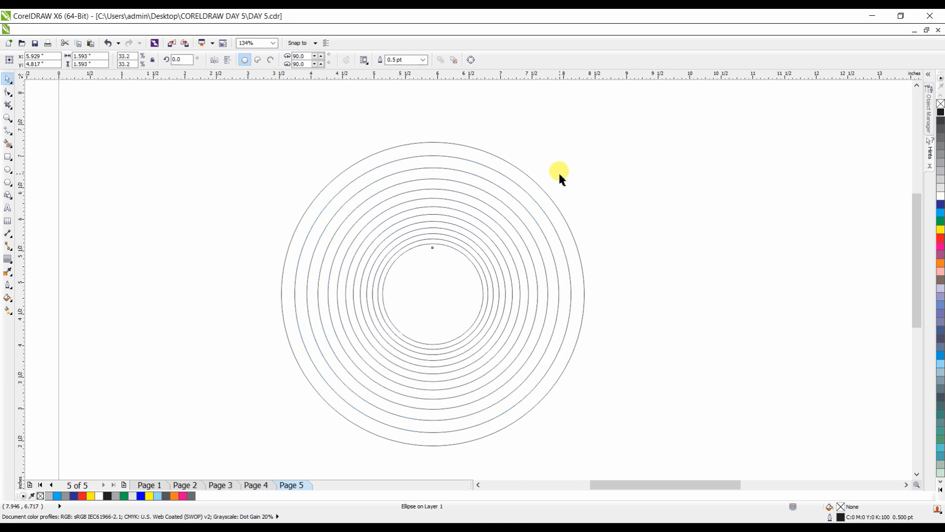
Step: Move all the nested circles left and slightly up, and place a copy of the outermost circle beside them on the right
{"action": "left_click_drag", "start_coordinate": [253, 123], "coordinate": [660, 456]}
{"action": "left_click_drag", "start_coordinate": [432, 295], "coordinate": [298, 278]}
{"action": "left_click", "coordinate": [650, 190]}
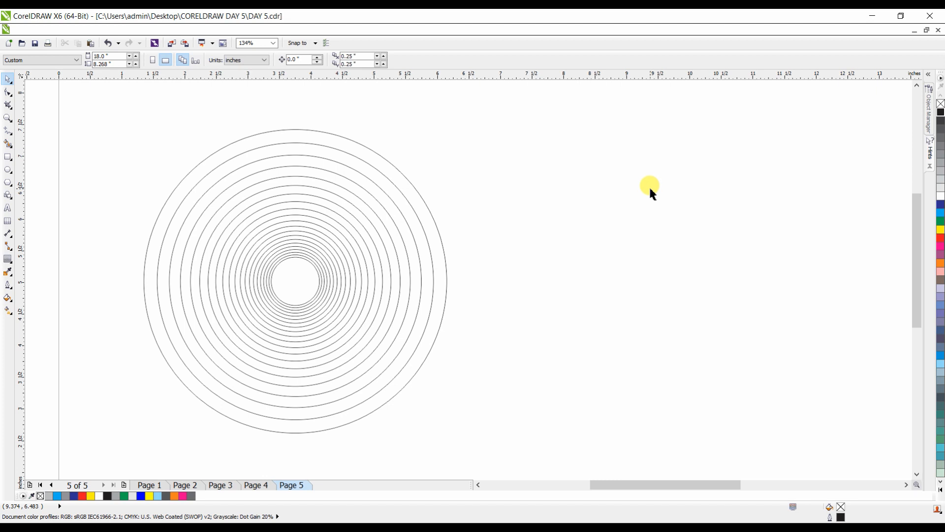
{"action": "left_click_drag", "start_coordinate": [388, 158], "coordinate": [726, 159]}
Step: Apply a four-step inside contour to the copied circle and set the contour offset to 0.198"
{"action": "left_click", "coordinate": [8, 259]}
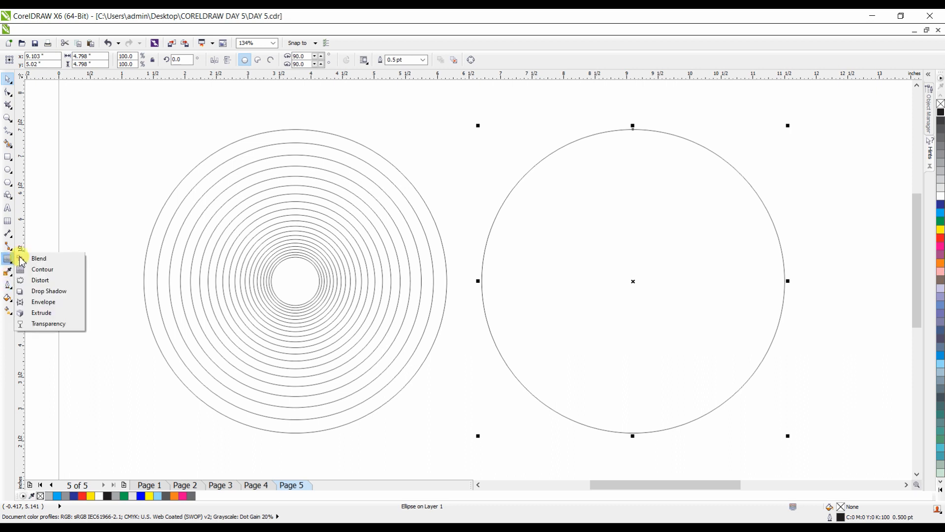
{"action": "left_click", "coordinate": [51, 269]}
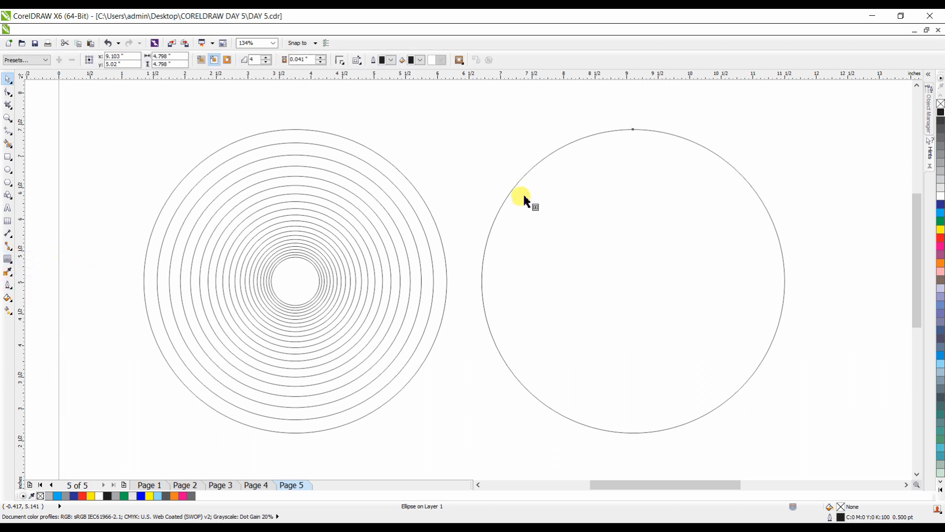
{"action": "left_click_drag", "start_coordinate": [495, 226], "coordinate": [489, 220]}
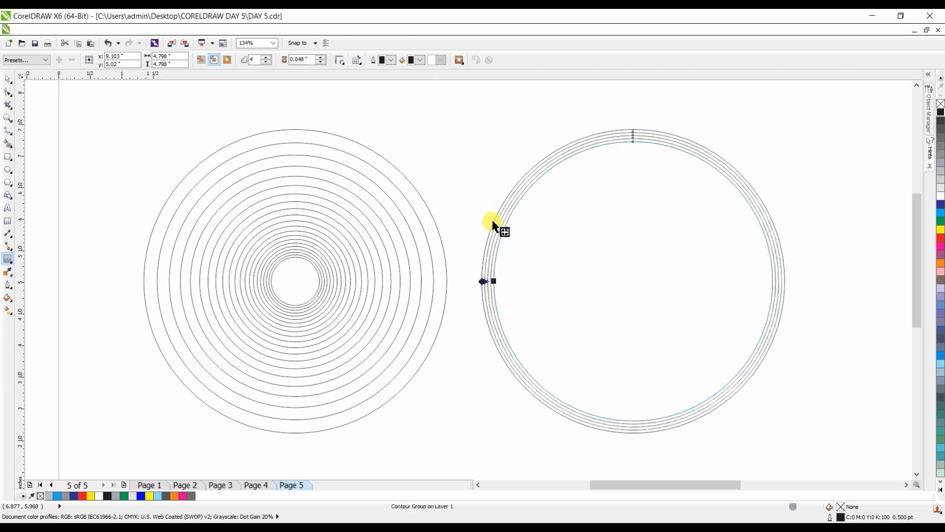
{"action": "left_click", "coordinate": [321, 57]}
{"action": "left_click", "coordinate": [322, 57]}
{"action": "left_click", "coordinate": [321, 58]}
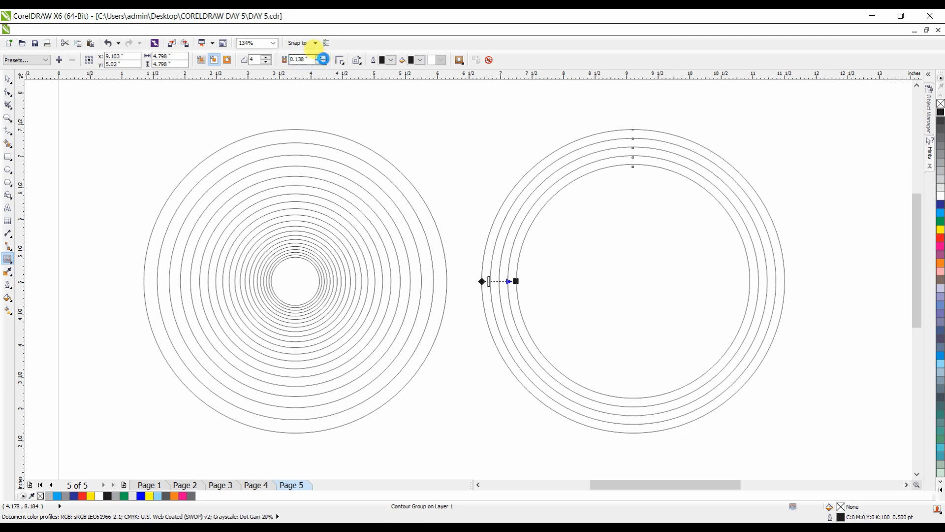
{"action": "left_click", "coordinate": [322, 57]}
{"action": "left_click", "coordinate": [322, 57]}
{"action": "left_click", "coordinate": [323, 58]}
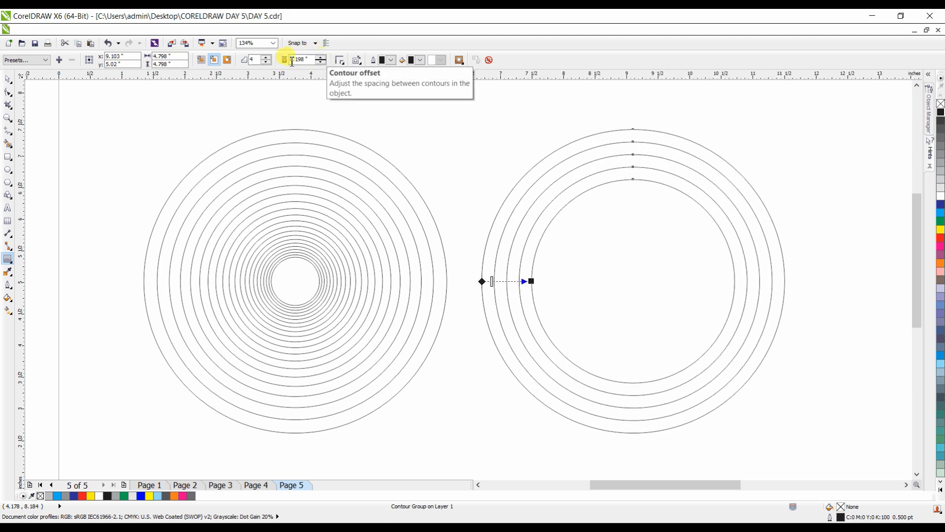
Step: Increase the right circle's contour steps to 12 so that the rings reach its center
{"action": "left_click", "coordinate": [267, 58]}
{"action": "left_click", "coordinate": [267, 58]}
{"action": "left_click", "coordinate": [267, 59]}
{"action": "left_click", "coordinate": [267, 58]}
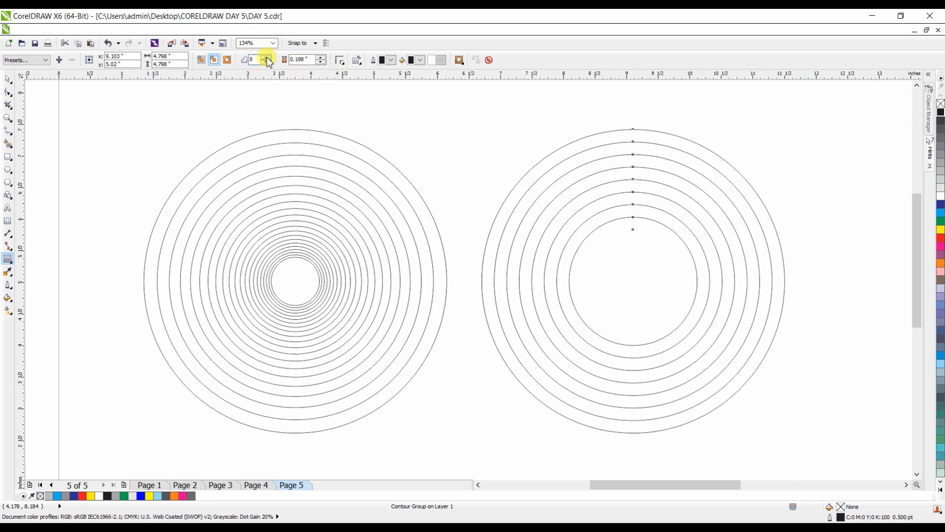
{"action": "left_click", "coordinate": [267, 58]}
{"action": "left_click", "coordinate": [267, 58]}
{"action": "left_click", "coordinate": [267, 58]}
{"action": "left_click", "coordinate": [268, 58]}
{"action": "key", "text": "space"}
{"action": "left_click", "coordinate": [789, 130]}
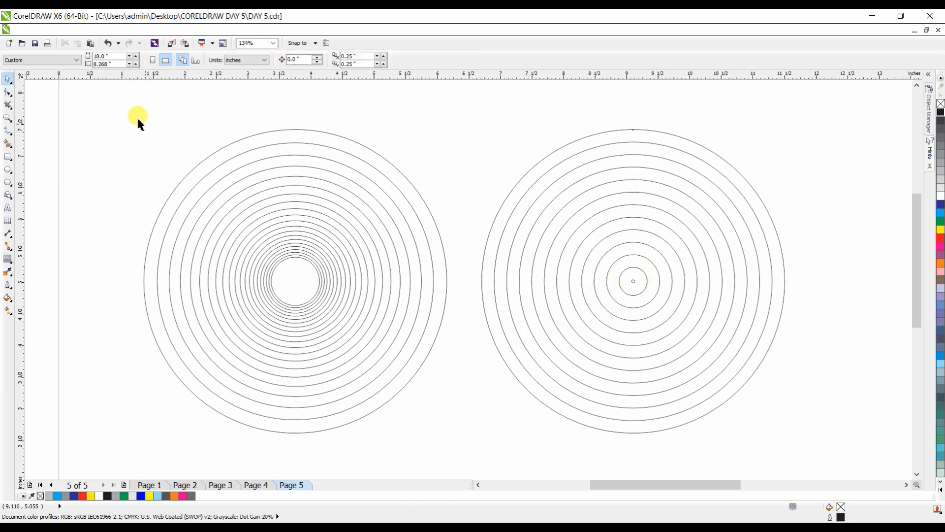
Step: Select both sets of concentric circles and fill them with black
{"action": "left_click_drag", "start_coordinate": [122, 105], "coordinate": [824, 447]}
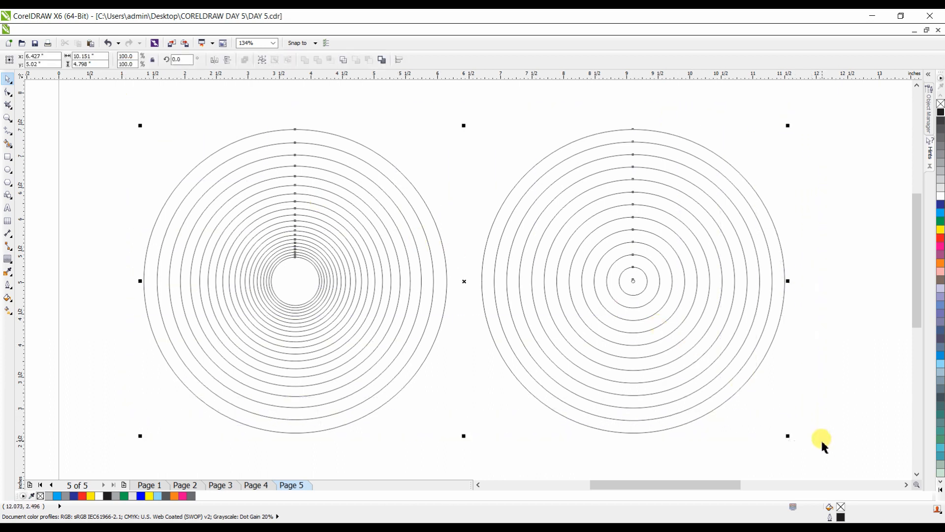
{"action": "left_click", "coordinate": [942, 206]}
{"action": "left_click", "coordinate": [941, 112]}
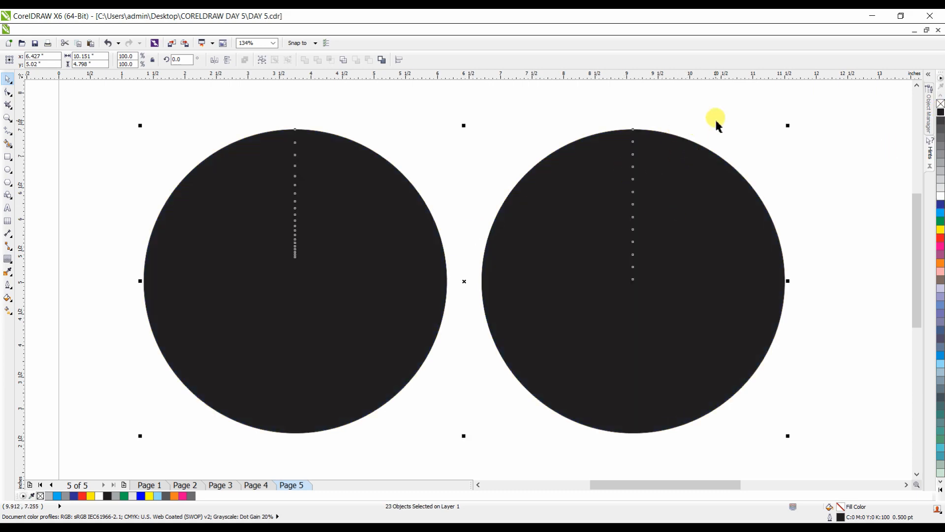
{"action": "left_click", "coordinate": [762, 104]}
Step: Break the right circle's contour group apart, separating the contour rings from the original circle
{"action": "left_click", "coordinate": [667, 148]}
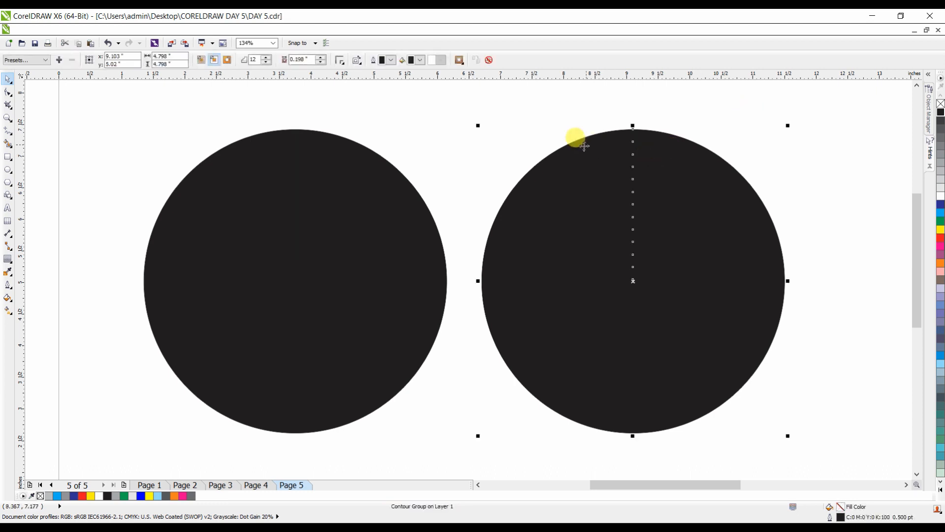
{"action": "left_click_drag", "start_coordinate": [453, 122], "coordinate": [840, 455]}
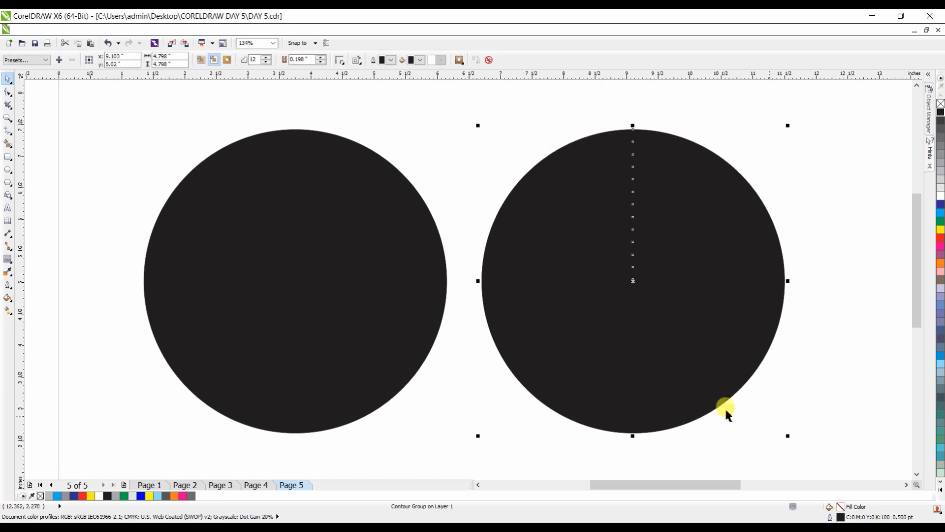
{"action": "key", "text": "Escape"}
{"action": "double_click", "coordinate": [699, 187]}
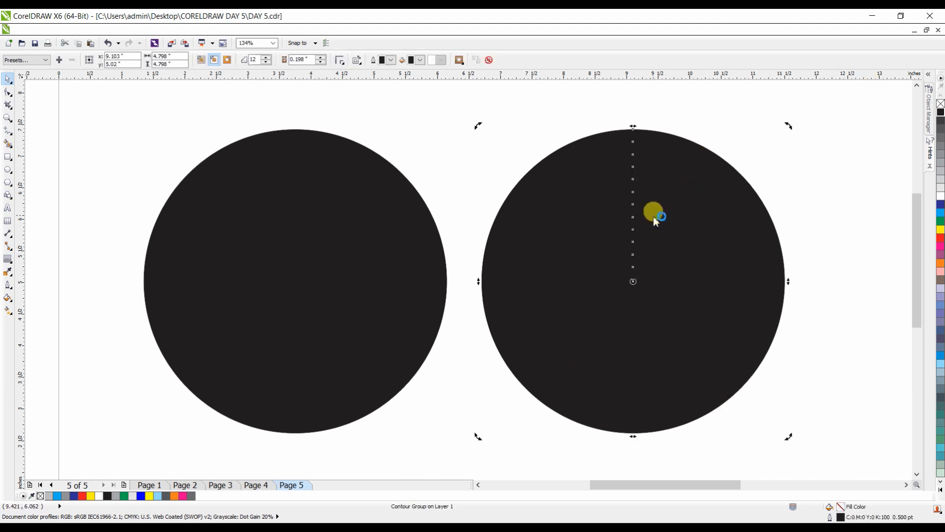
{"action": "left_click", "coordinate": [669, 196]}
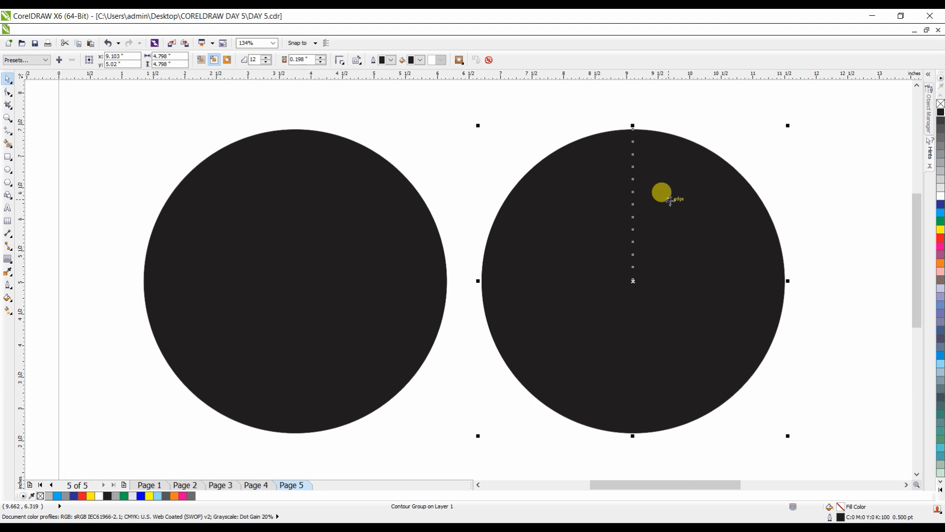
{"action": "left_click", "coordinate": [640, 213]}
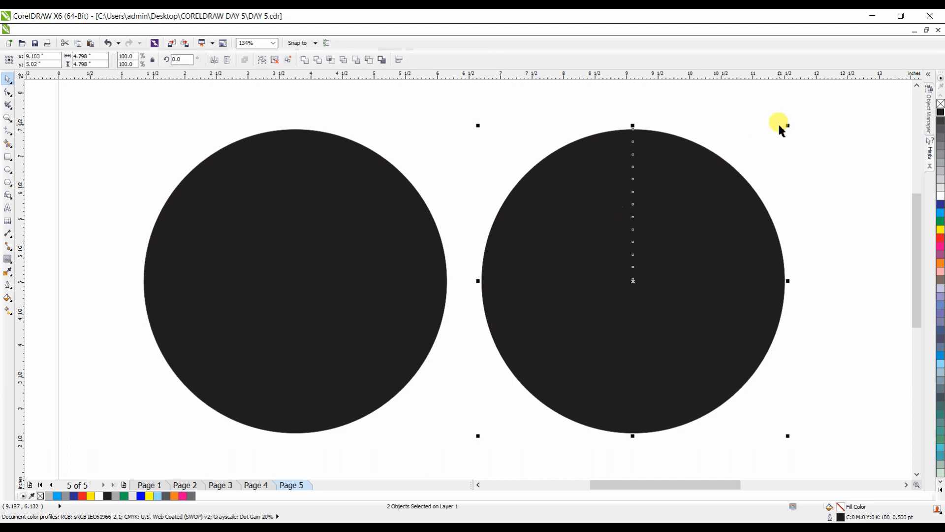
Step: Ungroup the right-hand contour rings and combine them with their outer circle into alternating black and white rings
{"action": "left_click", "coordinate": [778, 126]}
{"action": "left_click", "coordinate": [654, 196]}
{"action": "key", "text": "ctrl+u"}
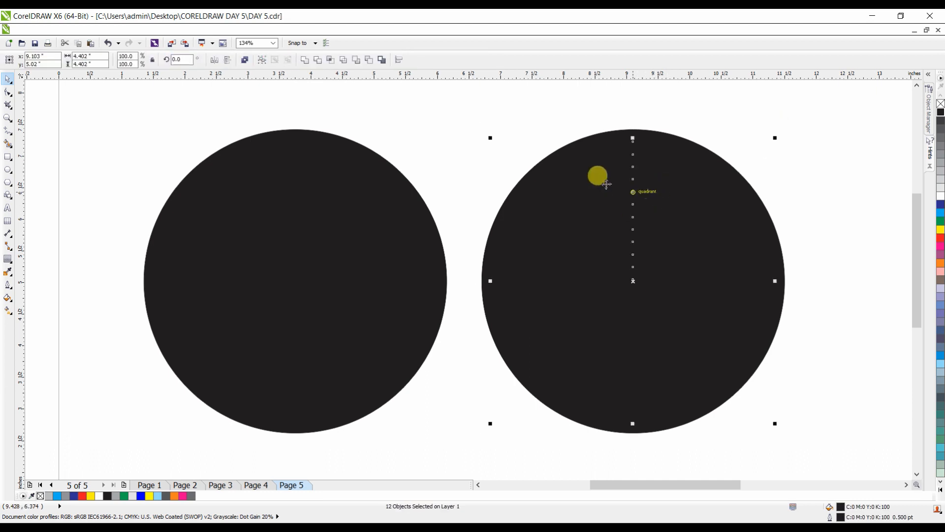
{"action": "left_click_drag", "start_coordinate": [458, 95], "coordinate": [844, 468]}
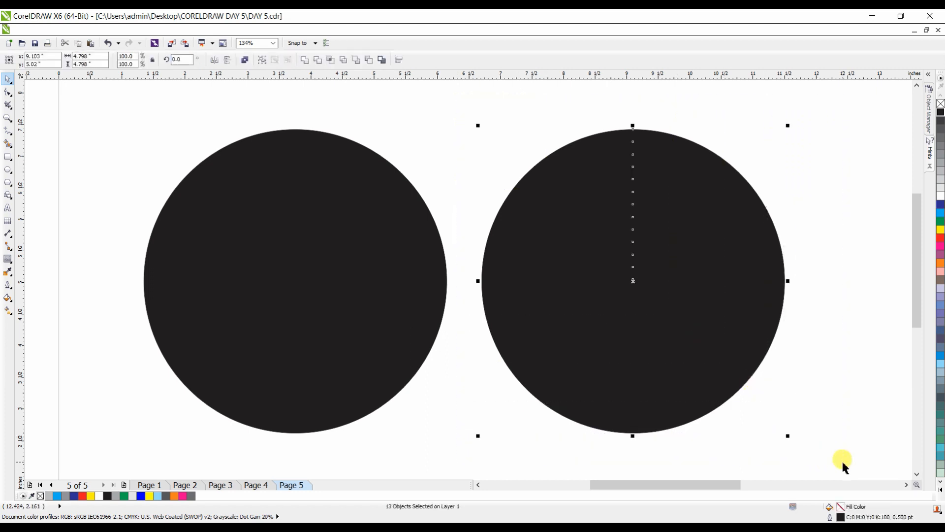
{"action": "key", "text": "ctrl+l"}
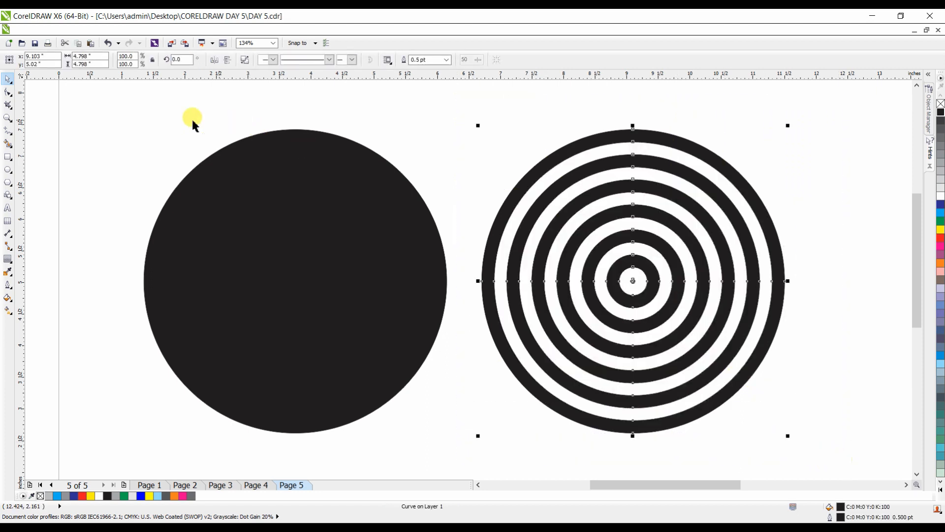
Step: Combine all the circles of the left set into one object with alternating rings
{"action": "left_click_drag", "start_coordinate": [110, 116], "coordinate": [486, 451]}
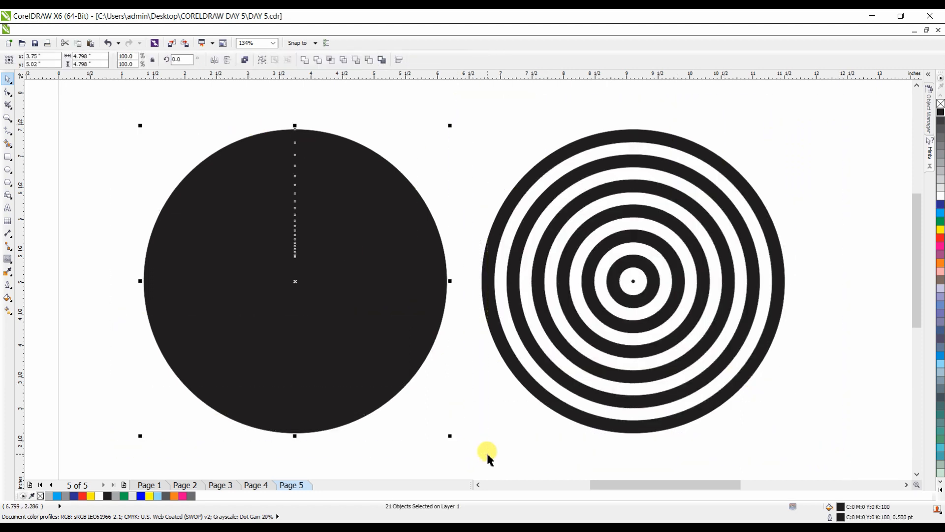
{"action": "key", "text": "ctrl+l"}
{"action": "left_click", "coordinate": [430, 422]}
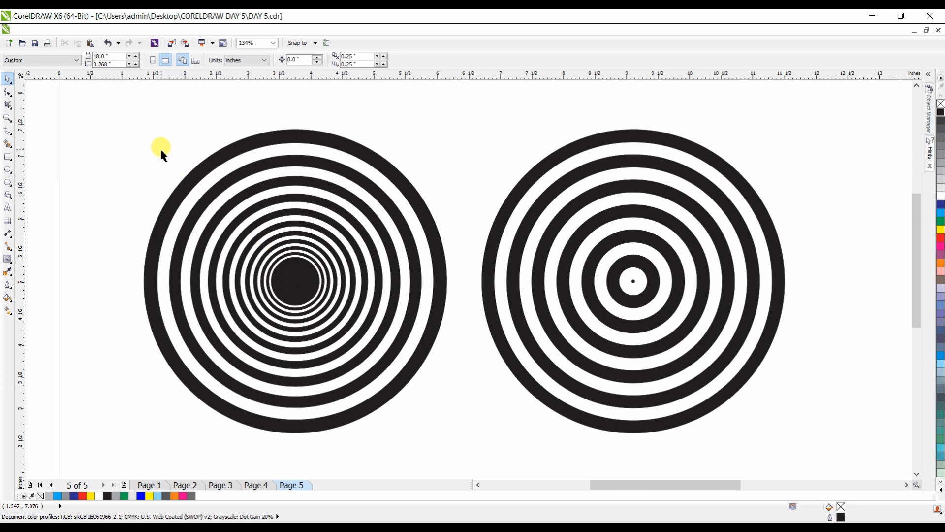
Step: Examine the left ring pattern up close and both patterns side by side in full-screen preview
{"action": "key", "text": "F2"}
{"action": "left_click_drag", "start_coordinate": [189, 175], "coordinate": [395, 385]}
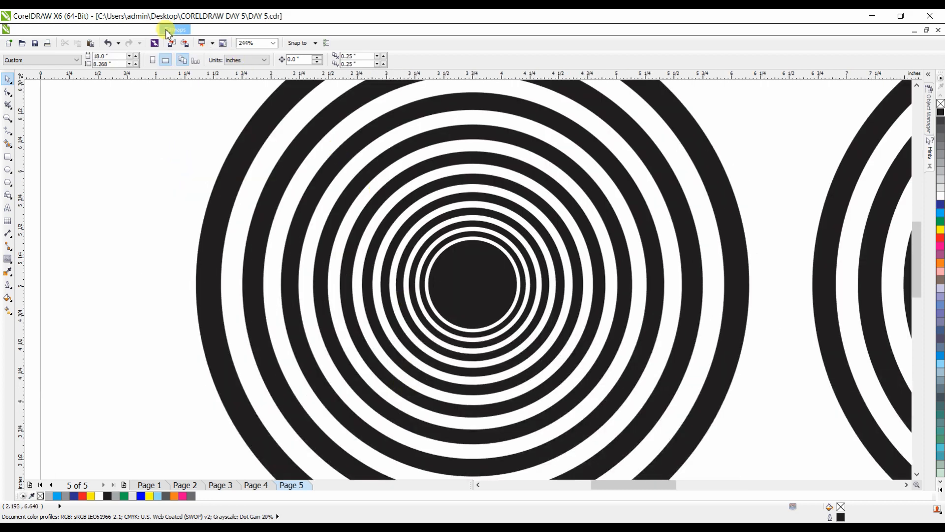
{"action": "left_click", "coordinate": [123, 30]}
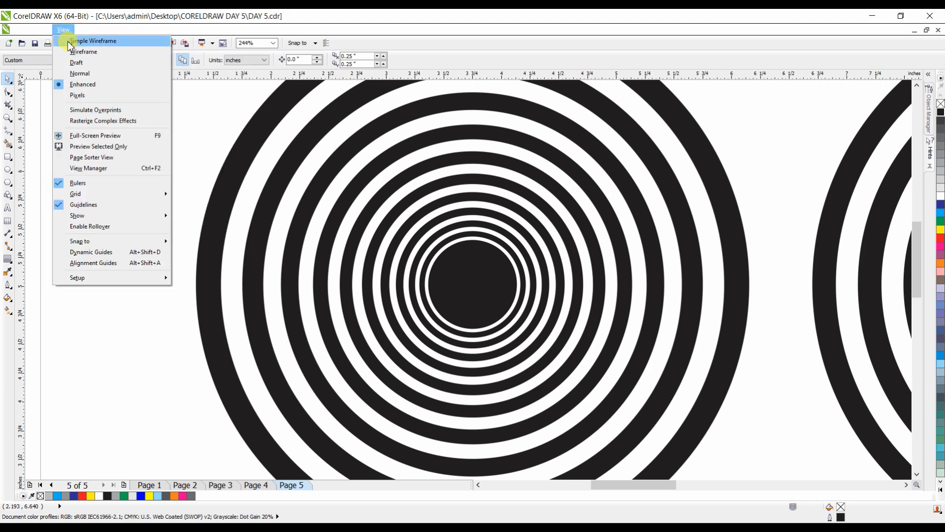
{"action": "left_click", "coordinate": [97, 137]}
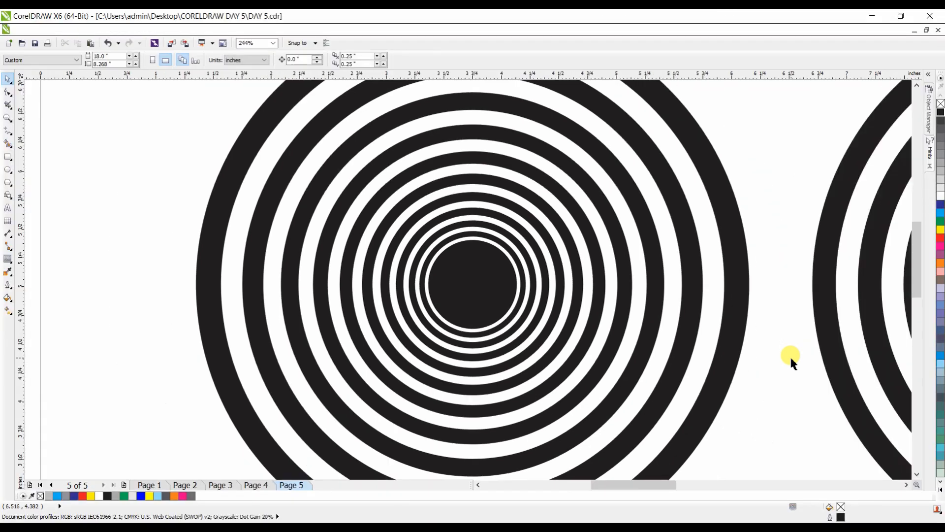
{"action": "scroll", "coordinate": [787, 357], "scroll_direction": "down", "scroll_amount": 5}
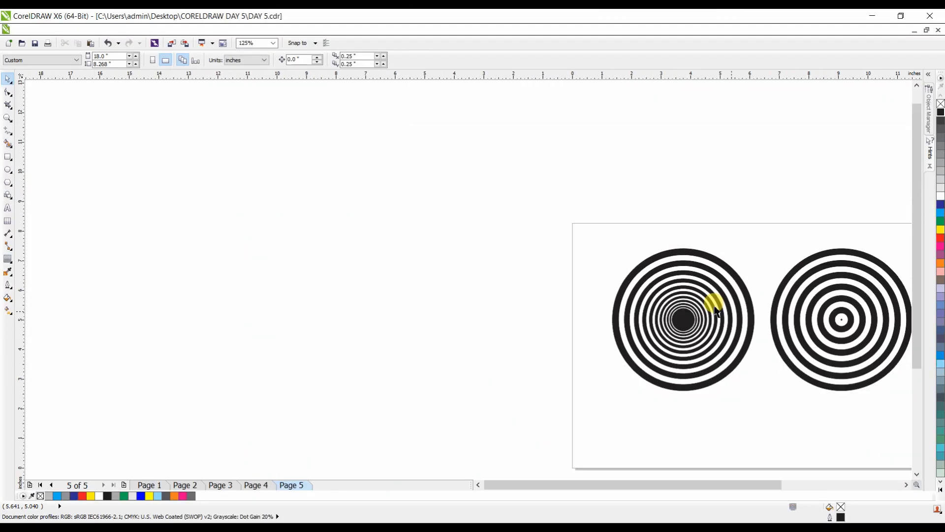
{"action": "key", "text": "z"}
{"action": "left_click_drag", "start_coordinate": [609, 238], "coordinate": [848, 398]}
{"action": "left_click", "coordinate": [63, 29]}
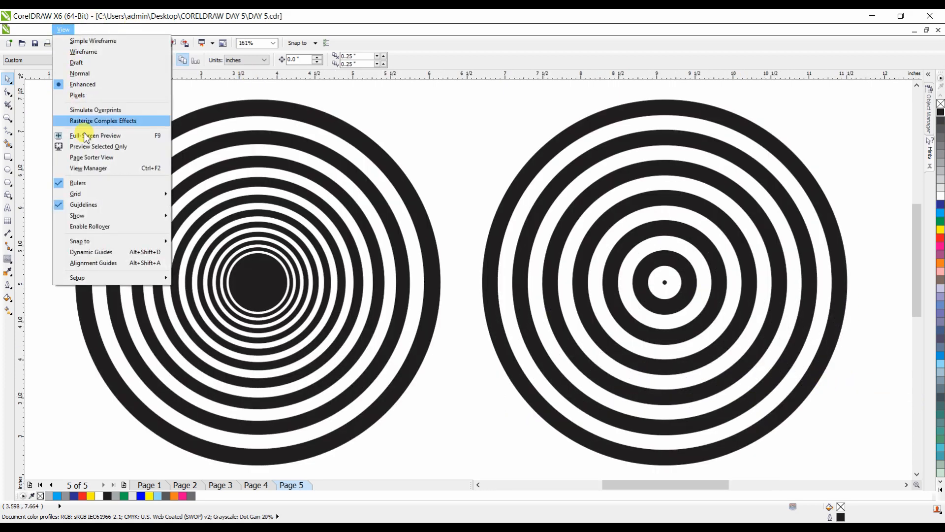
{"action": "left_click", "coordinate": [87, 137]}
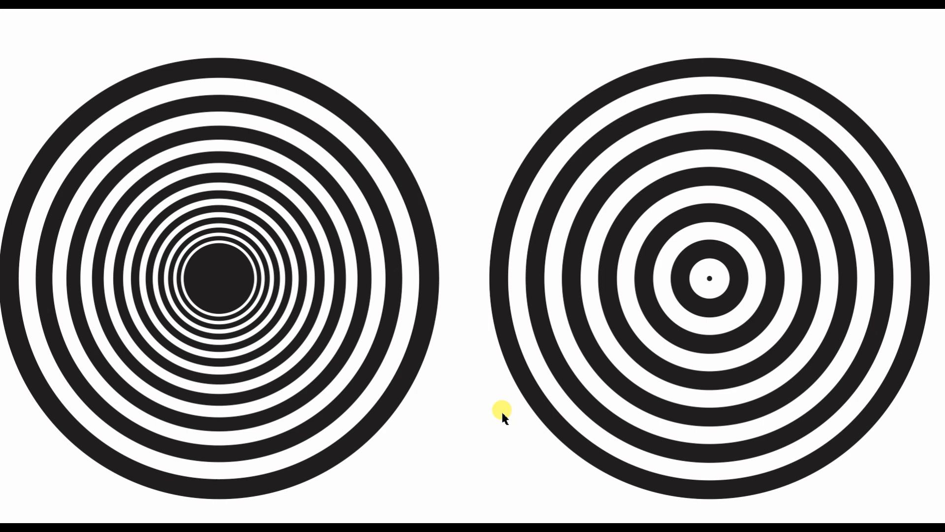
{"action": "left_click", "coordinate": [504, 395]}
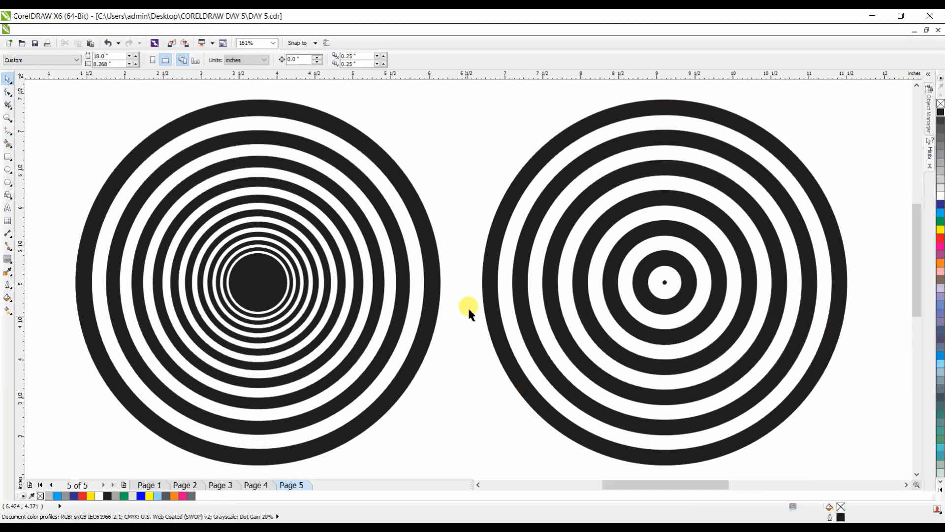
Step: Delete both ring patterns from Page 5 and review the Day 5 topic list on Page 1
{"action": "key", "text": "ctrl+a"}
{"action": "key", "text": "Delete"}
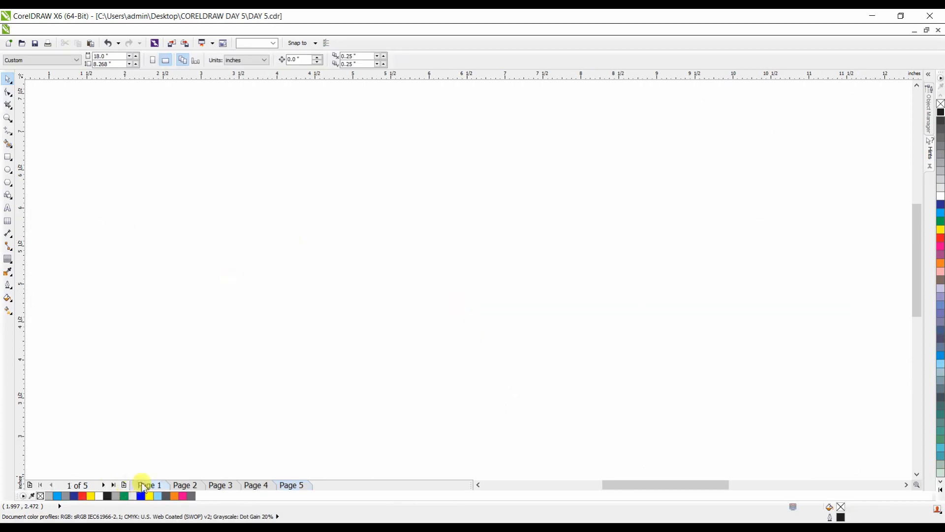
{"action": "left_click", "coordinate": [10, 266]}
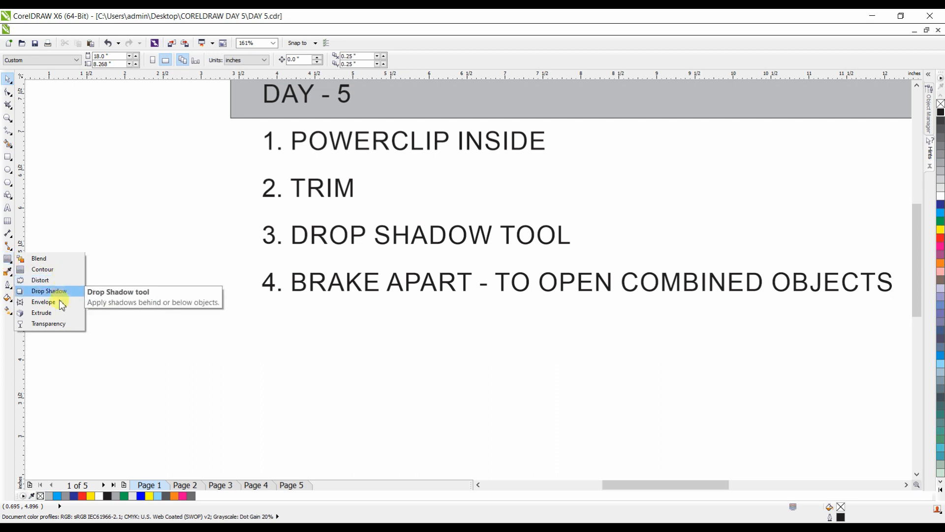
{"action": "left_click", "coordinate": [130, 179]}
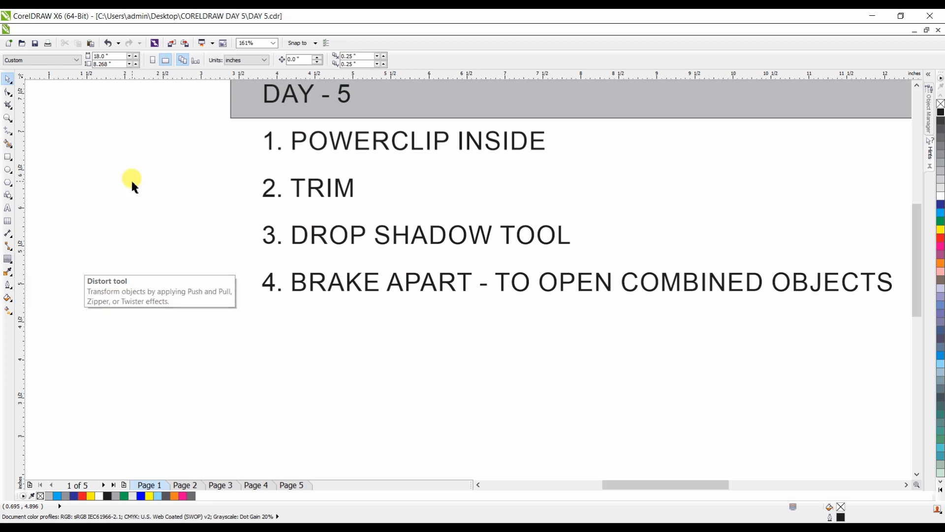
Step: Draw a rectangle about 5.85" wide and 2.67" high on Page 5 and fill it with blue (C100 M100 Y0 K0)
{"action": "left_click", "coordinate": [284, 485]}
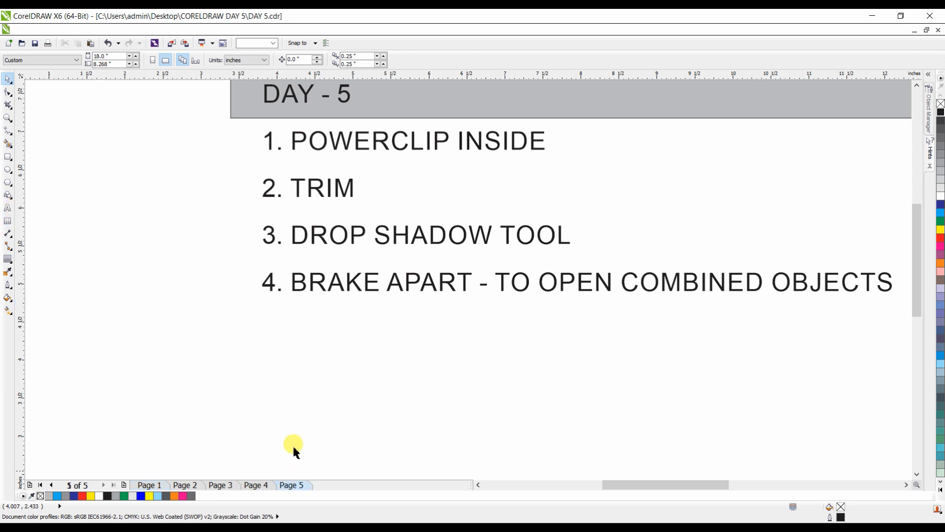
{"action": "left_click", "coordinate": [8, 156]}
{"action": "left_click_drag", "start_coordinate": [307, 203], "coordinate": [669, 375]}
{"action": "left_click", "coordinate": [940, 206]}
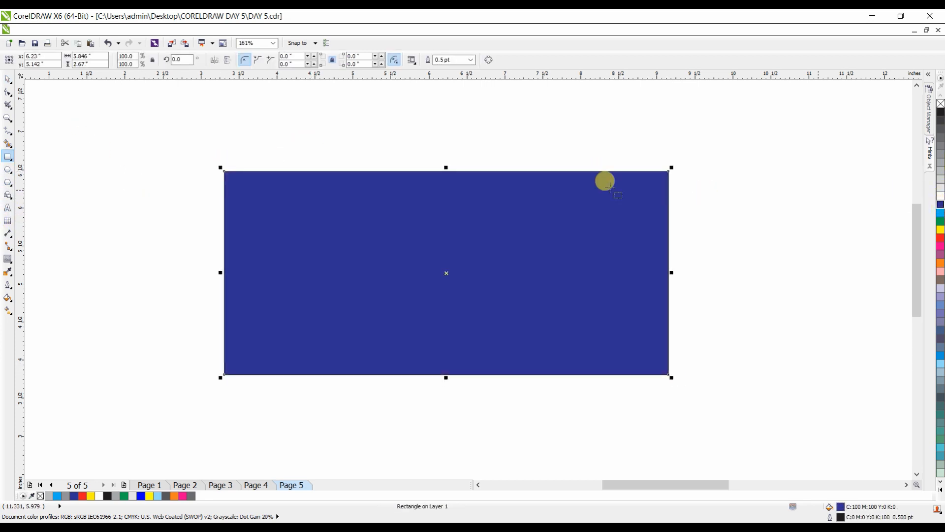
{"action": "left_click", "coordinate": [9, 81]}
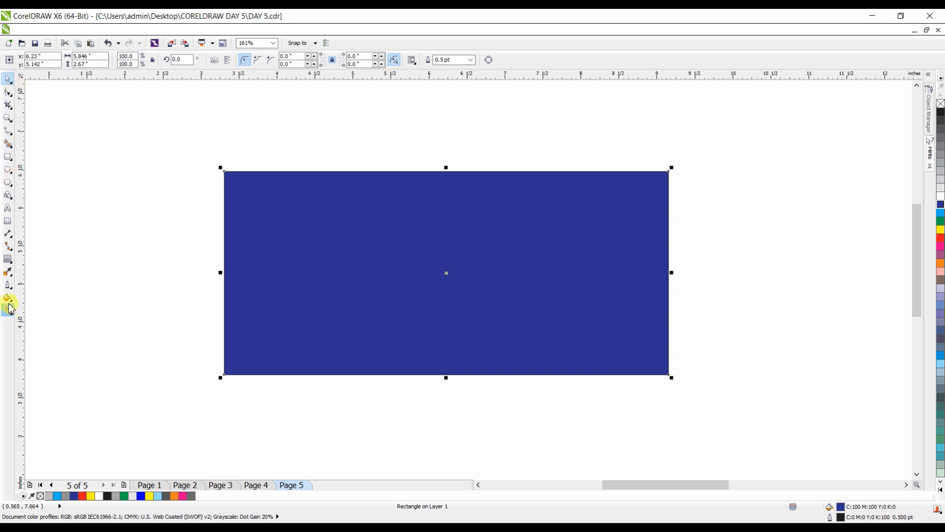
Step: Distort the blue rectangle with an Envelope, pulling the top and bottom midpoints inward and both side midpoints outward
{"action": "left_click", "coordinate": [7, 259]}
{"action": "left_click", "coordinate": [59, 305]}
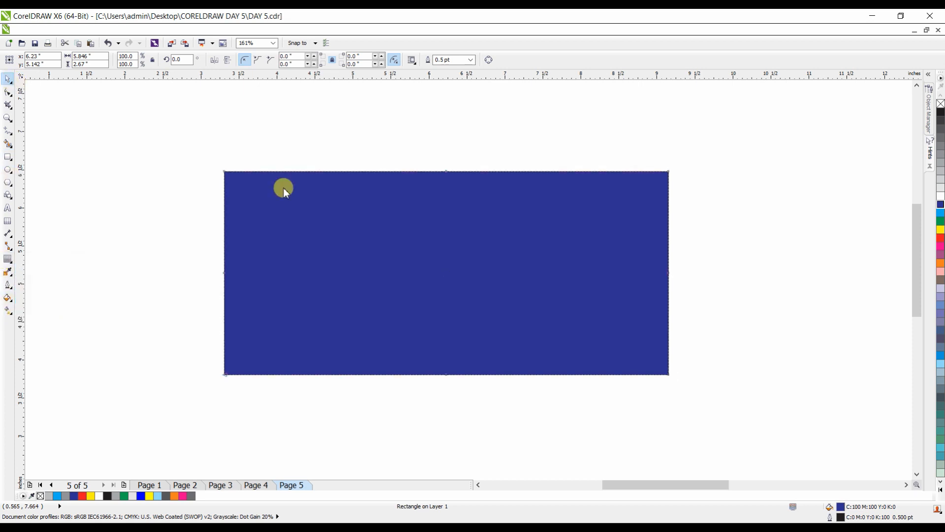
{"action": "left_click_drag", "start_coordinate": [446, 172], "coordinate": [450, 208]}
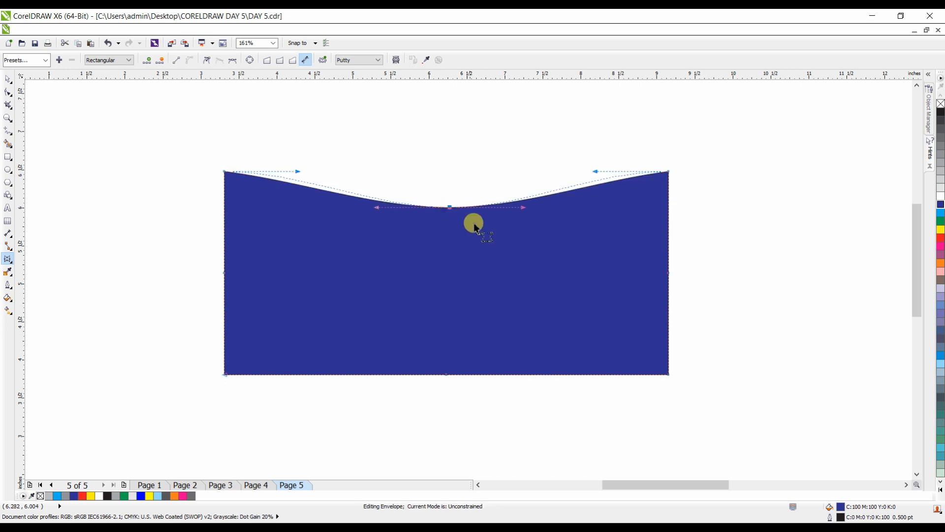
{"action": "left_click_drag", "start_coordinate": [447, 375], "coordinate": [457, 312]}
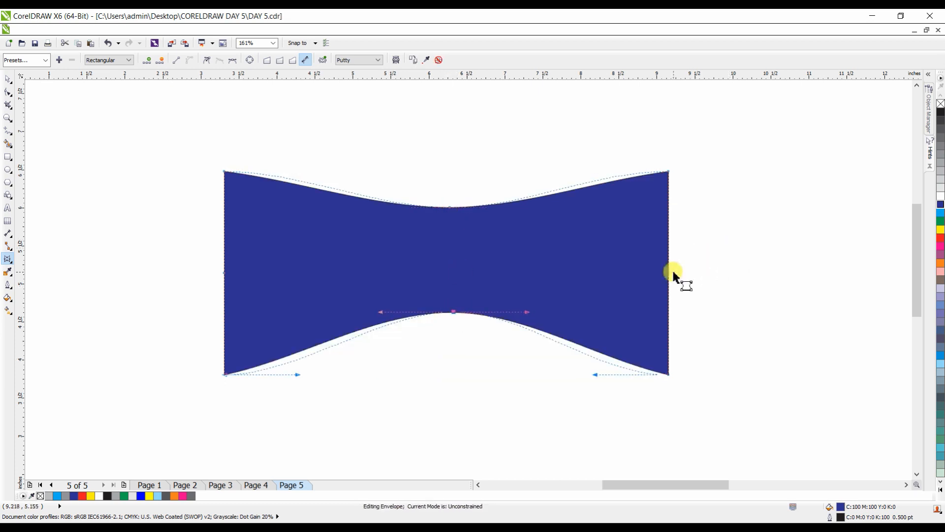
{"action": "left_click_drag", "start_coordinate": [668, 272], "coordinate": [706, 271]}
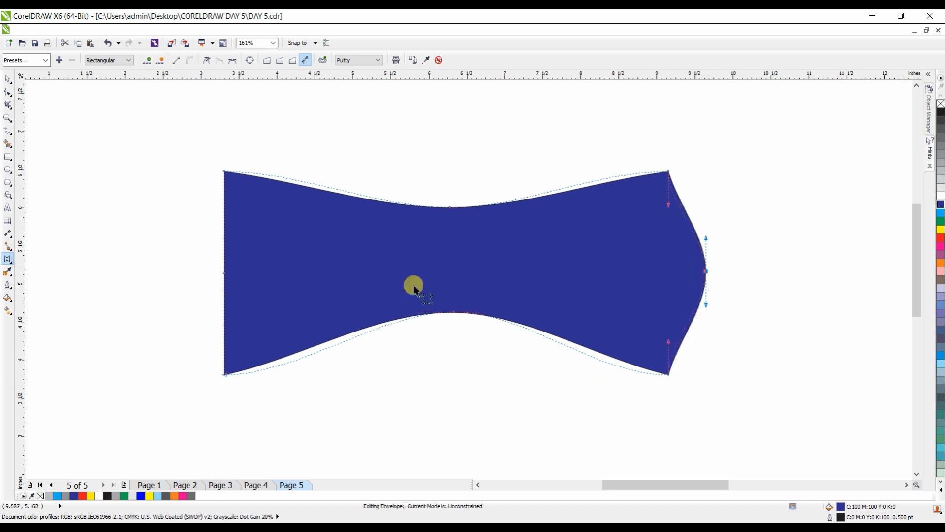
{"action": "left_click_drag", "start_coordinate": [226, 274], "coordinate": [187, 274]}
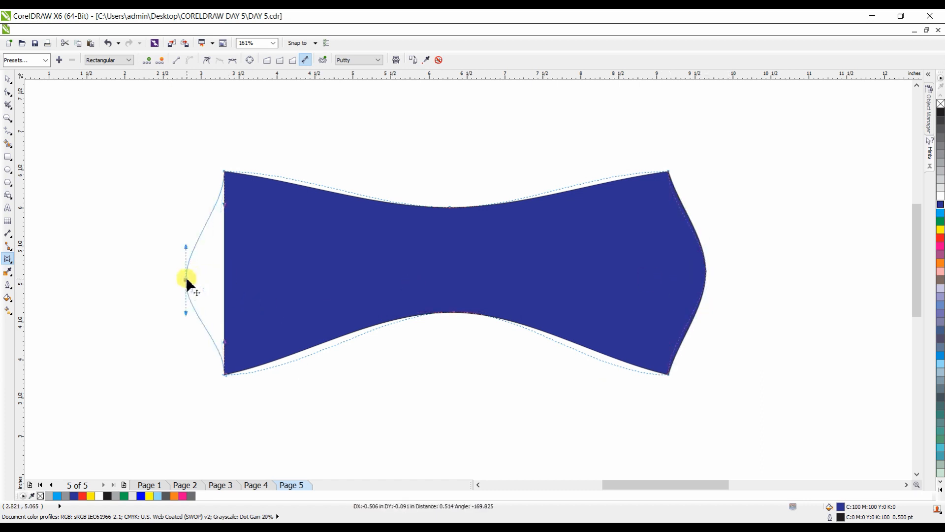
Step: Delete the distorted rectangle and place the artistic text HIMMATWALA, scaled up to about 6.4 in wide
{"action": "key", "text": "Delete"}
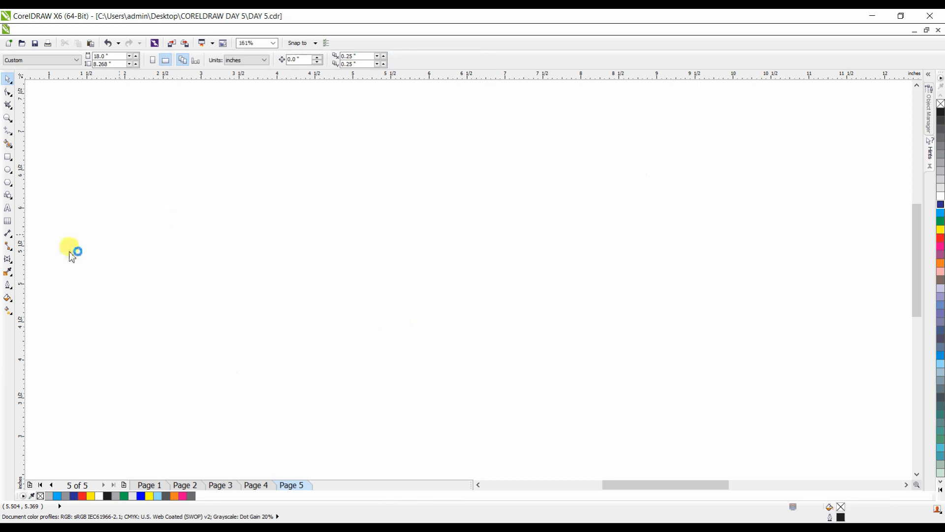
{"action": "left_click", "coordinate": [10, 208]}
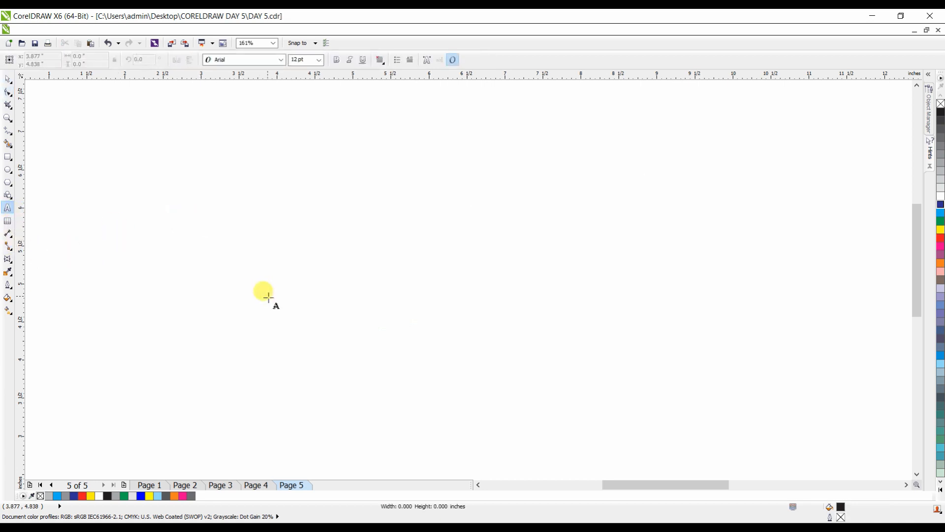
{"action": "left_click", "coordinate": [268, 292]}
{"action": "type", "text": "HI"}
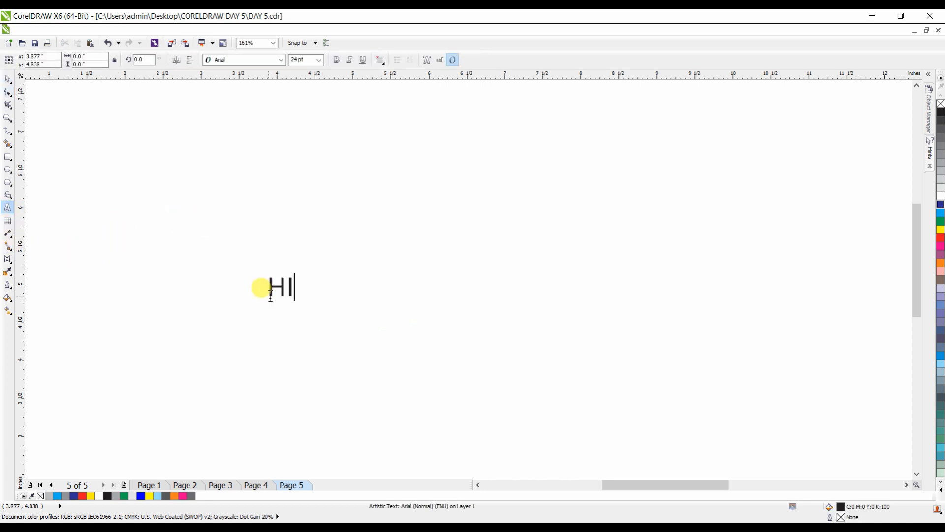
{"action": "type", "text": "MMATWALA"}
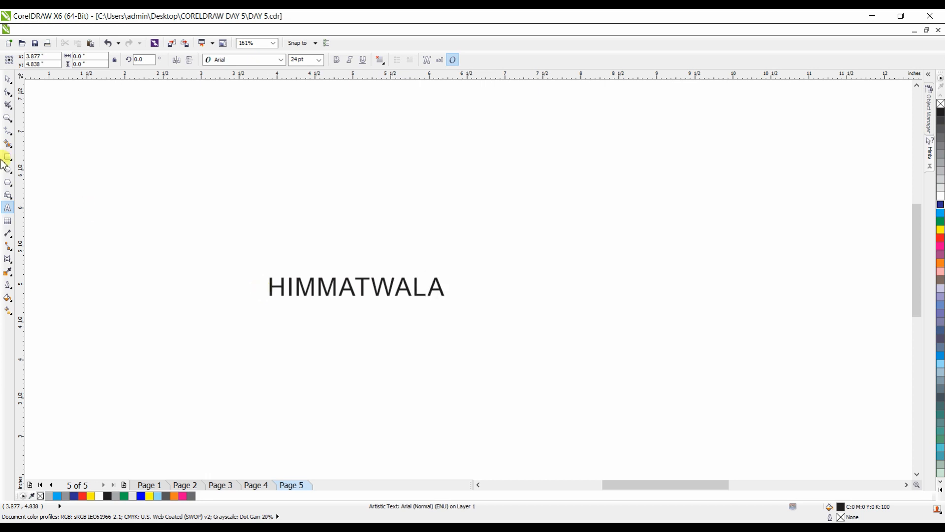
{"action": "left_click", "coordinate": [8, 79]}
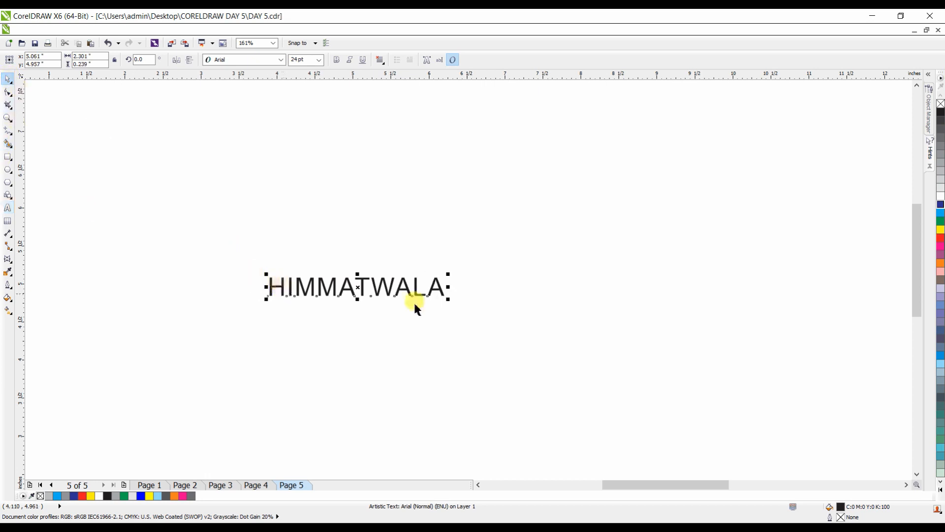
{"action": "left_click_drag", "start_coordinate": [448, 302], "coordinate": [749, 433]}
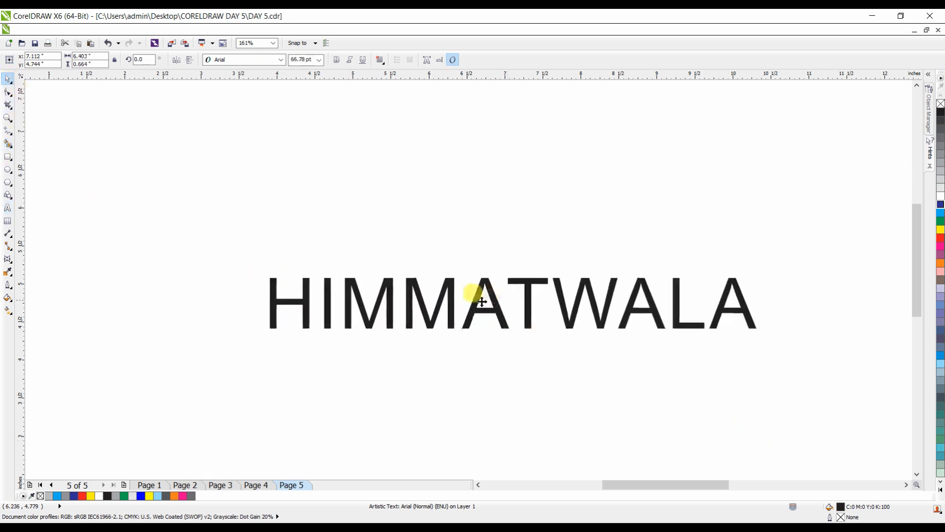
Step: Open the HIMMATWALA text for editing and clear all of its letters
{"action": "left_click", "coordinate": [386, 296]}
{"action": "left_click", "coordinate": [347, 292]}
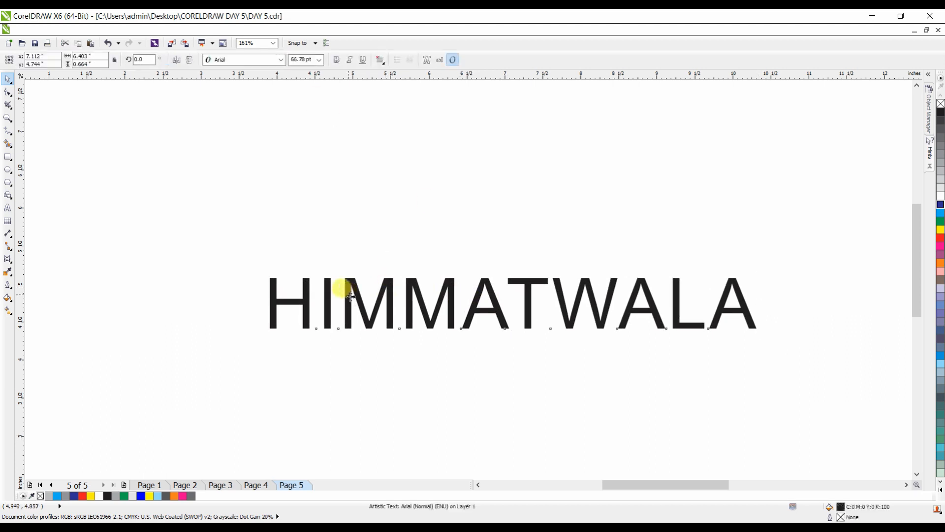
{"action": "left_click", "coordinate": [290, 301]}
{"action": "left_click", "coordinate": [278, 304]}
{"action": "double_click", "coordinate": [279, 303]}
{"action": "left_click_drag", "start_coordinate": [262, 295], "coordinate": [791, 338]}
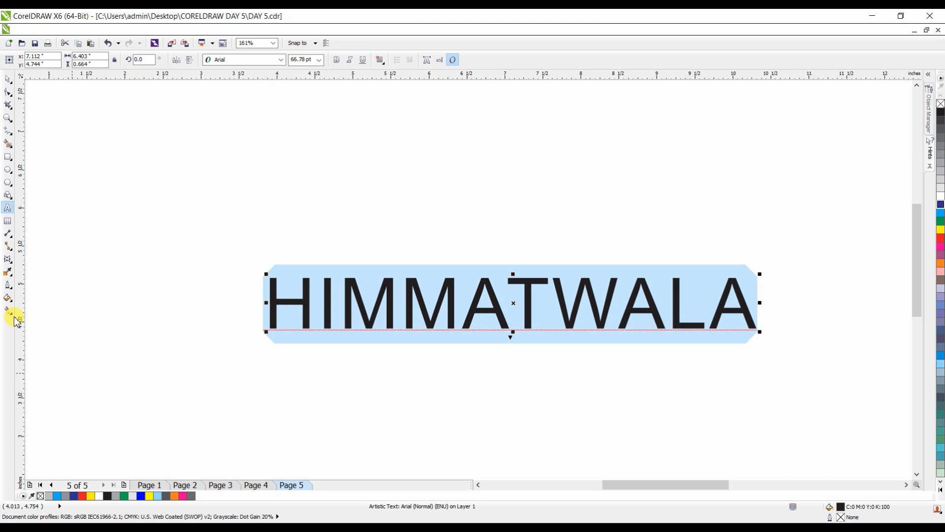
{"action": "key", "text": "Delete"}
{"action": "type", "text": "M"}
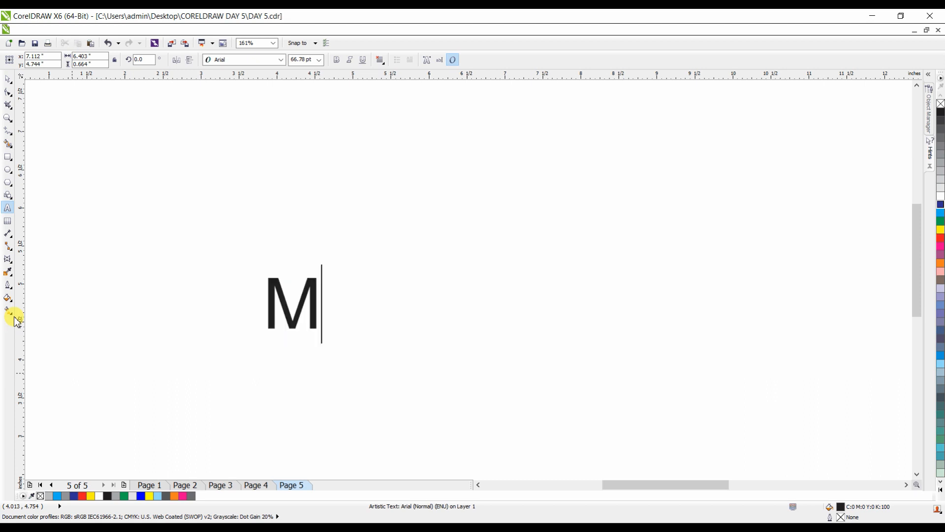
{"action": "type", "text": "R."}
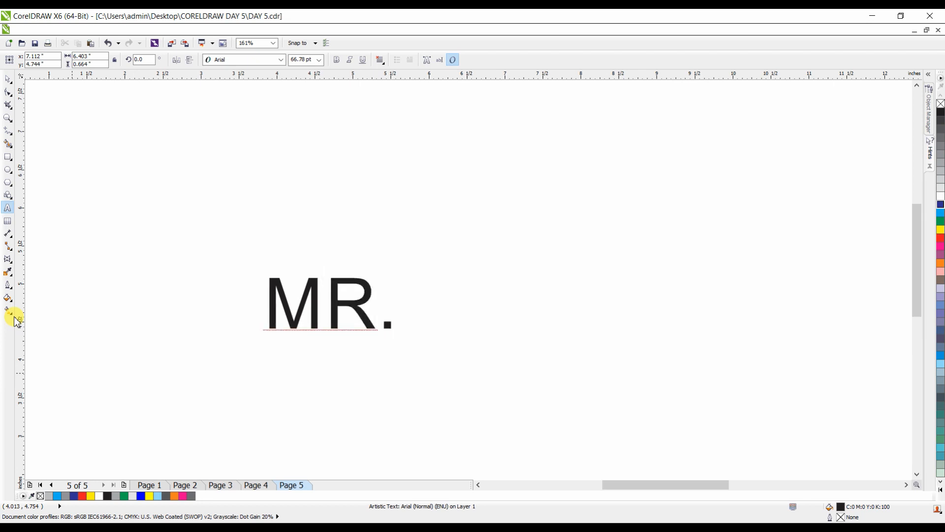
{"action": "key", "text": "BackSpace"}
{"action": "key", "text": "BackSpace"}
{"action": "key", "text": "BackSpace"}
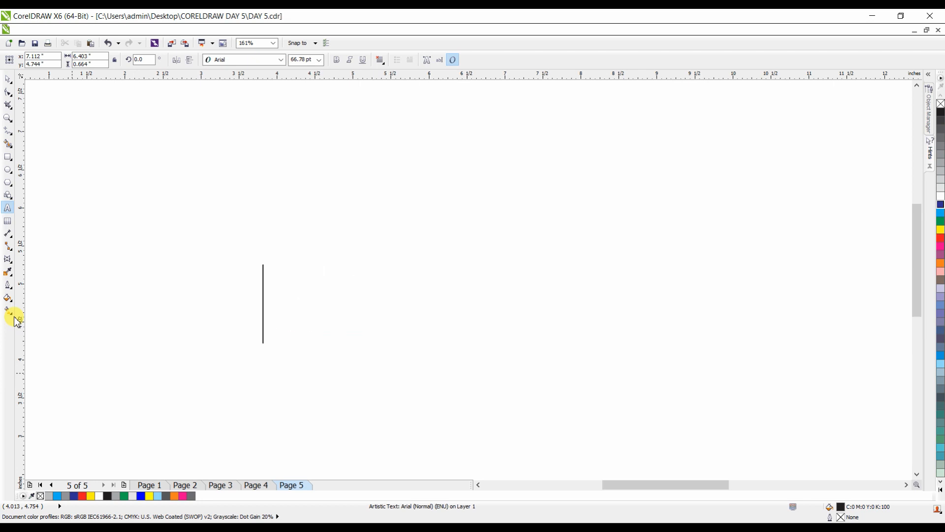
Step: Enter DEEWAR in the emptied text object and set its font to Cooper Black
{"action": "type", "text": "DEEWAR"}
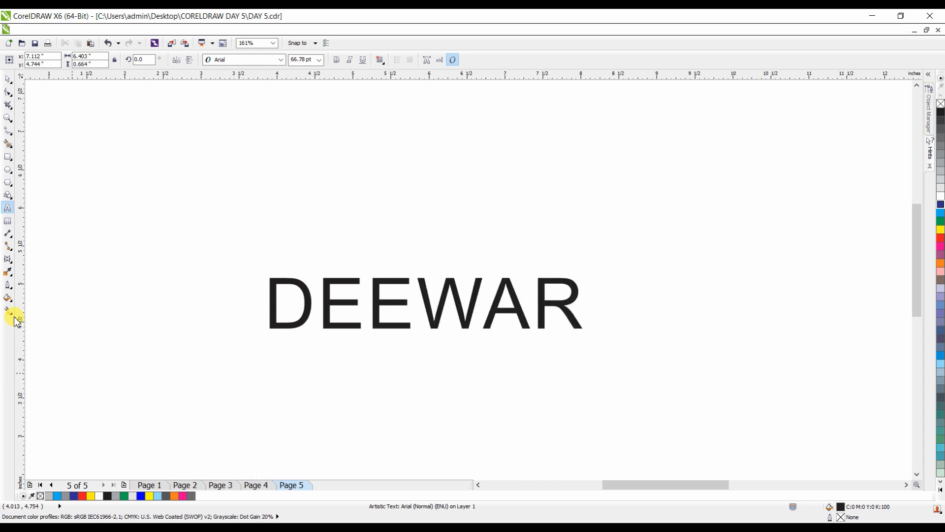
{"action": "left_click", "coordinate": [8, 79]}
{"action": "left_click", "coordinate": [281, 59]}
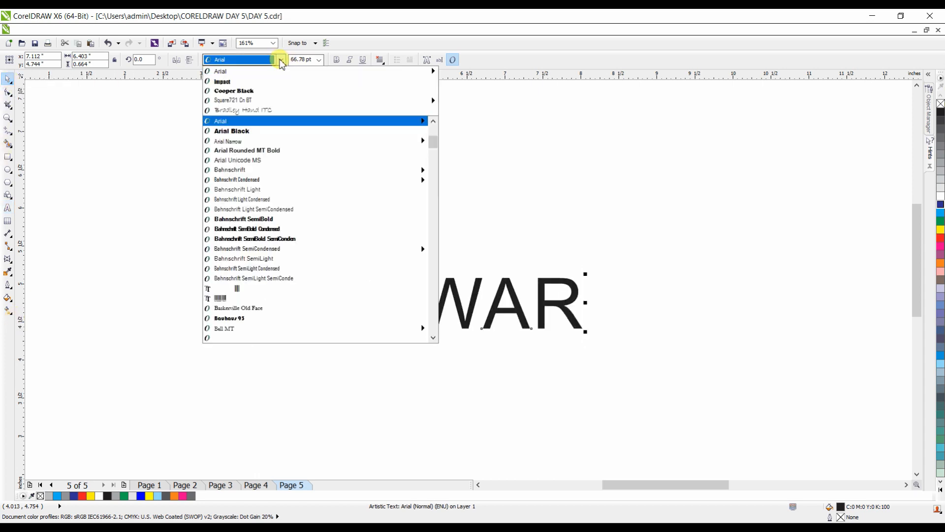
{"action": "left_click", "coordinate": [270, 86]}
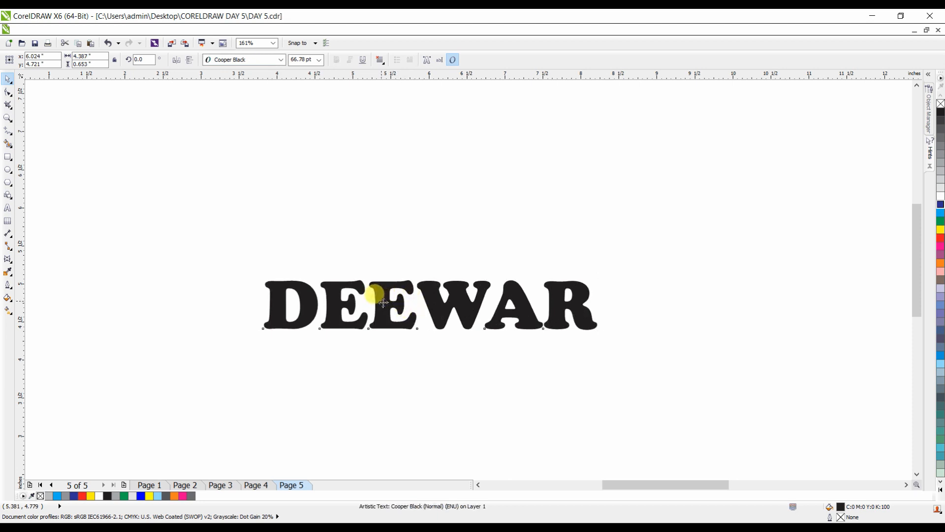
Step: Move the DEEWAR text up, enlarge it to about 7.2 in wide, and set its font to Gill Sans Ultra Bold
{"action": "left_click_drag", "start_coordinate": [394, 302], "coordinate": [328, 222]}
{"action": "left_click_drag", "start_coordinate": [540, 254], "coordinate": [732, 394]}
{"action": "left_click", "coordinate": [282, 59]}
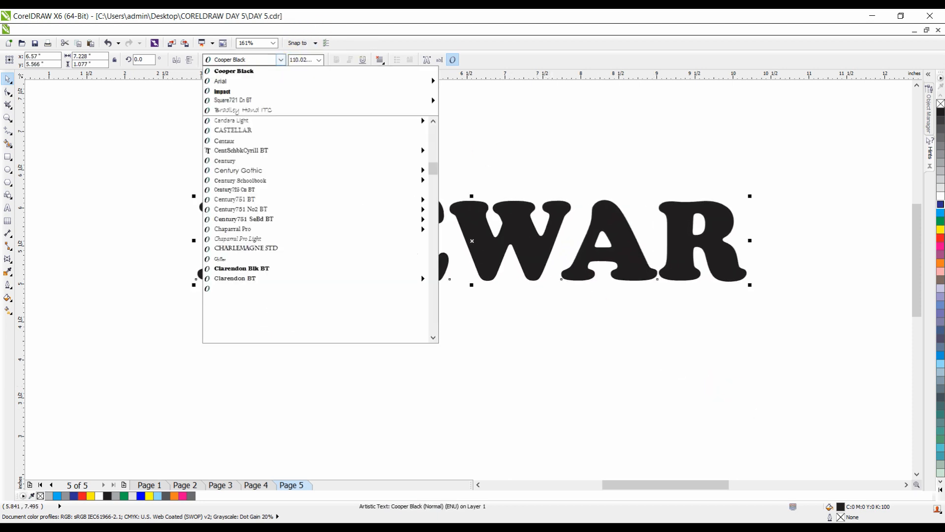
{"action": "left_click_drag", "start_coordinate": [436, 180], "coordinate": [439, 211]}
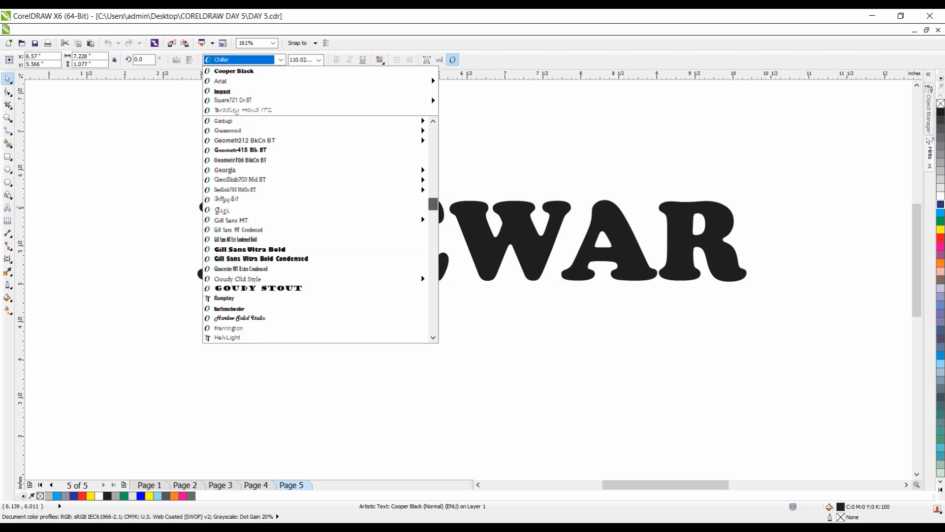
{"action": "left_click", "coordinate": [340, 249]}
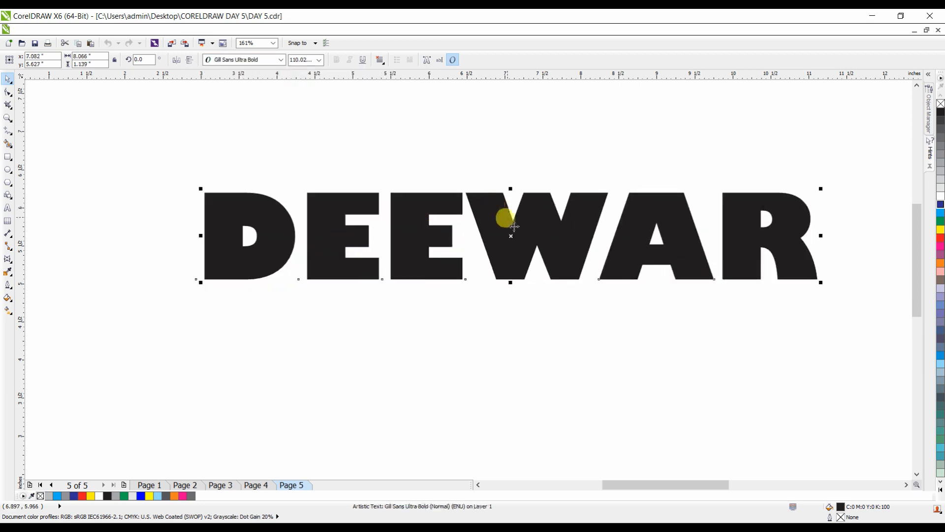
Step: Reposition the DEEWAR text mid-page and stretch it vertically to about 2.29 in tall
{"action": "left_click_drag", "start_coordinate": [514, 226], "coordinate": [480, 257]}
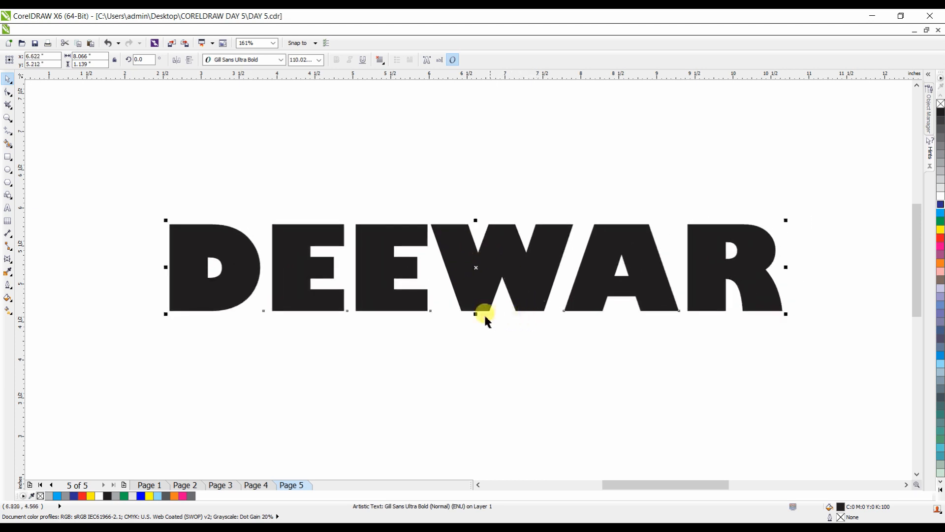
{"action": "left_click_drag", "start_coordinate": [473, 309], "coordinate": [487, 401]}
{"action": "mouse_move", "coordinate": [463, 224]}
{"action": "left_mouse_down"}
{"action": "mouse_move", "coordinate": [456, 228]}
{"action": "mouse_move", "coordinate": [450, 196]}
{"action": "mouse_move", "coordinate": [460, 207]}
{"action": "left_mouse_up"}
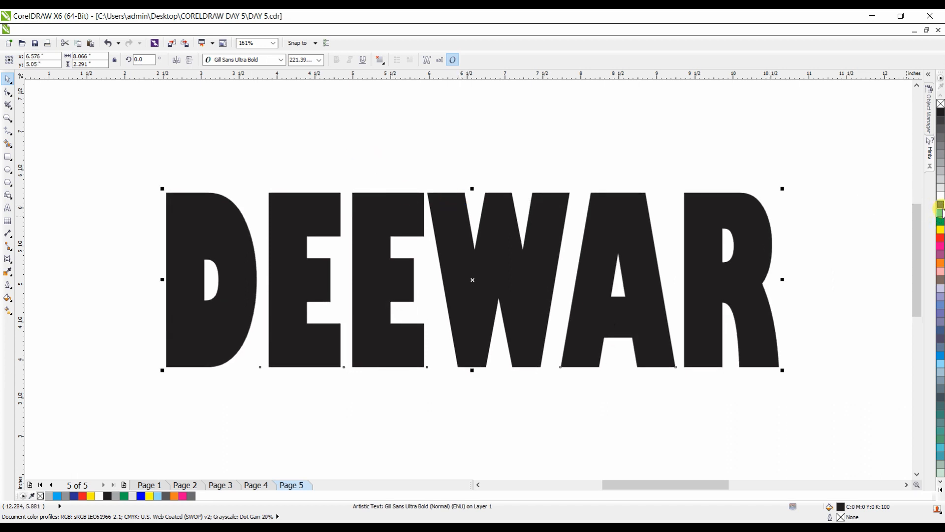
Step: Apply an Envelope to the DEEWAR text, curving the middle of its top and bottom edges inward by about 0.6 in
{"action": "left_click", "coordinate": [8, 262]}
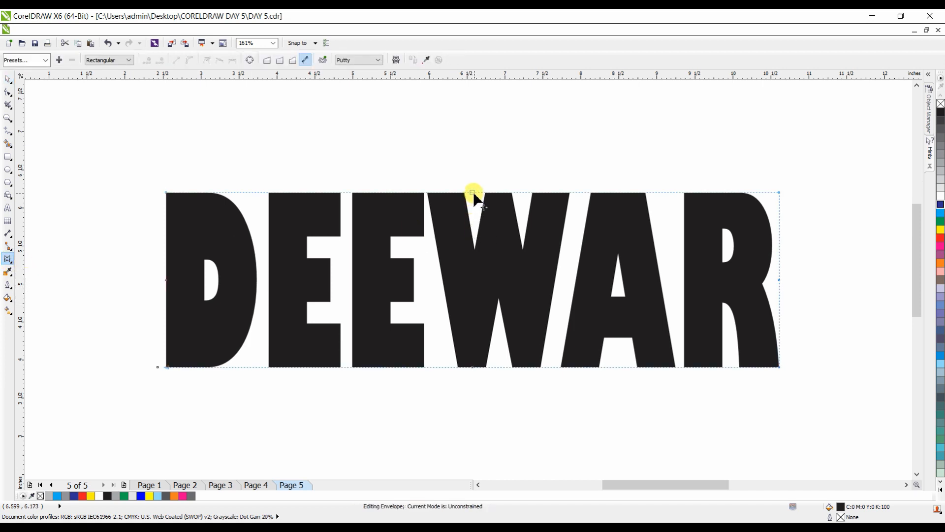
{"action": "left_click_drag", "start_coordinate": [472, 192], "coordinate": [474, 236]}
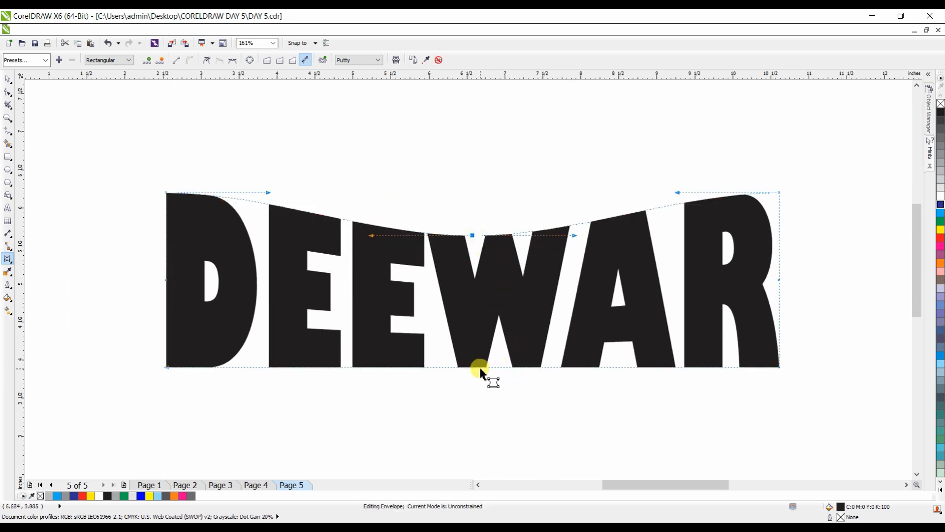
{"action": "left_click_drag", "start_coordinate": [473, 368], "coordinate": [476, 321]}
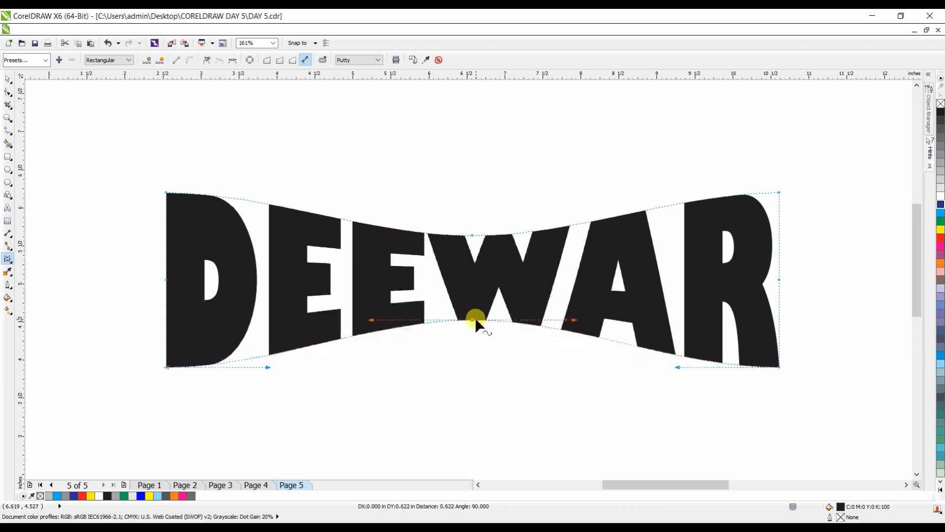
{"action": "key", "text": "space"}
{"action": "left_click", "coordinate": [689, 127]}
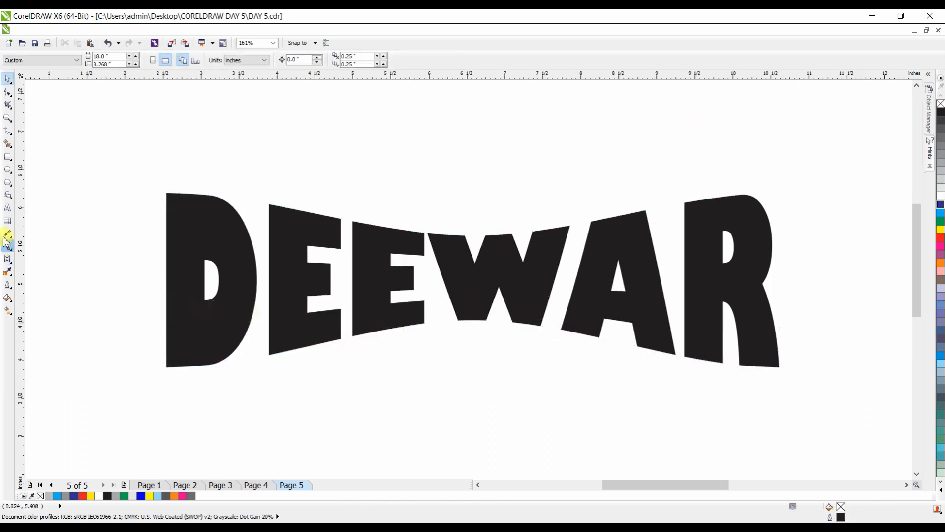
Step: Apply an inside Contour to the DEEWAR text with 12 steps and an offset of about 0.033 in
{"action": "left_click", "coordinate": [7, 257]}
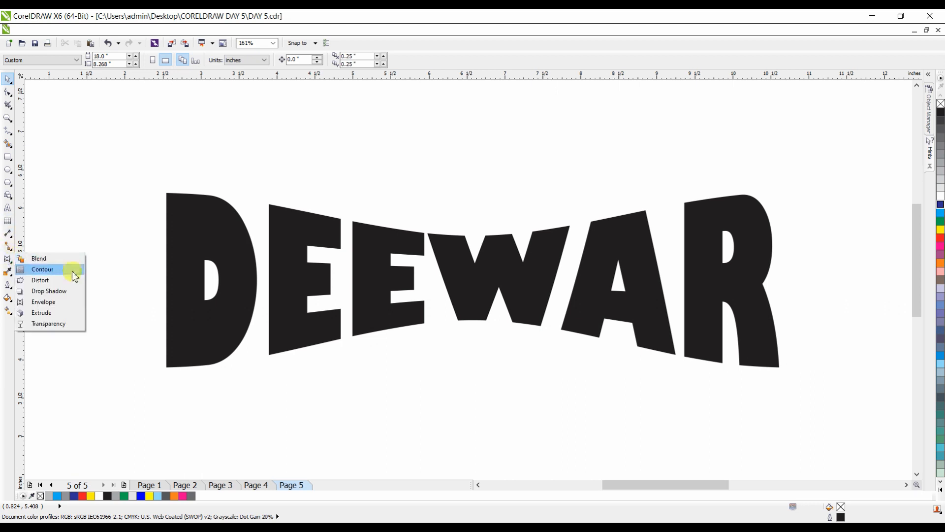
{"action": "left_click", "coordinate": [42, 269]}
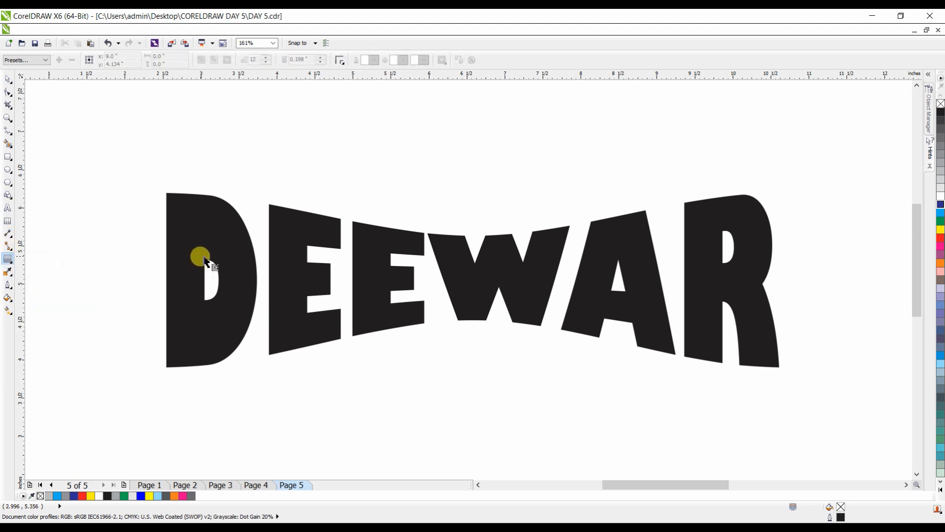
{"action": "left_click", "coordinate": [187, 272]}
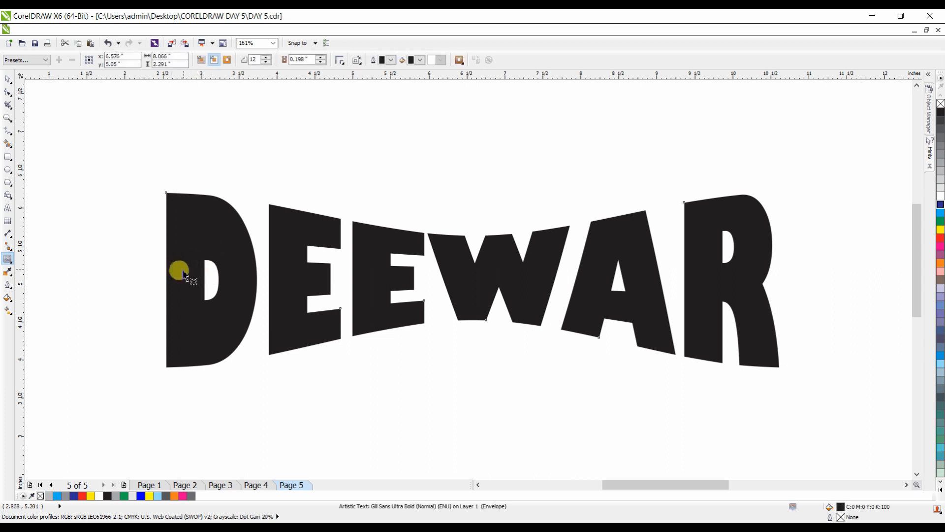
{"action": "left_click_drag", "start_coordinate": [185, 274], "coordinate": [194, 268]}
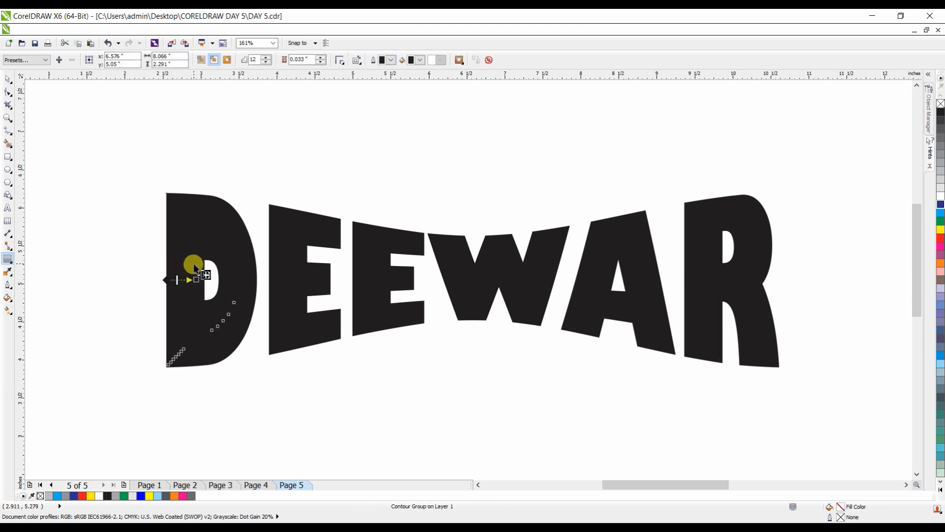
Step: Fill the contoured DEEWAR text with yellow and reselect the contour group
{"action": "left_click", "coordinate": [941, 231]}
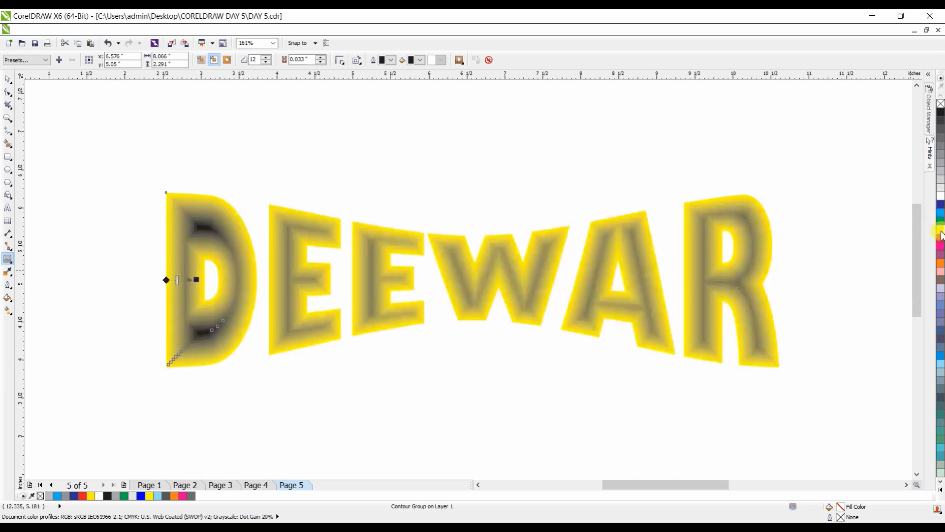
{"action": "key", "text": "space"}
{"action": "left_click", "coordinate": [509, 363]}
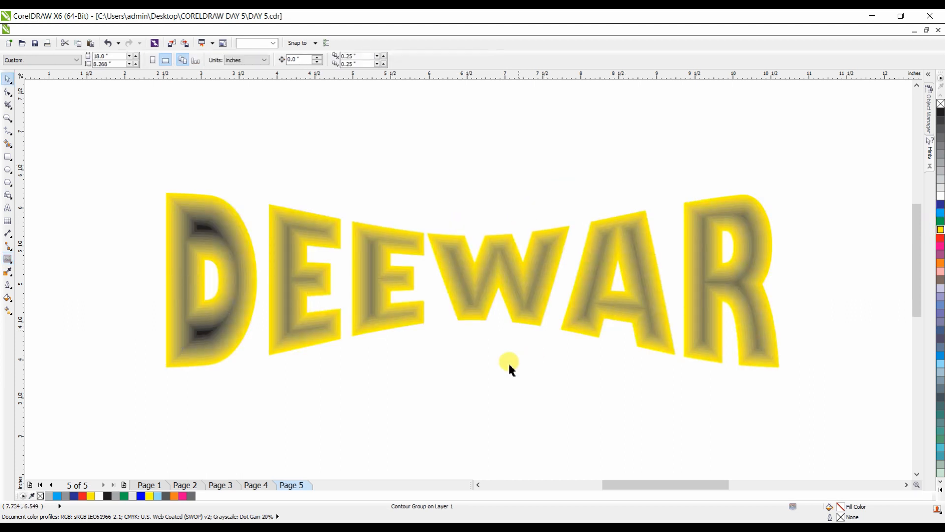
{"action": "left_click", "coordinate": [528, 275]}
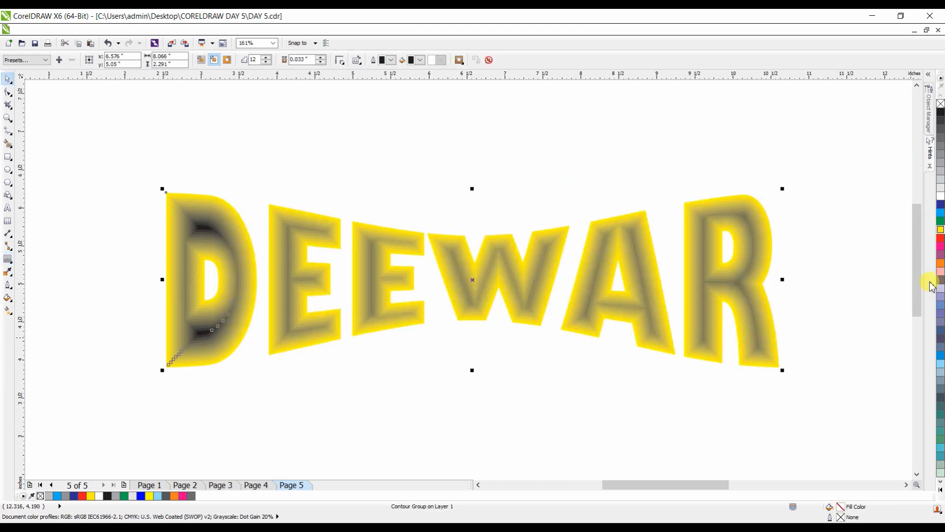
Step: Change the fill of the contoured DEEWAR text to red
{"action": "left_click", "coordinate": [940, 239]}
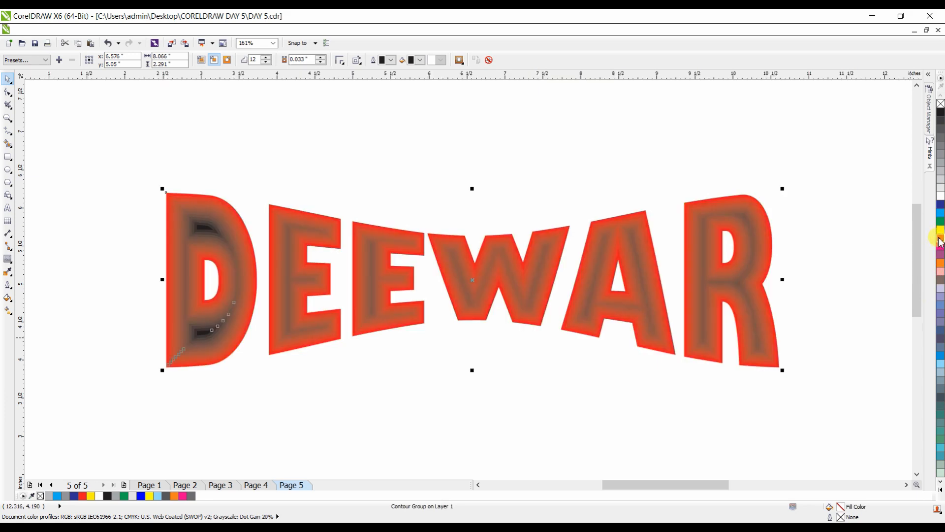
{"action": "left_click", "coordinate": [853, 208]}
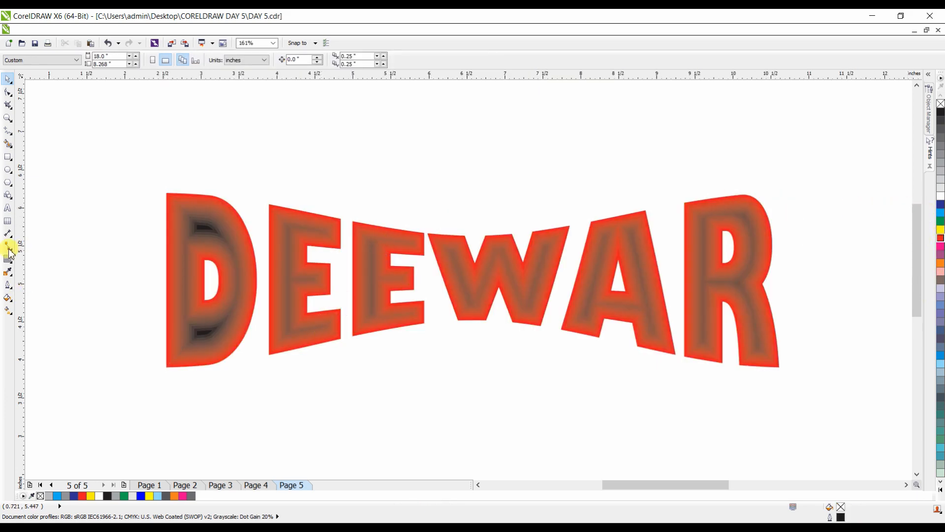
Step: Try to apply a Drop Shadow to the red contoured DEEWAR text
{"action": "left_click", "coordinate": [7, 266]}
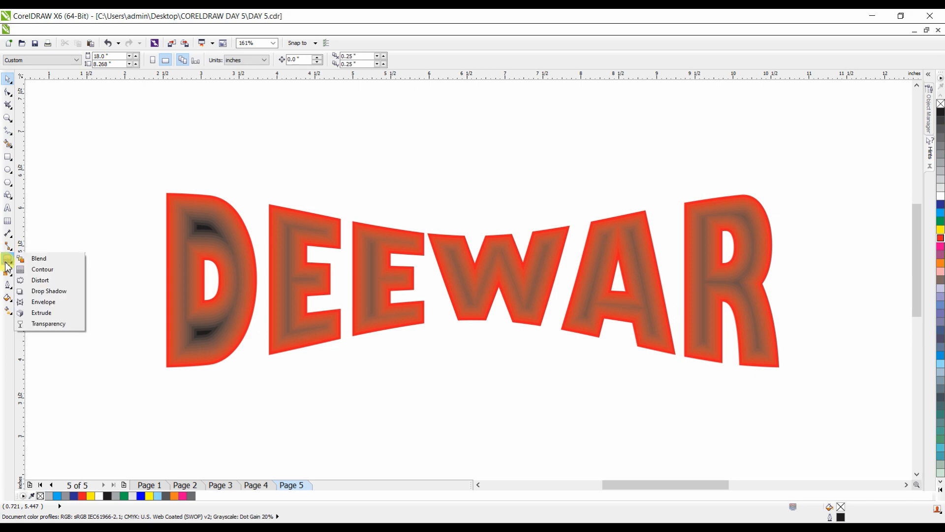
{"action": "left_click", "coordinate": [63, 293]}
{"action": "left_click", "coordinate": [475, 308]}
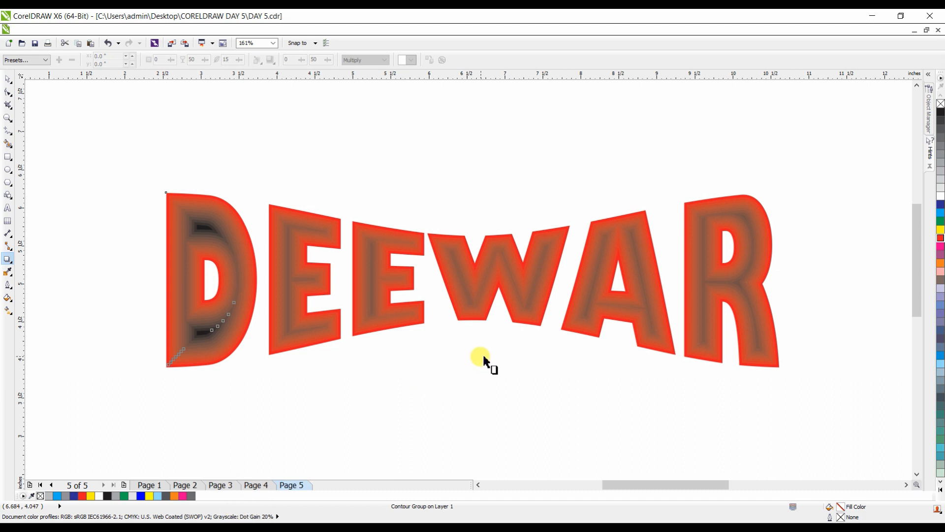
{"action": "key", "text": "space"}
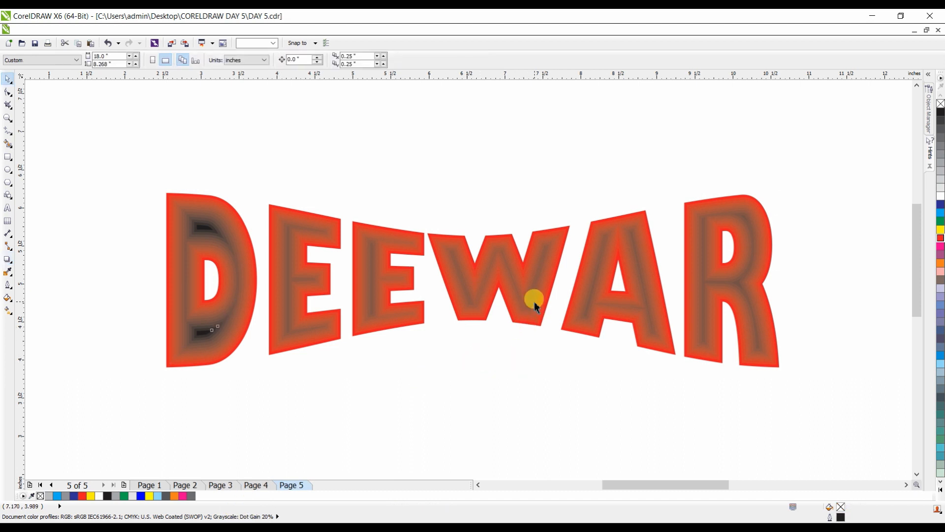
{"action": "left_click", "coordinate": [513, 320]}
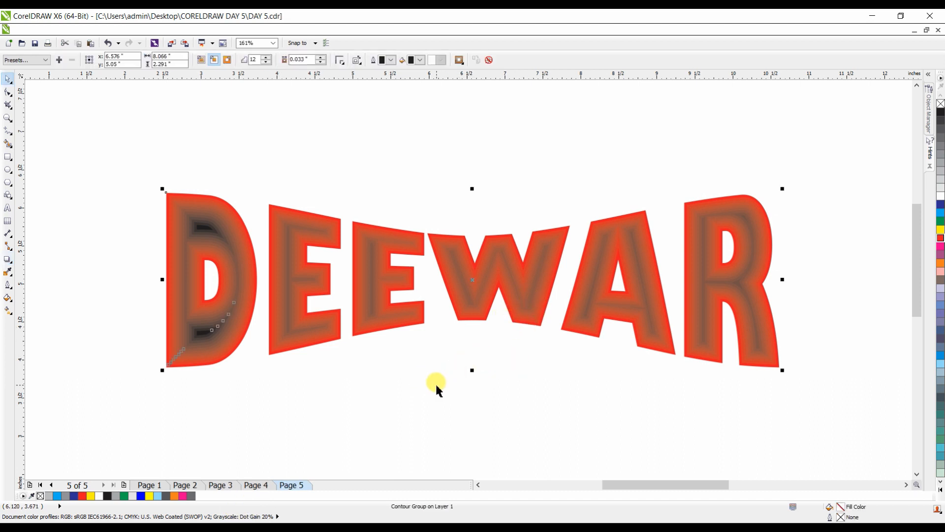
{"action": "left_click", "coordinate": [461, 283]}
{"action": "left_click", "coordinate": [420, 339]}
{"action": "left_click", "coordinate": [462, 300]}
{"action": "left_click", "coordinate": [373, 356]}
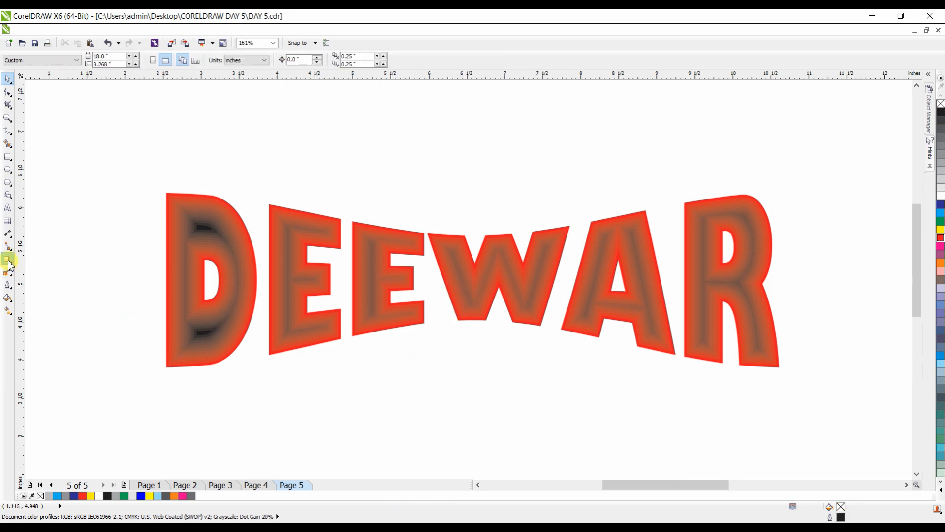
Step: Break the DEEWAR contour group apart and ungroup its inner contour shapes
{"action": "left_click", "coordinate": [9, 263]}
{"action": "left_click", "coordinate": [47, 268]}
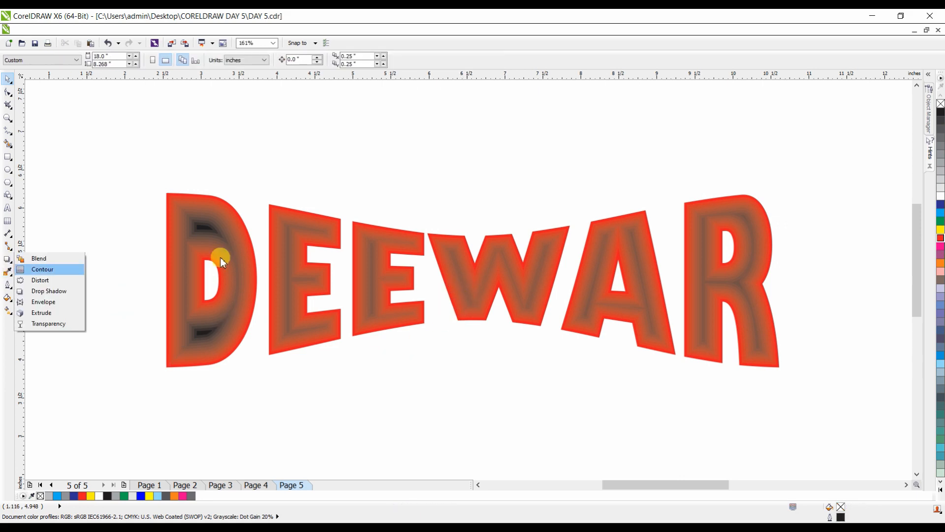
{"action": "left_click", "coordinate": [389, 278]}
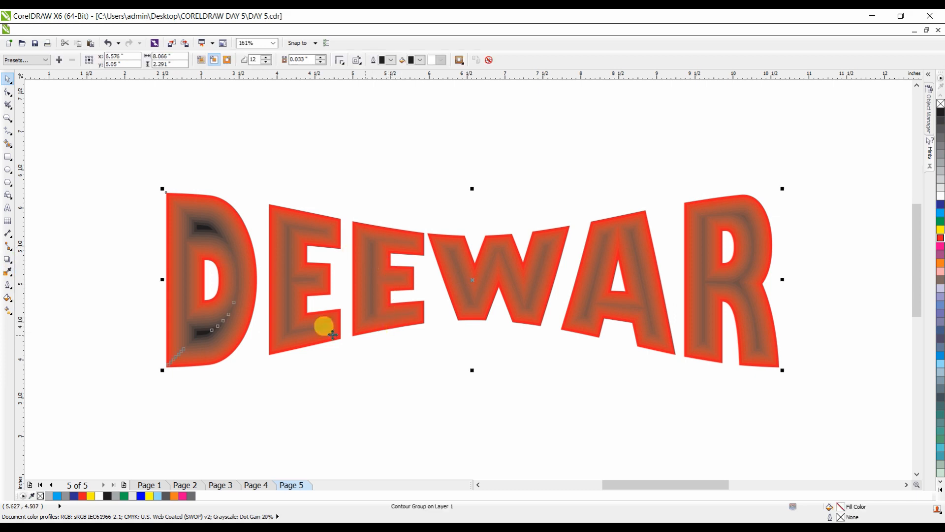
{"action": "key", "text": "ctrl+k"}
{"action": "left_click", "coordinate": [365, 437]}
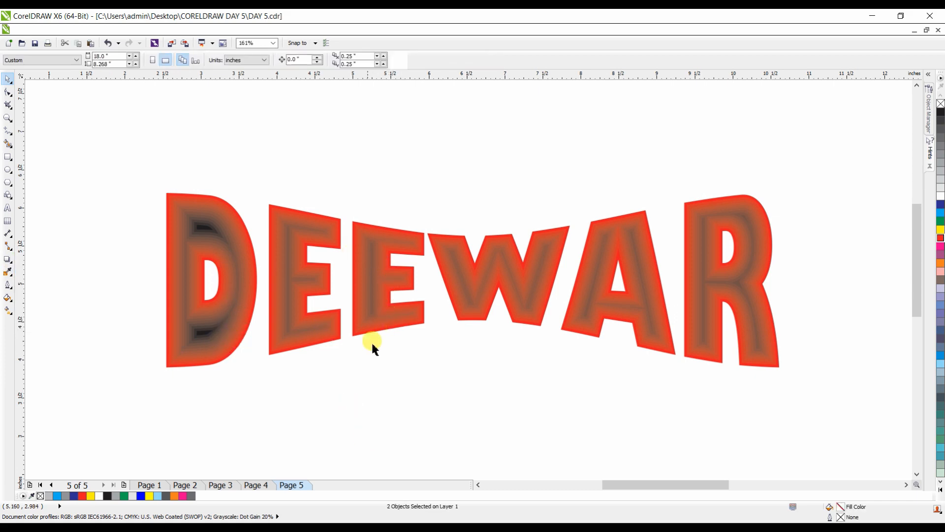
{"action": "left_click", "coordinate": [382, 281]}
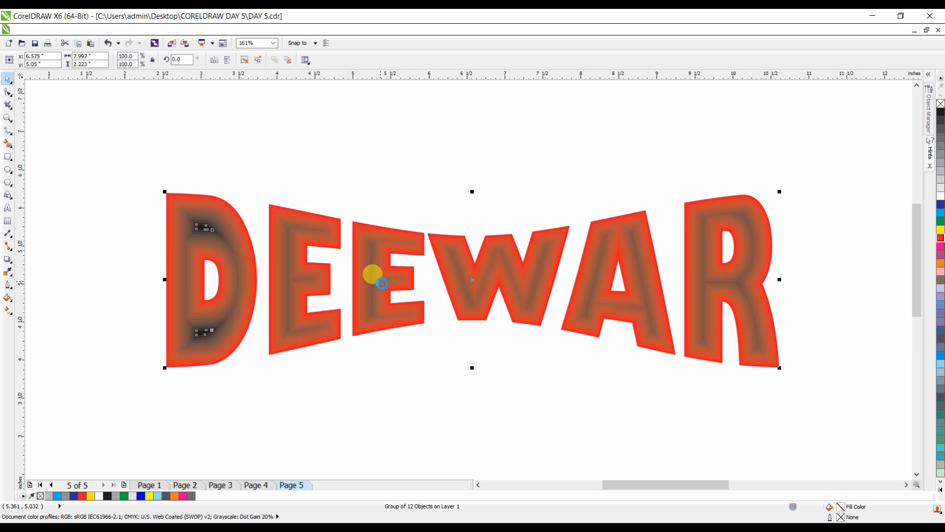
{"action": "left_click", "coordinate": [73, 357]}
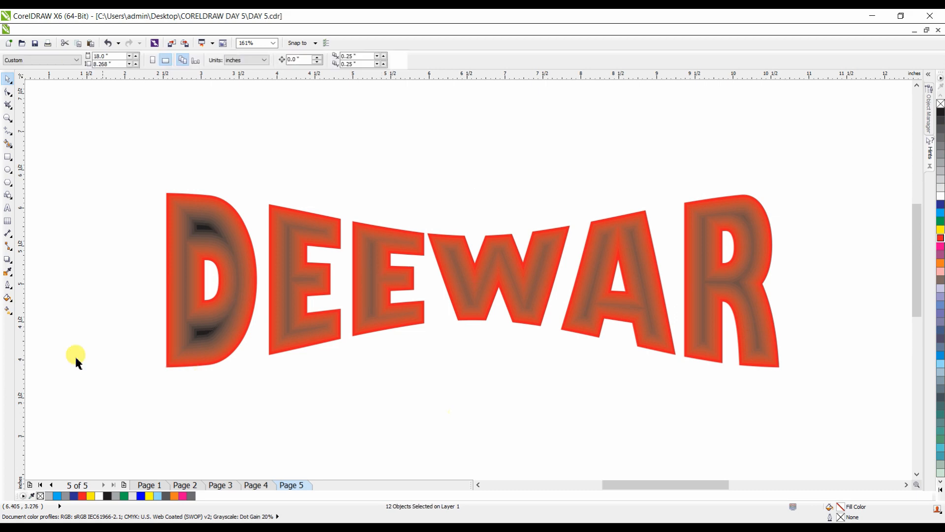
Step: Add a Drop Shadow to the outer DEEWAR shape, cast straight down by about 0.44 in
{"action": "left_click", "coordinate": [8, 260]}
{"action": "left_click", "coordinate": [476, 319]}
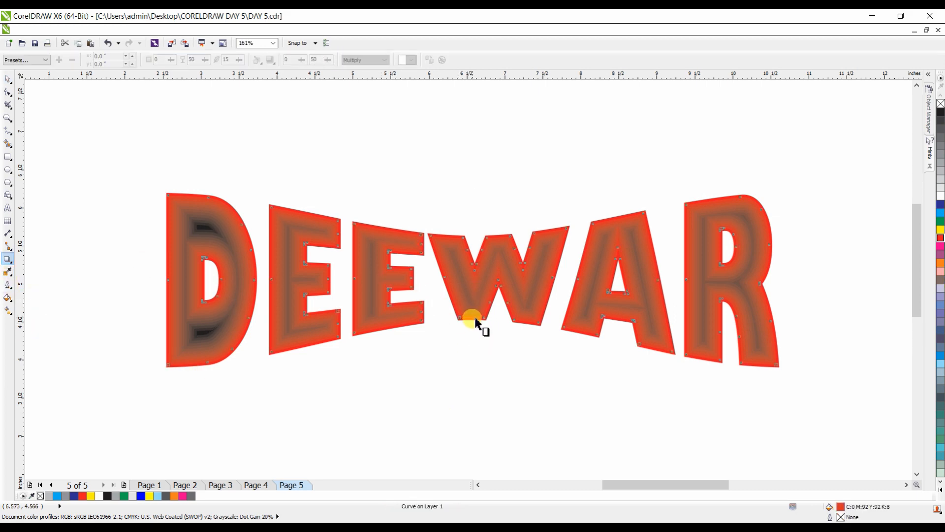
{"action": "left_click_drag", "start_coordinate": [477, 368], "coordinate": [470, 406]}
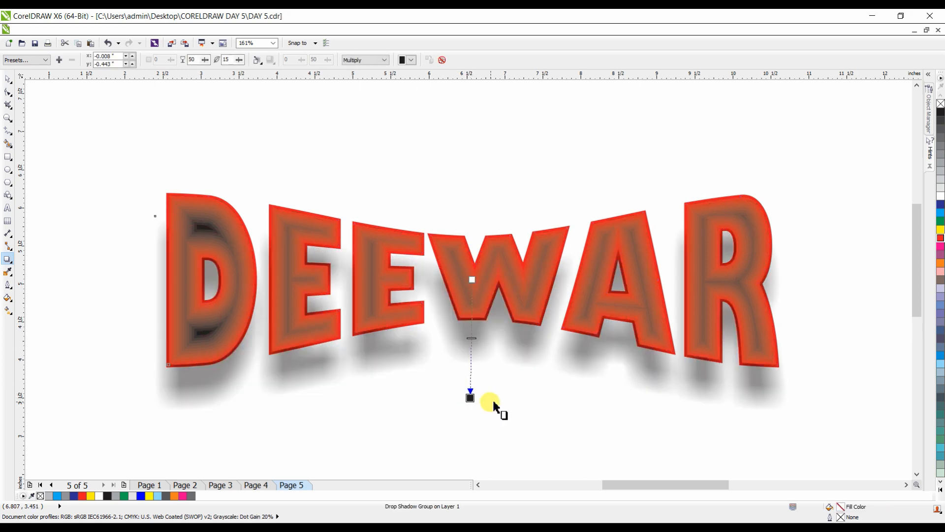
{"action": "key", "text": "space"}
{"action": "left_click", "coordinate": [546, 151]}
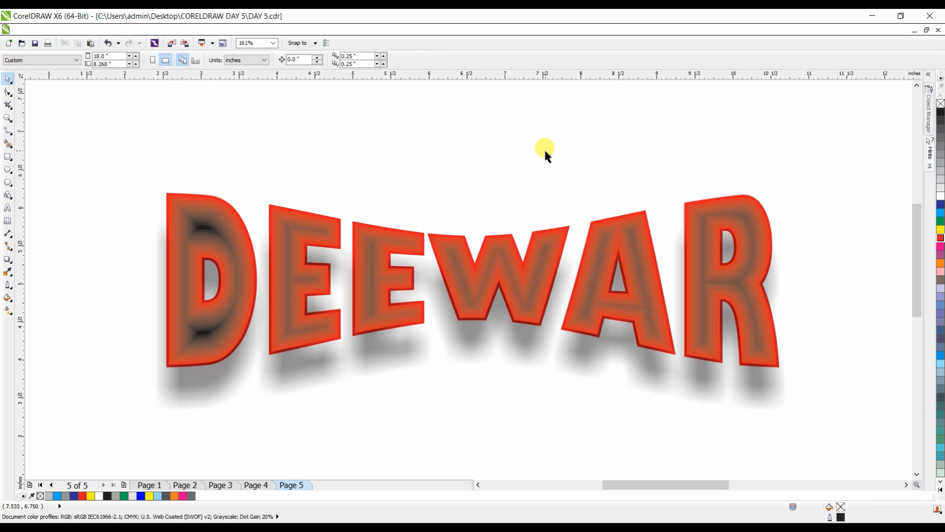
Step: Delete the whole DEEWAR artwork together with its shadow from the page
{"action": "left_click_drag", "start_coordinate": [118, 162], "coordinate": [834, 434]}
{"action": "key", "text": "Delete"}
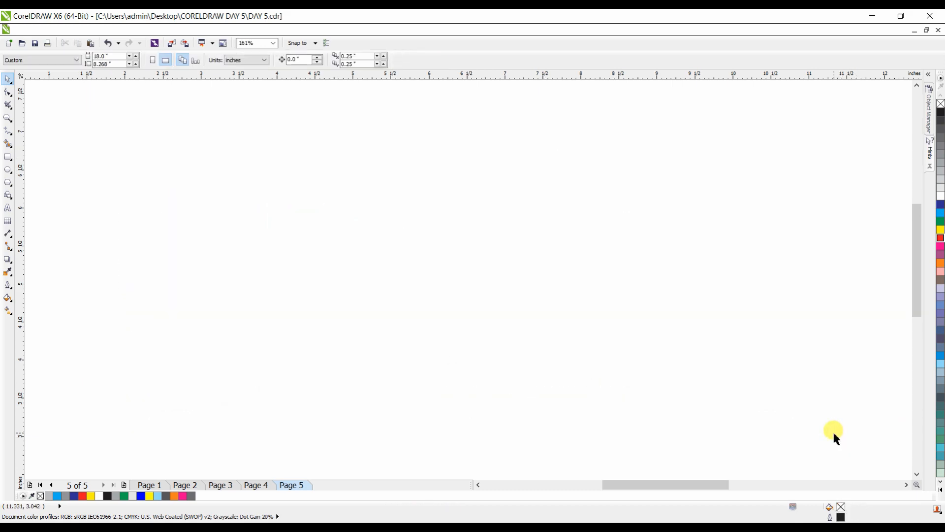
{"action": "left_click", "coordinate": [8, 265]}
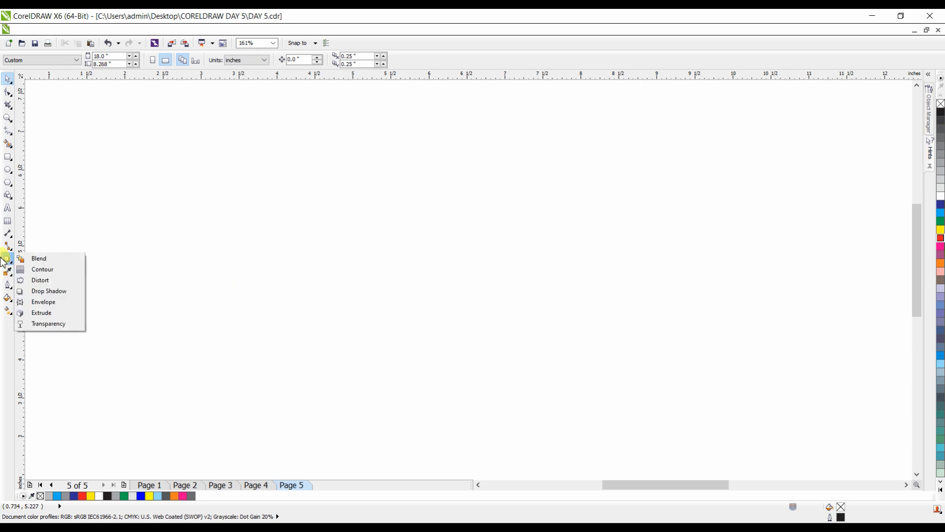
{"action": "left_click", "coordinate": [55, 258]}
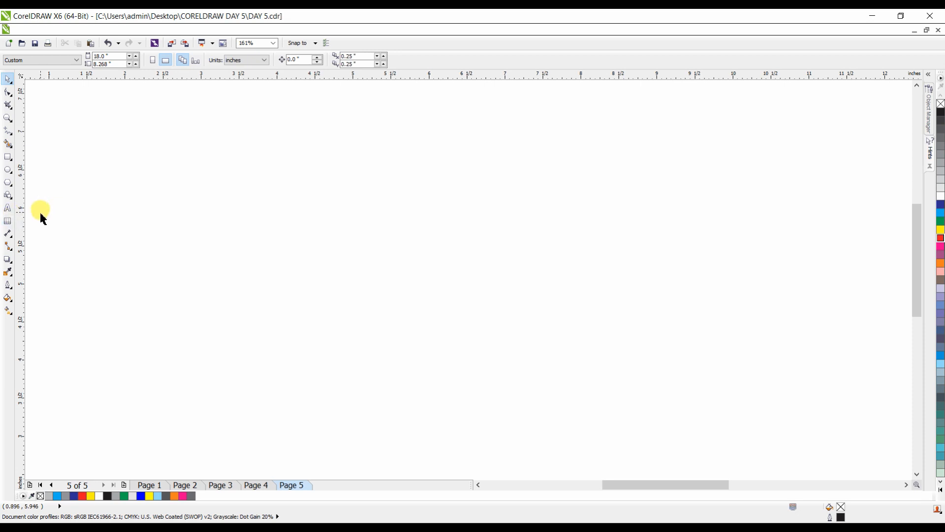
Step: Draw a narrow upright rectangle about 0.26 by 2.23 in near the page's left side and fill it with black
{"action": "left_click", "coordinate": [7, 159]}
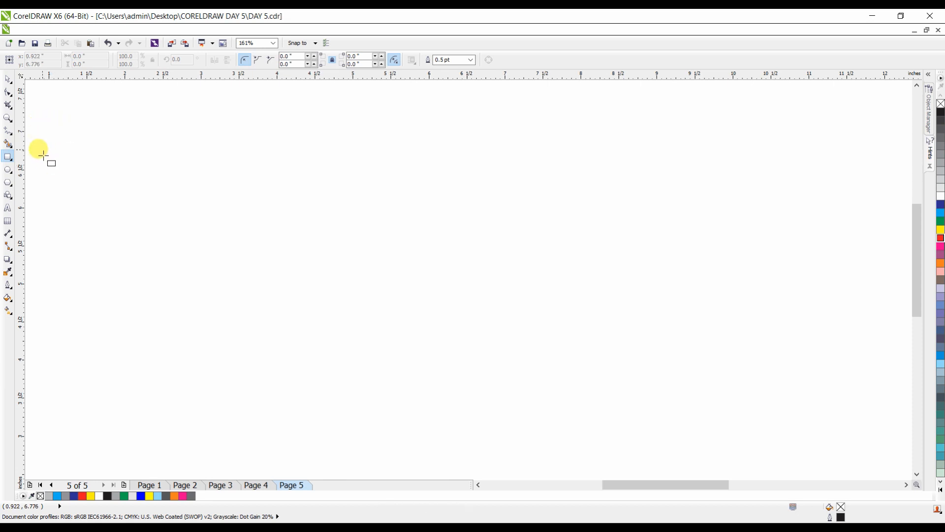
{"action": "left_click_drag", "start_coordinate": [36, 173], "coordinate": [57, 341]}
{"action": "key", "text": "space"}
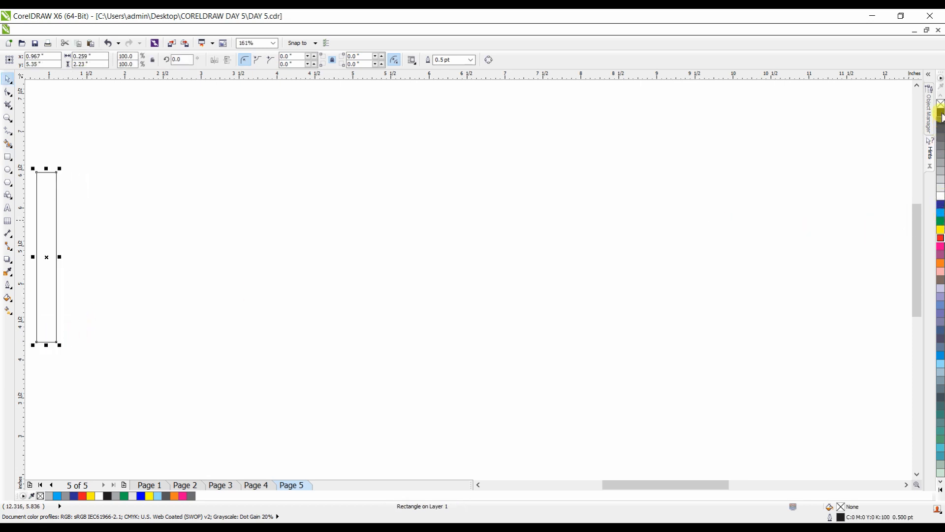
{"action": "left_click", "coordinate": [940, 112]}
Step: Copy the black rectangle level across to the far right of the page and widen the copy to about 1.06 in
{"action": "key", "text": "space"}
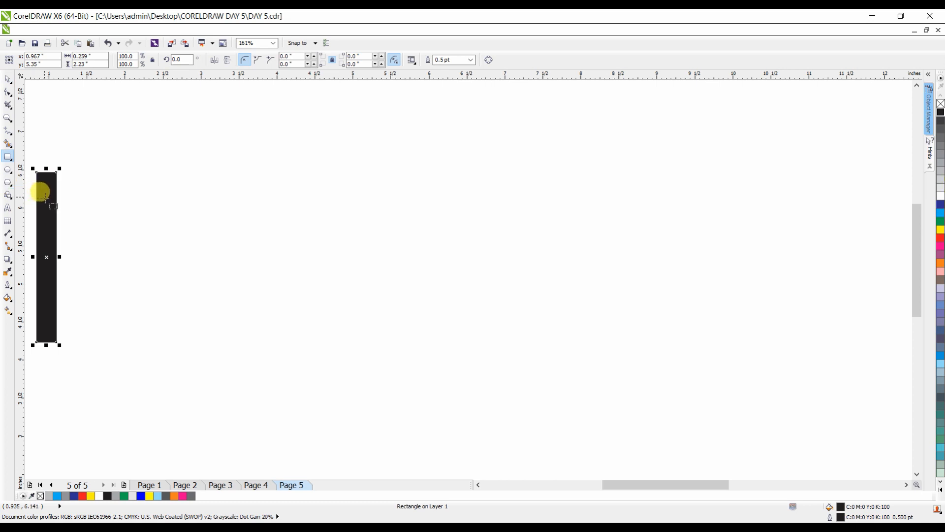
{"action": "key", "text": "space"}
{"action": "left_click_drag", "start_coordinate": [41, 197], "coordinate": [799, 257]}
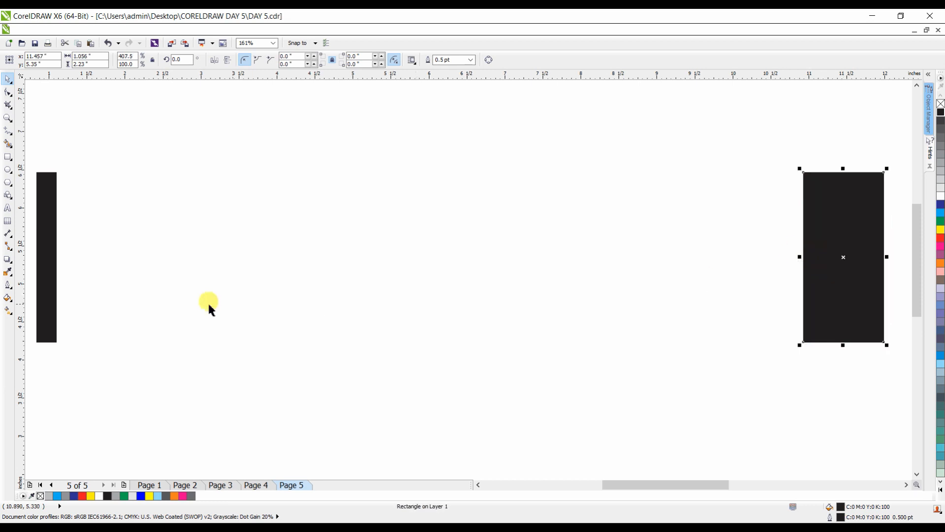
Step: Create a 20-step Blend from the narrow black rectangle to the wide one
{"action": "left_click", "coordinate": [10, 265]}
{"action": "left_click", "coordinate": [35, 255]}
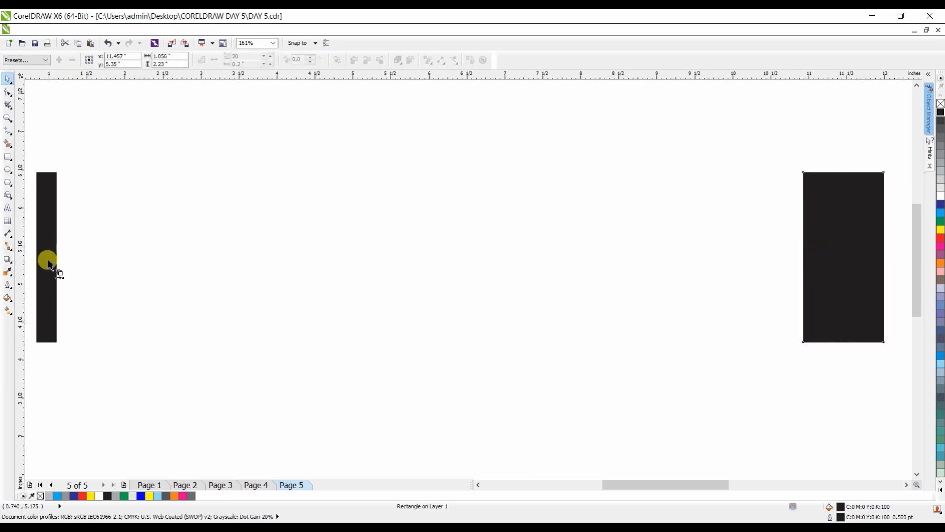
{"action": "left_click_drag", "start_coordinate": [47, 257], "coordinate": [840, 256]}
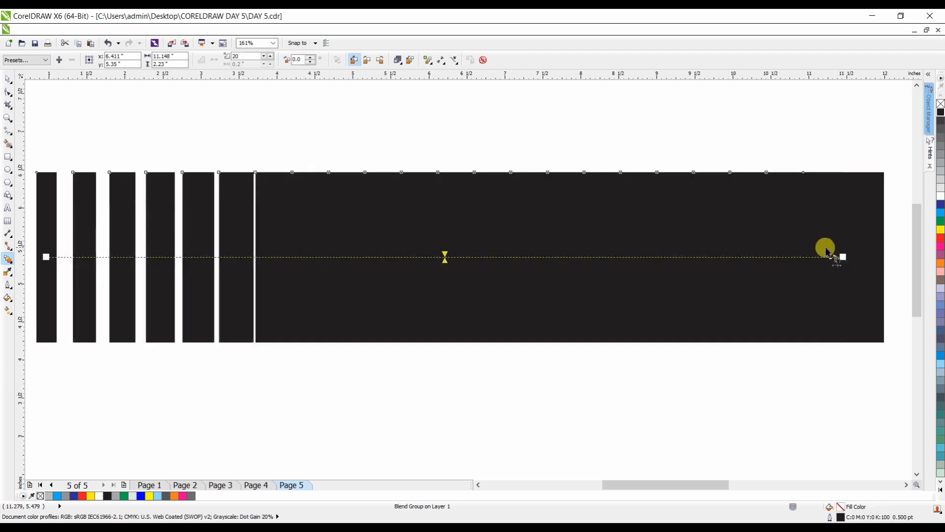
Step: Reduce the black rectangle blend to 9 steps and deselect it
{"action": "left_click", "coordinate": [265, 57]}
{"action": "left_click", "coordinate": [265, 57]}
{"action": "left_click", "coordinate": [265, 57]}
{"action": "left_click", "coordinate": [265, 57]}
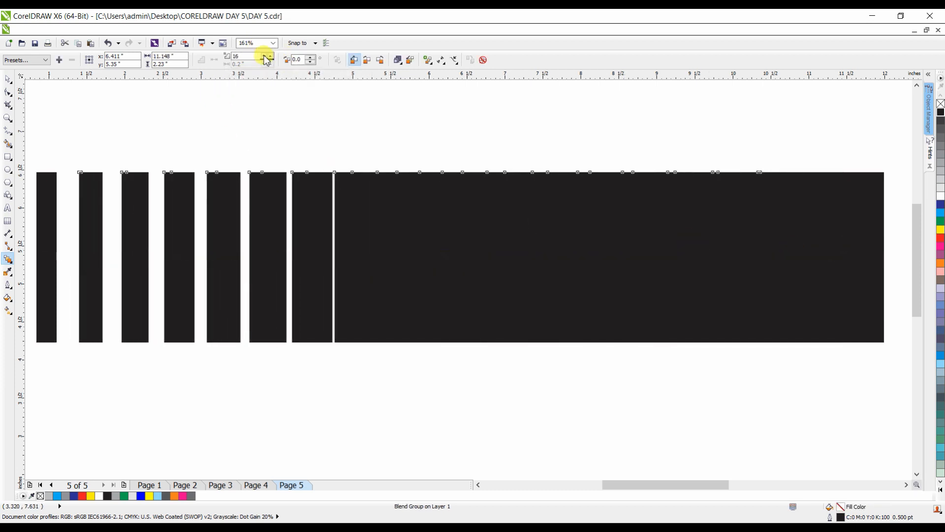
{"action": "left_click", "coordinate": [265, 57]}
{"action": "left_click", "coordinate": [265, 57]}
{"action": "left_click", "coordinate": [264, 57]}
{"action": "left_click", "coordinate": [265, 57]}
{"action": "left_click", "coordinate": [265, 57]}
{"action": "left_click", "coordinate": [265, 57]}
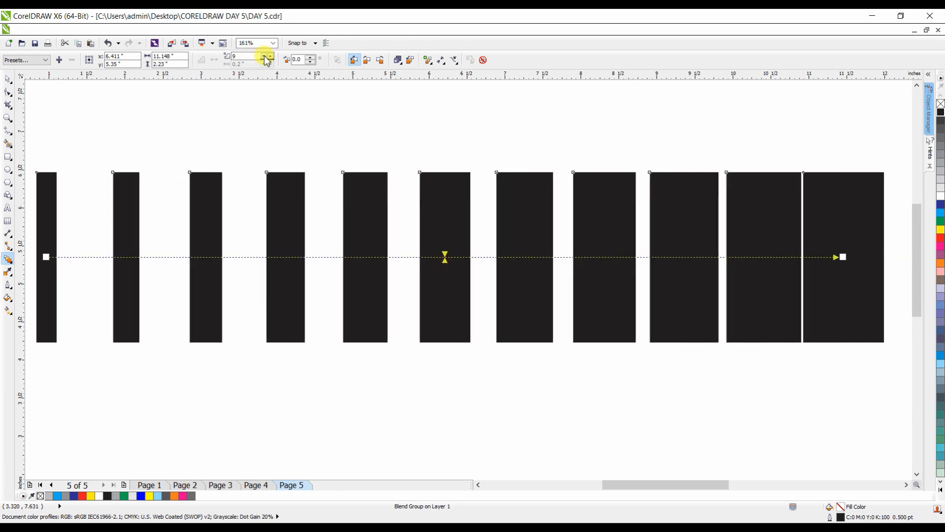
{"action": "left_click", "coordinate": [265, 57]}
{"action": "left_click", "coordinate": [394, 390]}
{"action": "key", "text": "space"}
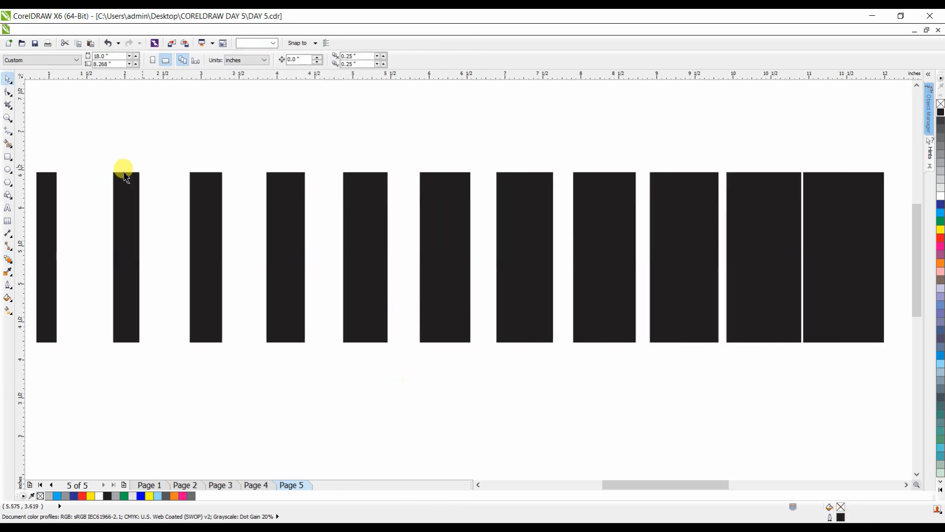
Step: Delete the black rectangle blend from the page
{"action": "left_click", "coordinate": [782, 243]}
{"action": "left_click", "coordinate": [803, 242]}
{"action": "key", "text": "Delete"}
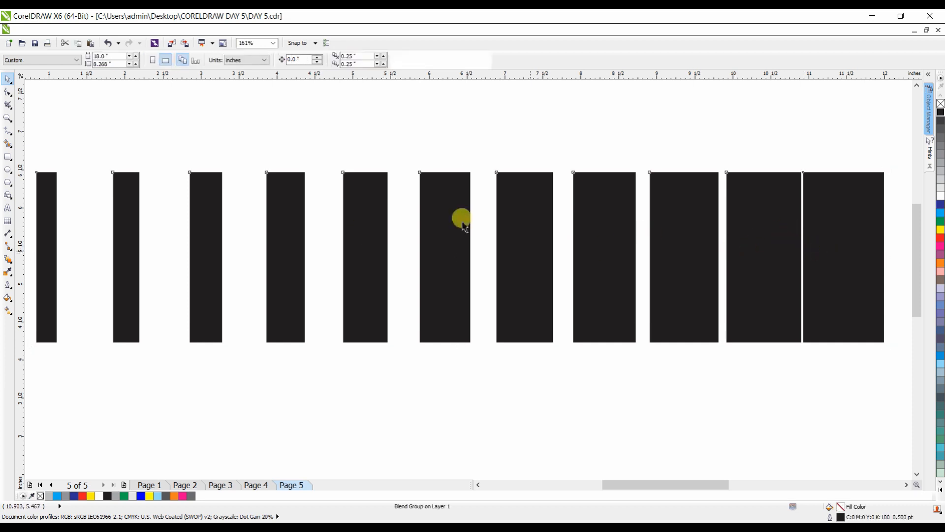
Step: Draw a square of about 0.5 in near the page's upper left and fill it with dark blue (C100 M100)
{"action": "left_click", "coordinate": [8, 156]}
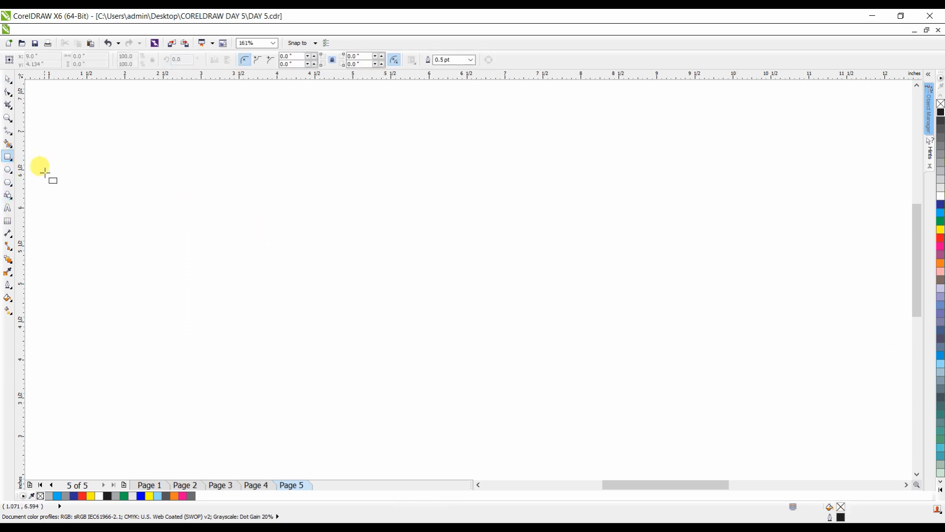
{"action": "left_click_drag", "start_coordinate": [43, 171], "coordinate": [82, 209]}
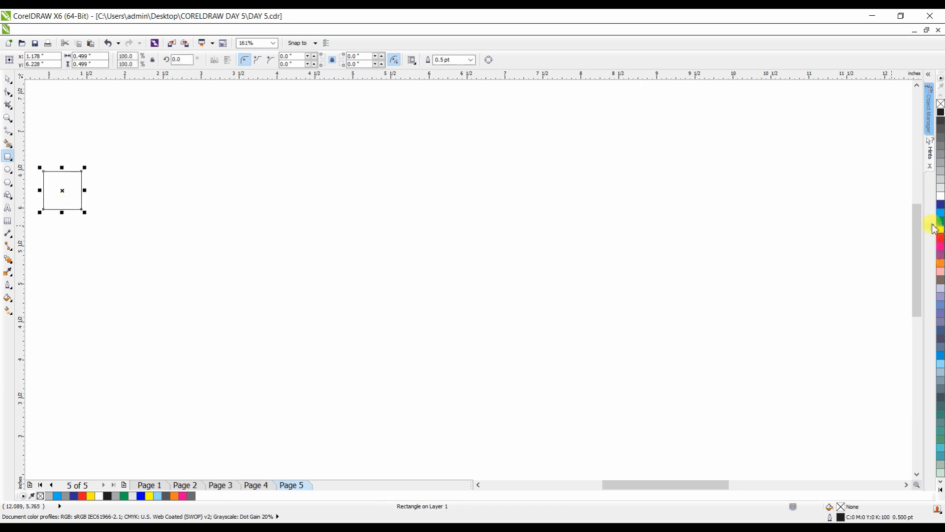
{"action": "left_click", "coordinate": [941, 204]}
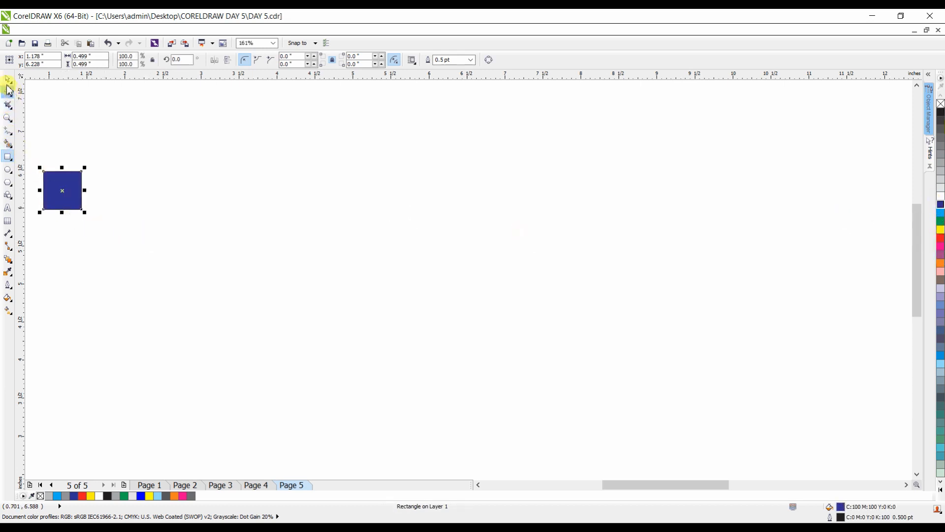
Step: Copy the dark blue square level across to the far right of the page and fill the copy with cyan
{"action": "left_click", "coordinate": [8, 81]}
{"action": "left_click_drag", "start_coordinate": [70, 177], "coordinate": [876, 195]}
{"action": "right_click", "coordinate": [876, 195]}
{"action": "left_click", "coordinate": [941, 213]}
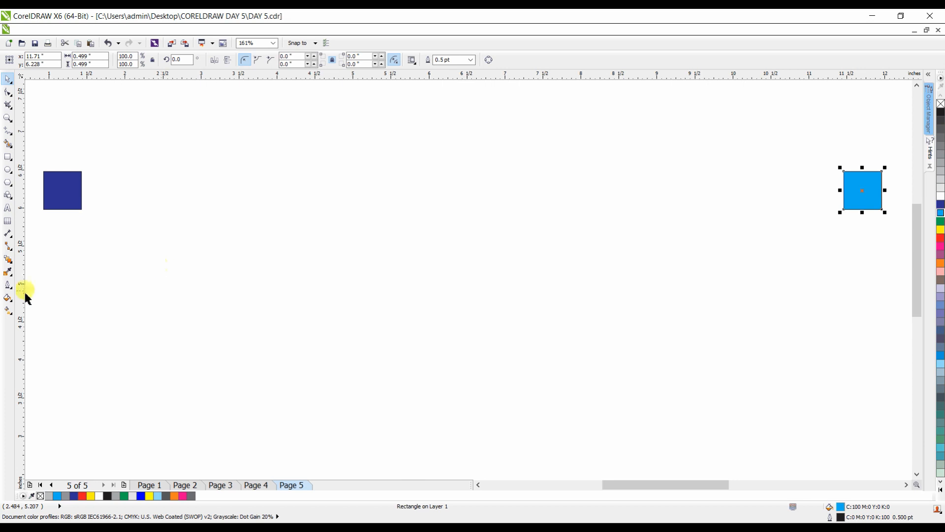
Step: Blend the dark blue square into the cyan square and set the blend to 18 steps
{"action": "left_click", "coordinate": [8, 260]}
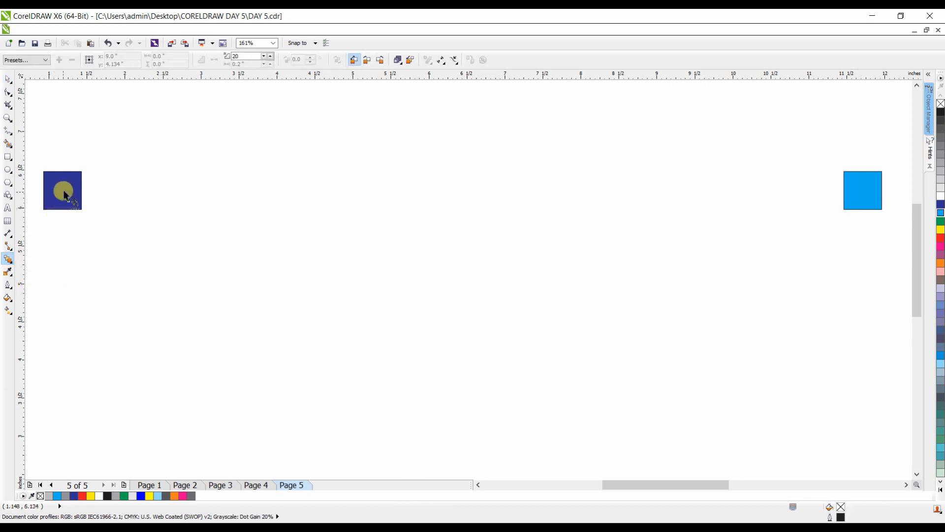
{"action": "left_click_drag", "start_coordinate": [64, 190], "coordinate": [847, 188]}
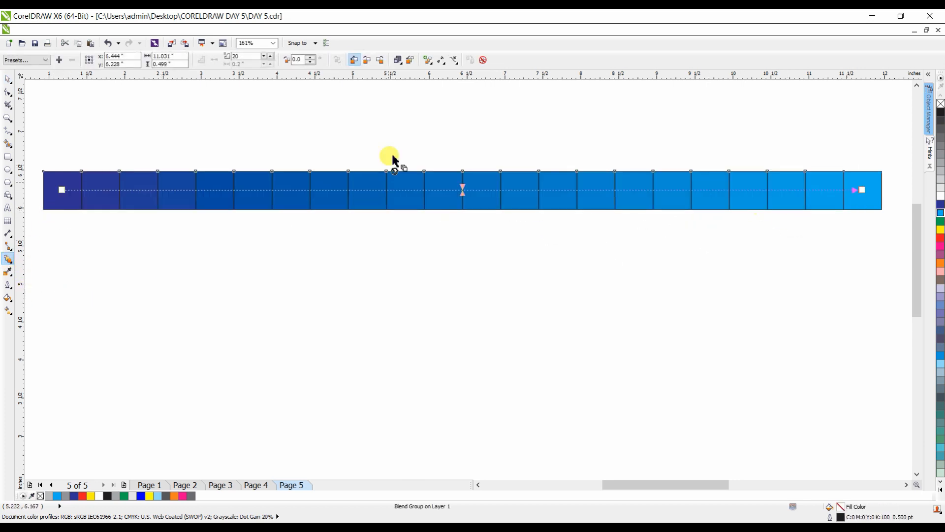
{"action": "left_click", "coordinate": [264, 64]}
{"action": "left_click", "coordinate": [264, 64]}
{"action": "left_click", "coordinate": [494, 288]}
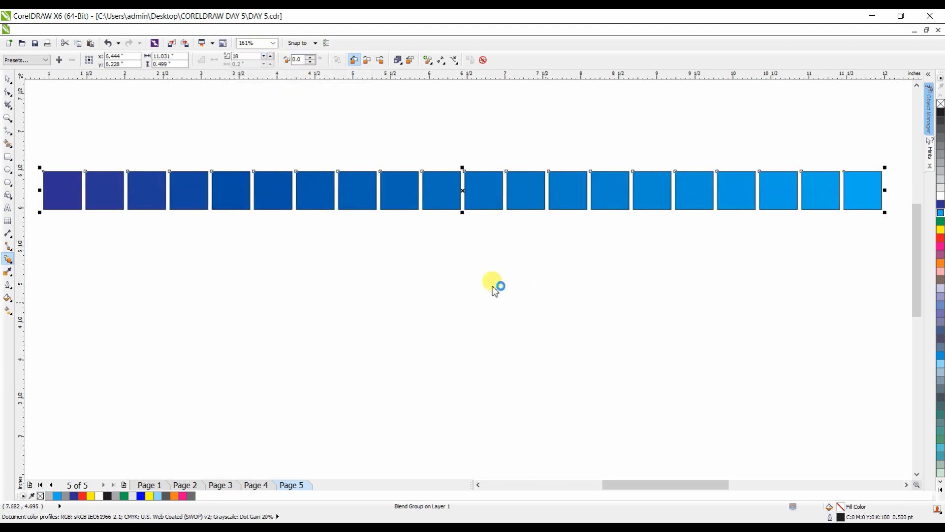
Step: Copy the blue square blend directly below itself and repeat the duplication to make six evenly spaced rows
{"action": "key", "text": "space"}
{"action": "left_click", "coordinate": [493, 289]}
{"action": "left_click", "coordinate": [441, 190]}
{"action": "left_click_drag", "start_coordinate": [441, 191], "coordinate": [438, 234]}
{"action": "key", "text": "ctrl+r"}
{"action": "key", "text": "ctrl+r"}
{"action": "key", "text": "ctrl+r"}
{"action": "key", "text": "ctrl+r"}
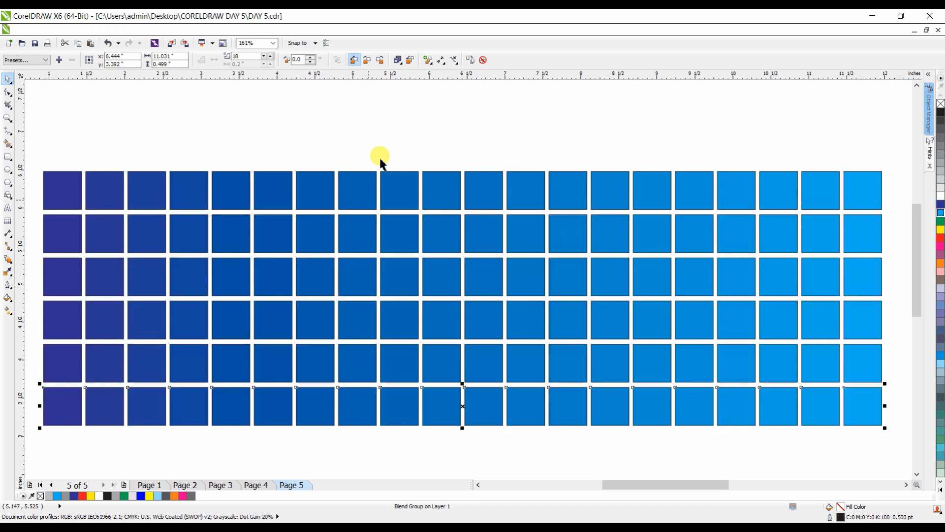
Step: Recolour the second row's blend with a cyan first square and a green last square
{"action": "left_click", "coordinate": [396, 211]}
{"action": "left_click", "coordinate": [55, 229]}
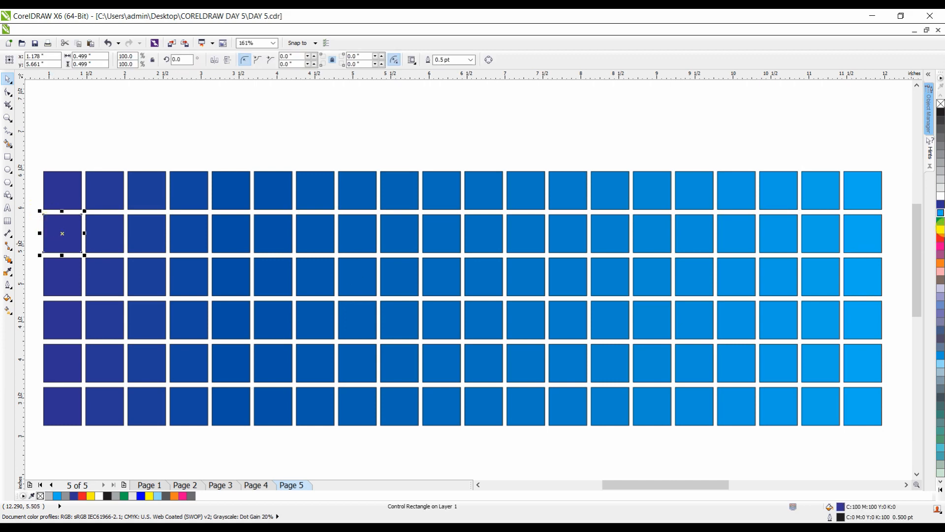
{"action": "left_click", "coordinate": [941, 219]}
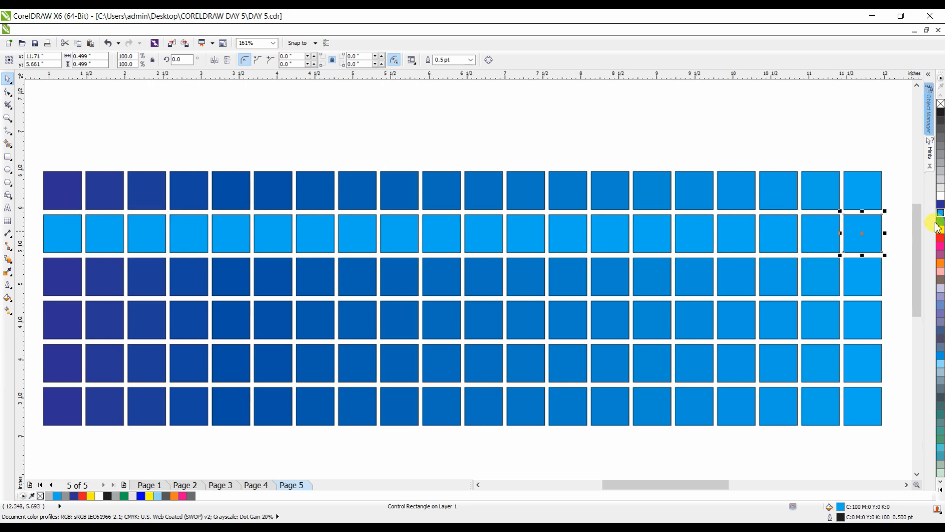
{"action": "left_click", "coordinate": [939, 221]}
Step: Recolour the third row's blend with a red first square and a yellow last square
{"action": "left_click", "coordinate": [67, 273]}
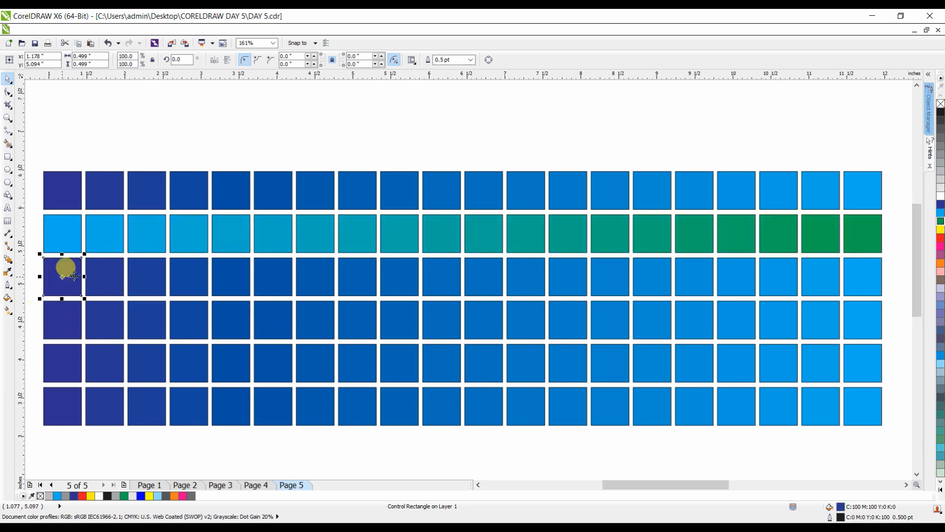
{"action": "left_click", "coordinate": [940, 238]}
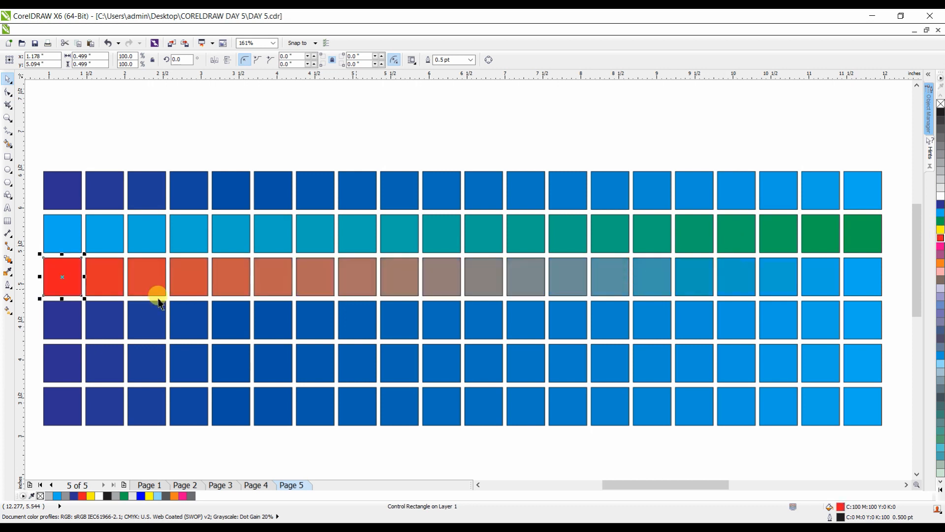
{"action": "left_click", "coordinate": [868, 268]}
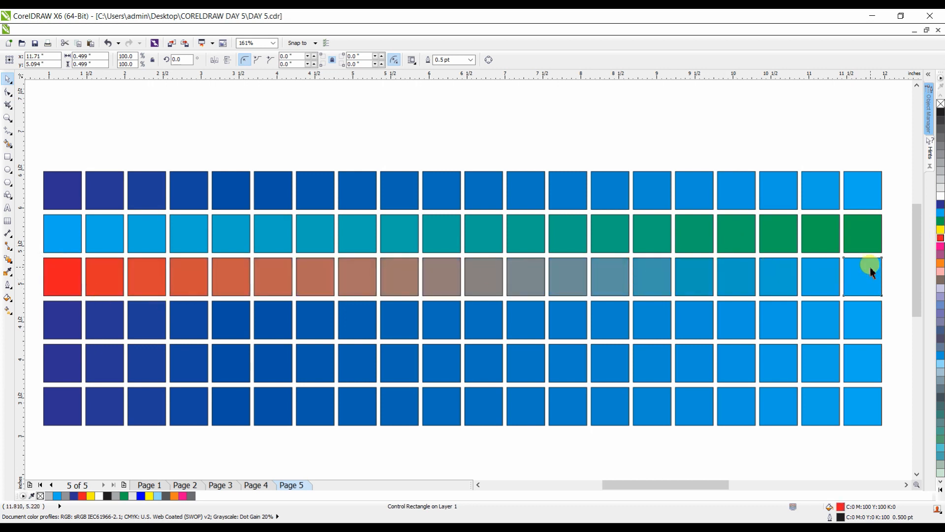
{"action": "left_click", "coordinate": [941, 231]}
Step: Recolour the fourth row's blend with a magenta (M100) first square and an orange (M60 Y100) last square
{"action": "left_click", "coordinate": [73, 312]}
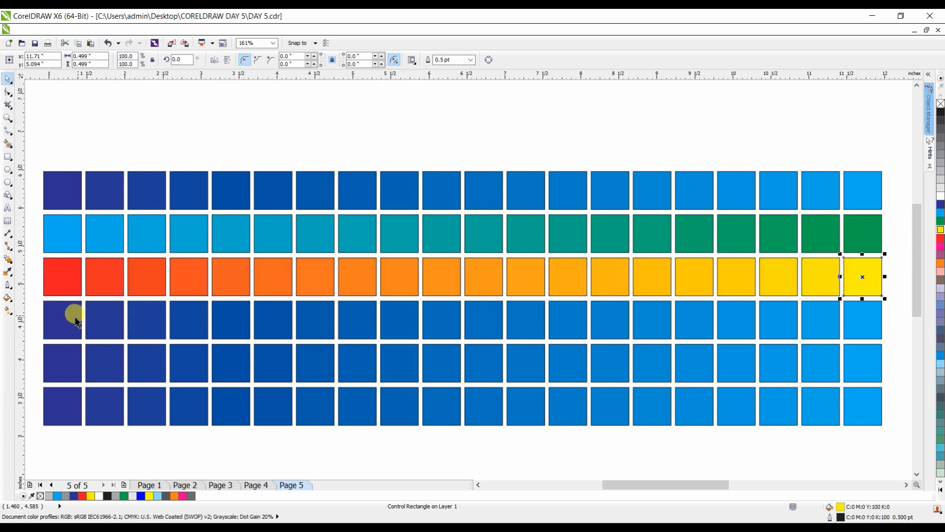
{"action": "left_click", "coordinate": [941, 247]}
{"action": "left_click", "coordinate": [851, 319]}
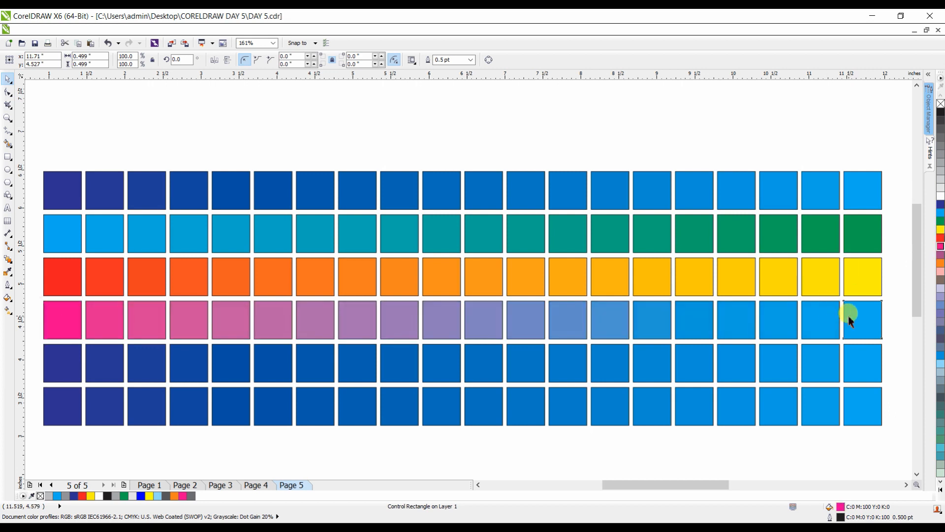
{"action": "left_click", "coordinate": [941, 263]}
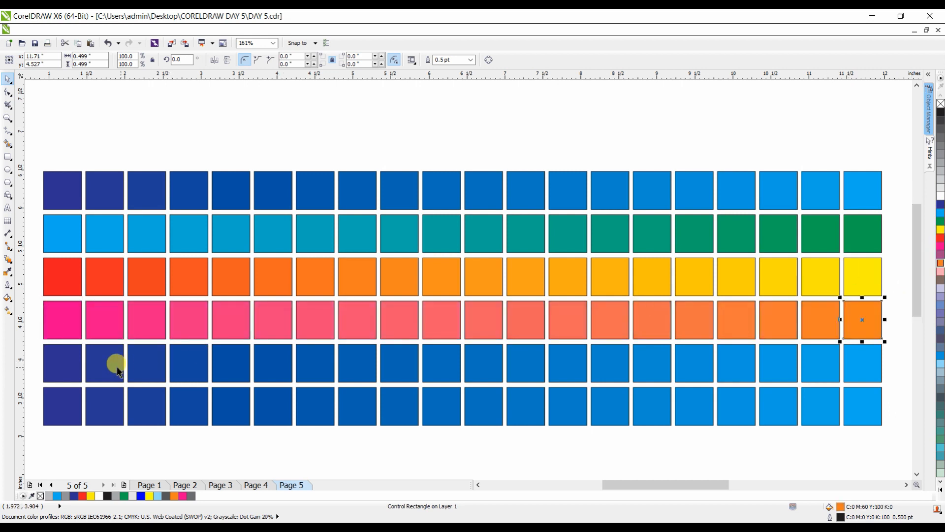
Step: Recolour the fifth row's blend with a black first square and a light grey last square
{"action": "left_click", "coordinate": [66, 364]}
{"action": "left_click", "coordinate": [941, 117]}
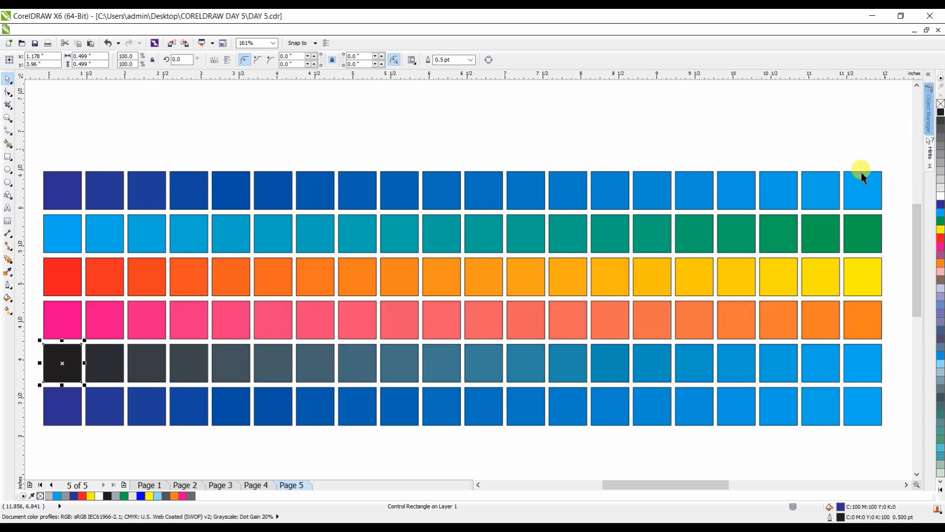
{"action": "left_click", "coordinate": [860, 364]}
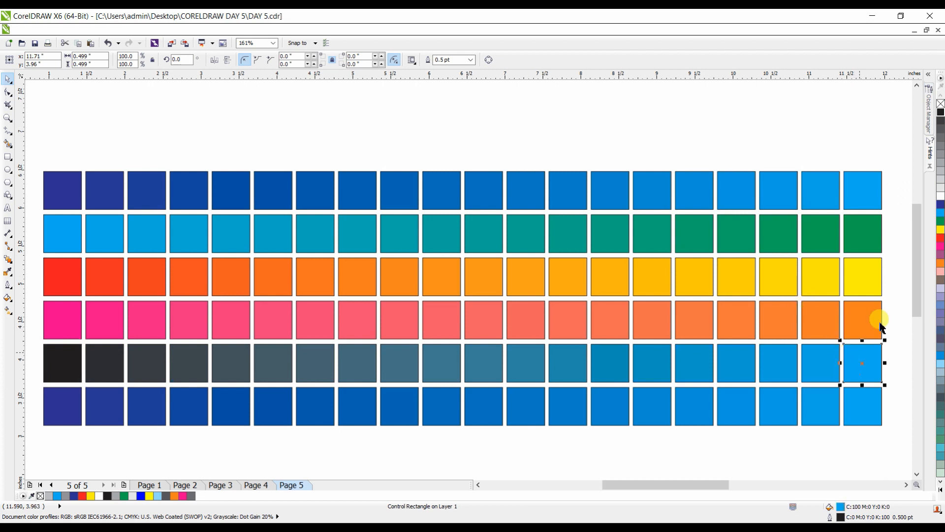
{"action": "left_click", "coordinate": [941, 188]}
Step: Recolour the sixth row's blend with a deep yellow first square and an orange (M60 Y80) last square
{"action": "left_click", "coordinate": [63, 408]}
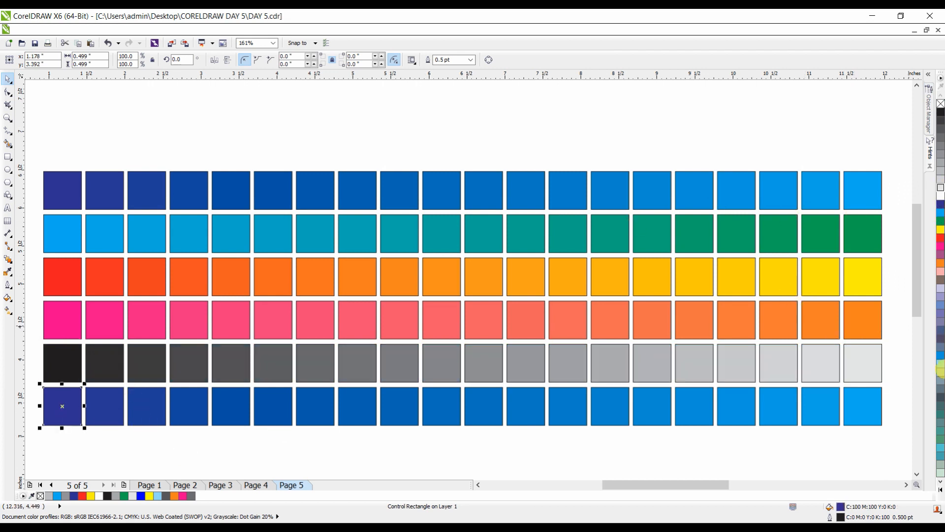
{"action": "left_click", "coordinate": [941, 490]}
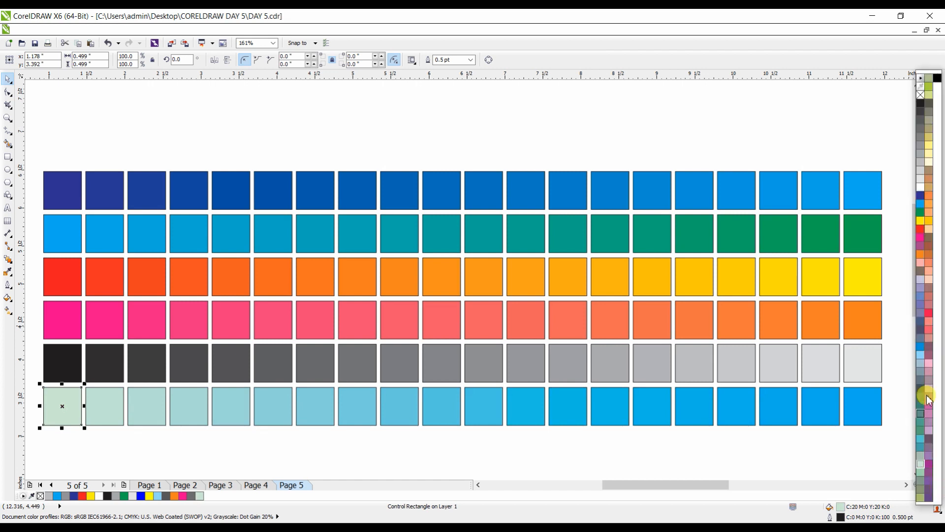
{"action": "left_click", "coordinate": [920, 220]}
{"action": "left_click", "coordinate": [865, 414]}
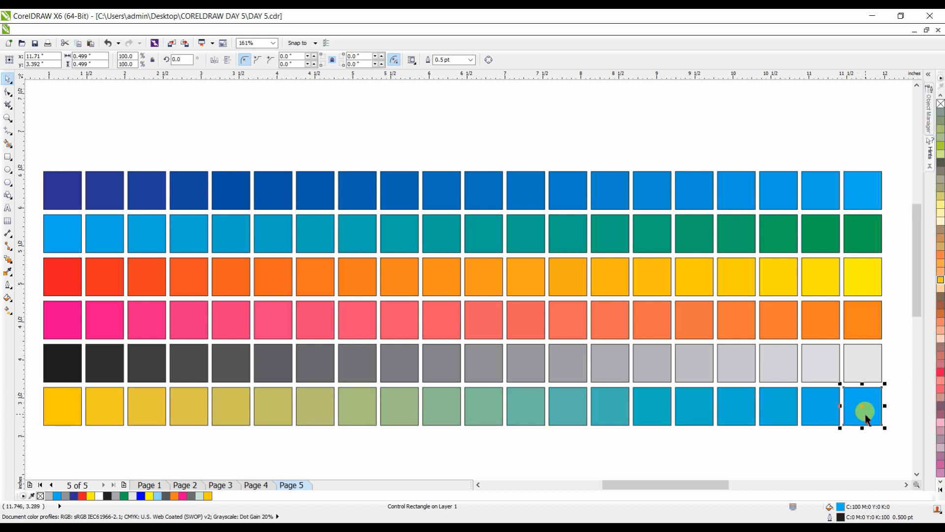
{"action": "left_click", "coordinate": [939, 257]}
{"action": "left_click", "coordinate": [710, 457]}
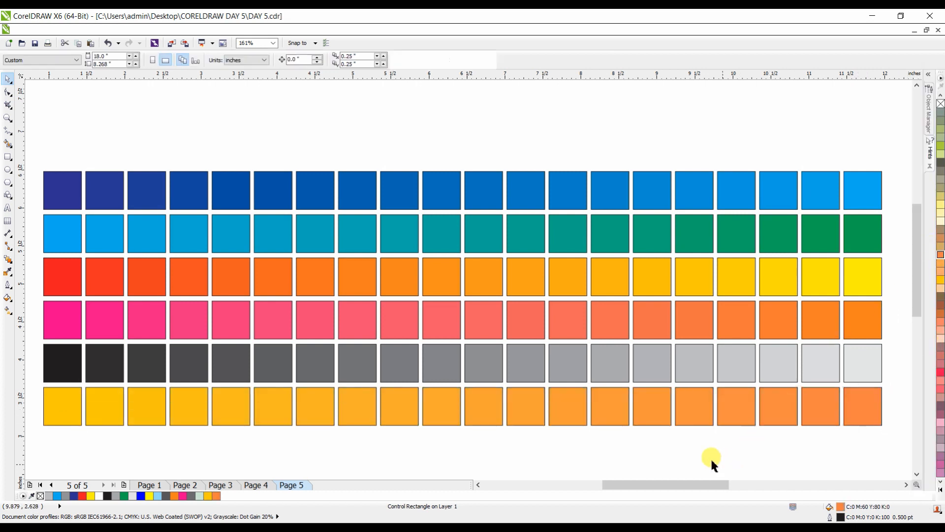
Step: Narrow the top row's last square to about 0.17 in wide and its first square to about 0.12 in wide
{"action": "left_click", "coordinate": [855, 203]}
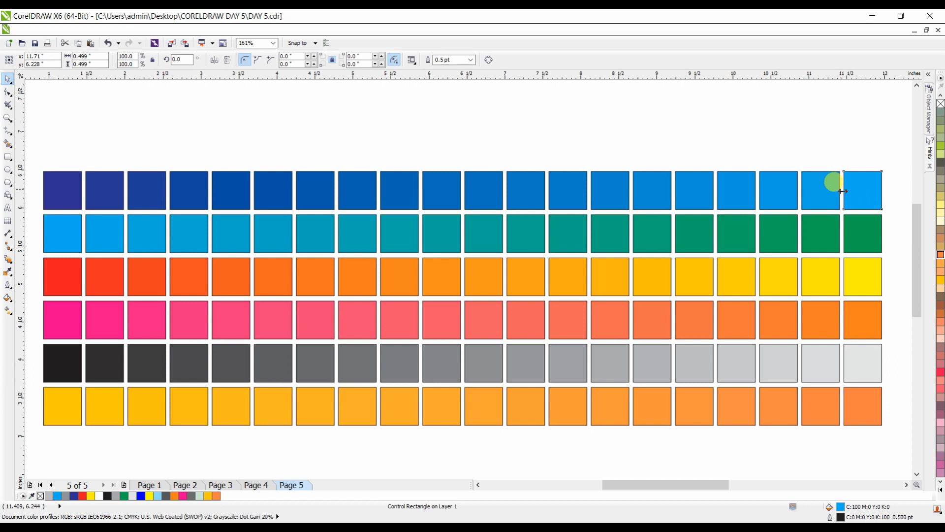
{"action": "left_click_drag", "start_coordinate": [843, 191], "coordinate": [867, 192]}
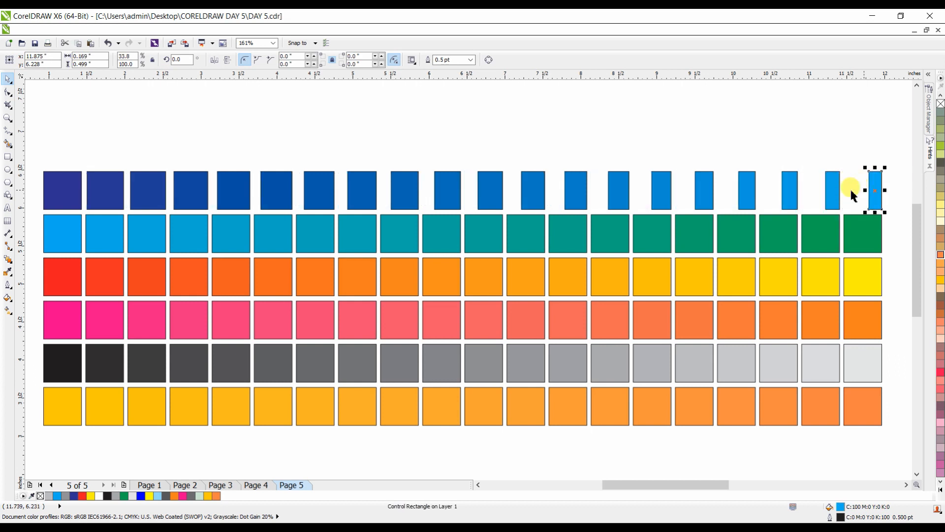
{"action": "left_click", "coordinate": [60, 186]}
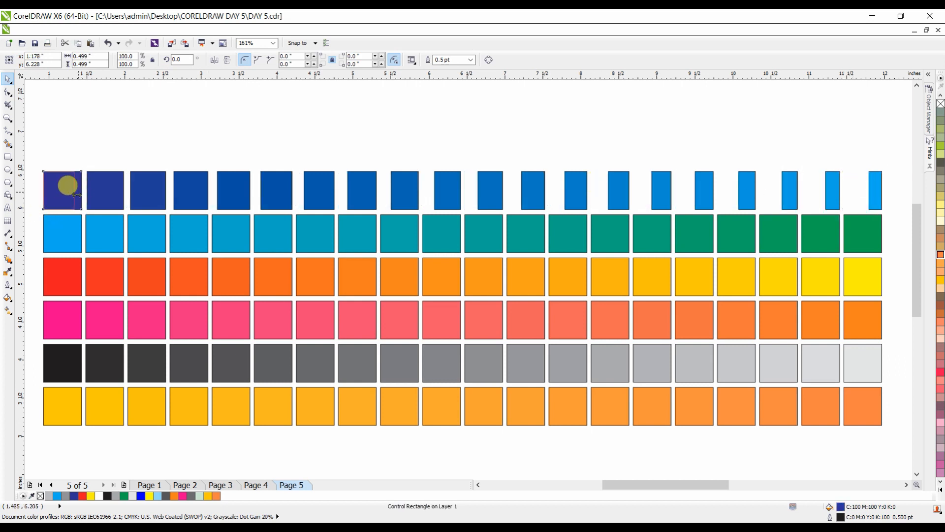
{"action": "left_click_drag", "start_coordinate": [76, 194], "coordinate": [53, 190]}
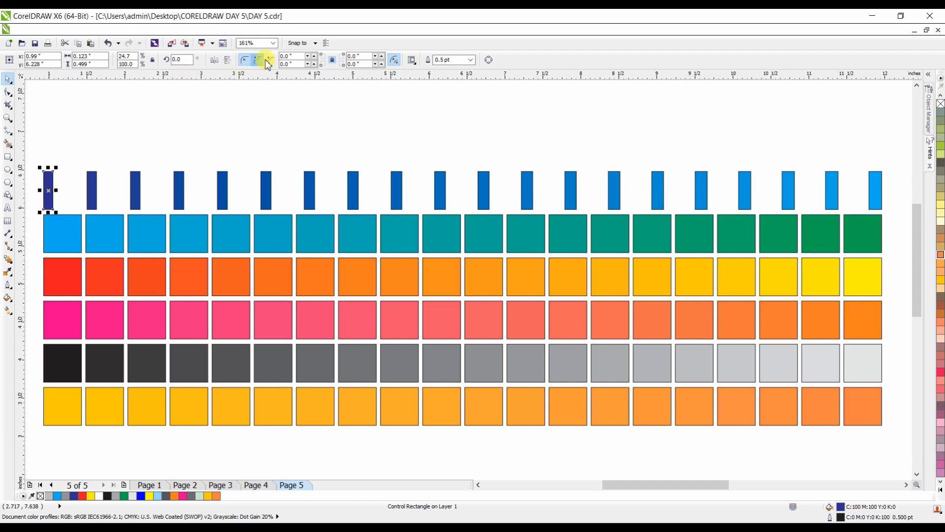
Step: Increase the top row's blend to 60 steps
{"action": "left_click", "coordinate": [140, 173]}
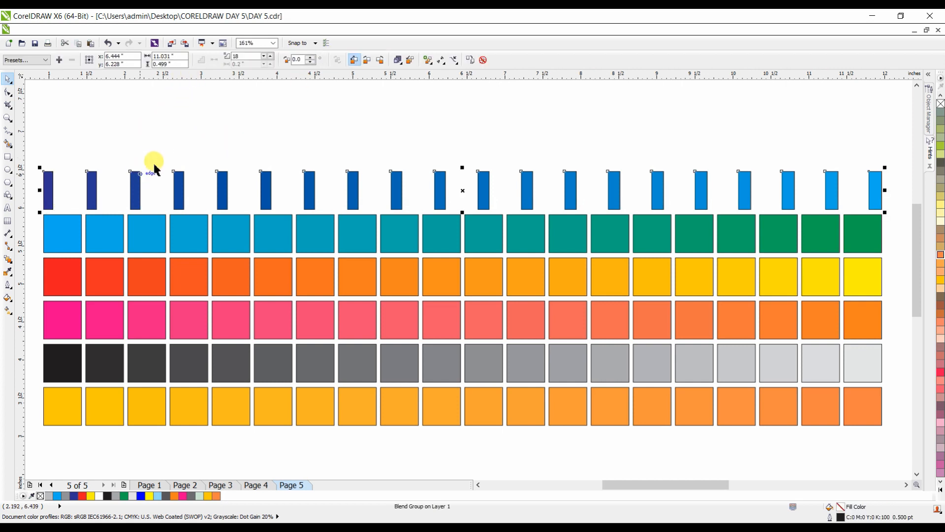
{"action": "left_click", "coordinate": [269, 57]}
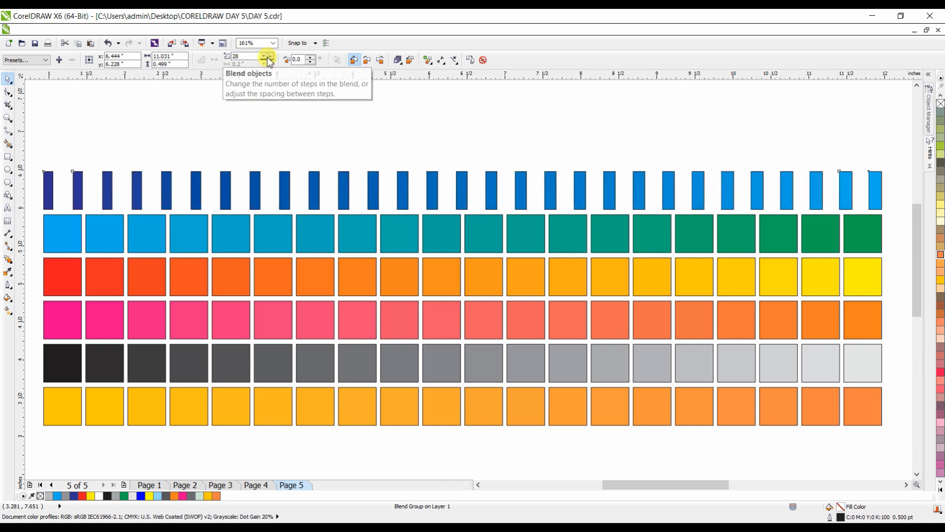
{"action": "left_click", "coordinate": [268, 58]}
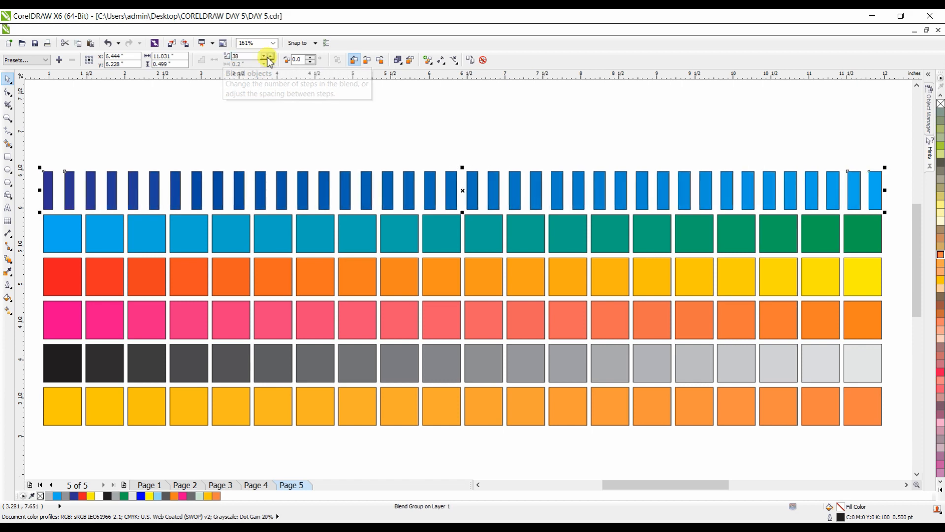
{"action": "left_click", "coordinate": [269, 57]}
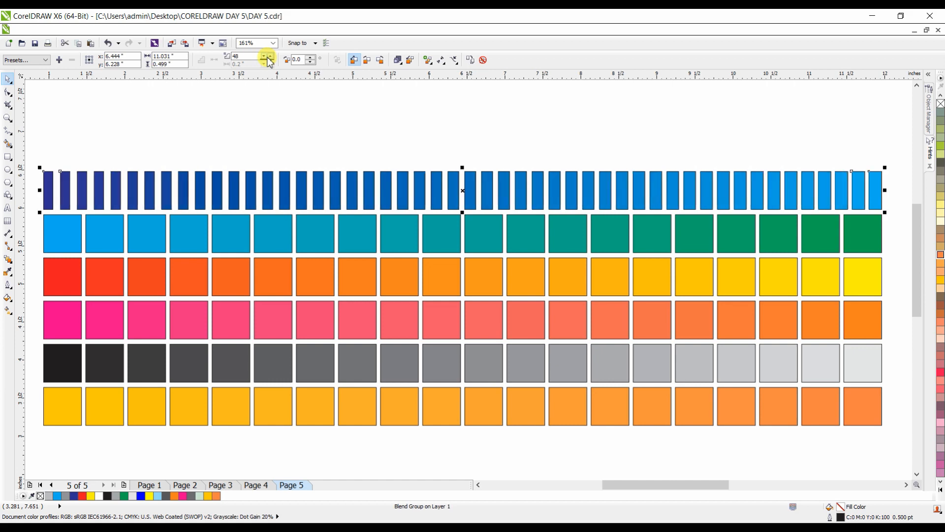
{"action": "left_click", "coordinate": [268, 57]}
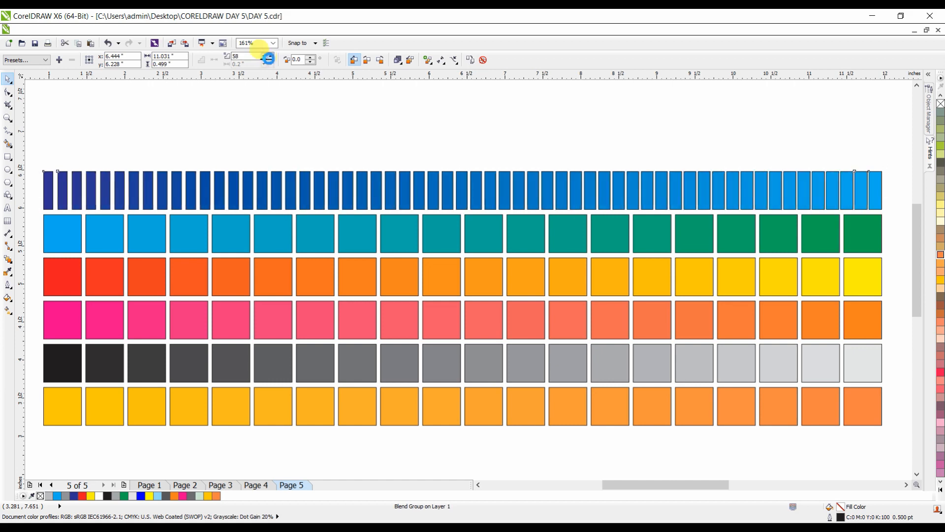
{"action": "left_click", "coordinate": [268, 58]}
Step: Fill the top row's first rectangle with a very dark navy, C93 M84 Y27 K68, using the CMYK colour model
{"action": "left_click", "coordinate": [48, 190]}
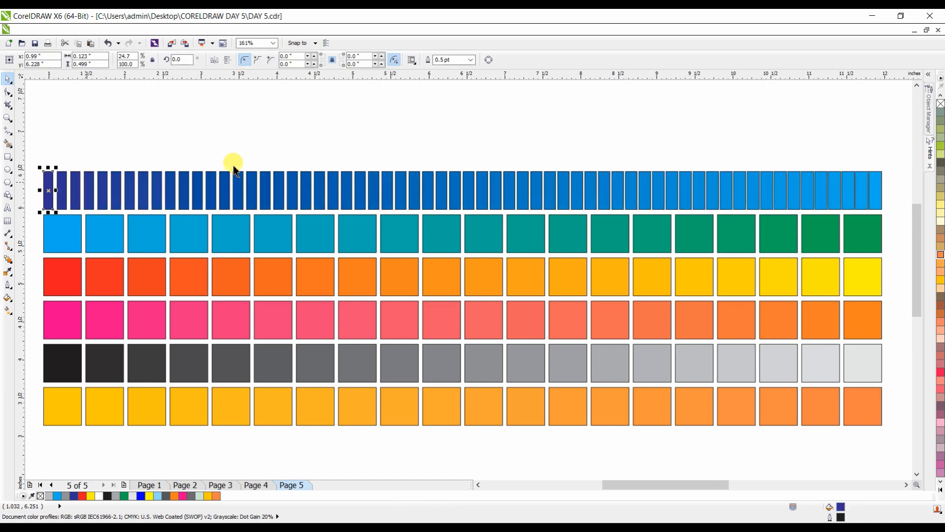
{"action": "left_click", "coordinate": [220, 86]}
{"action": "left_click", "coordinate": [44, 184]}
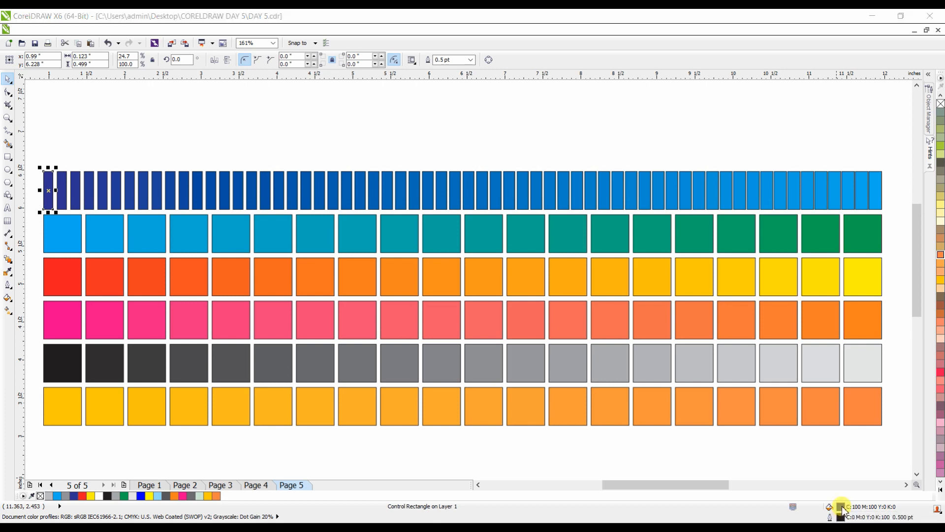
{"action": "double_click", "coordinate": [842, 508]}
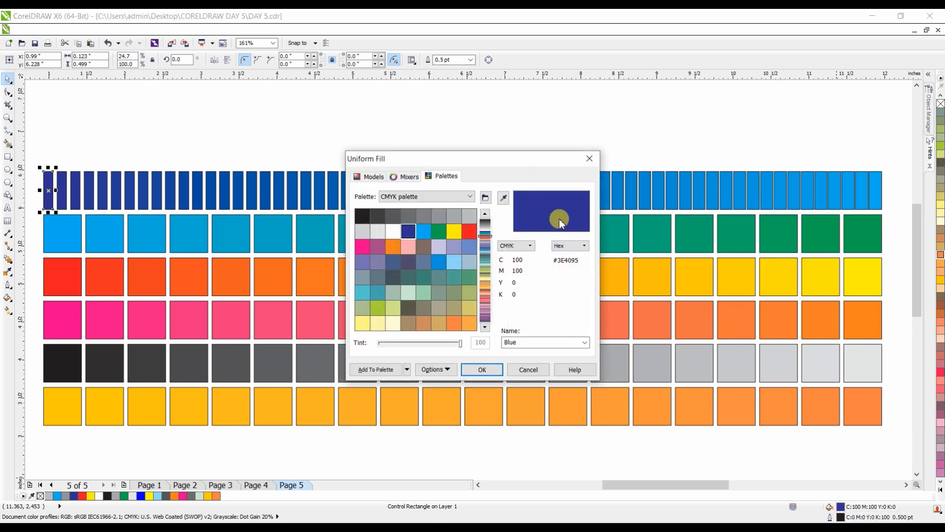
{"action": "left_click", "coordinate": [370, 176]}
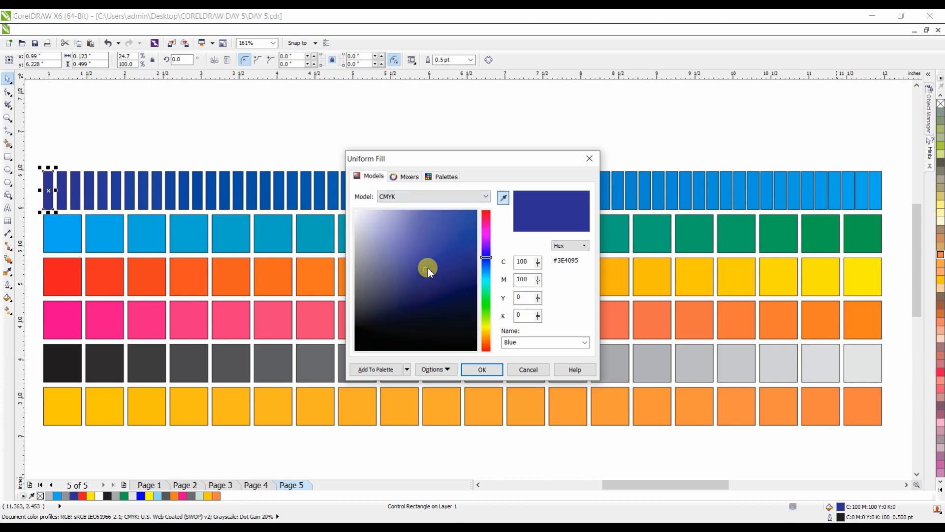
{"action": "left_click_drag", "start_coordinate": [427, 268], "coordinate": [452, 302]}
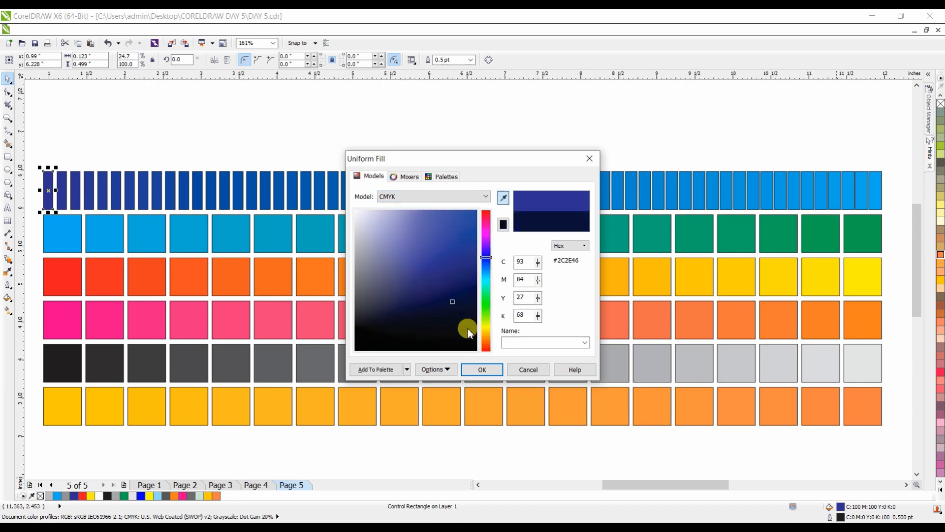
{"action": "left_click", "coordinate": [482, 369]}
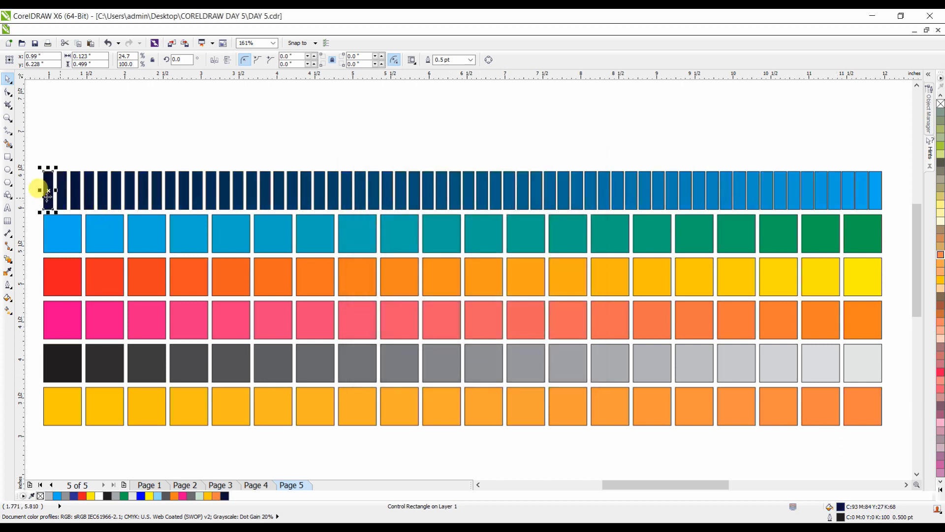
Step: Delete the five coloured rows of squares beneath the top blend
{"action": "left_click", "coordinate": [738, 184]}
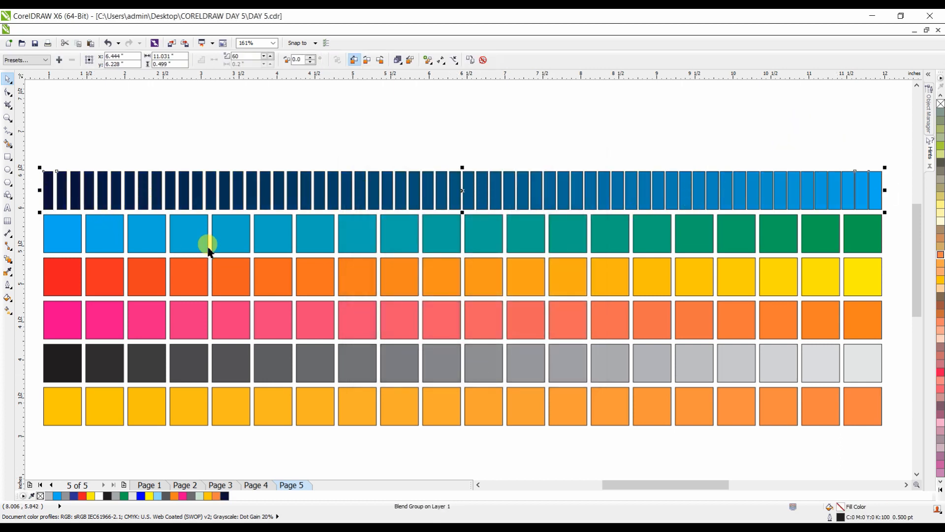
{"action": "left_click_drag", "start_coordinate": [30, 205], "coordinate": [883, 429]}
{"action": "key", "text": "Delete"}
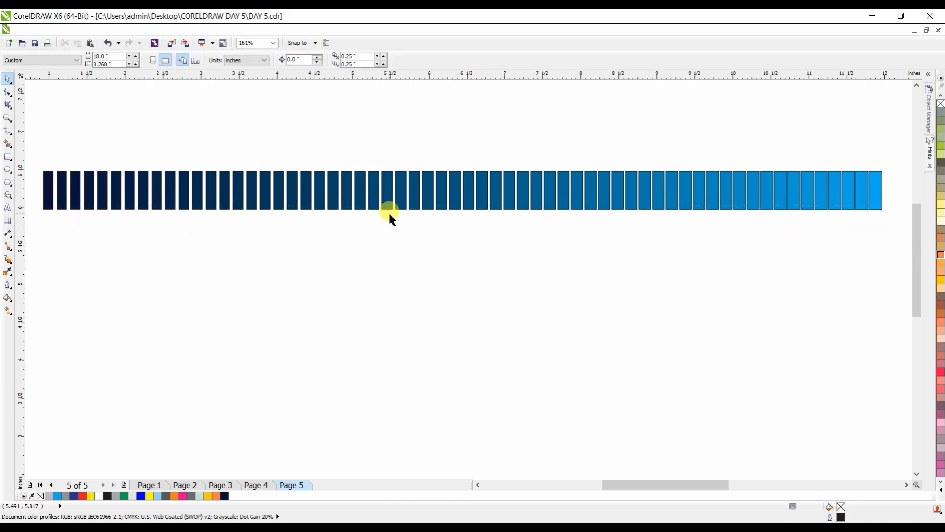
Step: Stretch the remaining blend downward to about 3.37 in tall and remove its outline
{"action": "left_click", "coordinate": [427, 202]}
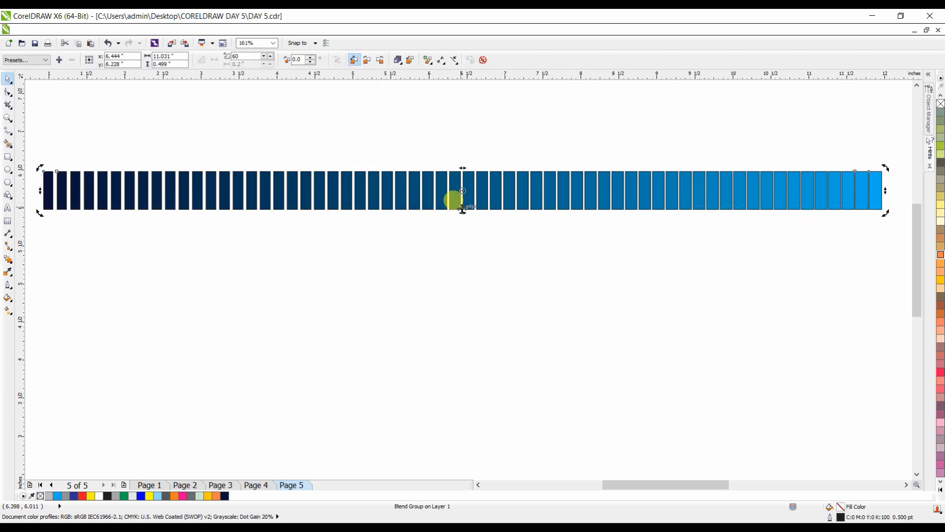
{"action": "left_click_drag", "start_coordinate": [465, 215], "coordinate": [435, 431]}
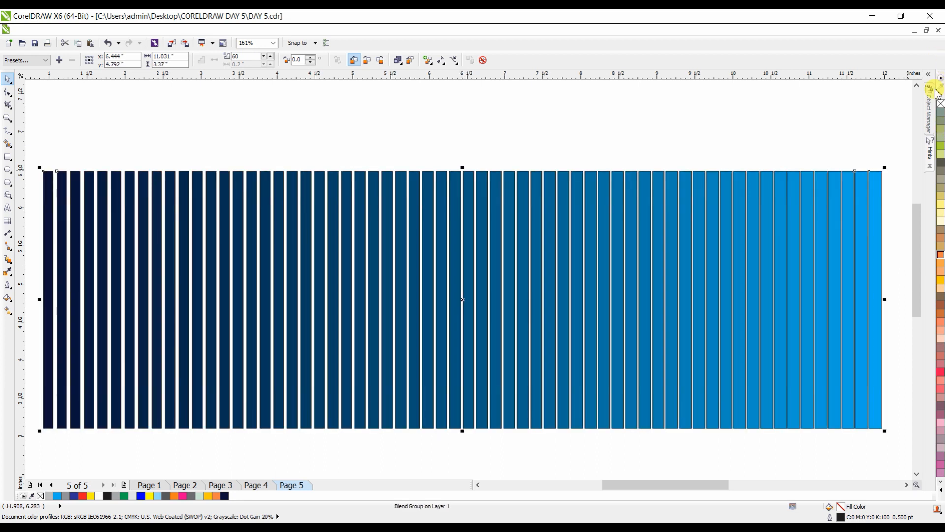
{"action": "right_click", "coordinate": [940, 104]}
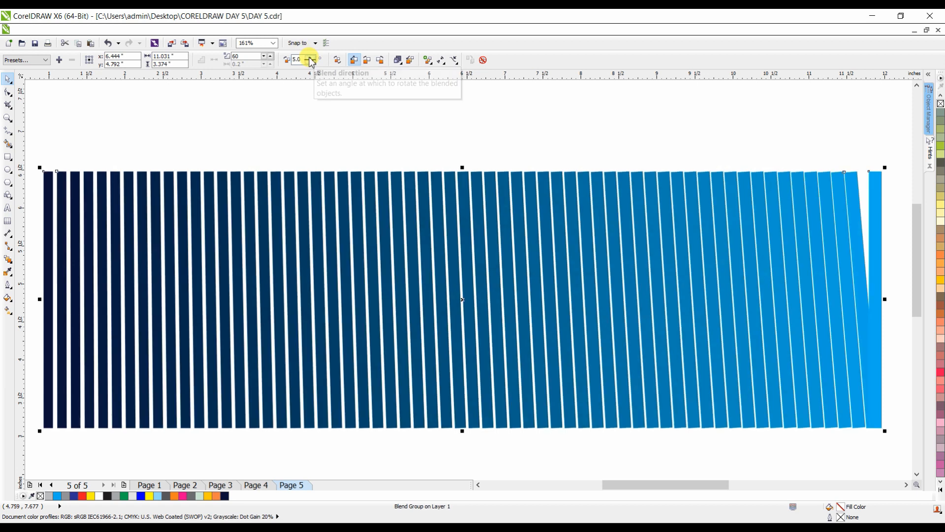
Step: Undo the blend's 5-degree direction change
{"action": "key", "text": "ctrl+z"}
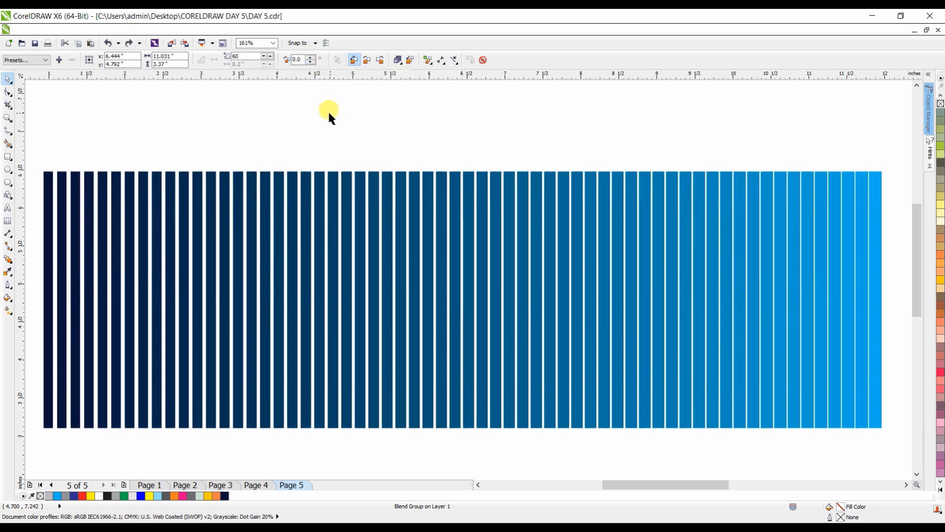
Step: Increase the blend to more than 70 steps so its vertical stripes pack closer together
{"action": "left_click", "coordinate": [271, 58]}
{"action": "left_click", "coordinate": [272, 58]}
{"action": "left_click", "coordinate": [272, 57]}
{"action": "left_click", "coordinate": [272, 57]}
{"action": "left_click", "coordinate": [271, 57]}
{"action": "left_click", "coordinate": [272, 57]}
{"action": "left_click", "coordinate": [271, 58]}
{"action": "left_click", "coordinate": [272, 57]}
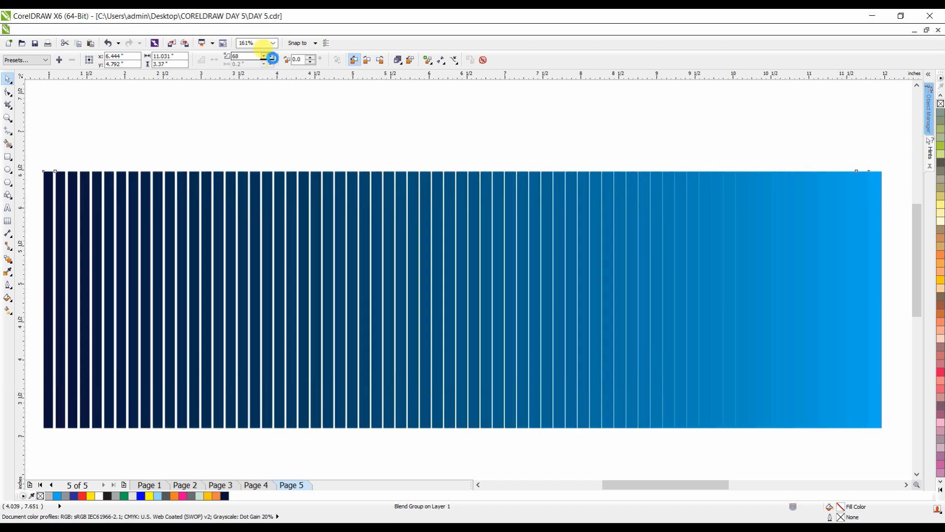
{"action": "left_click", "coordinate": [271, 57]}
{"action": "left_click", "coordinate": [271, 57]}
{"action": "left_click", "coordinate": [271, 57]}
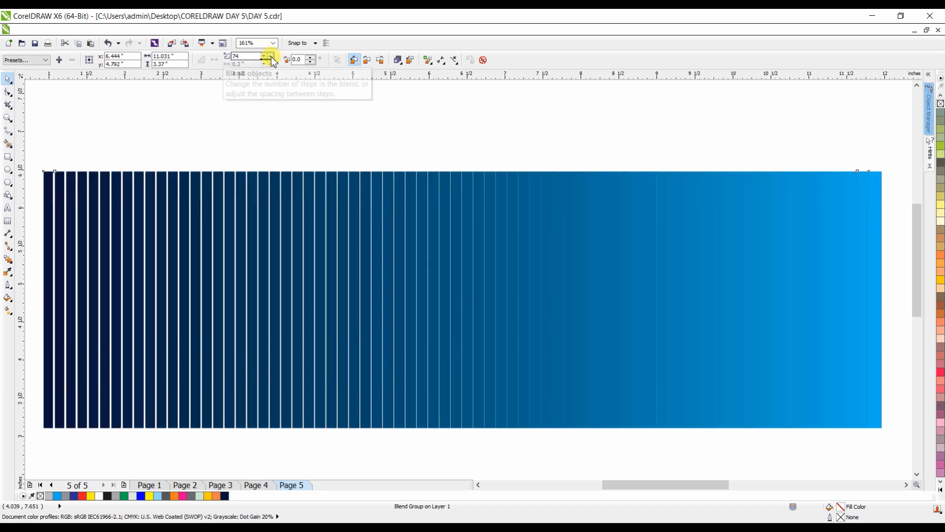
{"action": "left_click", "coordinate": [271, 57]}
{"action": "left_click", "coordinate": [363, 120]}
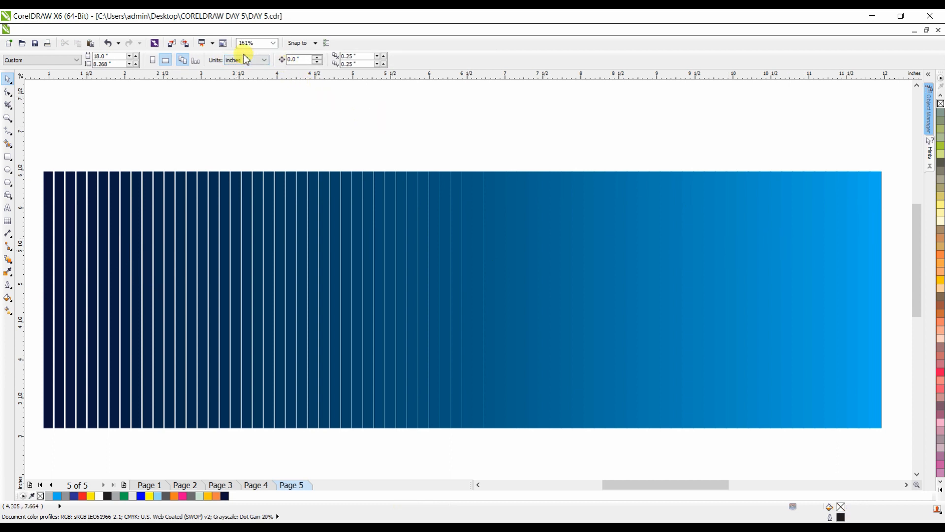
Step: Reduce the striped blend to 61 steps
{"action": "left_click", "coordinate": [318, 202]}
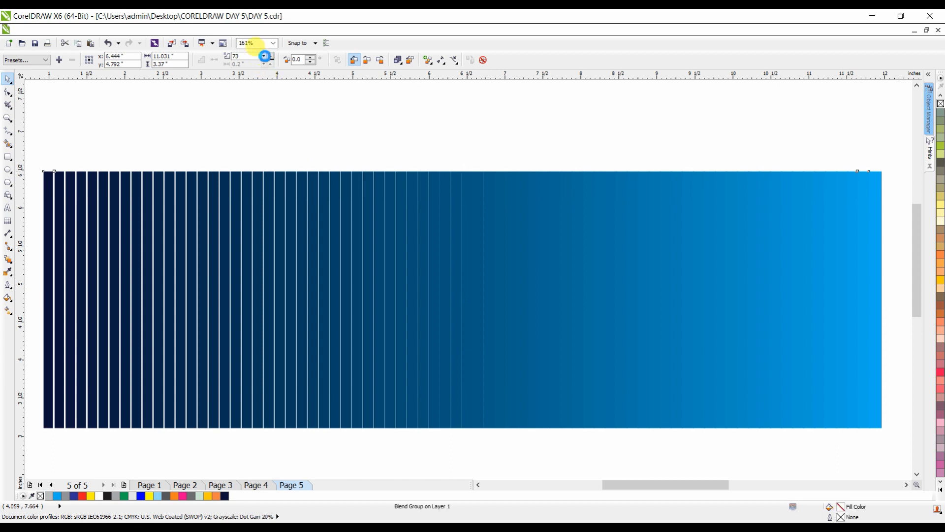
{"action": "left_click", "coordinate": [266, 60]}
{"action": "left_click", "coordinate": [266, 59]}
{"action": "left_click", "coordinate": [266, 59]}
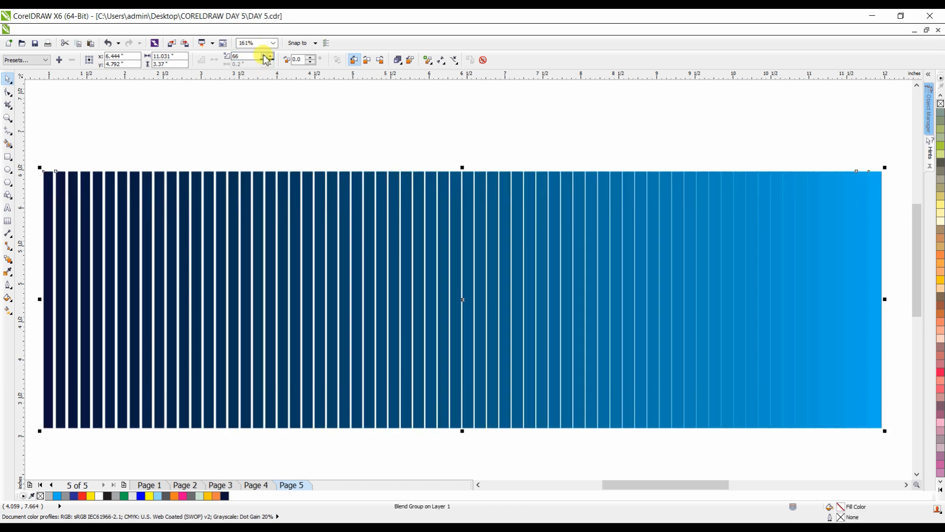
{"action": "left_click", "coordinate": [265, 58]}
{"action": "left_click", "coordinate": [265, 57]}
{"action": "left_click", "coordinate": [265, 57]}
{"action": "left_click", "coordinate": [264, 56]}
{"action": "left_click", "coordinate": [264, 56]}
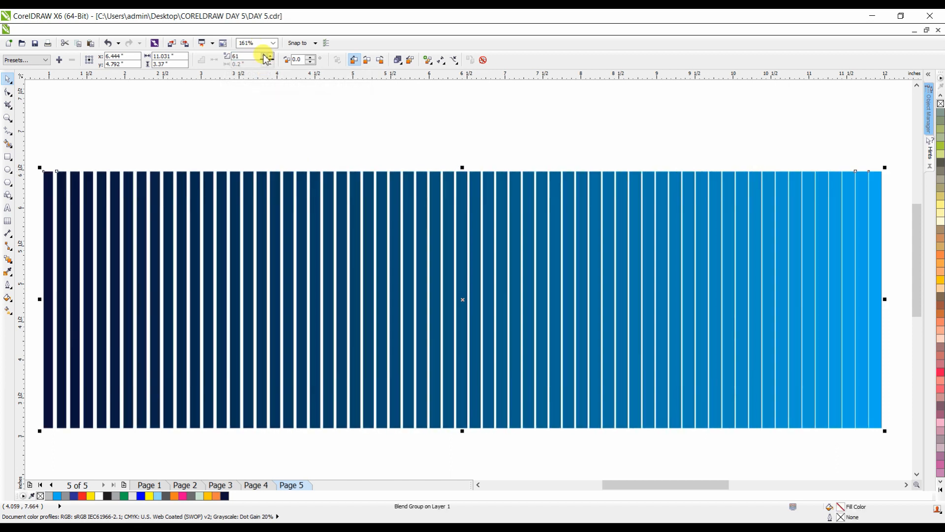
{"action": "left_click", "coordinate": [480, 138]}
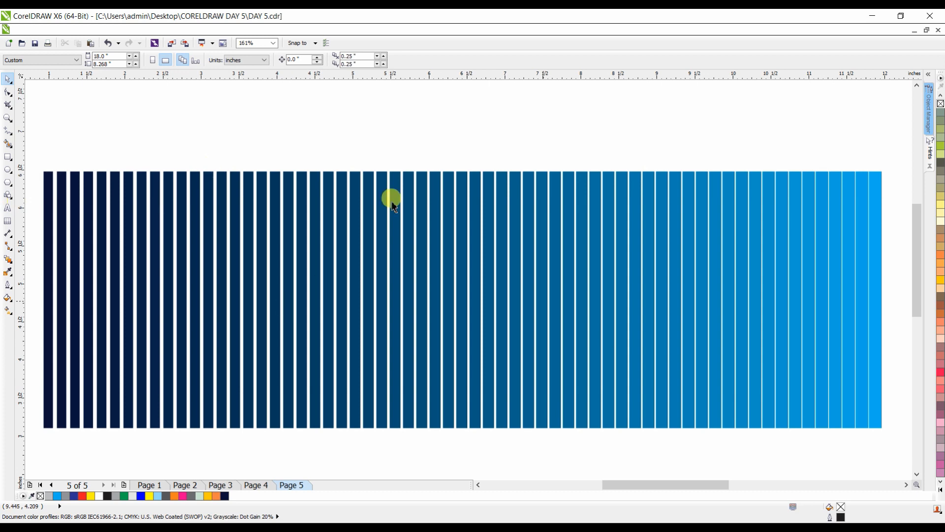
Step: Add the artistic text COLOR PLUS above the blend
{"action": "left_click", "coordinate": [7, 208]}
{"action": "left_click", "coordinate": [237, 126]}
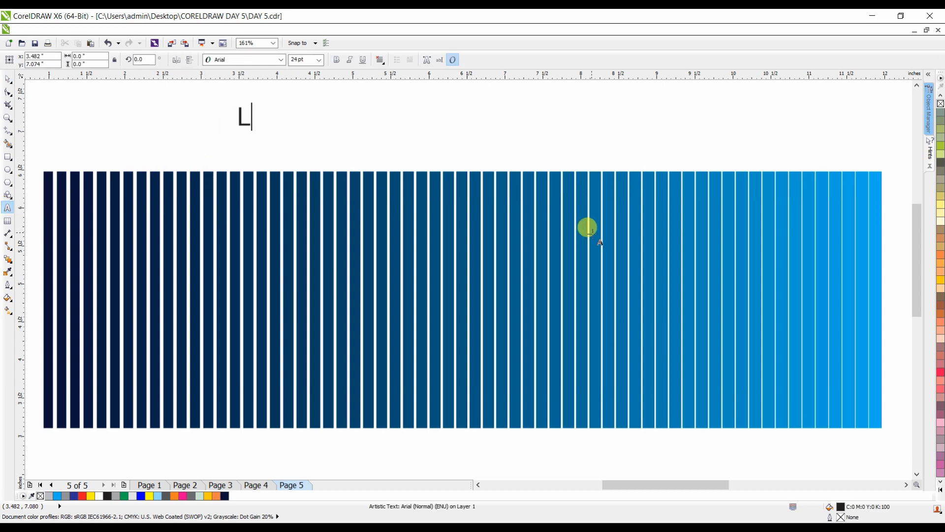
{"action": "type", "text": "LASERTECH"}
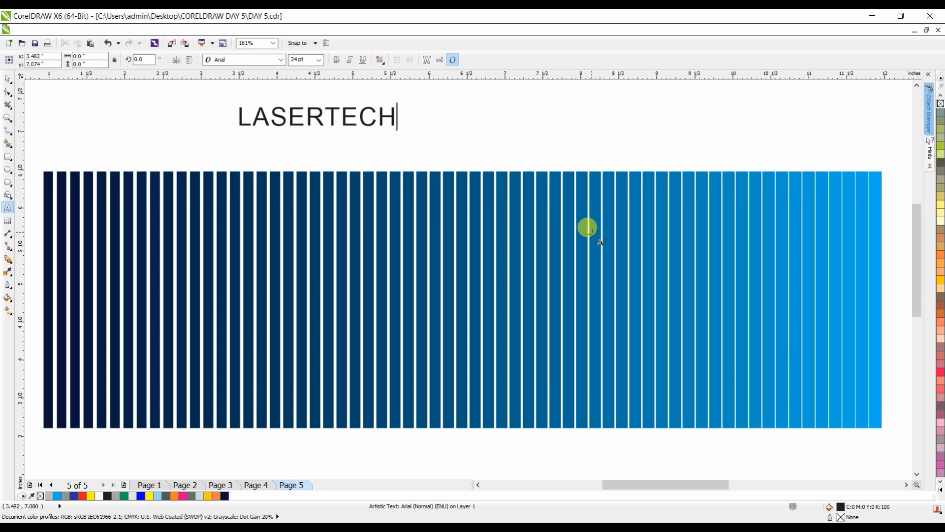
{"action": "double_click", "coordinate": [242, 119]}
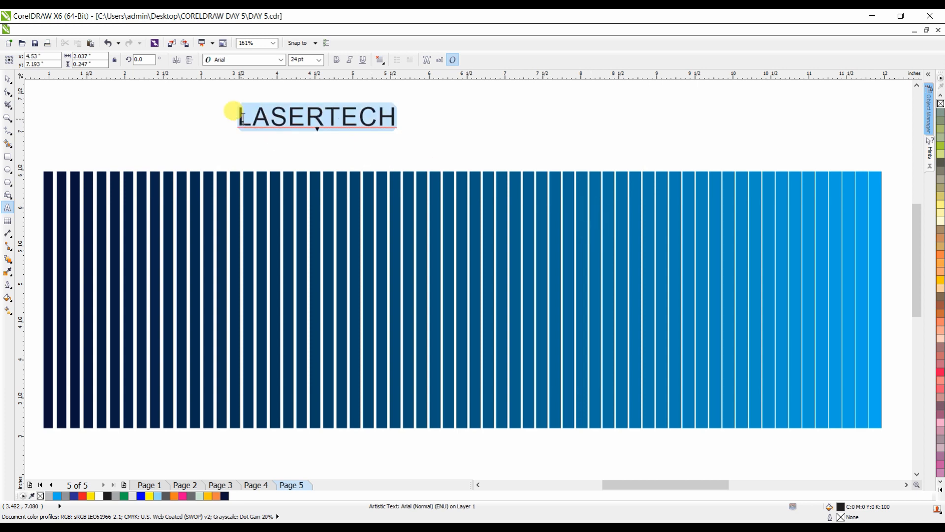
{"action": "type", "text": "COLOR PLUS"}
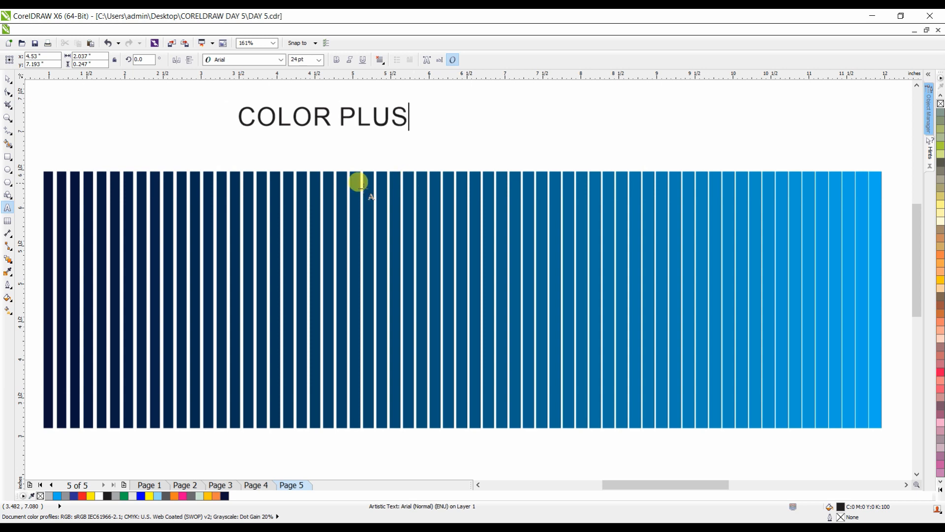
{"action": "left_click", "coordinate": [8, 79]}
Step: Shorten the blend to about 1.4 in tall and place a duplicate of it directly below
{"action": "left_click", "coordinate": [241, 185]}
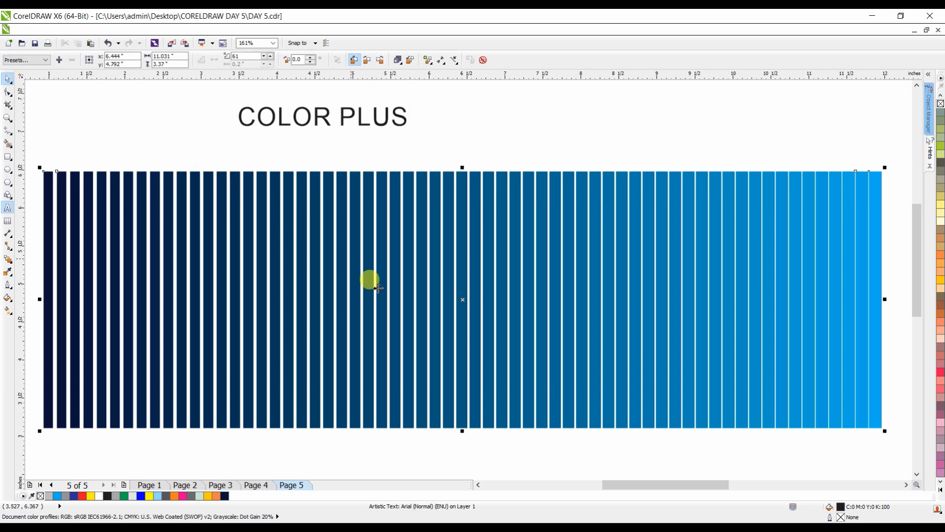
{"action": "left_click_drag", "start_coordinate": [463, 431], "coordinate": [468, 281]}
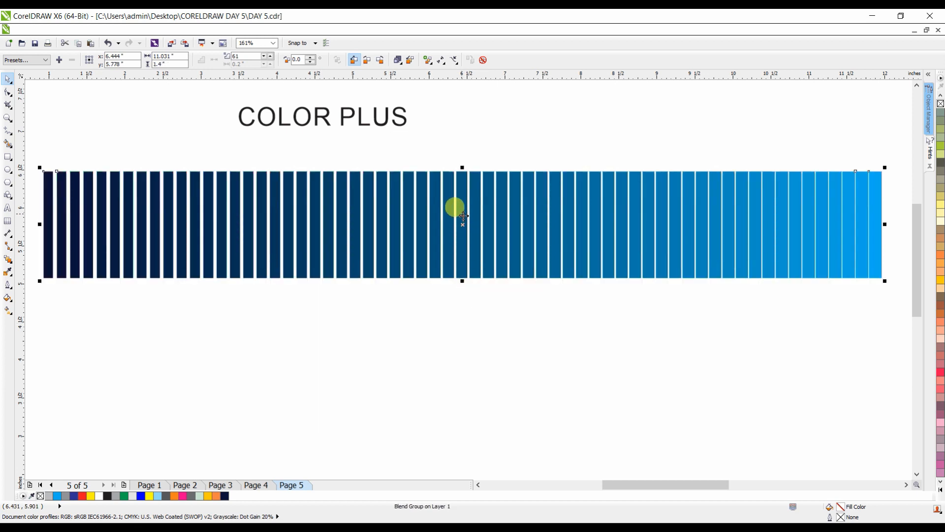
{"action": "left_click_drag", "start_coordinate": [453, 207], "coordinate": [470, 342]}
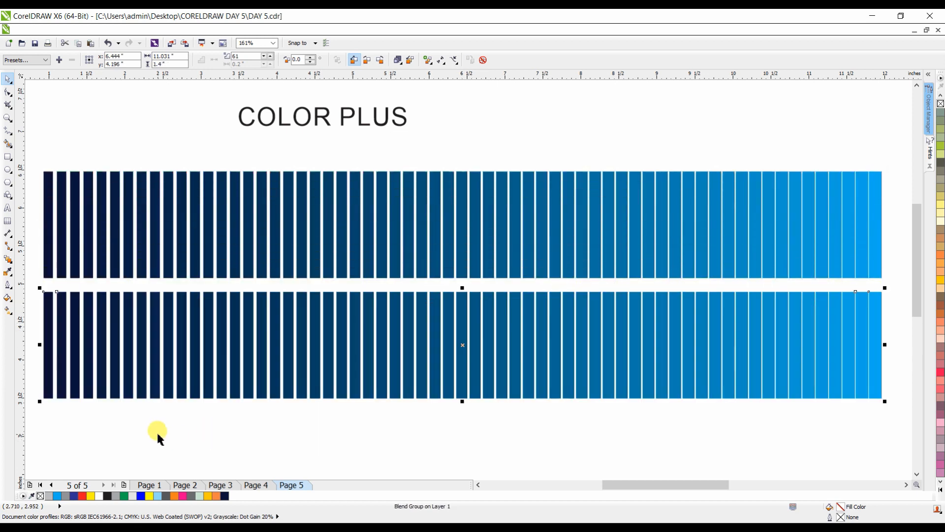
{"action": "left_click", "coordinate": [154, 432]}
Step: Fill the lower blend's first rectangle with cyan, C100 M0 Y0 K0
{"action": "left_click", "coordinate": [52, 314]}
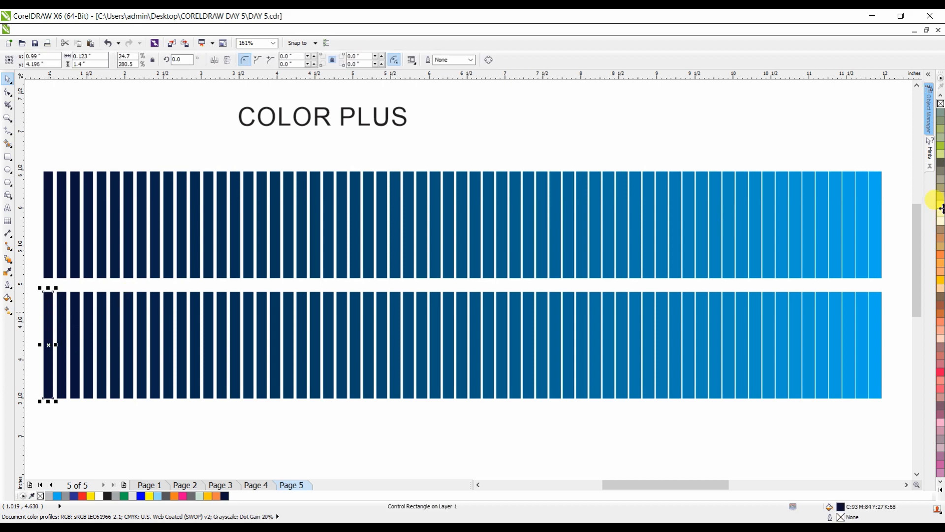
{"action": "left_click", "coordinate": [940, 482]}
{"action": "left_click", "coordinate": [865, 454]}
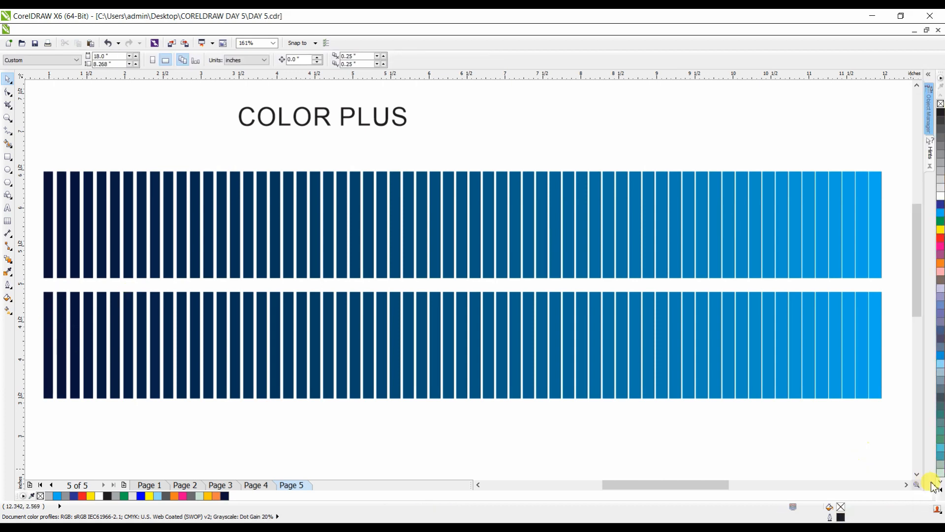
{"action": "left_click", "coordinate": [941, 490]}
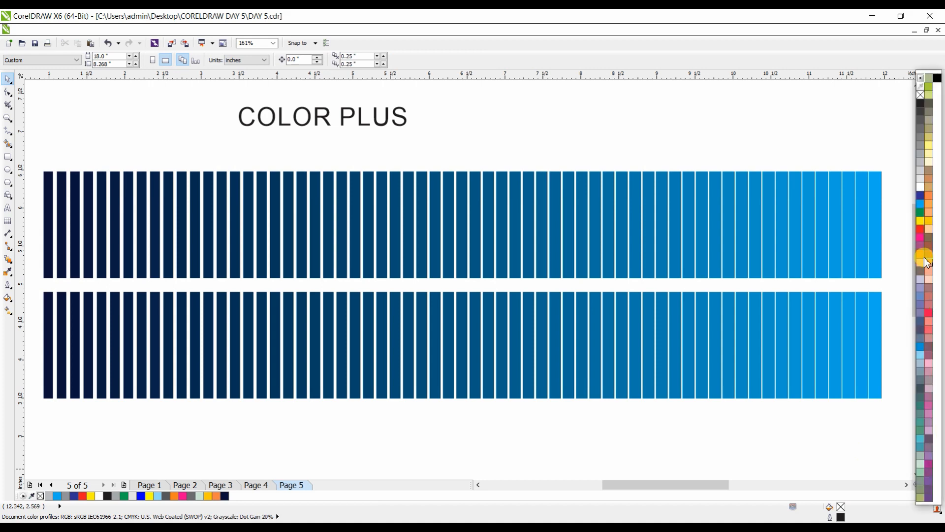
{"action": "left_click", "coordinate": [922, 206]}
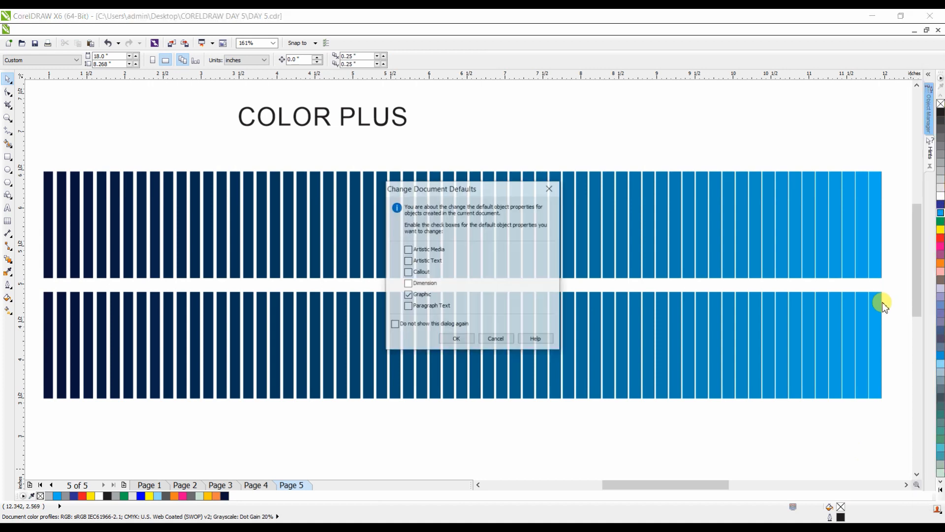
{"action": "left_click", "coordinate": [502, 342]}
{"action": "left_click", "coordinate": [47, 323]}
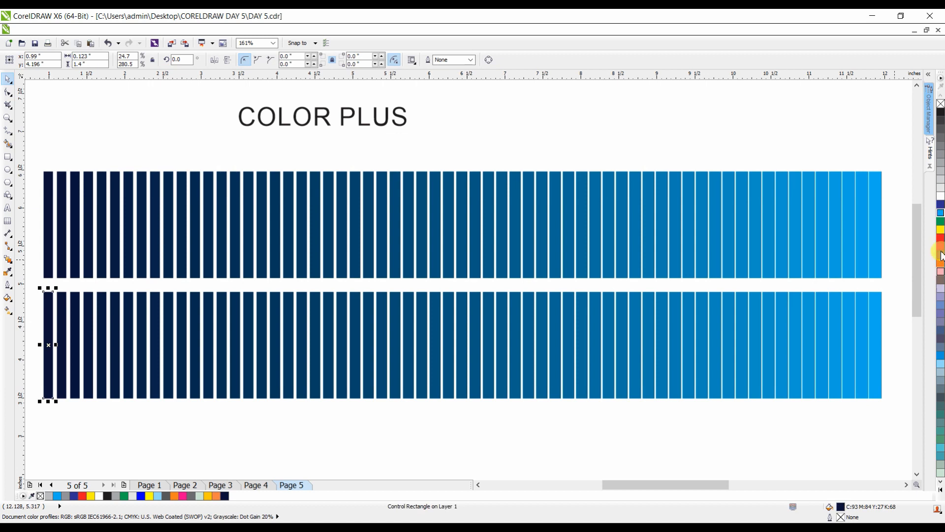
{"action": "left_click", "coordinate": [941, 217]}
Step: Fill the lower blend's last rectangle with red, C0 M100 Y100 K0
{"action": "left_click", "coordinate": [874, 298]}
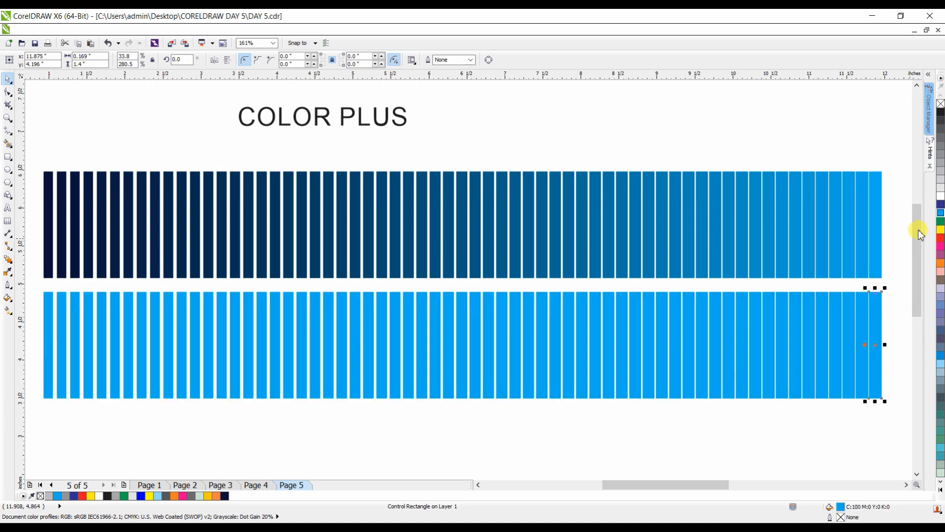
{"action": "left_click", "coordinate": [940, 237]}
{"action": "left_click", "coordinate": [625, 158]}
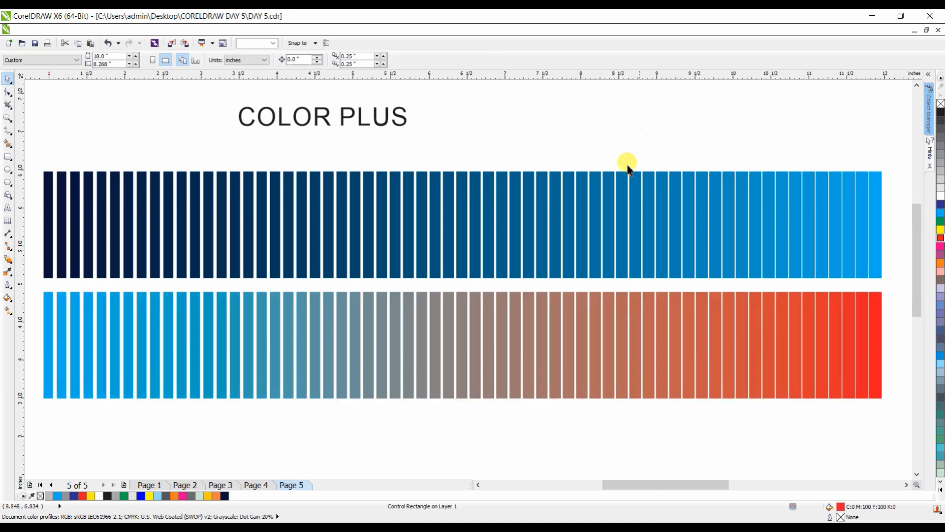
Step: Change the COLOR PLUS text's font to Impact
{"action": "left_click", "coordinate": [305, 121]}
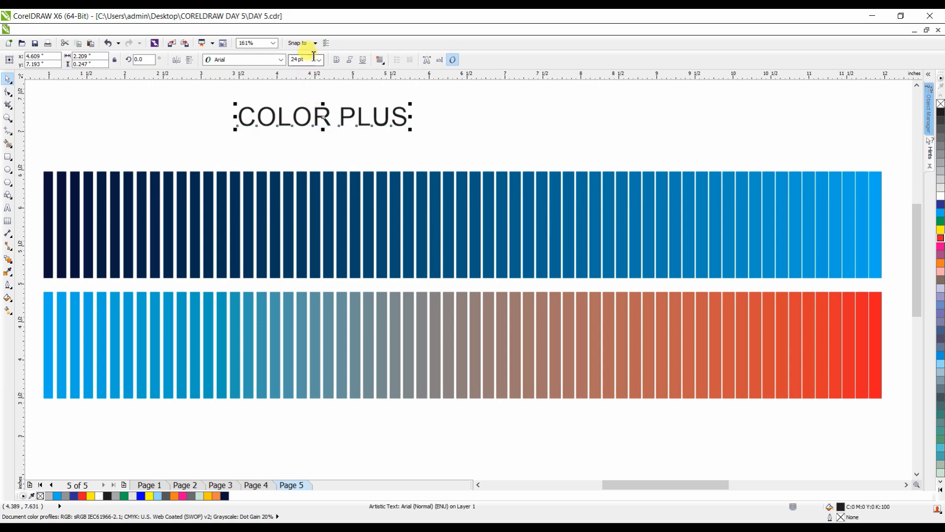
{"action": "left_click", "coordinate": [281, 59]}
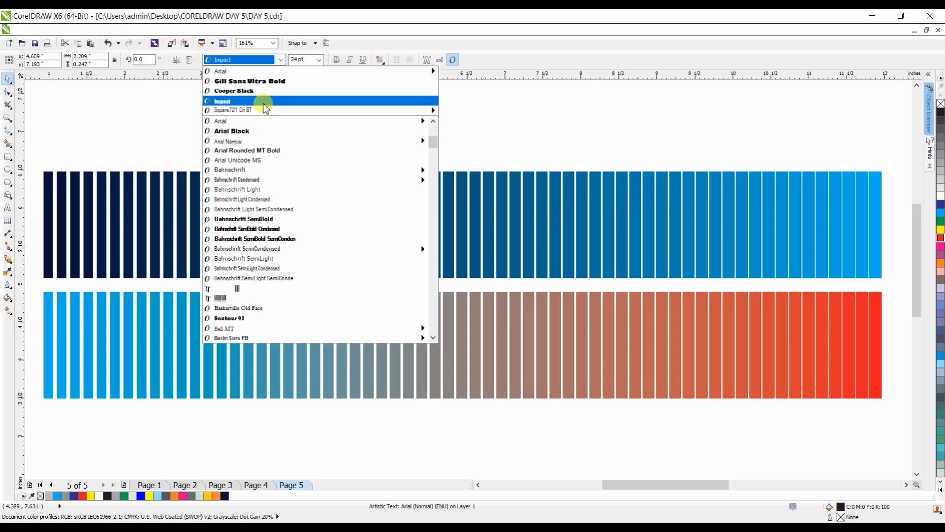
{"action": "left_click", "coordinate": [261, 101]}
Step: Enlarge the COLOR PLUS text to about 9.2 in wide and place it in front of the two blends, spanning both
{"action": "left_click_drag", "start_coordinate": [361, 130], "coordinate": [758, 271]}
{"action": "left_click_drag", "start_coordinate": [582, 150], "coordinate": [539, 269]}
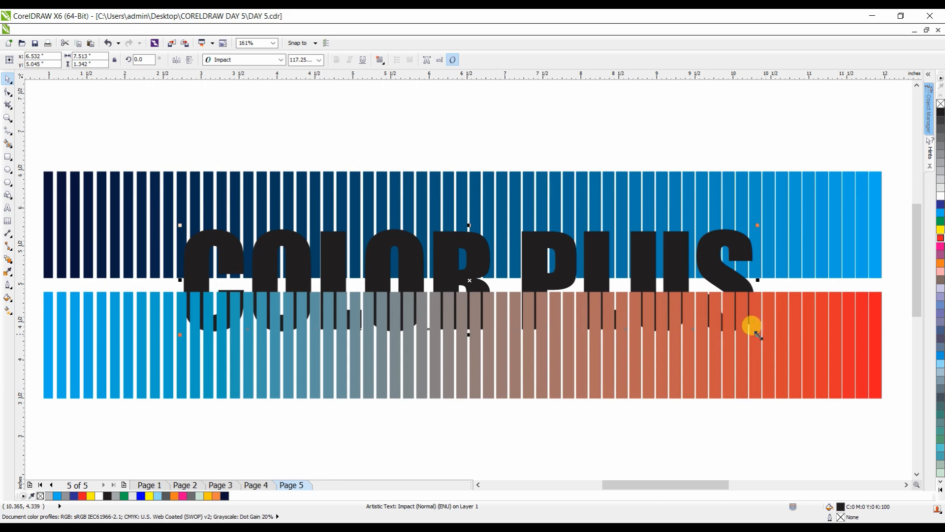
{"action": "left_click_drag", "start_coordinate": [757, 337], "coordinate": [823, 380]}
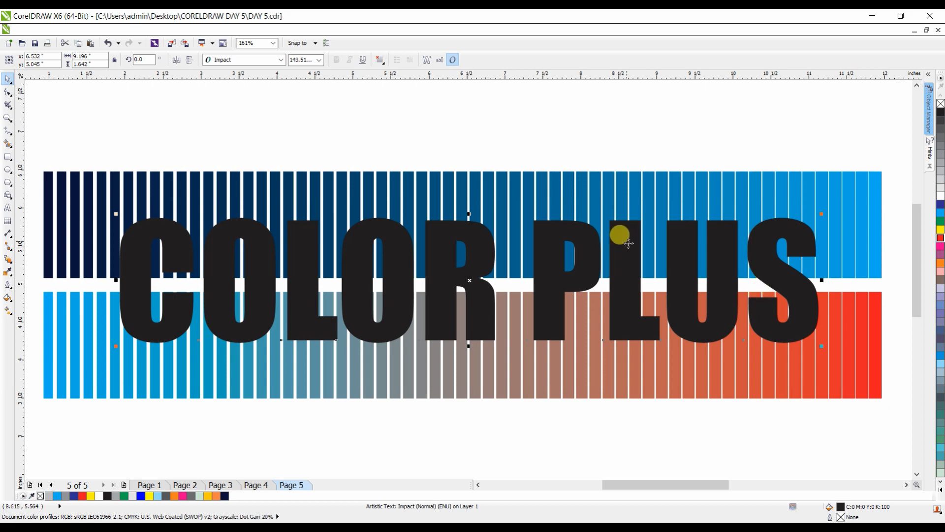
Step: Duplicate the COLOR PLUS text slightly up and to the right, and give the copy an 8 pt white outline
{"action": "left_click_drag", "start_coordinate": [629, 243], "coordinate": [667, 178]}
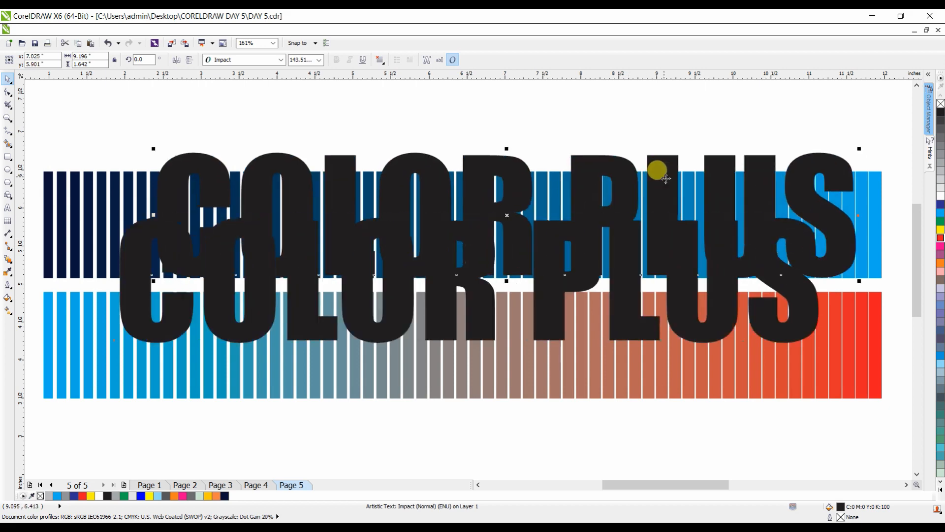
{"action": "left_click", "coordinate": [7, 285]}
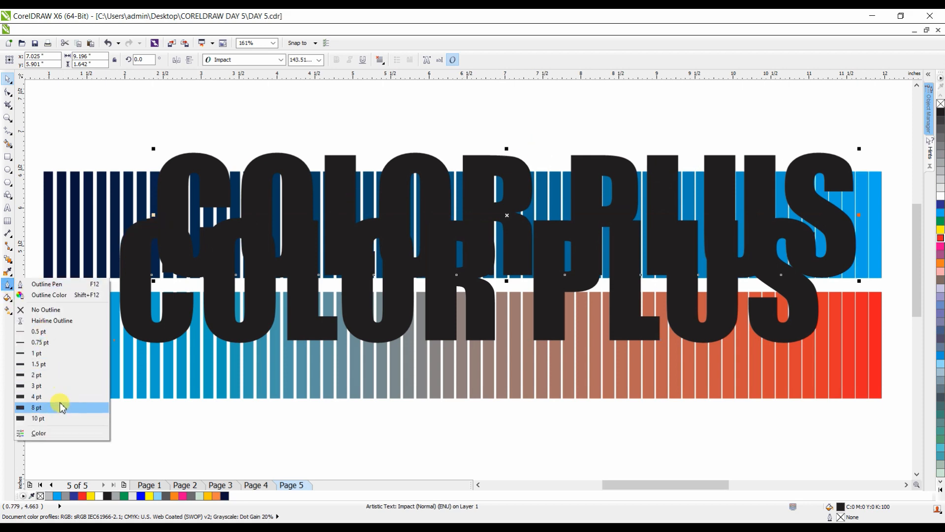
{"action": "left_click", "coordinate": [37, 407]}
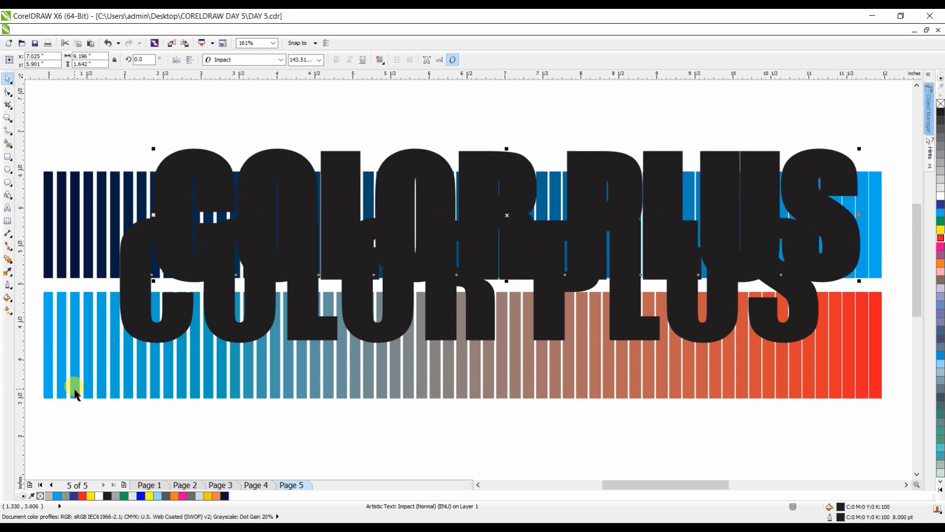
{"action": "right_click", "coordinate": [940, 195]}
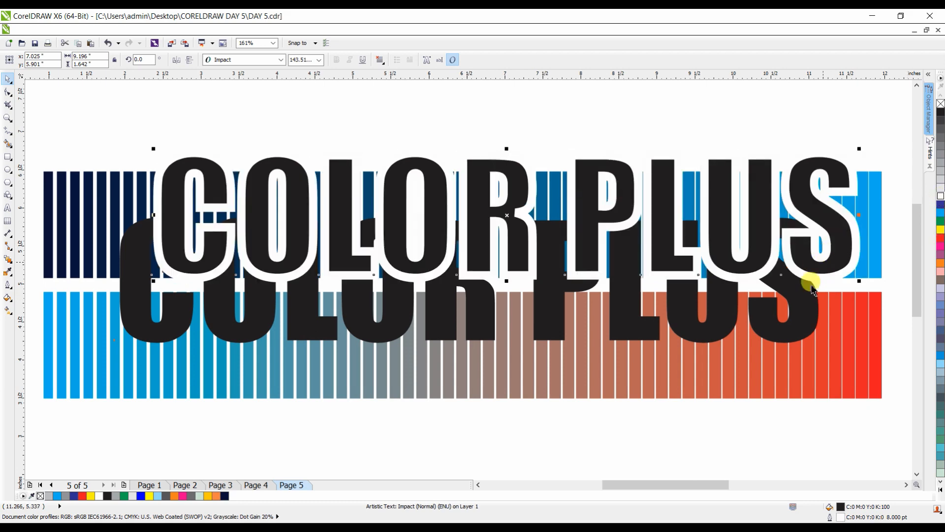
Step: Align the outlined copy with the original COLOR PLUS text by their horizontal and vertical centres
{"action": "left_click", "coordinate": [807, 310], "text": "shift"}
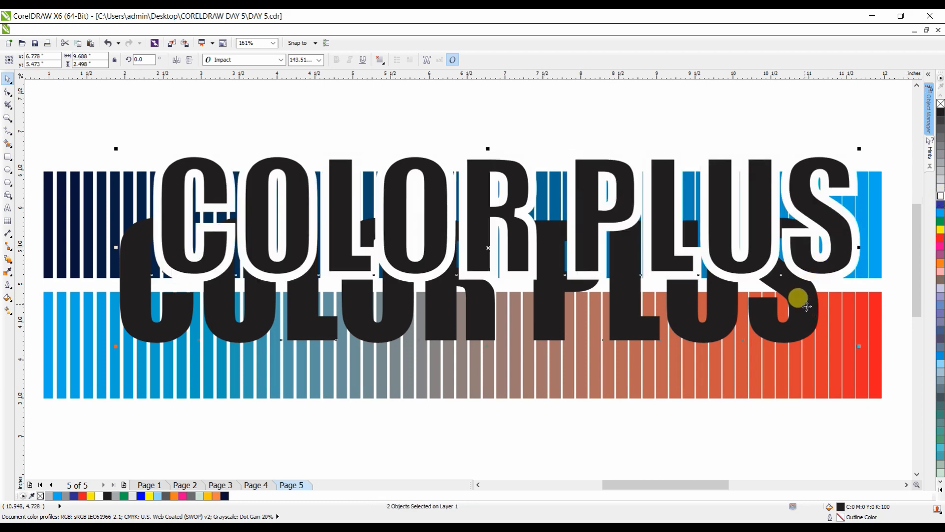
{"action": "key", "text": "e"}
{"action": "key", "text": "c"}
{"action": "left_click", "coordinate": [661, 129]}
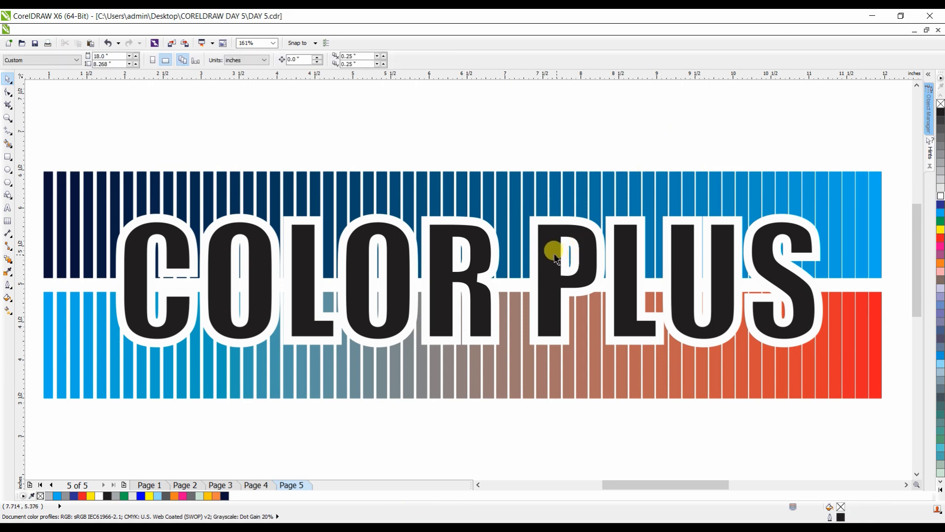
Step: Place the white-outlined COLOR PLUS copy behind the original text, keeping both texts in front of the two blends
{"action": "left_click", "coordinate": [555, 255]}
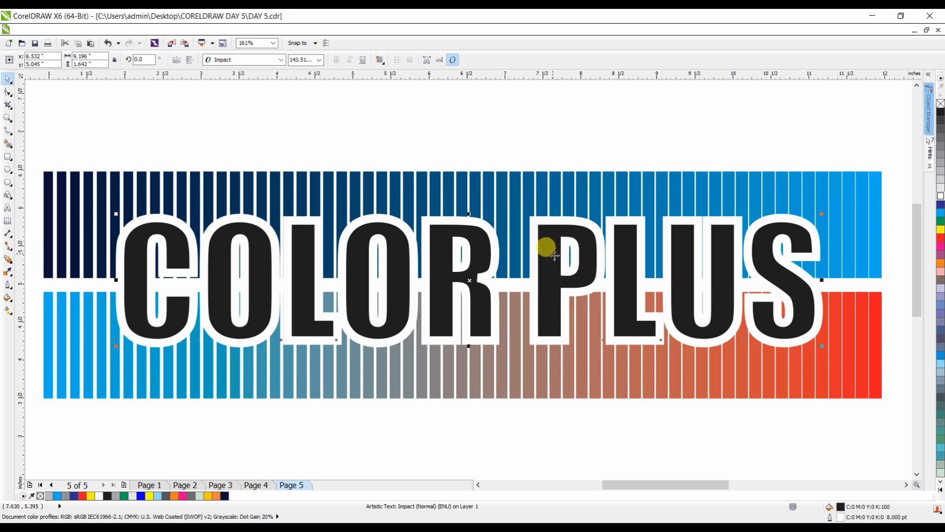
{"action": "key", "text": "shift+Page_Down"}
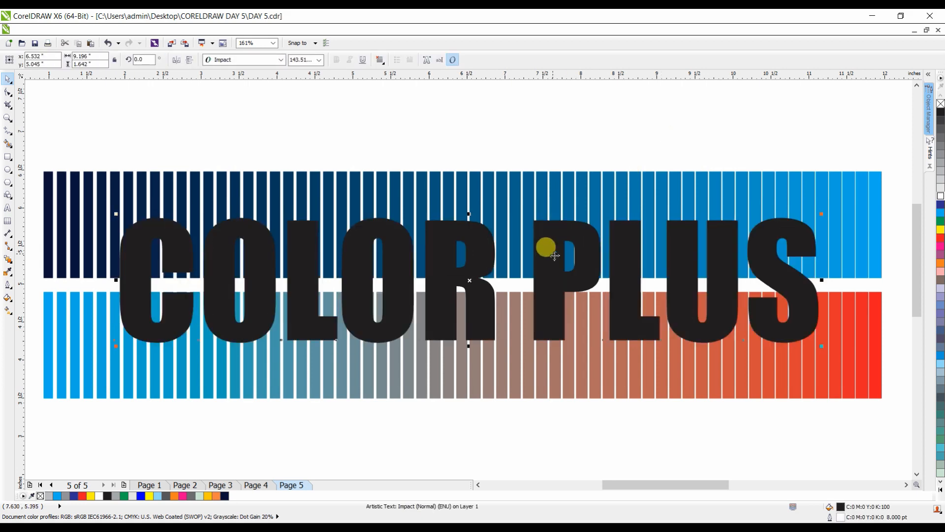
{"action": "left_click", "coordinate": [116, 152]}
{"action": "left_click_drag", "start_coordinate": [96, 146], "coordinate": [850, 386]}
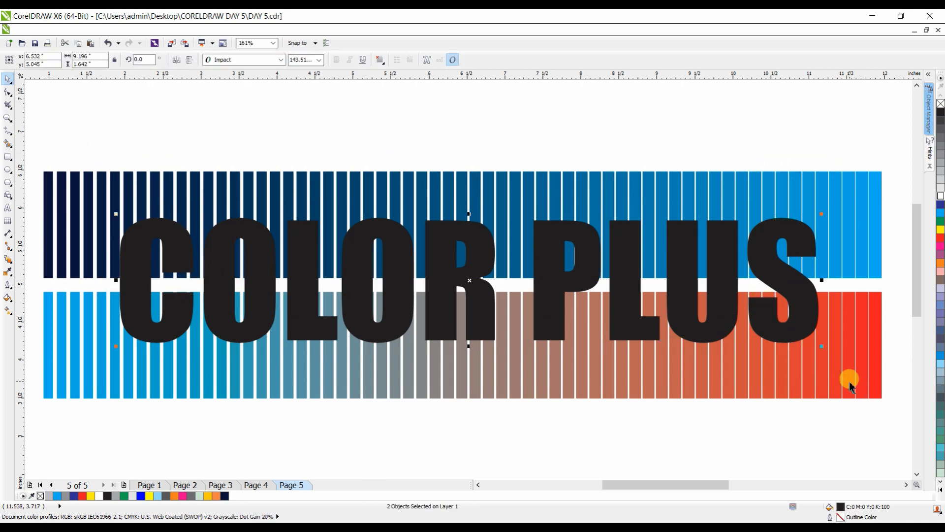
{"action": "key", "text": "shift+Page_Up"}
{"action": "left_click", "coordinate": [668, 446]}
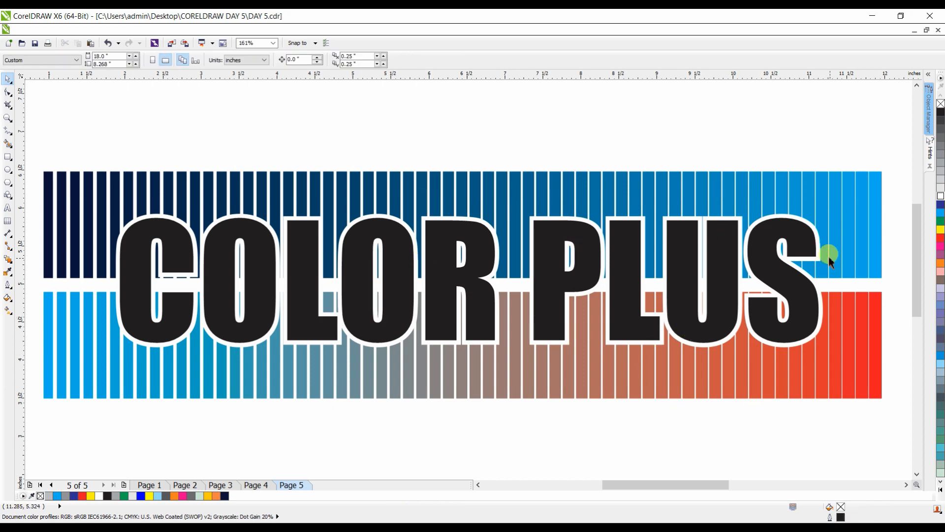
Step: Add a yellow, outline-free rectangle about 11.16 by 3.11 in around both blends and place it behind all the artwork
{"action": "left_click", "coordinate": [8, 157]}
{"action": "left_click_drag", "start_coordinate": [40, 168], "coordinate": [888, 402]}
{"action": "key", "text": "space"}
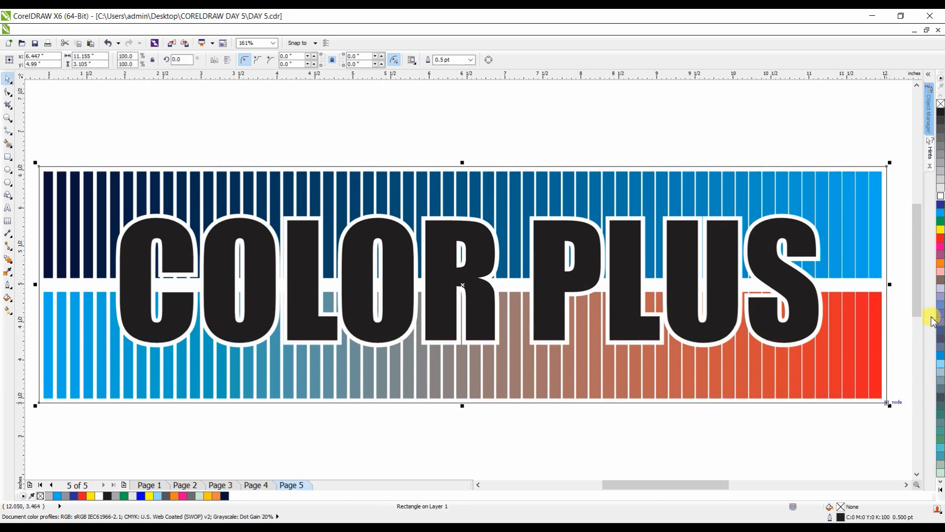
{"action": "left_click", "coordinate": [941, 235]}
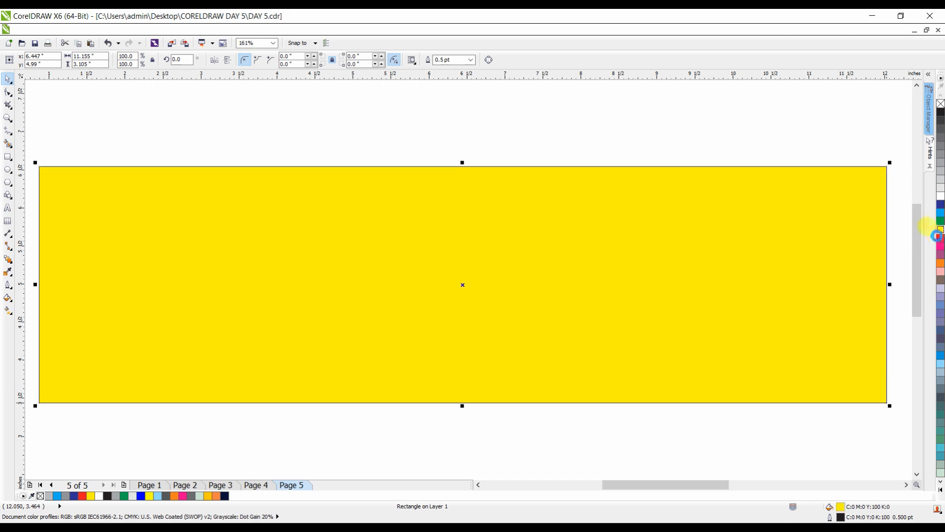
{"action": "key", "text": "shift+Page_Down"}
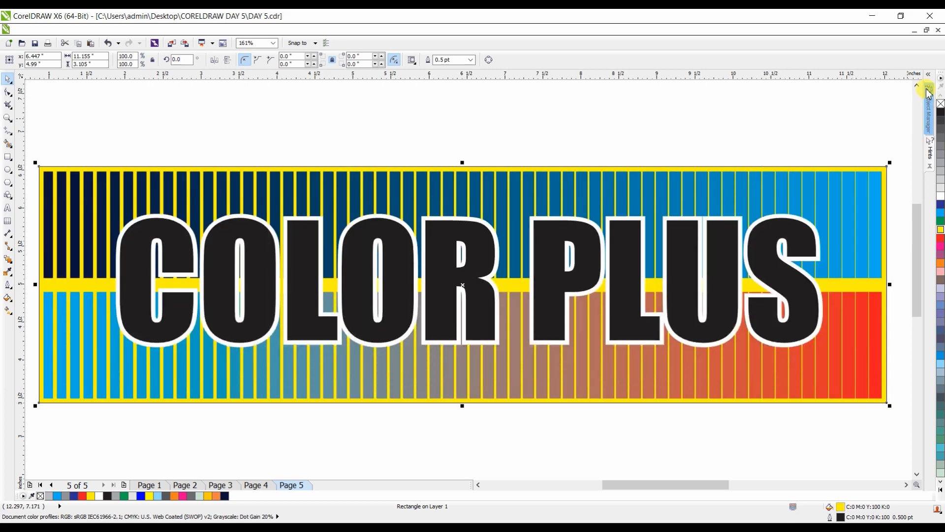
{"action": "right_click", "coordinate": [941, 103]}
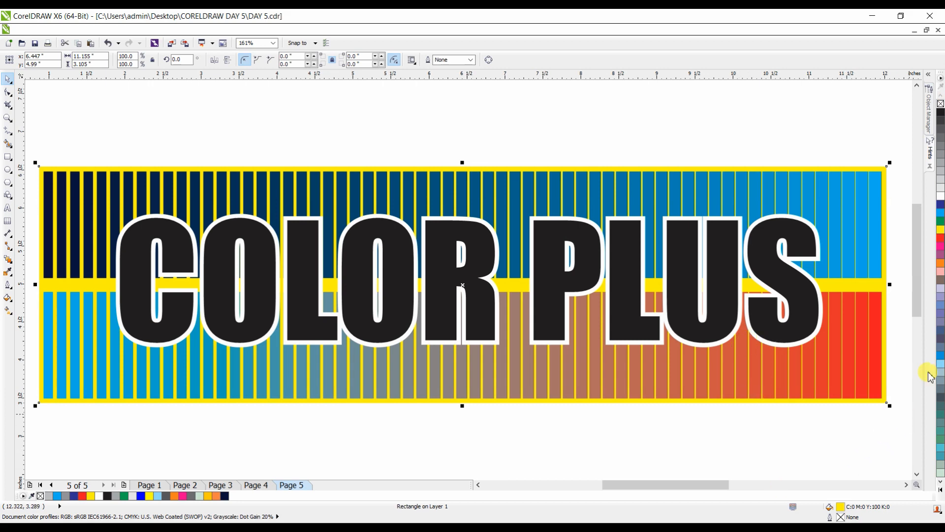
Step: Try a light lavender fill on the background rectangle, and settle on a pale yellow fill
{"action": "left_click", "coordinate": [942, 289]}
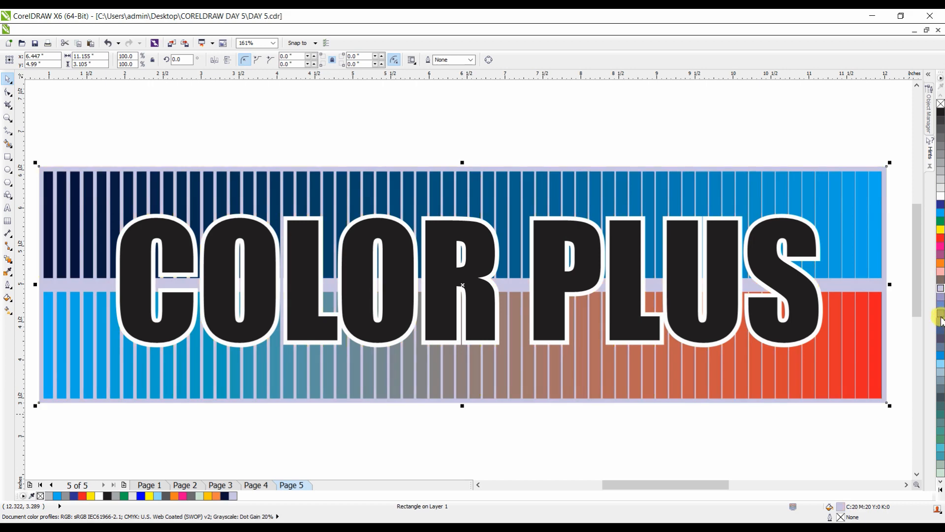
{"action": "left_click", "coordinate": [940, 490]}
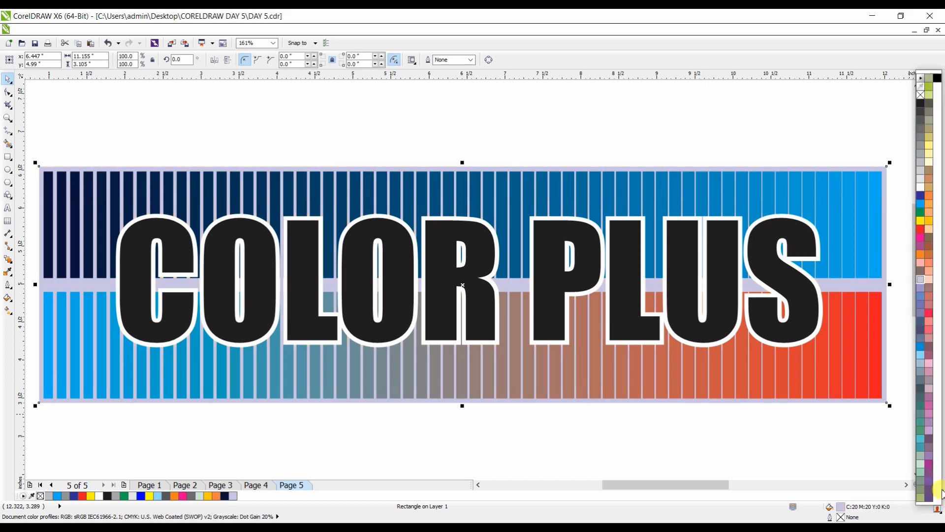
{"action": "left_click", "coordinate": [930, 157]}
{"action": "left_click", "coordinate": [744, 128]}
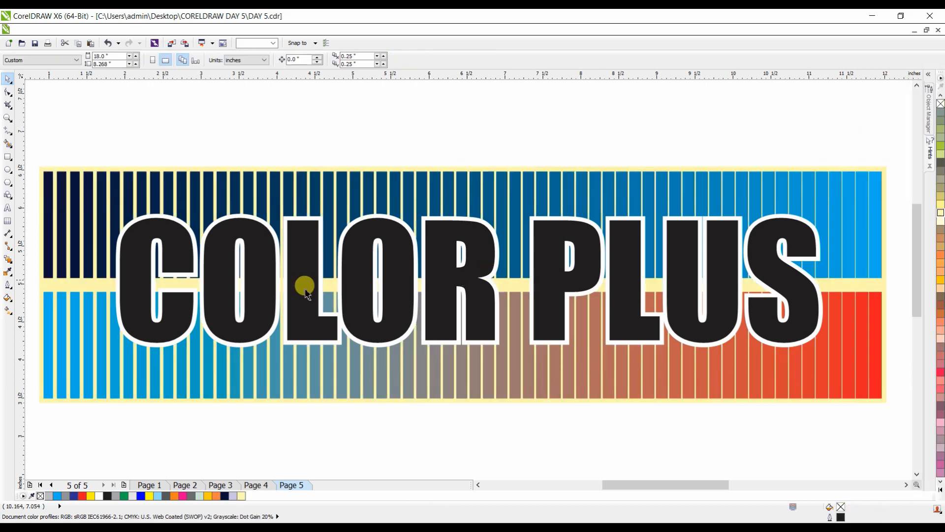
{"action": "left_click", "coordinate": [345, 288]}
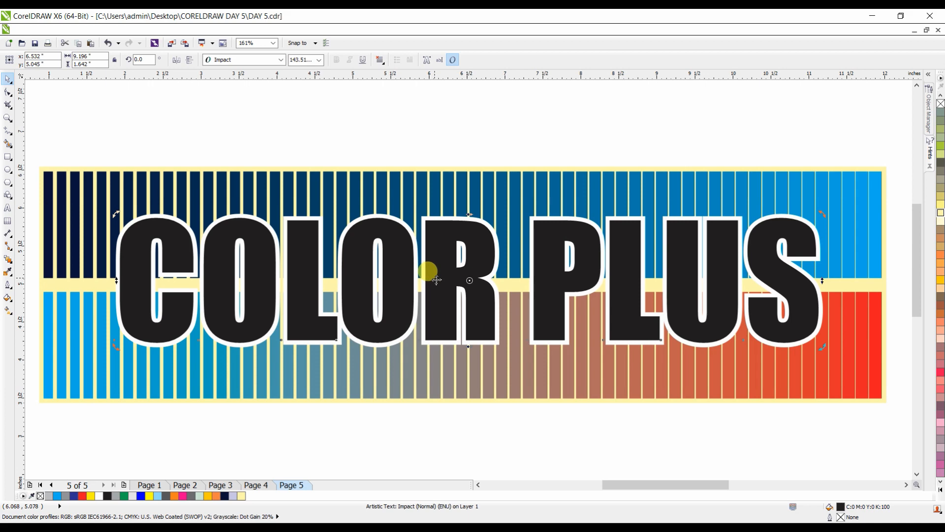
{"action": "left_click", "coordinate": [362, 160]}
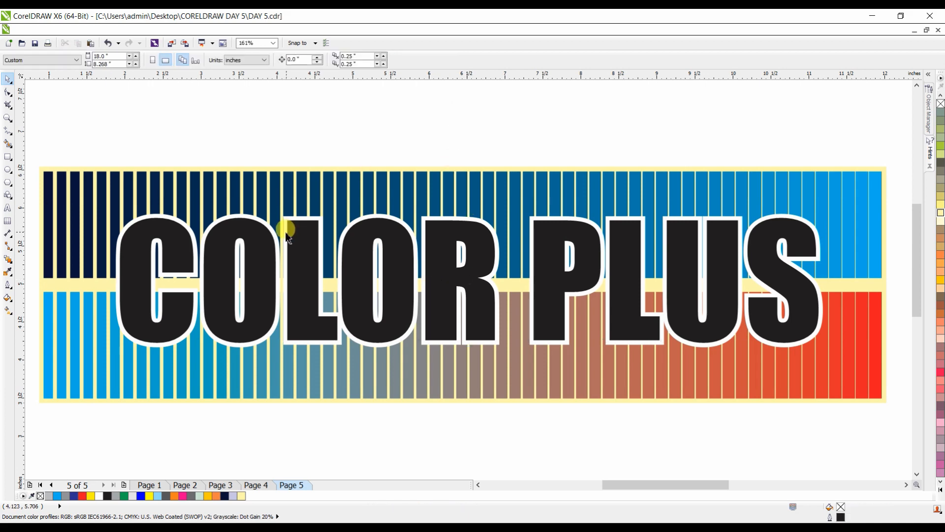
Step: Delete the entire COLOR PLUS artwork, including the blends and background rectangle, from page 5
{"action": "scroll", "coordinate": [287, 235], "scroll_direction": "down", "scroll_amount": 3}
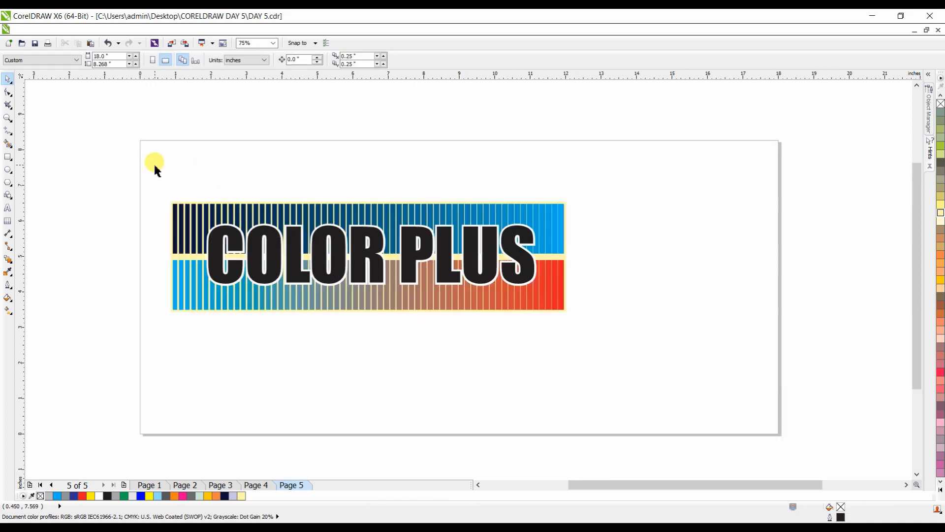
{"action": "left_click_drag", "start_coordinate": [144, 168], "coordinate": [670, 388]}
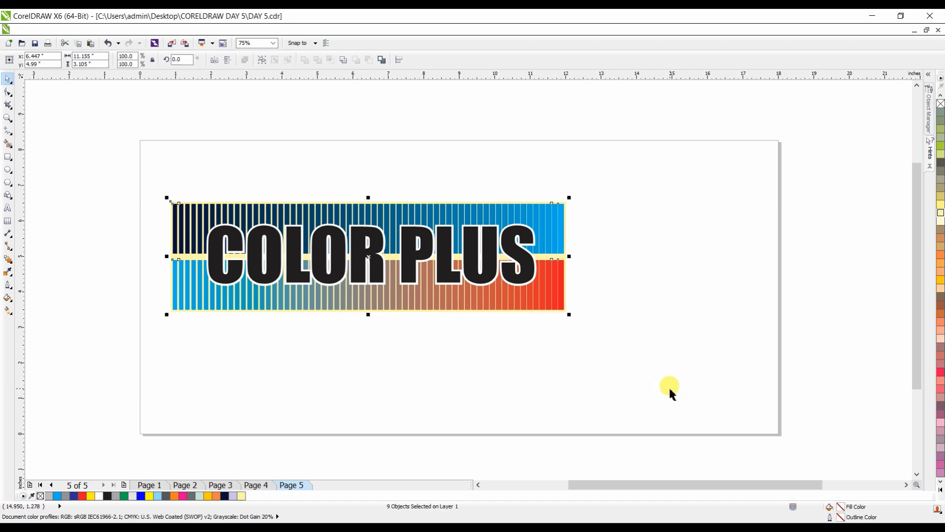
{"action": "key", "text": "Delete"}
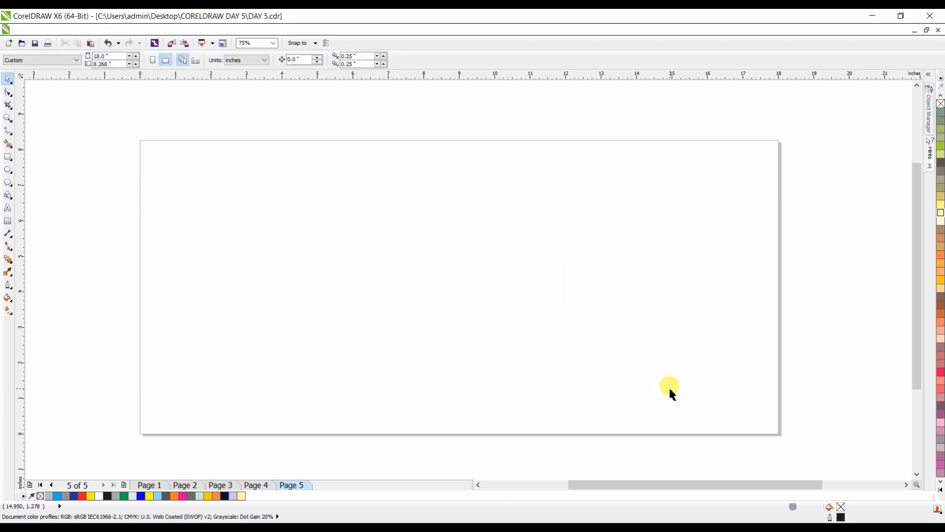
Step: On page 1, move the DAY - 5 heading and topic list down about 1.5 in and slightly left
{"action": "left_click", "coordinate": [149, 487]}
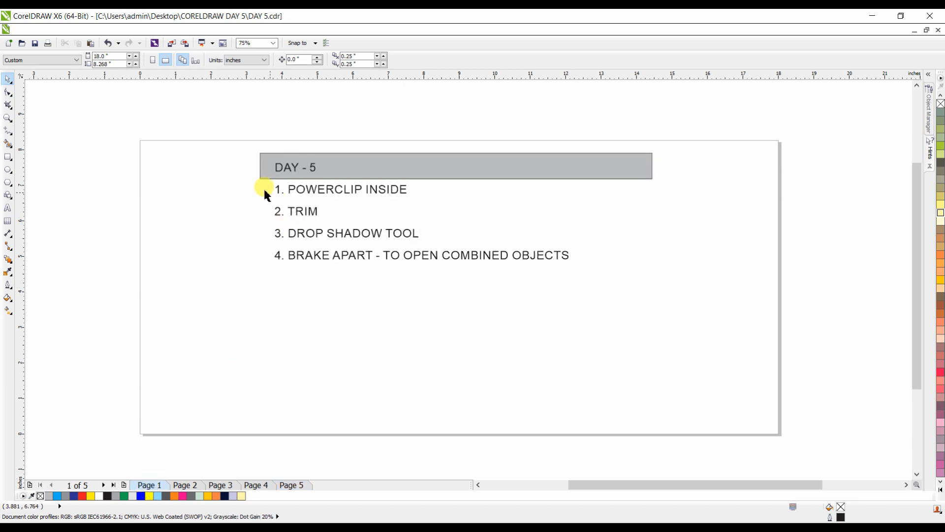
{"action": "left_click_drag", "start_coordinate": [213, 132], "coordinate": [571, 283]}
{"action": "left_click_drag", "start_coordinate": [488, 167], "coordinate": [473, 222]}
{"action": "left_click", "coordinate": [365, 423]}
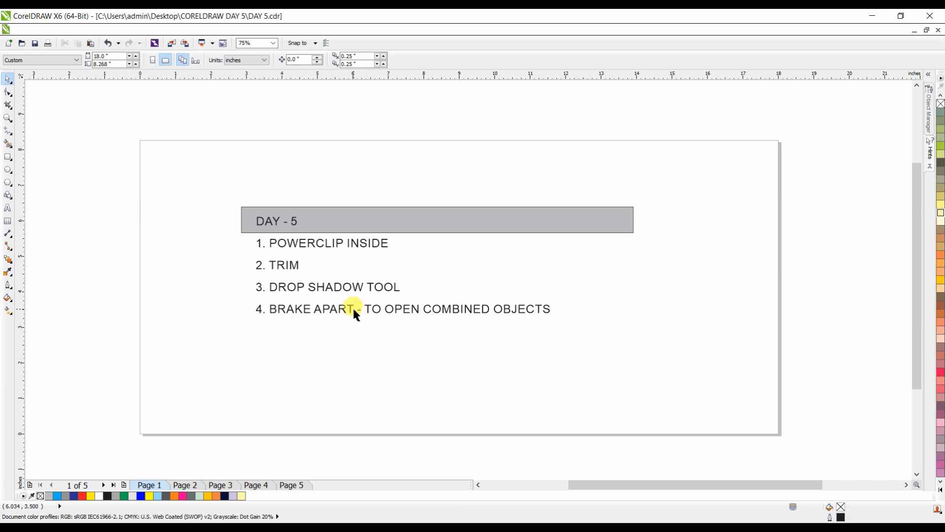
Step: Add the lines "5. BLEND TOOL" and "6." at the end of the DAY - 5 topic list
{"action": "double_click", "coordinate": [356, 315]}
{"action": "left_click", "coordinate": [551, 309]}
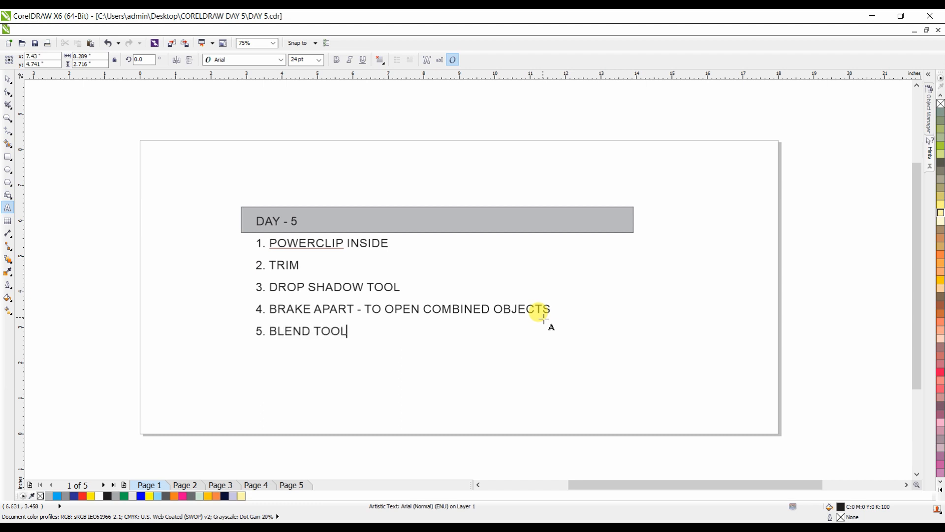
{"action": "left_click", "coordinate": [5, 274]}
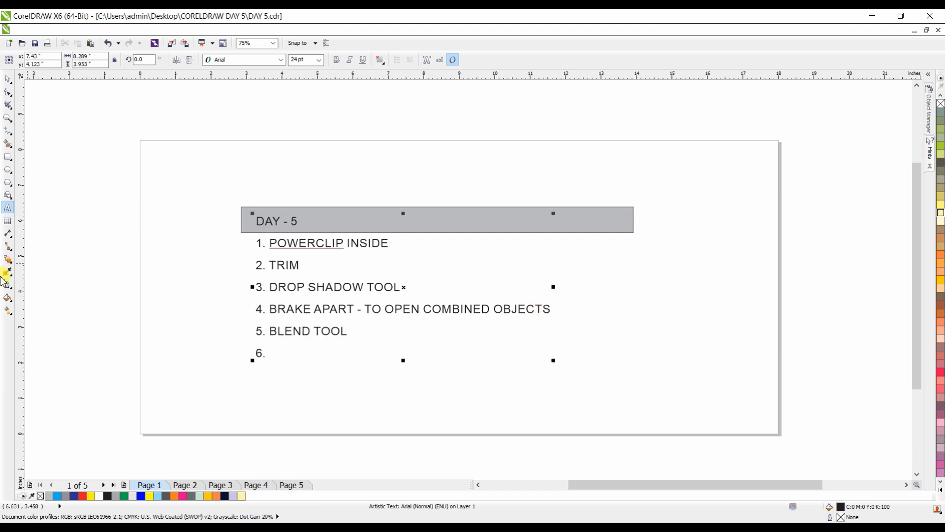
{"action": "left_click", "coordinate": [9, 265]}
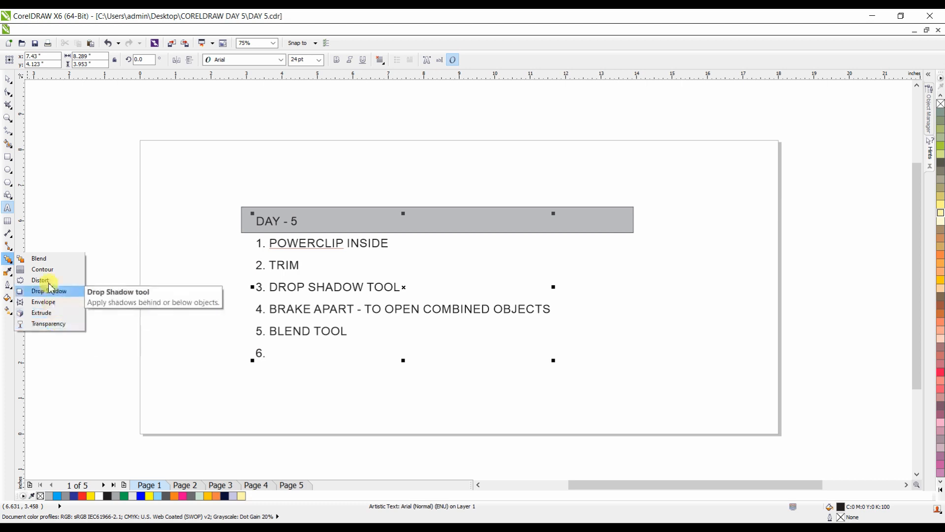
Step: Draw a rectangle about 2.9 by 3.3 in beside the topic list and fill it with tan (C:0 M:40 Y:60 K:20)
{"action": "left_click", "coordinate": [36, 157]}
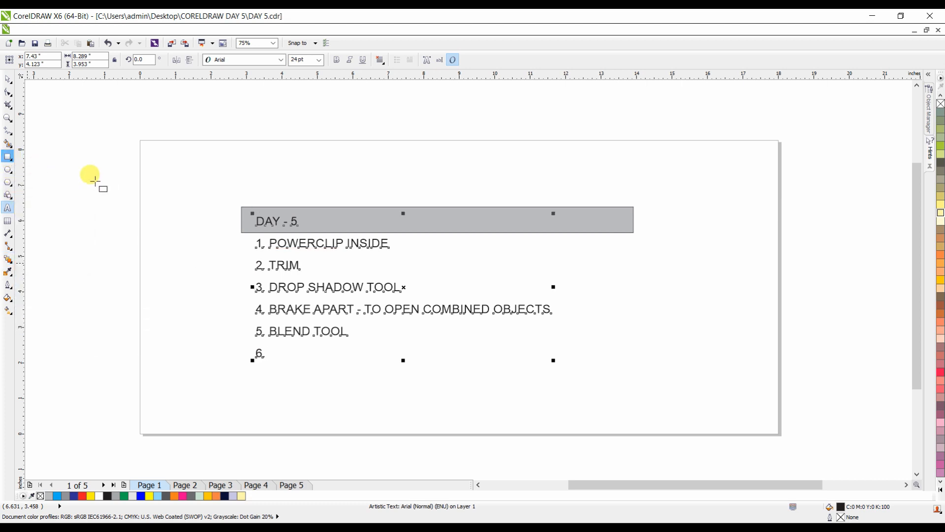
{"action": "left_click_drag", "start_coordinate": [91, 179], "coordinate": [193, 298]}
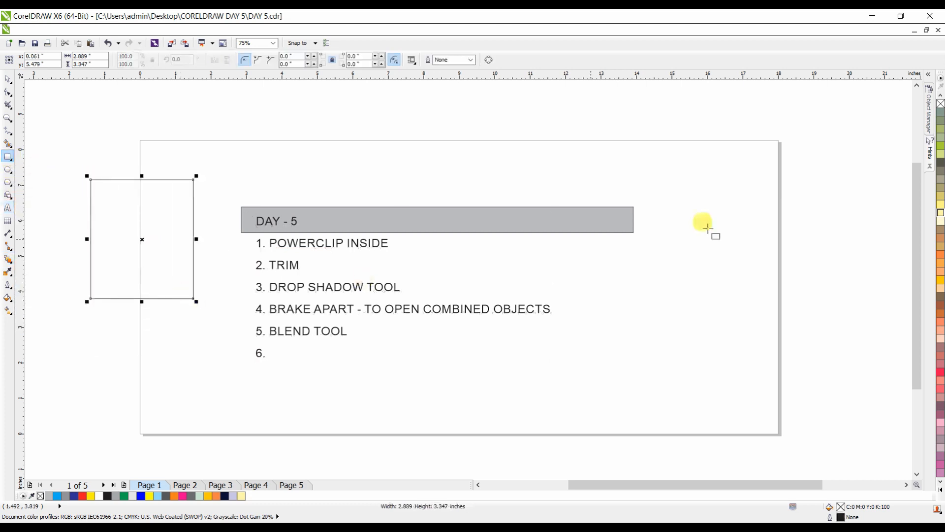
{"action": "left_click", "coordinate": [941, 239]}
Step: Apply a push and pull distortion with an amplitude of about 56 to the tan rectangle, stretching its corners outward
{"action": "left_click", "coordinate": [7, 263]}
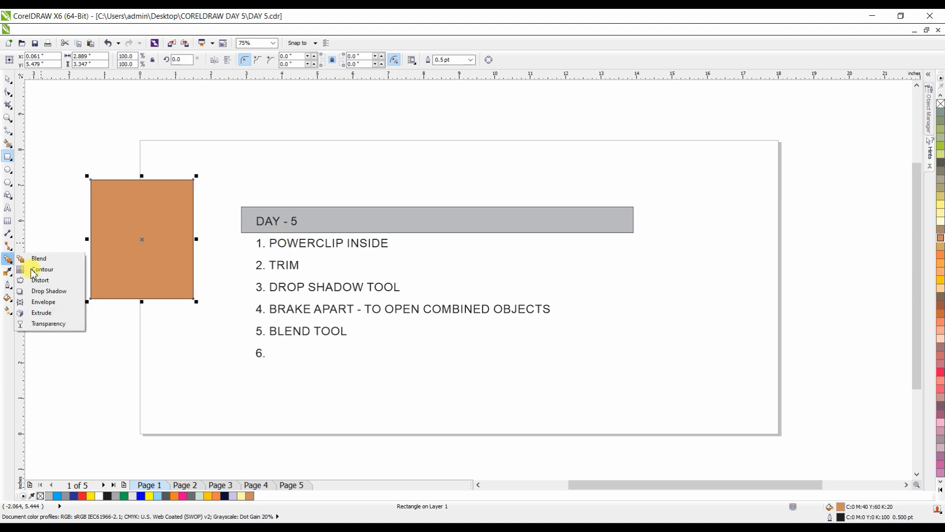
{"action": "left_click", "coordinate": [47, 278]}
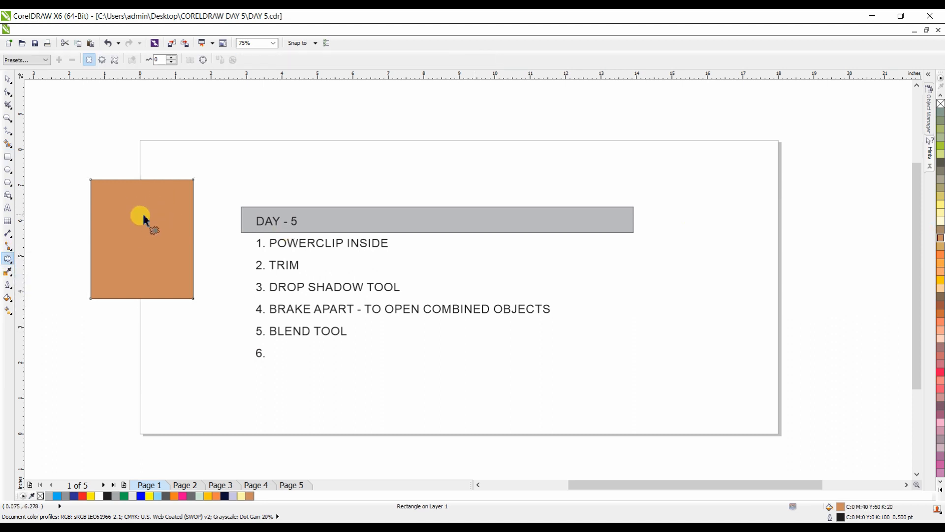
{"action": "left_click_drag", "start_coordinate": [143, 218], "coordinate": [167, 264]}
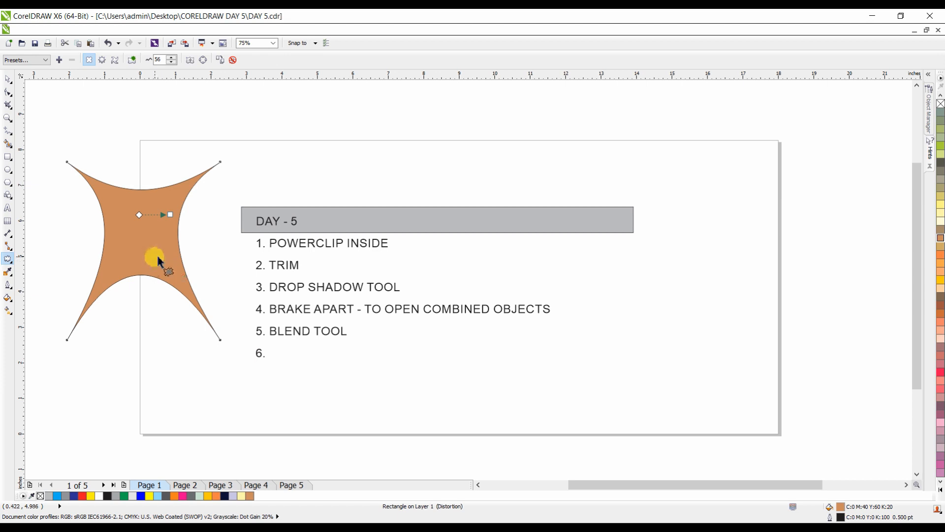
Step: Duplicate the distorted shape about 0.4 in right and 0.3 in up, and fill the copy with brown (C:0 M:60 Y:60 K:40)
{"action": "left_click", "coordinate": [7, 79]}
{"action": "left_click", "coordinate": [130, 207]}
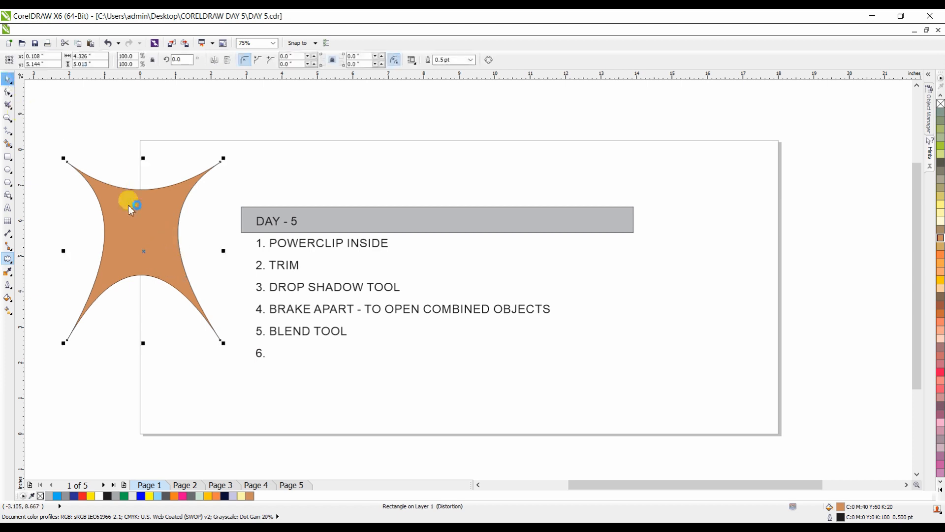
{"action": "left_click_drag", "start_coordinate": [146, 226], "coordinate": [170, 215]}
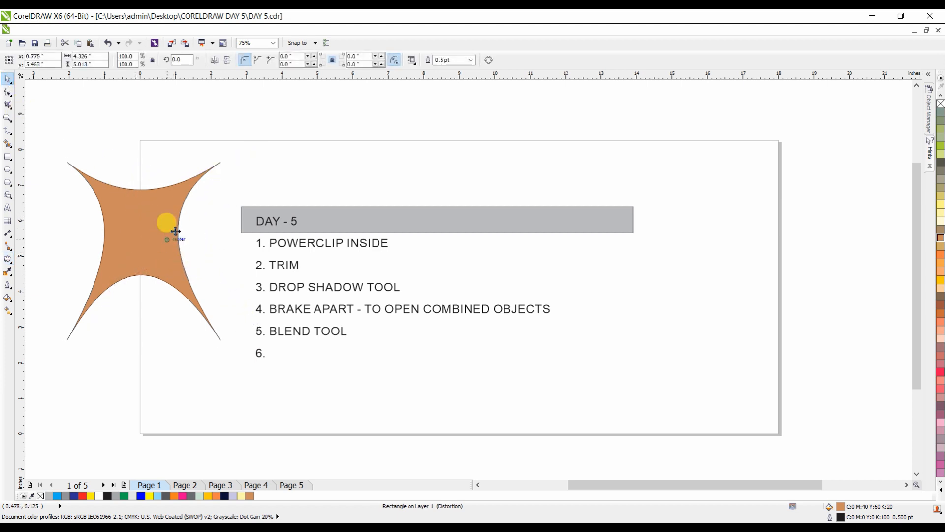
{"action": "left_click", "coordinate": [941, 306]}
{"action": "left_click_drag", "start_coordinate": [150, 214], "coordinate": [139, 215]}
{"action": "left_click", "coordinate": [170, 131]}
{"action": "left_click", "coordinate": [131, 224]}
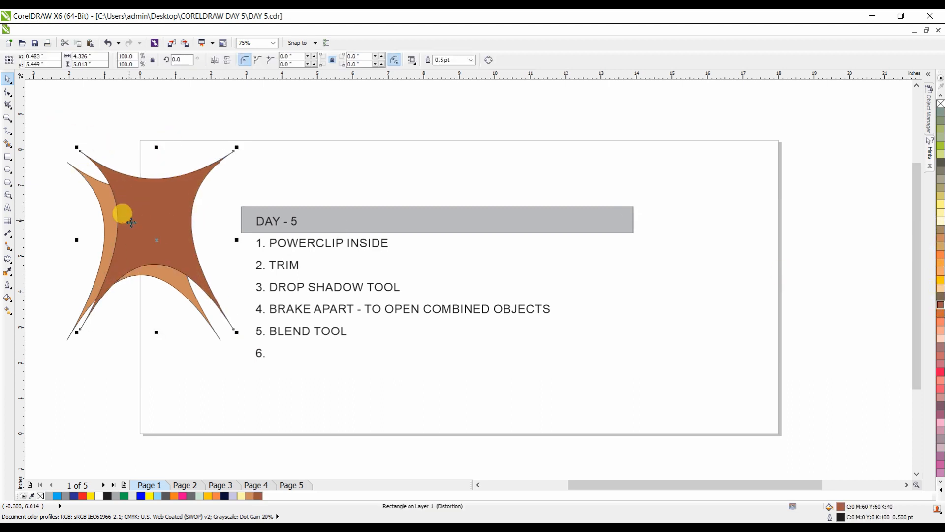
{"action": "left_click", "coordinate": [76, 217]}
{"action": "left_click", "coordinate": [8, 182]}
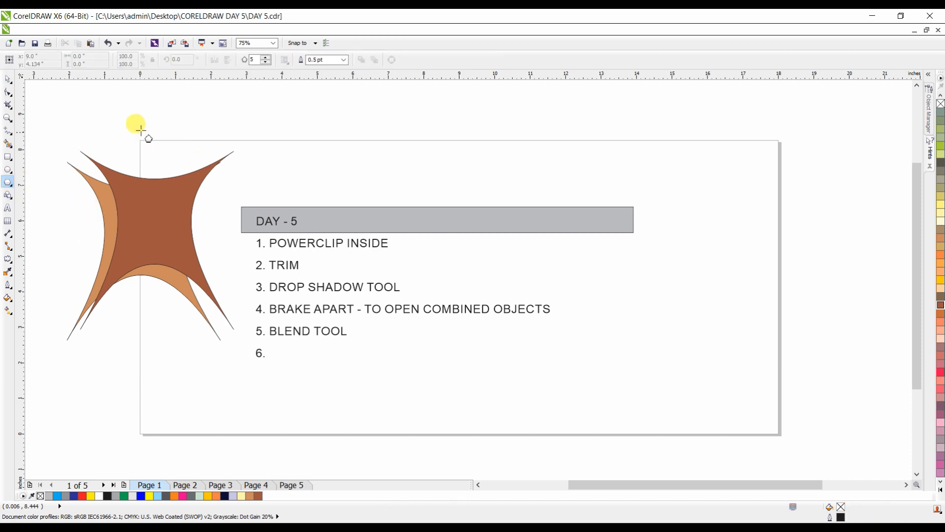
{"action": "left_click_drag", "start_coordinate": [139, 127], "coordinate": [181, 171]}
{"action": "key", "text": "Delete"}
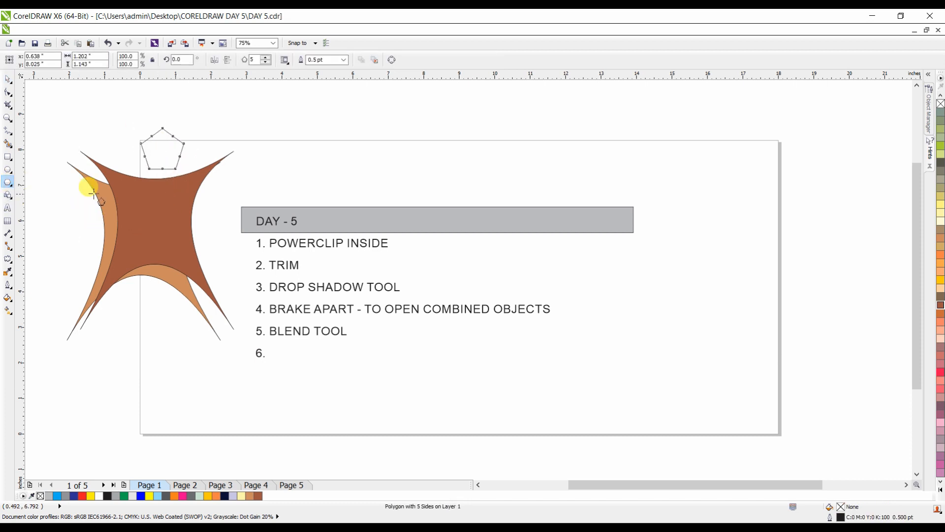
Step: Draw a circle about 1.07 in across above the brown shape as its head and fill it with the same brown
{"action": "left_click", "coordinate": [8, 169]}
{"action": "left_click_drag", "start_coordinate": [138, 134], "coordinate": [173, 172]}
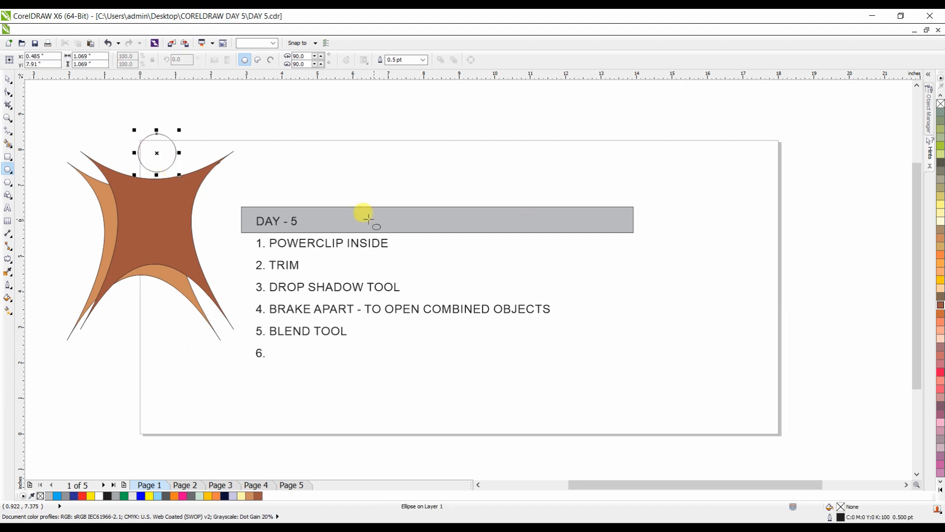
{"action": "key", "text": "space"}
{"action": "left_click", "coordinate": [940, 306]}
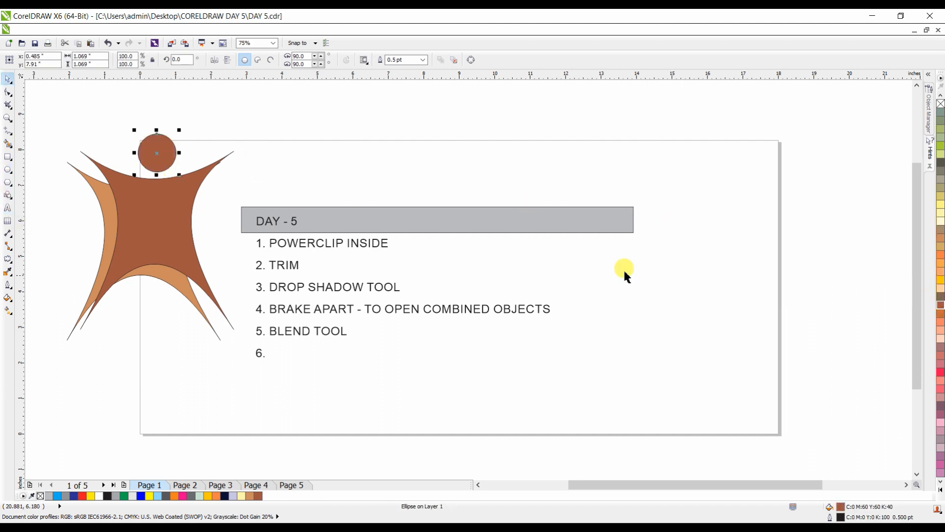
Step: Delete the tan distorted shape and move the brown body and head together about 0.5 in right and 0.65 in down
{"action": "left_click", "coordinate": [100, 199]}
{"action": "key", "text": "Delete"}
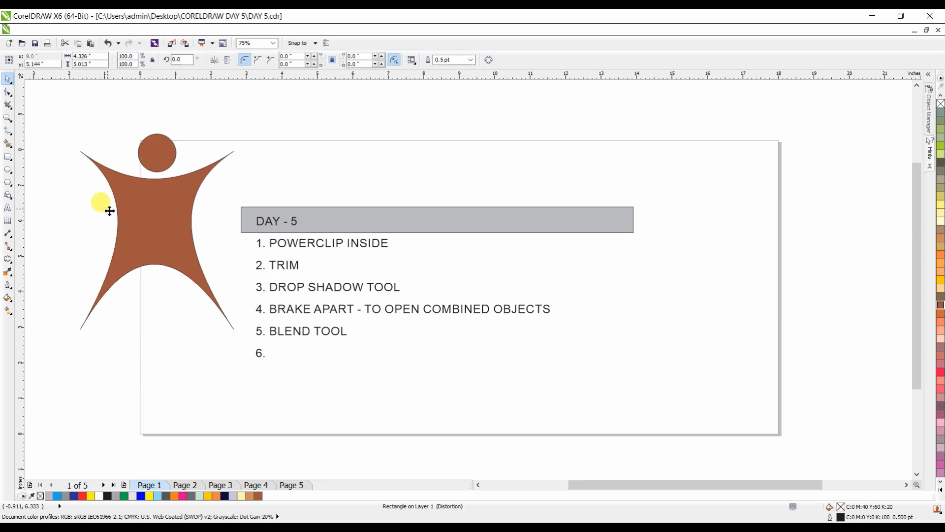
{"action": "left_click_drag", "start_coordinate": [59, 112], "coordinate": [259, 384]}
{"action": "left_click_drag", "start_coordinate": [168, 235], "coordinate": [186, 257]}
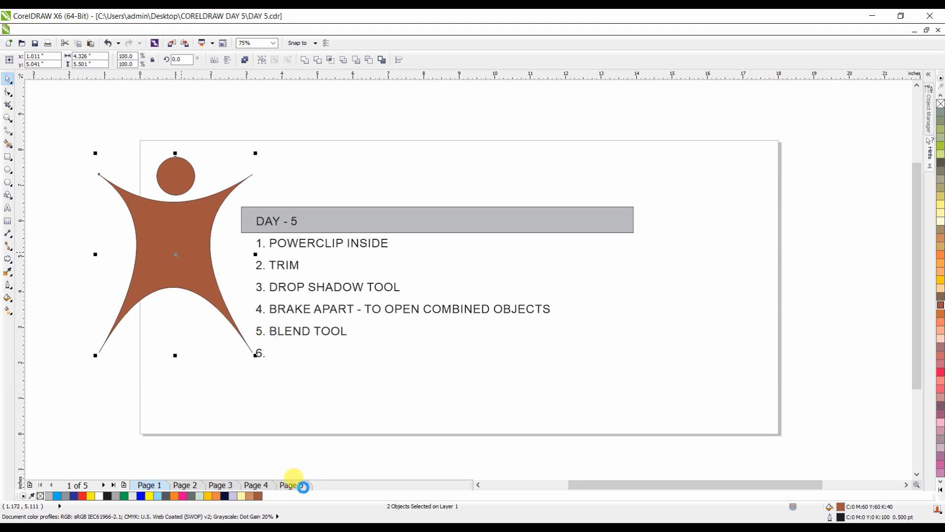
Step: Paste the brown figure onto page 5 and move it about 7 in right and 0.3 in down
{"action": "left_click", "coordinate": [301, 486]}
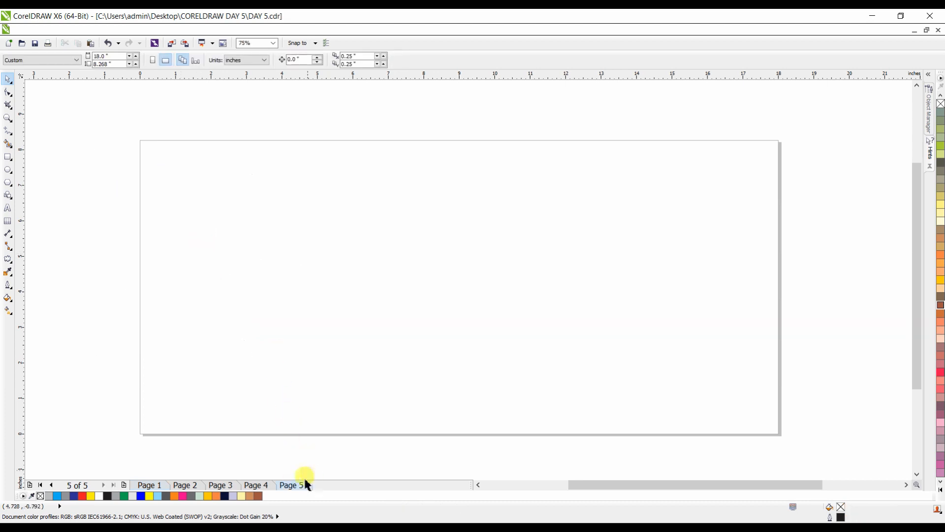
{"action": "key", "text": "ctrl+v"}
{"action": "left_click_drag", "start_coordinate": [169, 205], "coordinate": [426, 235]}
{"action": "left_click", "coordinate": [586, 268]}
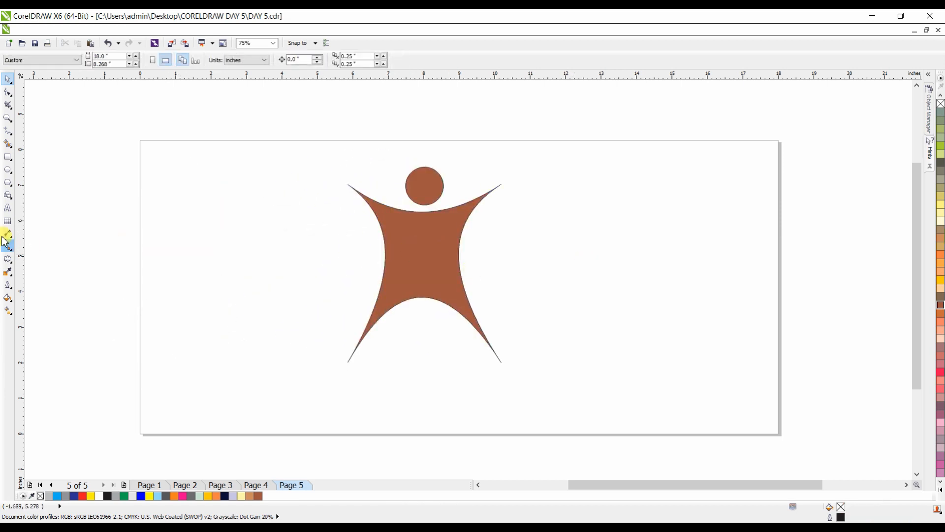
Step: Add the artistic text LETS PLAY, enlarge it to about 7.33 in wide and place it beneath the figure
{"action": "left_click", "coordinate": [10, 209]}
{"action": "left_click", "coordinate": [271, 339]}
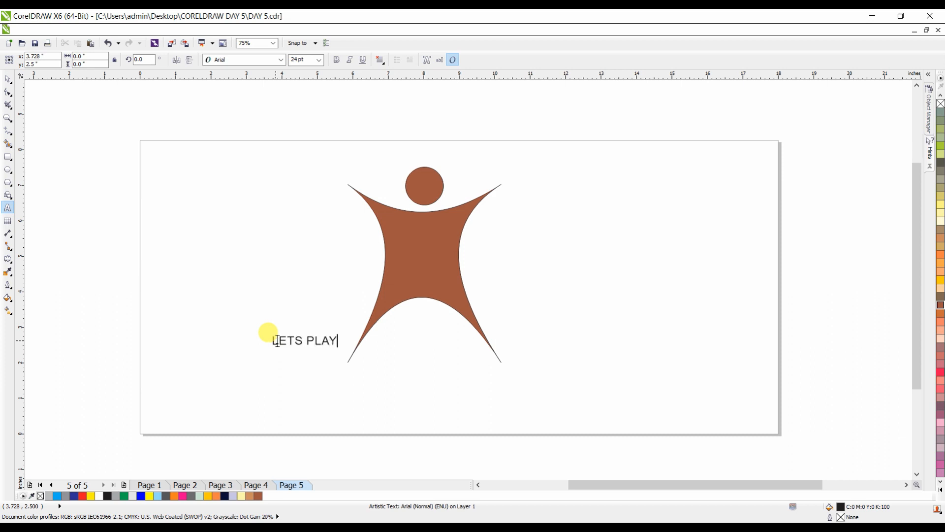
{"action": "left_click", "coordinate": [8, 80]}
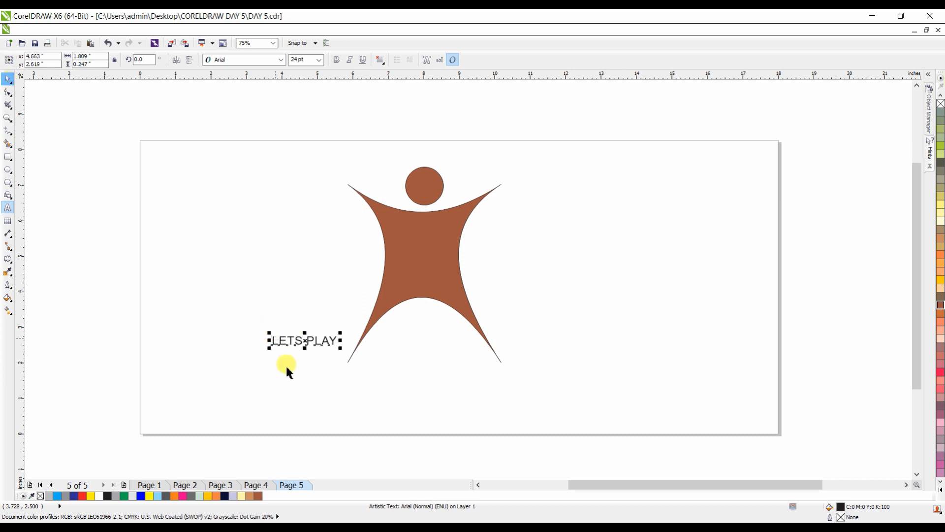
{"action": "left_click_drag", "start_coordinate": [341, 348], "coordinate": [539, 427]}
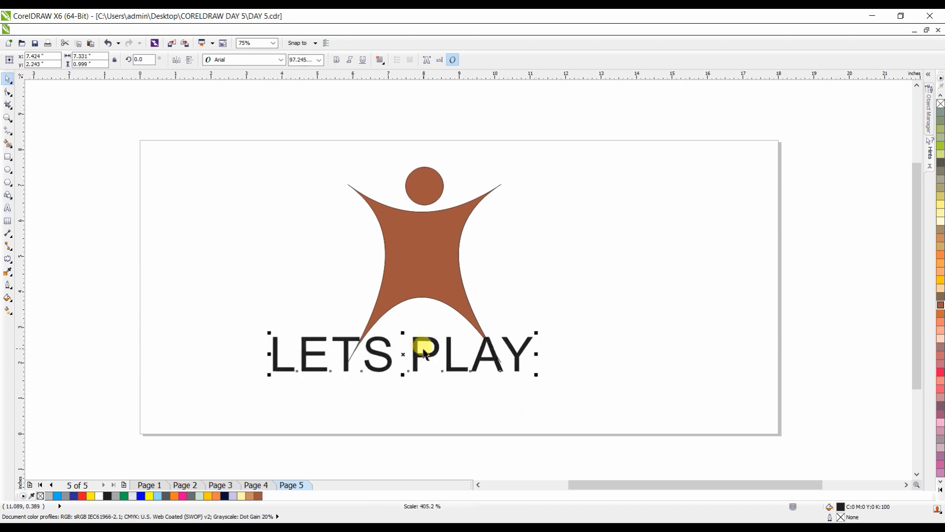
{"action": "left_click_drag", "start_coordinate": [424, 343], "coordinate": [454, 382]}
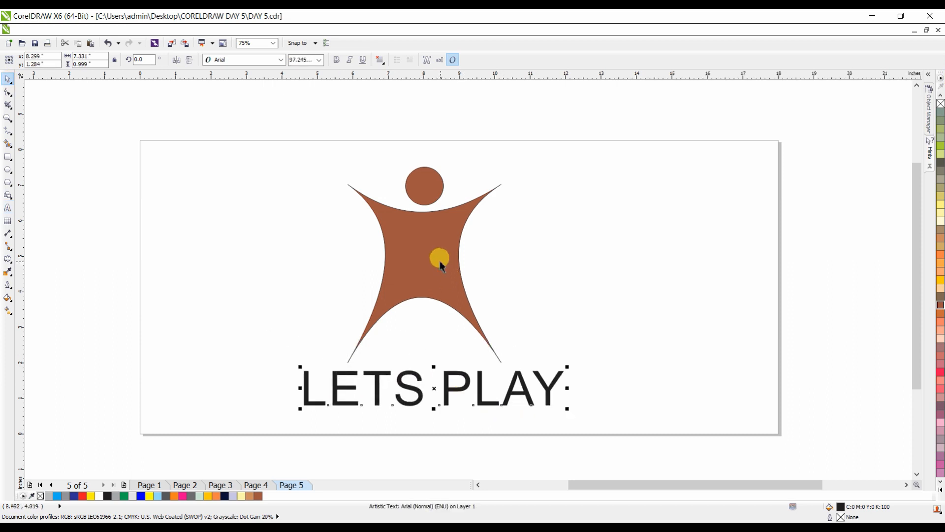
{"action": "left_click", "coordinate": [512, 273]}
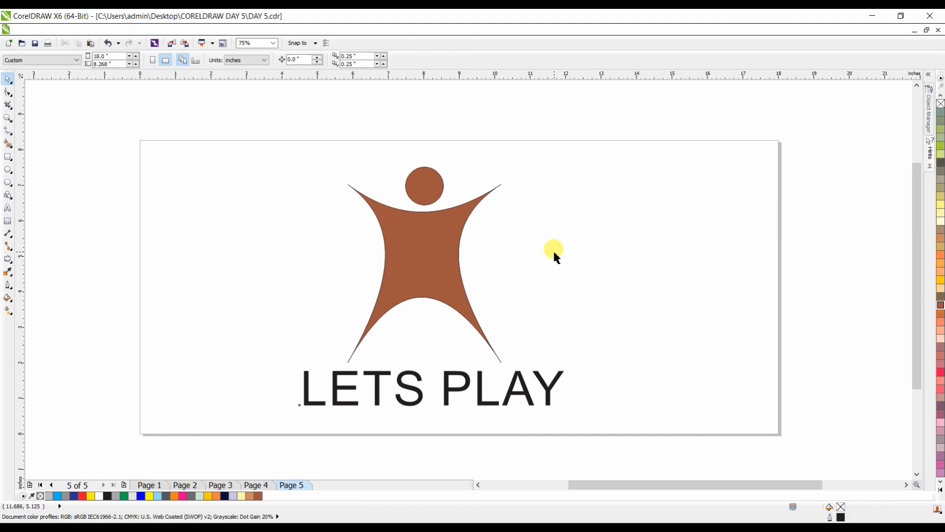
Step: Duplicate the figure's body about 3.9 in right and 0.7 in down, and fill the copy with yellow (C:0 M:20 Y:100 K:0)
{"action": "left_click", "coordinate": [389, 245]}
{"action": "left_click_drag", "start_coordinate": [414, 243], "coordinate": [553, 280]}
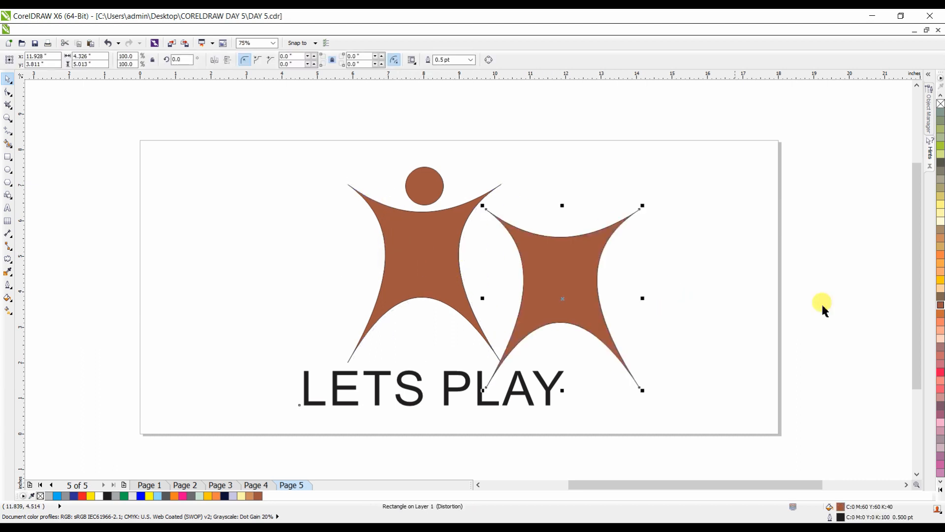
{"action": "left_click", "coordinate": [940, 281]}
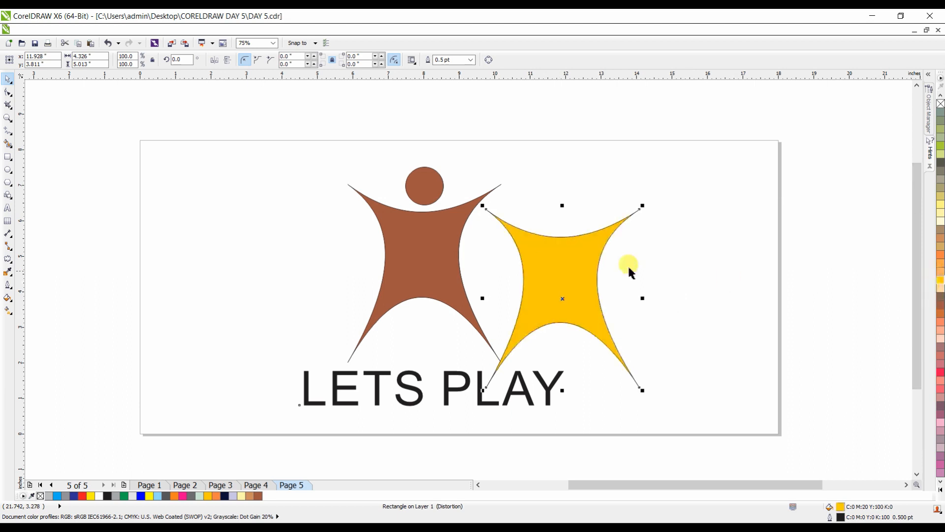
Step: Apply a linear transparency to the yellow body, fading it downward over about 1.8 in
{"action": "left_click", "coordinate": [8, 260]}
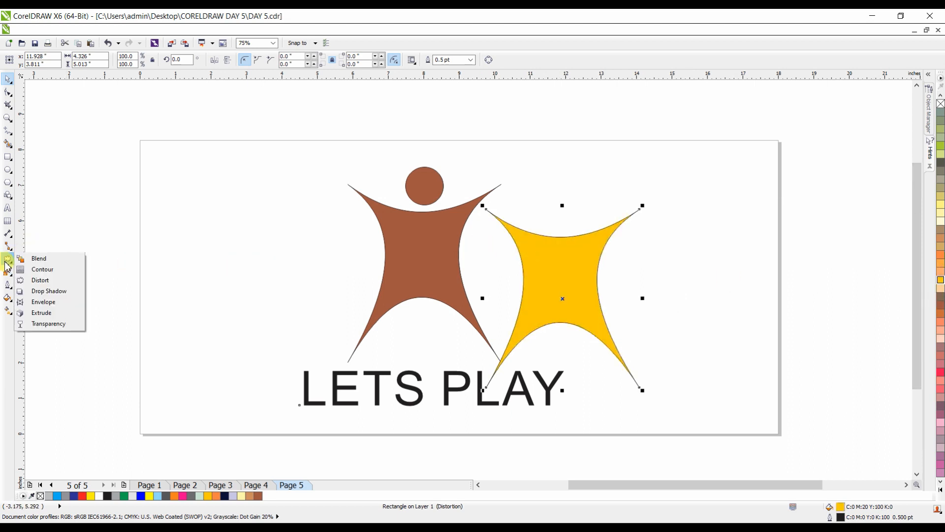
{"action": "left_click", "coordinate": [58, 323]}
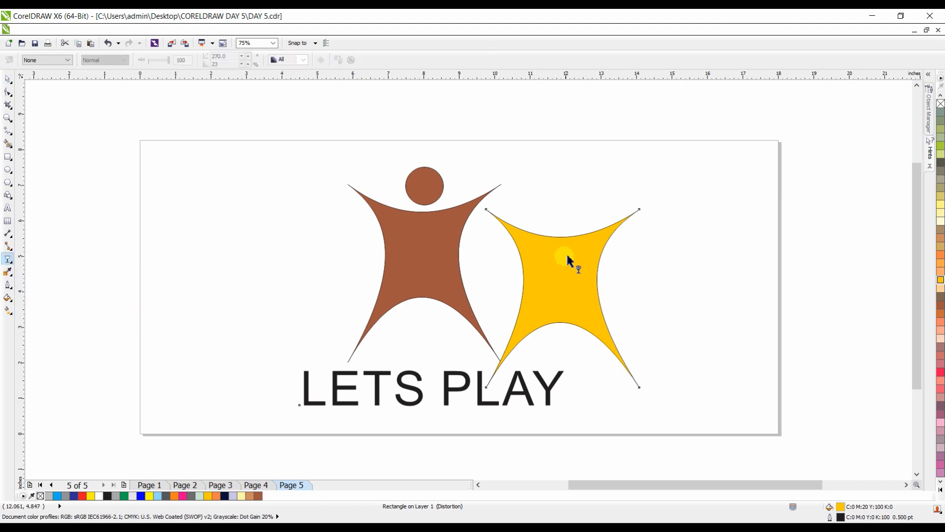
{"action": "left_click_drag", "start_coordinate": [567, 256], "coordinate": [561, 318]}
{"action": "key", "text": "space"}
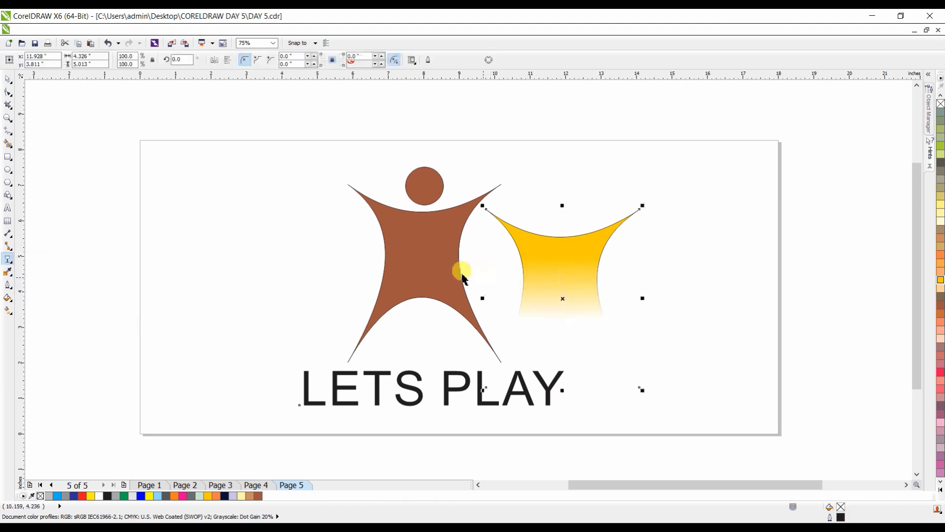
Step: Align the transparent yellow body by its horizontal and vertical centers over the brown body
{"action": "left_click", "coordinate": [423, 259], "text": "shift"}
{"action": "key", "text": "c"}
{"action": "key", "text": "e"}
{"action": "left_click", "coordinate": [659, 214]}
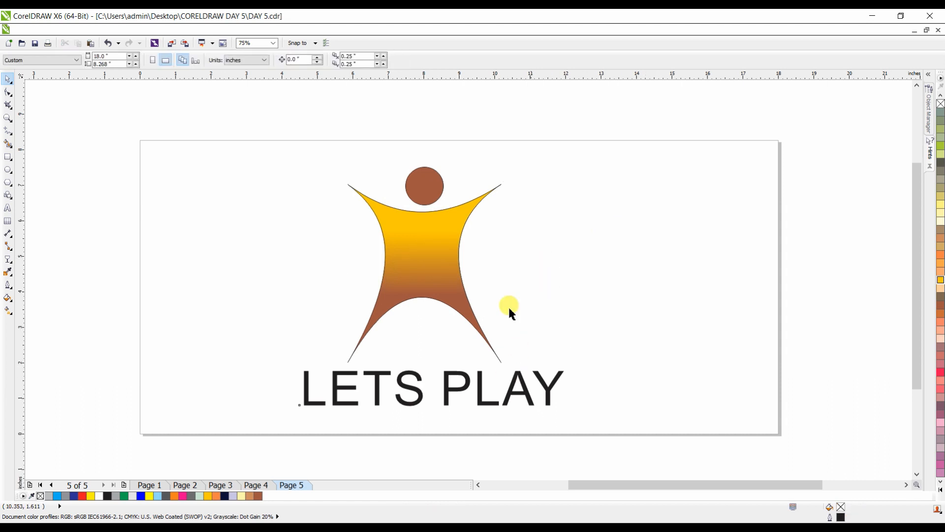
Step: Enter TRANSPARENCY TOOL as item 6 of the DAY - 5 list on page 1 and start item 7
{"action": "left_click", "coordinate": [148, 485]}
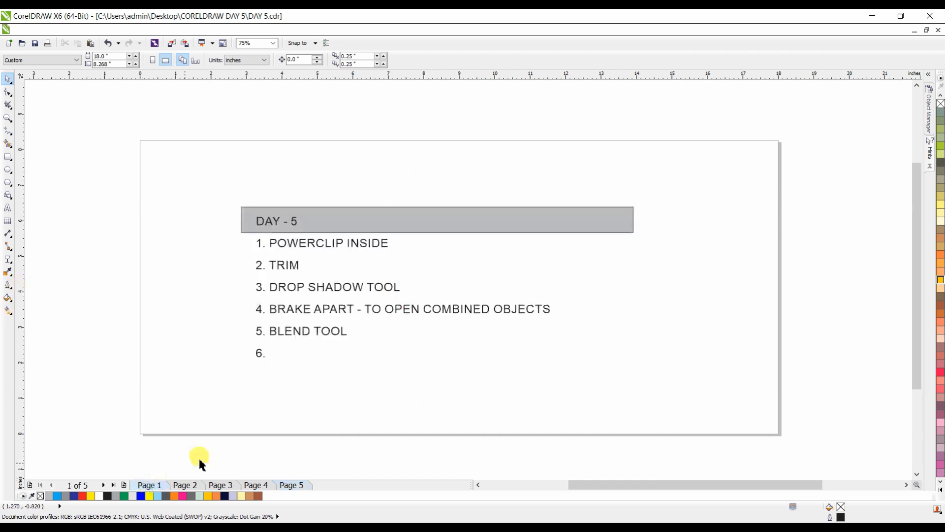
{"action": "double_click", "coordinate": [342, 330]}
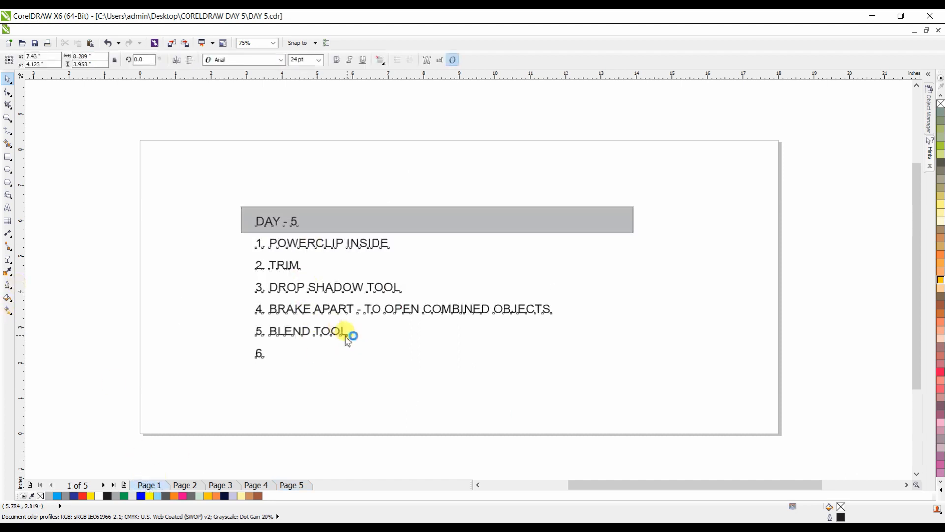
{"action": "left_click", "coordinate": [293, 352]}
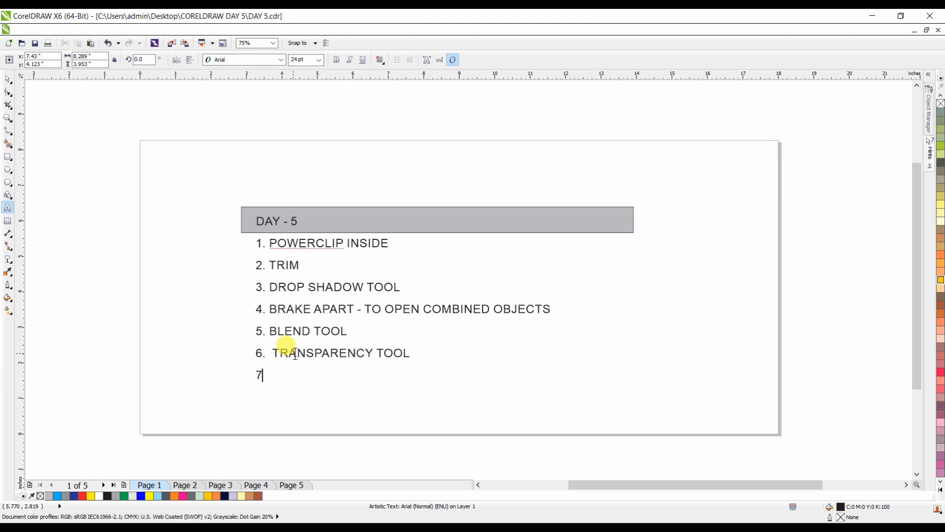
{"action": "left_click", "coordinate": [8, 78]}
{"action": "left_click", "coordinate": [28, 231]}
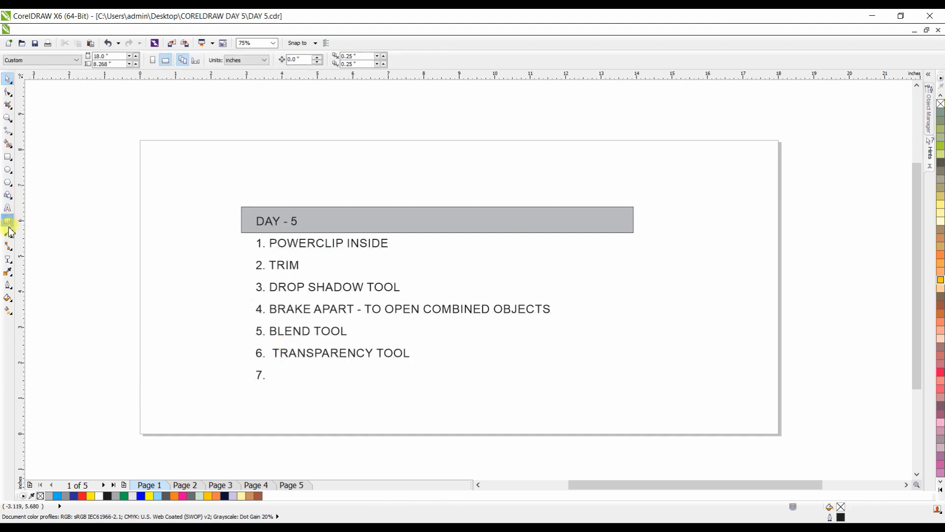
{"action": "left_click", "coordinate": [8, 224]}
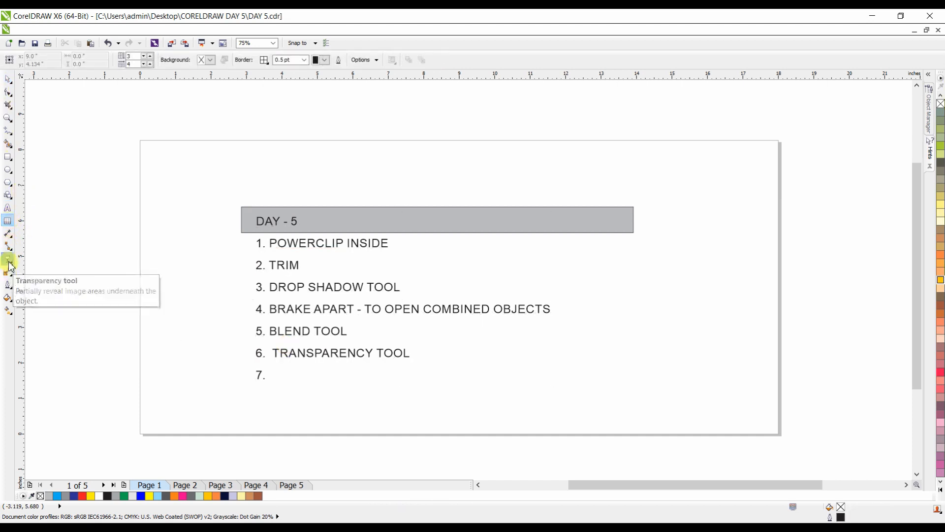
{"action": "left_click", "coordinate": [8, 257]}
{"action": "left_click", "coordinate": [10, 273]}
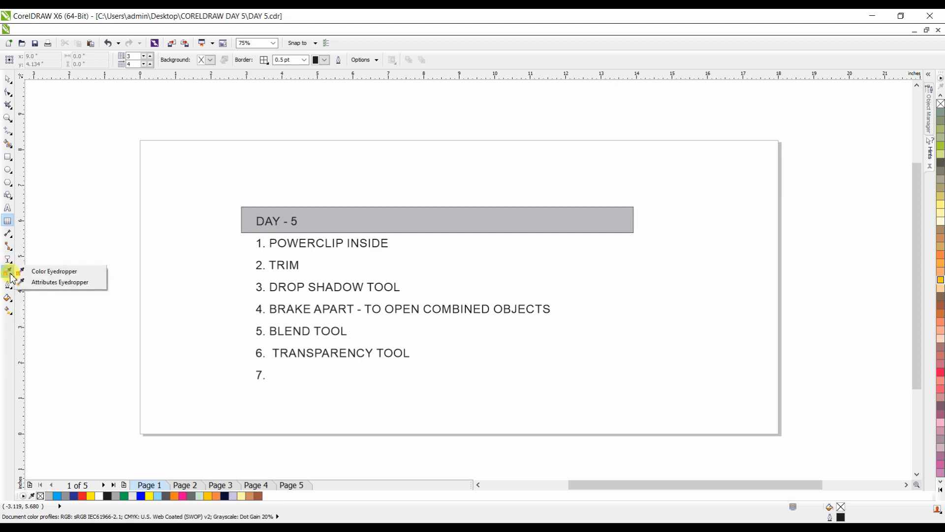
{"action": "left_click", "coordinate": [9, 285]}
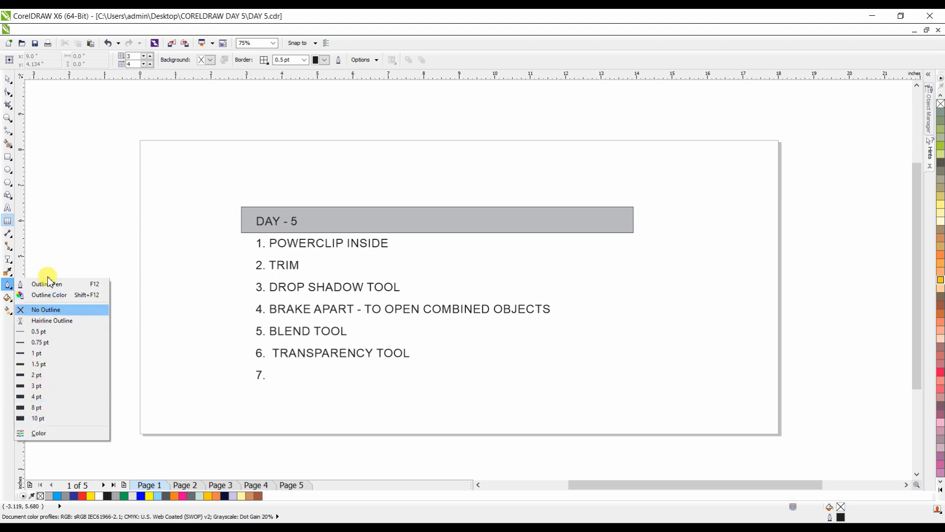
{"action": "left_click", "coordinate": [42, 235]}
Step: Draw a rectangle about 1.15 in wide and 1.38 in high beside the figure on page 5
{"action": "left_click", "coordinate": [8, 157]}
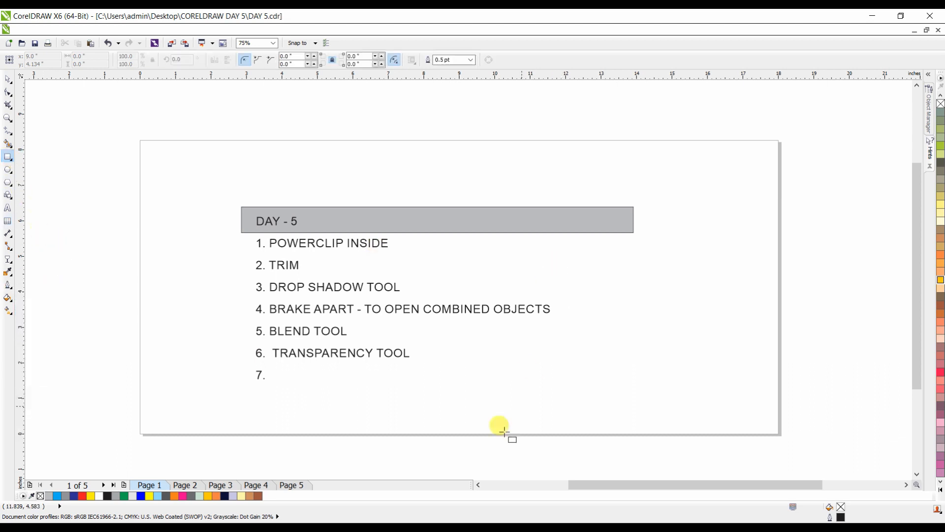
{"action": "left_click", "coordinate": [306, 485]}
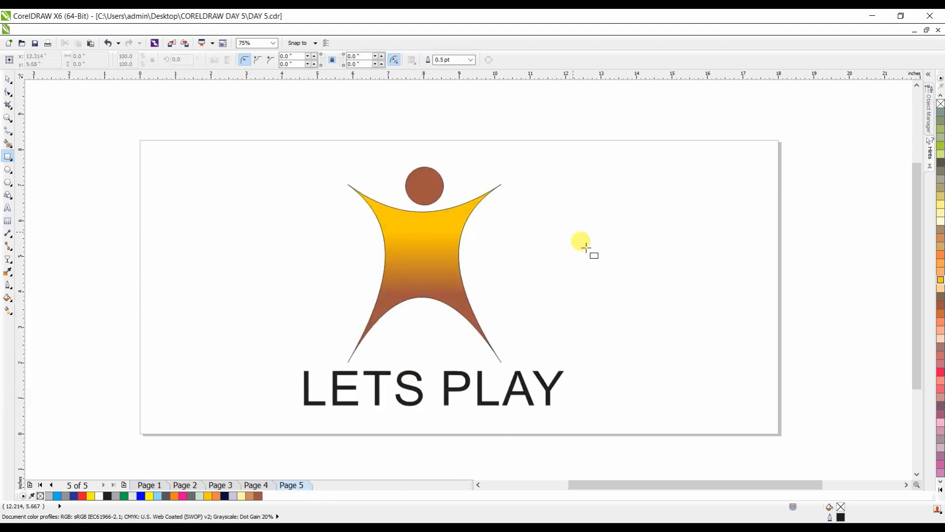
{"action": "left_click_drag", "start_coordinate": [573, 232], "coordinate": [615, 281]}
{"action": "left_click", "coordinate": [10, 81]}
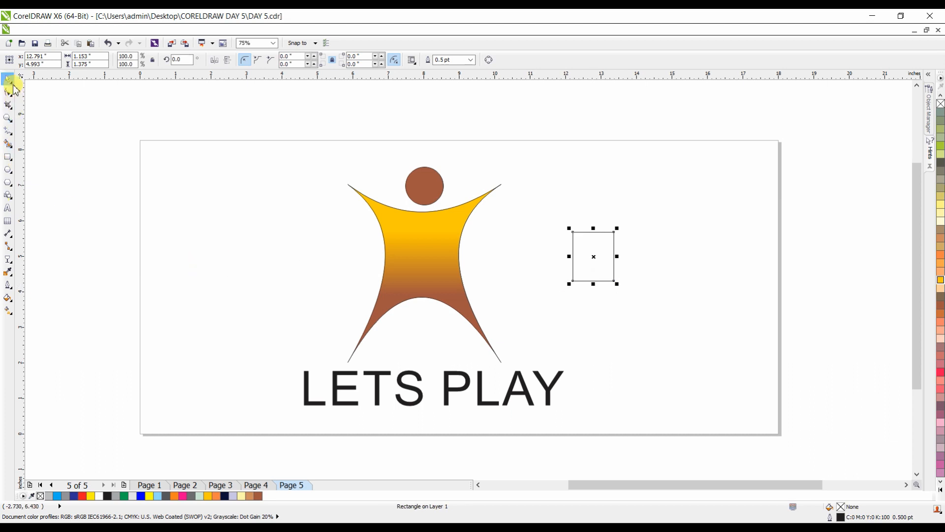
Step: Thicken the outline of the figure's yellow body in stages through 2 pt and 3 pt to 4 pt
{"action": "left_click", "coordinate": [447, 232]}
{"action": "left_click", "coordinate": [15, 288]}
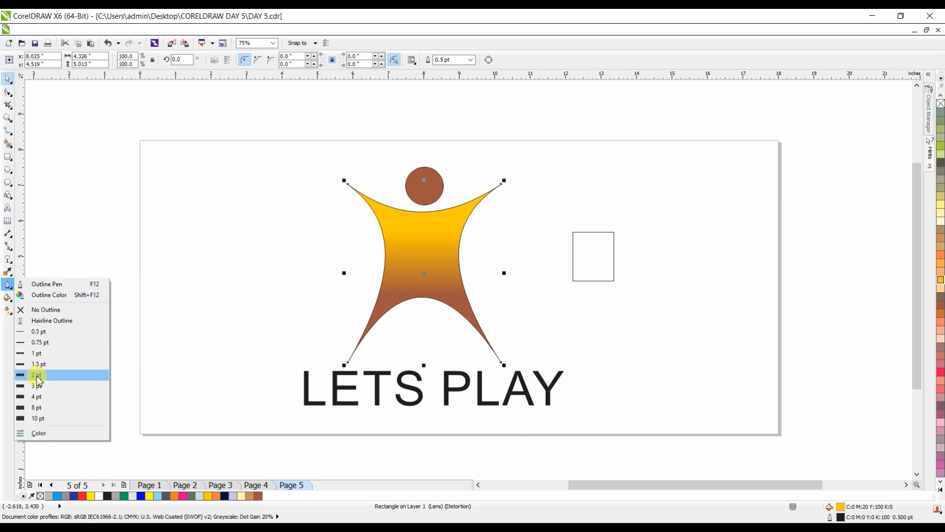
{"action": "left_click", "coordinate": [37, 375]}
{"action": "left_click", "coordinate": [10, 285]}
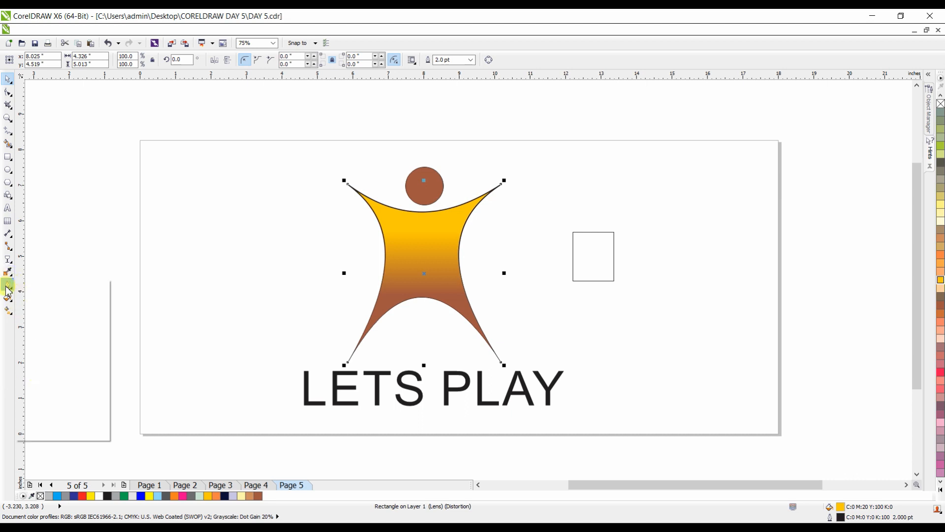
{"action": "left_click", "coordinate": [49, 386]}
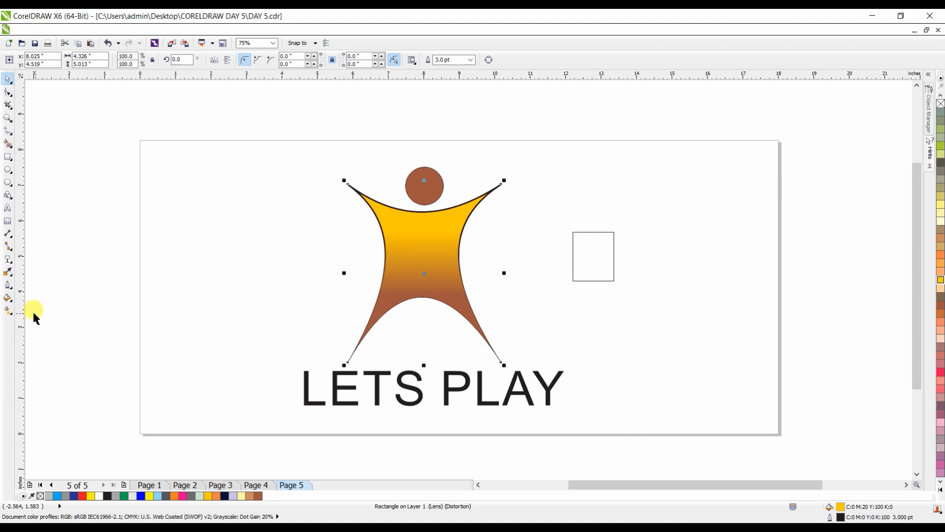
{"action": "left_click", "coordinate": [10, 285]}
{"action": "left_click", "coordinate": [49, 396]}
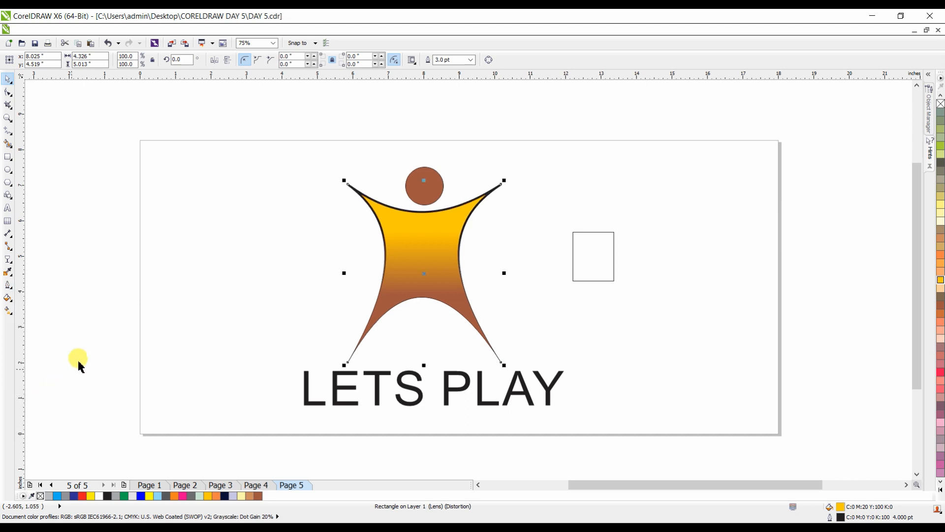
{"action": "left_click", "coordinate": [127, 334]}
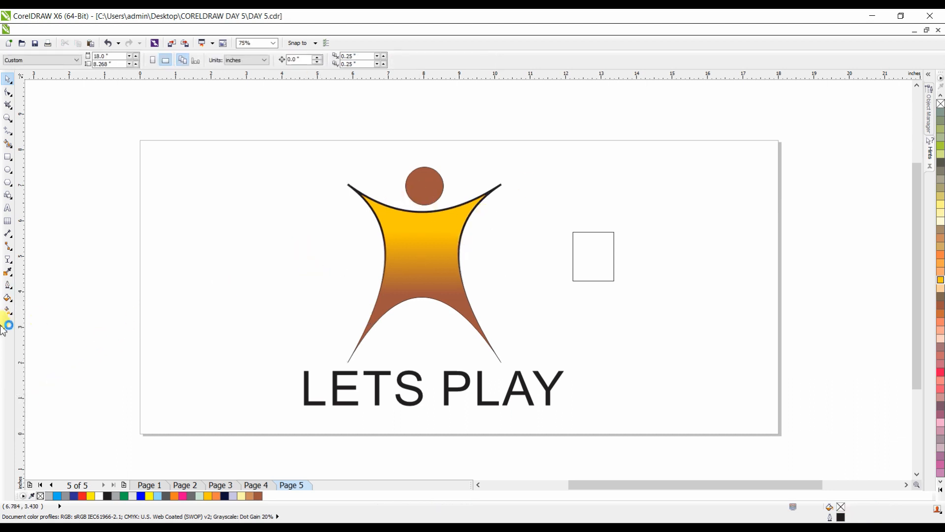
Step: Choose the full-color red, blue and yellow floral medallion pattern as the fill for the figure's circular head
{"action": "left_click", "coordinate": [421, 183]}
{"action": "left_click", "coordinate": [8, 302]}
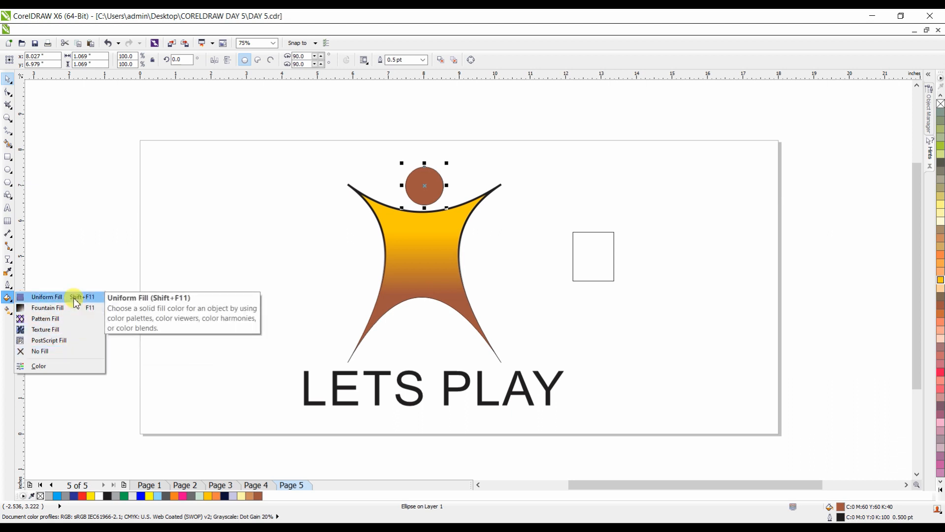
{"action": "left_click", "coordinate": [74, 321]}
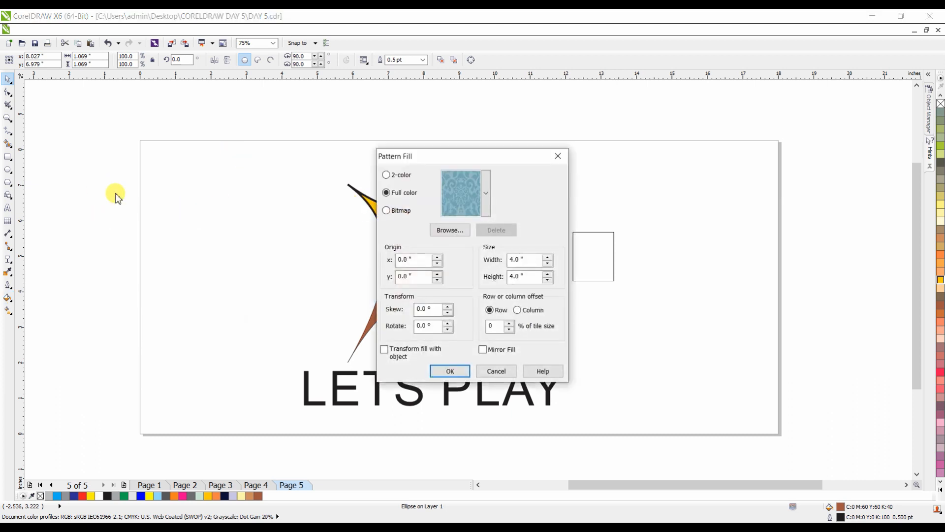
{"action": "left_click", "coordinate": [490, 213]}
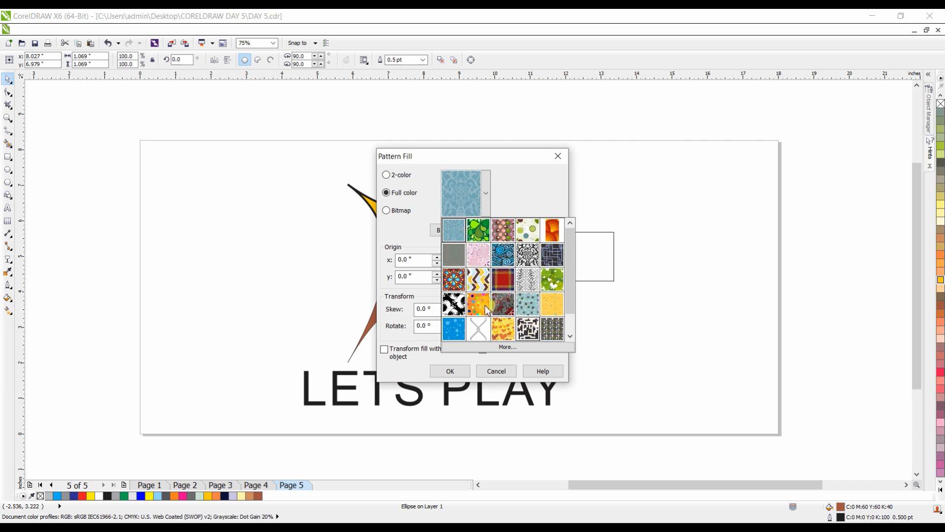
{"action": "left_click", "coordinate": [456, 281]}
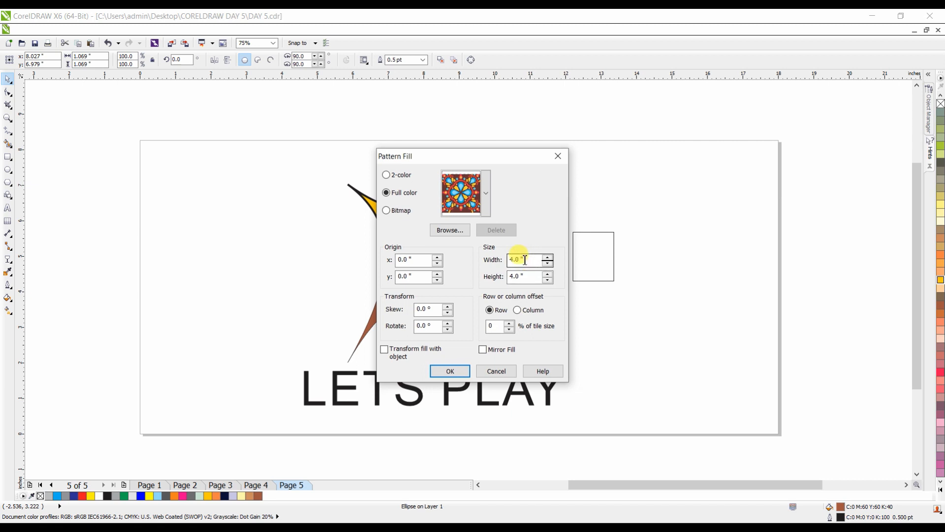
Step: Set the pattern tile size to 0.4 in wide and 0.4 in high, apply the fill and inspect the head up close
{"action": "left_click_drag", "start_coordinate": [530, 258], "coordinate": [510, 259]}
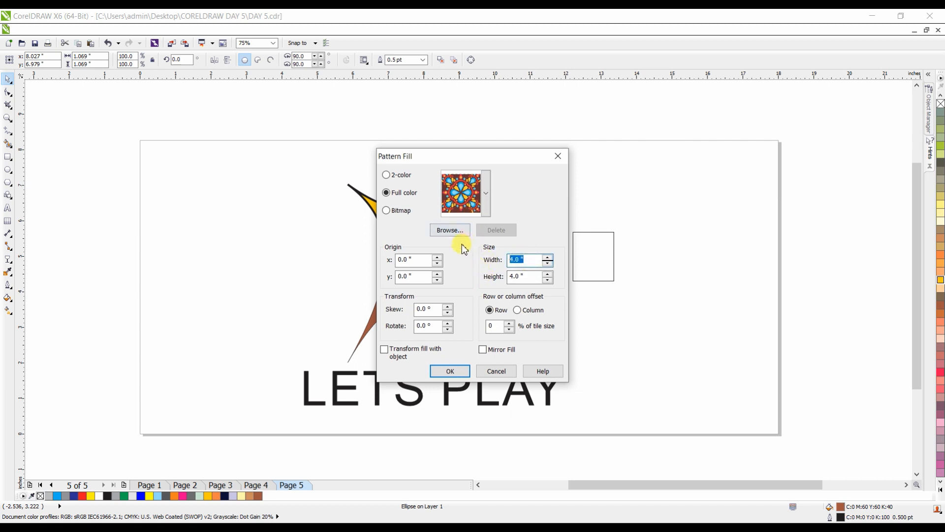
{"action": "type", "text": ".4"}
{"action": "key", "text": "Tab"}
{"action": "type", "text": ".4"}
{"action": "key", "text": "Return"}
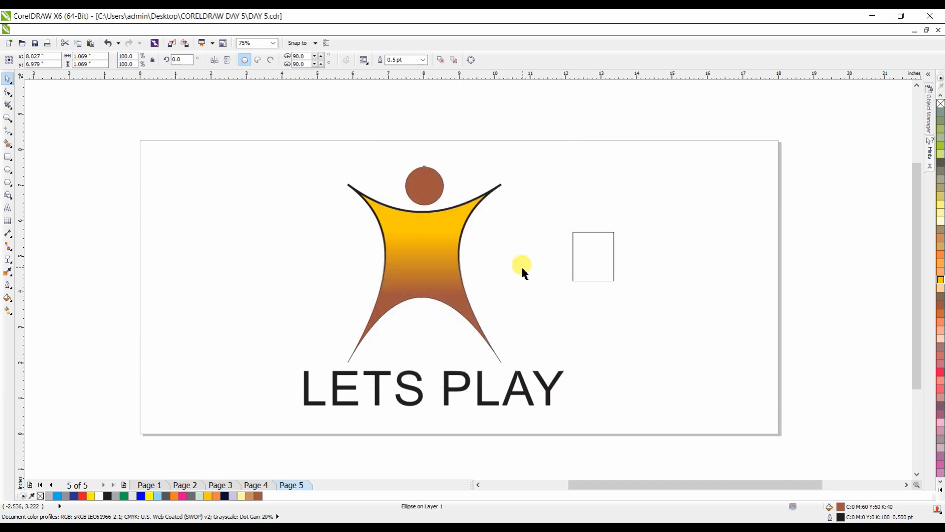
{"action": "left_click", "coordinate": [408, 172]}
{"action": "key", "text": "F2"}
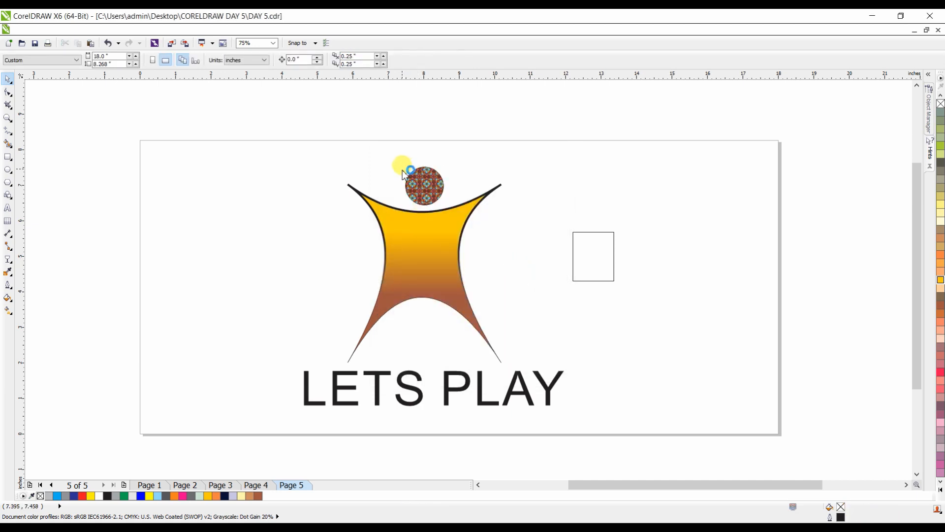
{"action": "left_click_drag", "start_coordinate": [398, 166], "coordinate": [447, 211]}
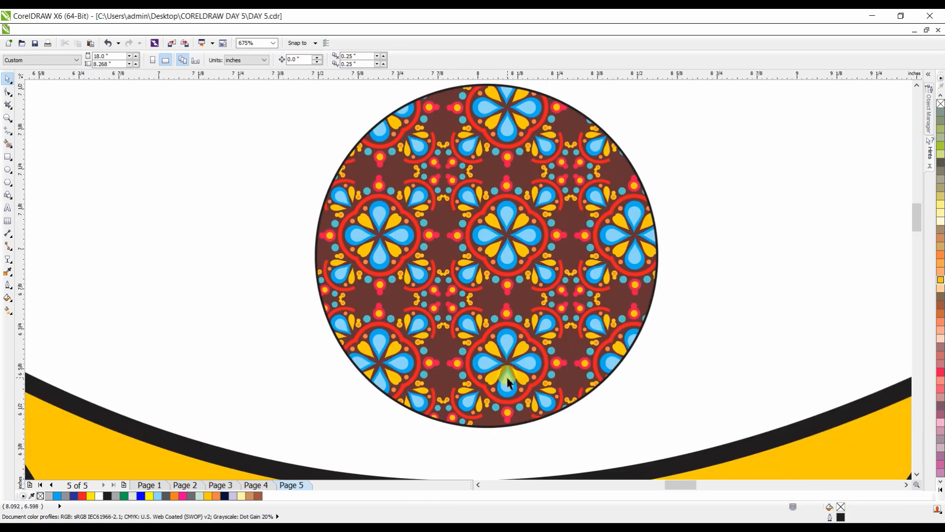
{"action": "key", "text": "shift+F4"}
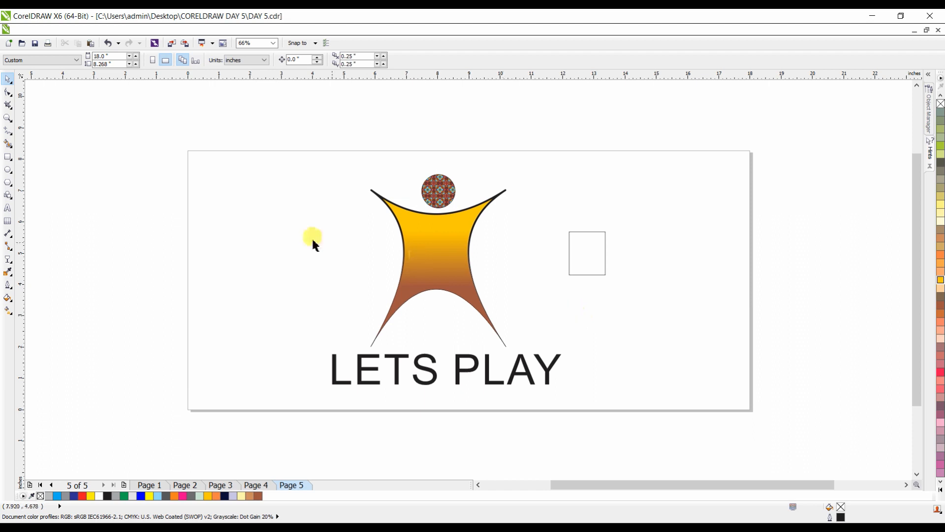
Step: Return to the DAY - 5 topic list on page 1 and switch to WhatsApp
{"action": "left_click", "coordinate": [162, 486]}
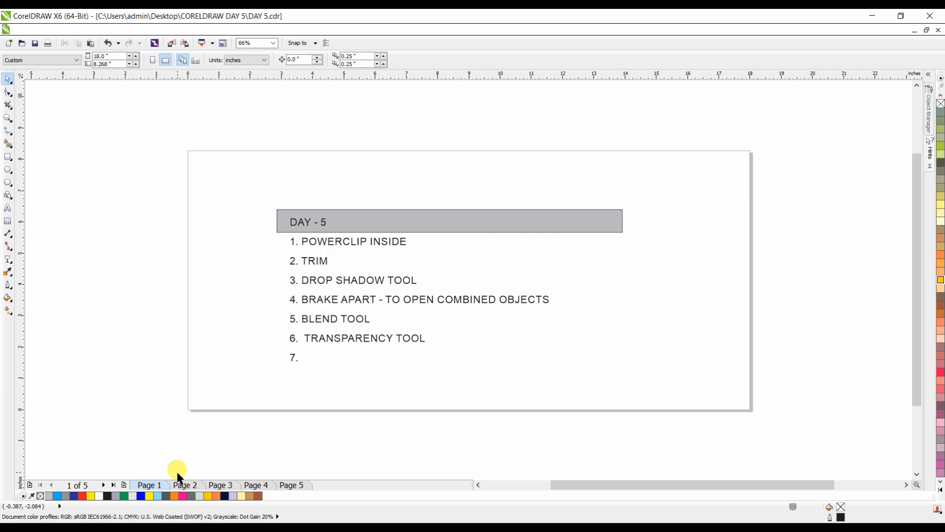
{"action": "key", "text": "alt+Tab"}
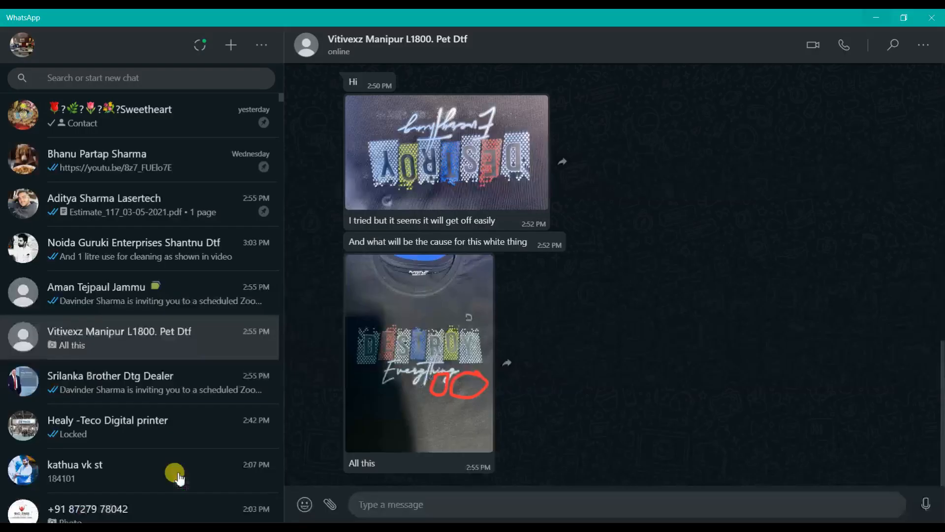